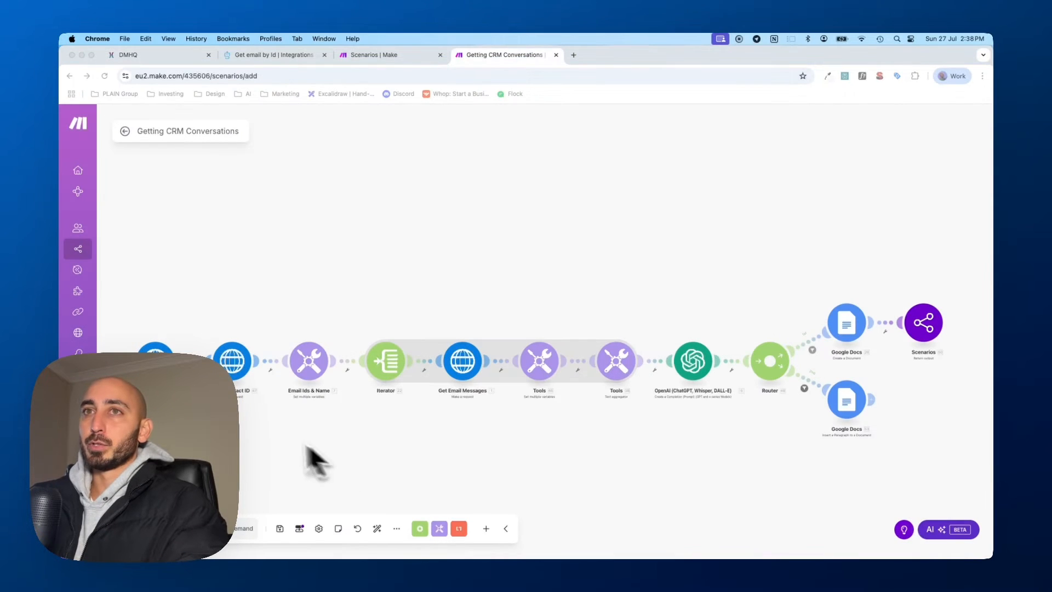
# Review the first HTTP request module and the text aggregator settings in the Getting CRM Conversations scenario
pyautogui.moveTo(248, 432); pyautogui.dragTo(277, 423)
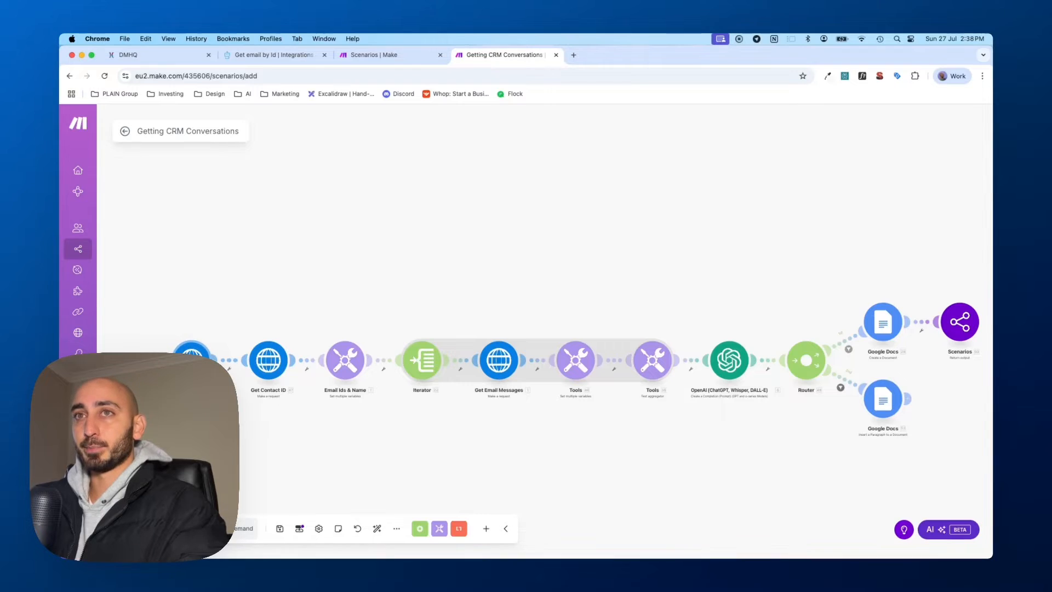
pyautogui.click(191, 359)
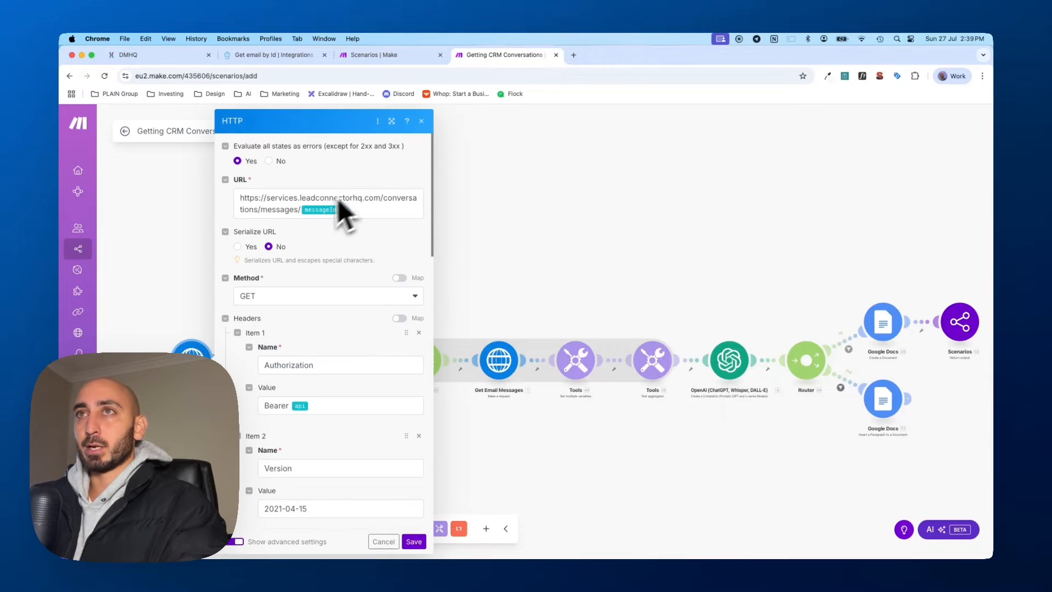
pyautogui.press('Escape')
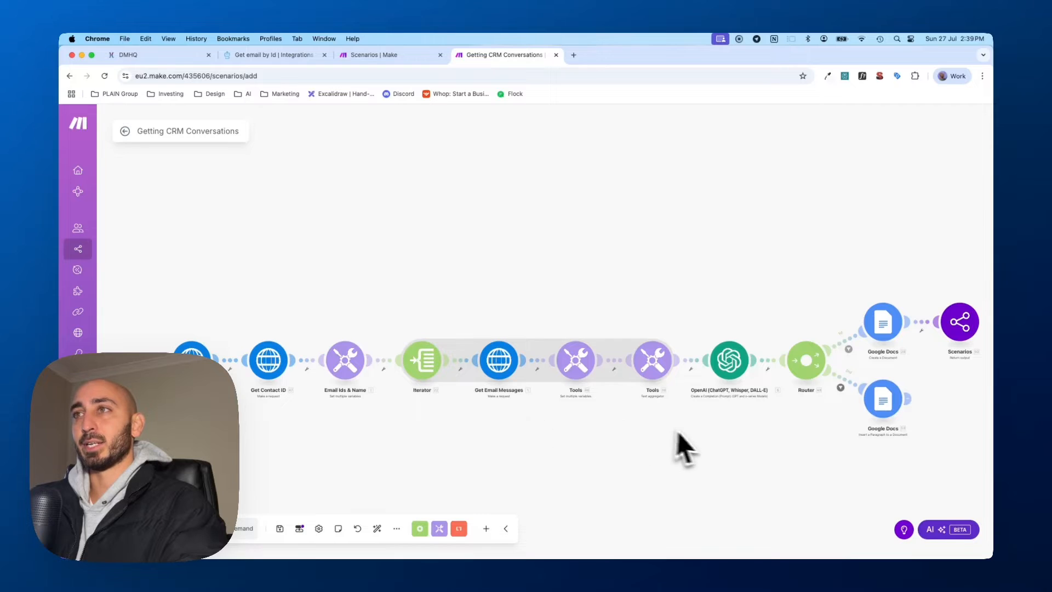
pyautogui.moveTo(702, 448); pyautogui.dragTo(664, 464)
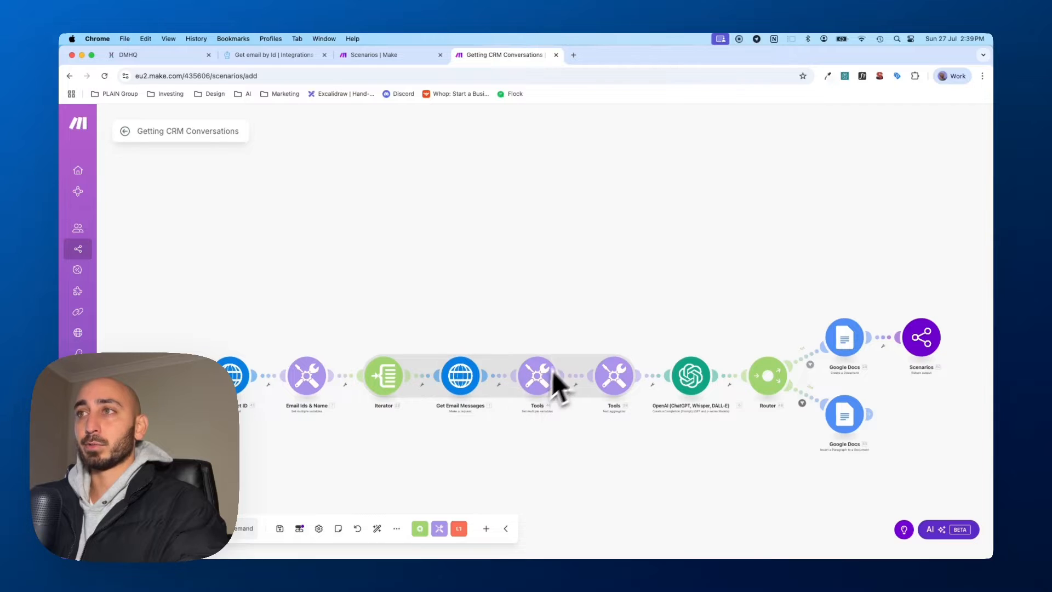
pyautogui.click(621, 392)
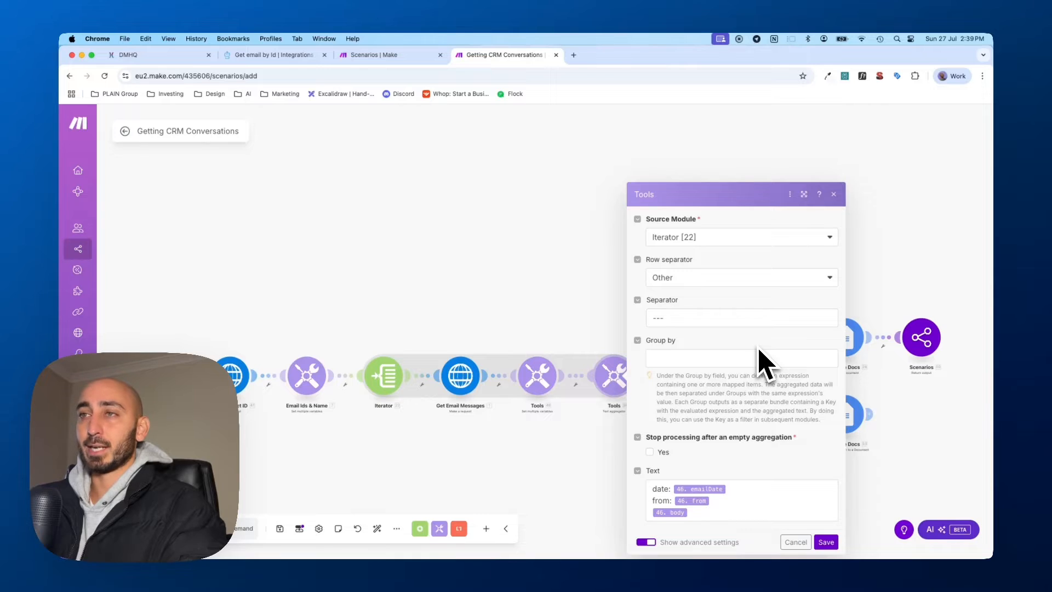
pyautogui.click(588, 450)
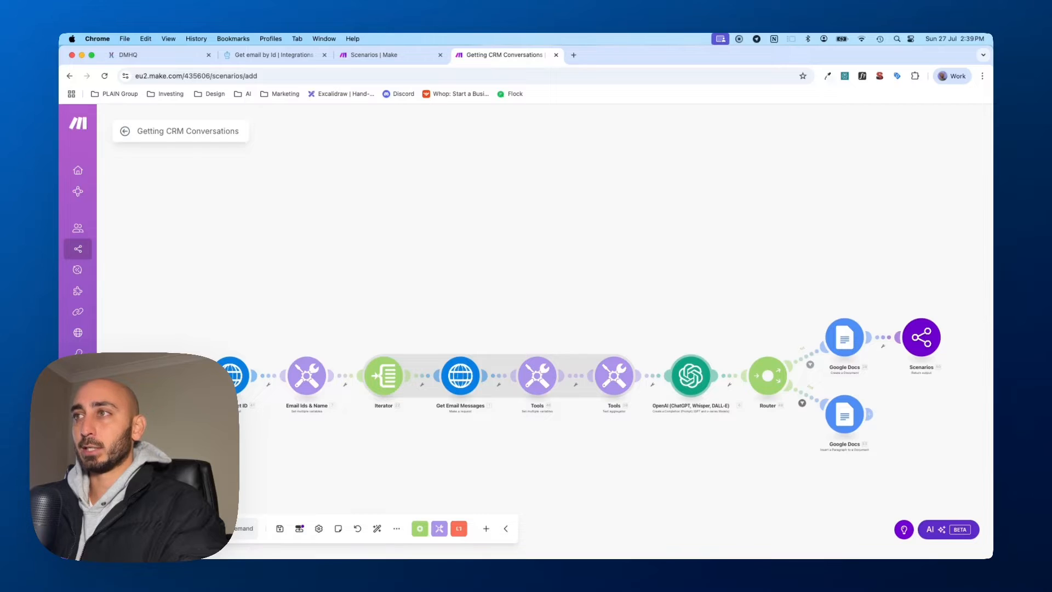
pyautogui.moveTo(770, 439); pyautogui.dragTo(718, 477)
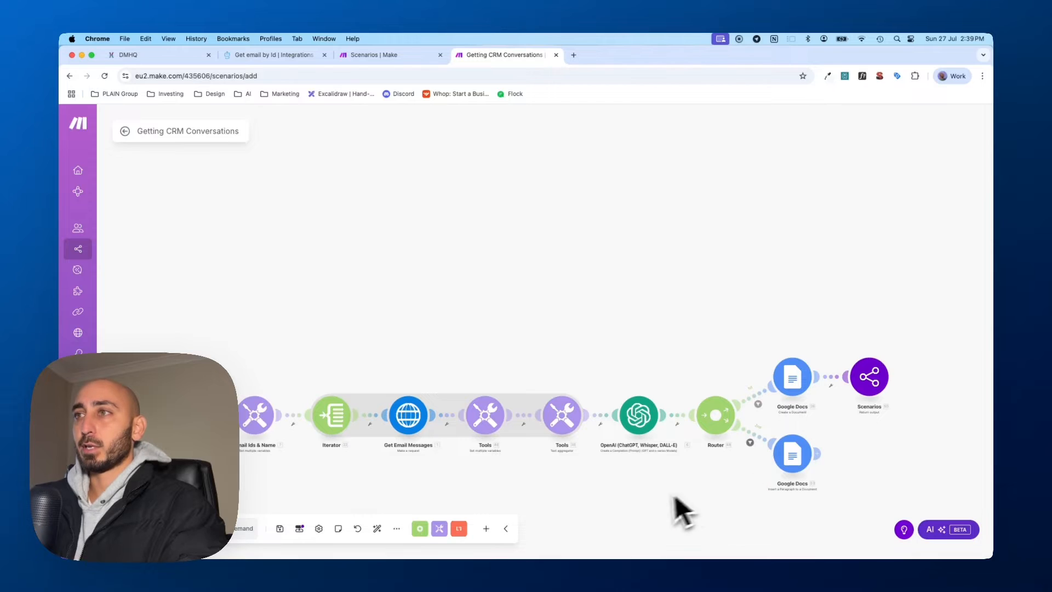
pyautogui.moveTo(507, 474); pyautogui.dragTo(614, 398)
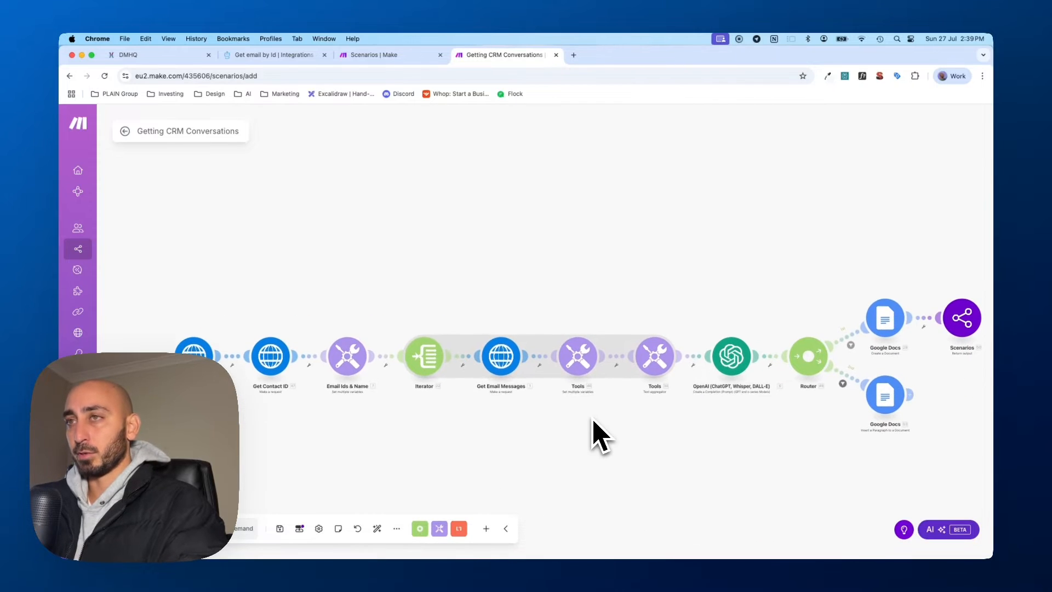
# Switch to the Exporting GHL Conversations page in Notion and delete the API key value from the private integration line
pyautogui.hotkey('ctrl', 'Up')
pyautogui.click(676, 278)
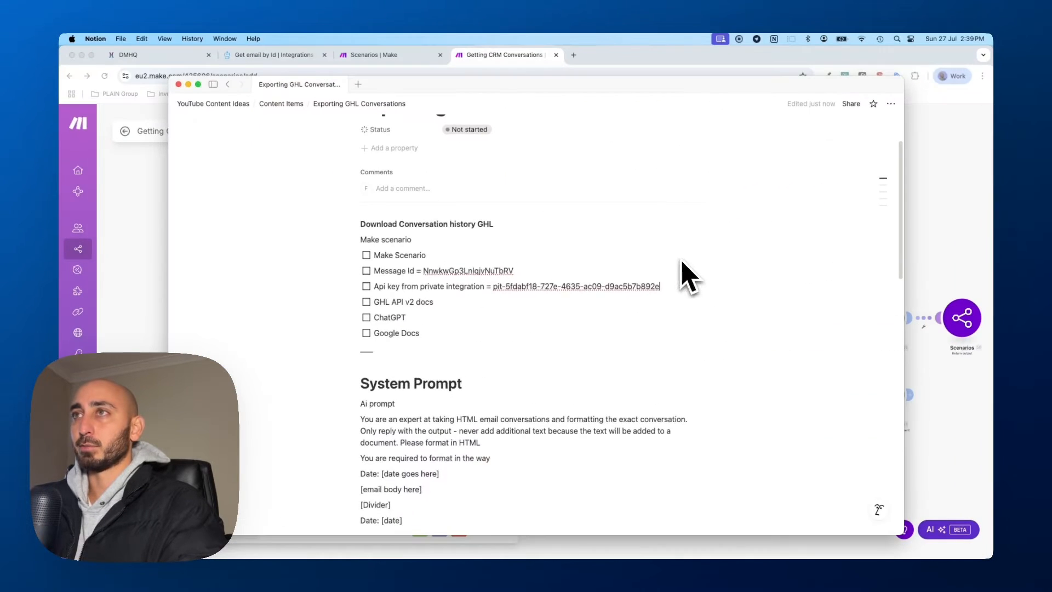
pyautogui.moveTo(661, 287); pyautogui.dragTo(493, 285)
pyautogui.press('BackSpace')
# Delete the ID value after "Message Id =" in the Notion checklist
pyautogui.press('Up')
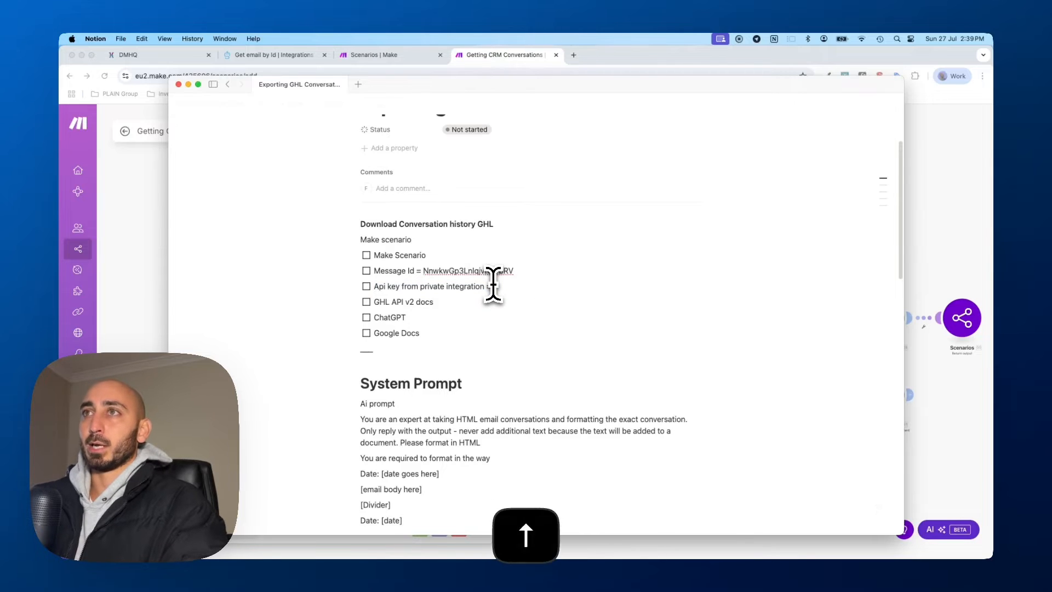
pyautogui.press('Right')
pyautogui.press('Right')
pyautogui.press('Right')
pyautogui.press('Right')
pyautogui.press('Right')
pyautogui.hotkey('shift', 'alt', 'Left')
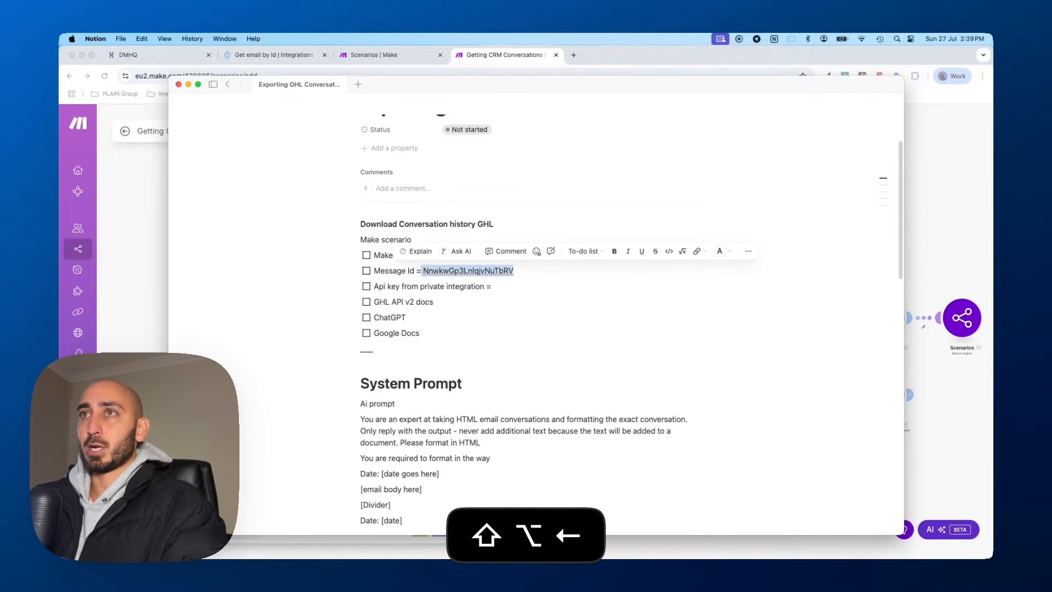
pyautogui.press('BackSpace')
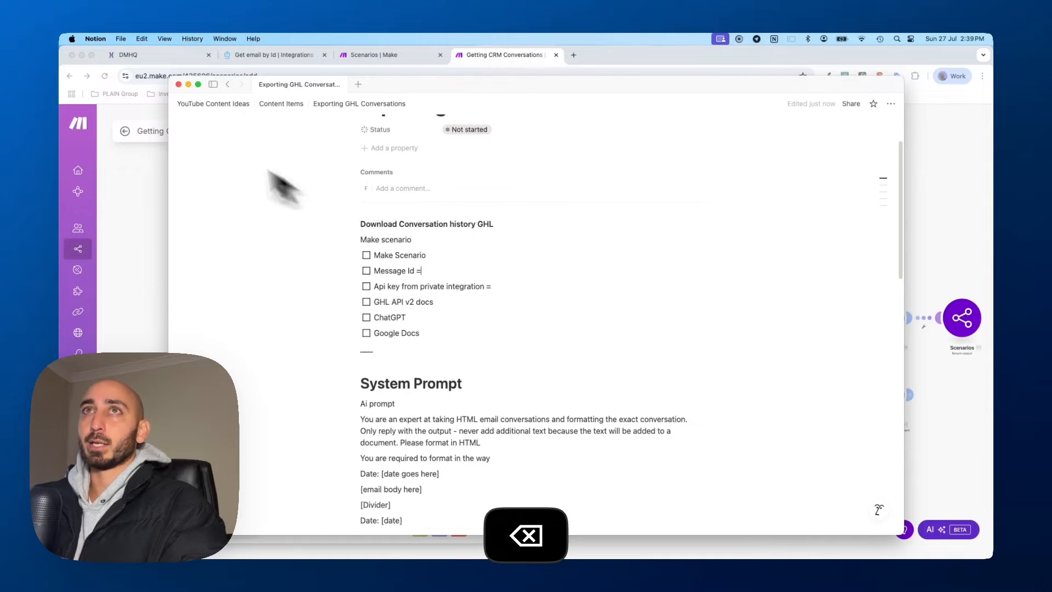
# In DMHQ, view the details of the "Downloading GHL Conversations with Make.com" email thread, select its message ID, and close the details
pyautogui.click(133, 59)
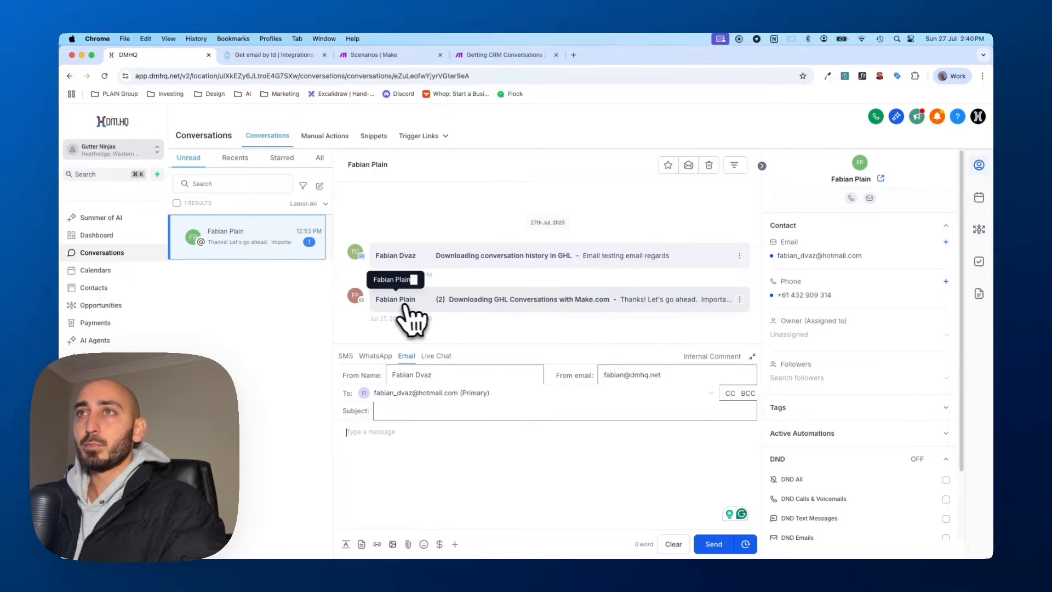
pyautogui.click(739, 300)
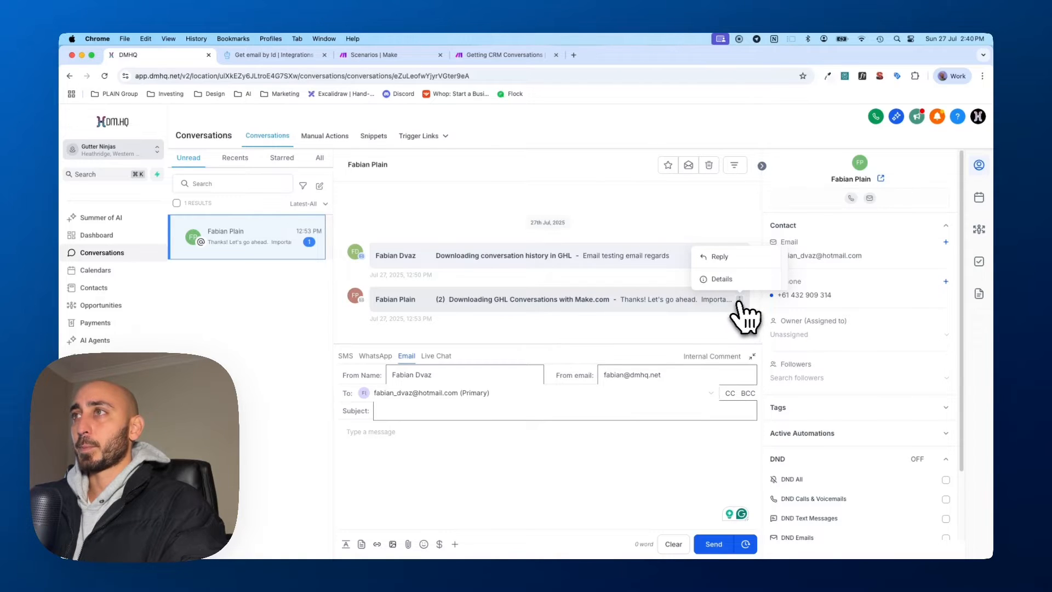
pyautogui.click(719, 279)
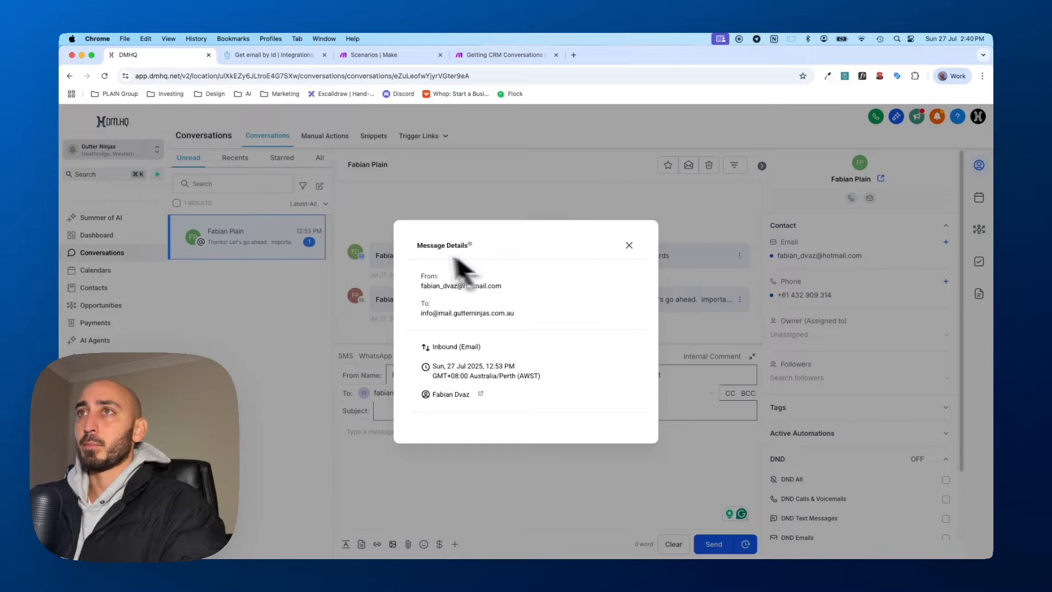
pyautogui.moveTo(470, 246)
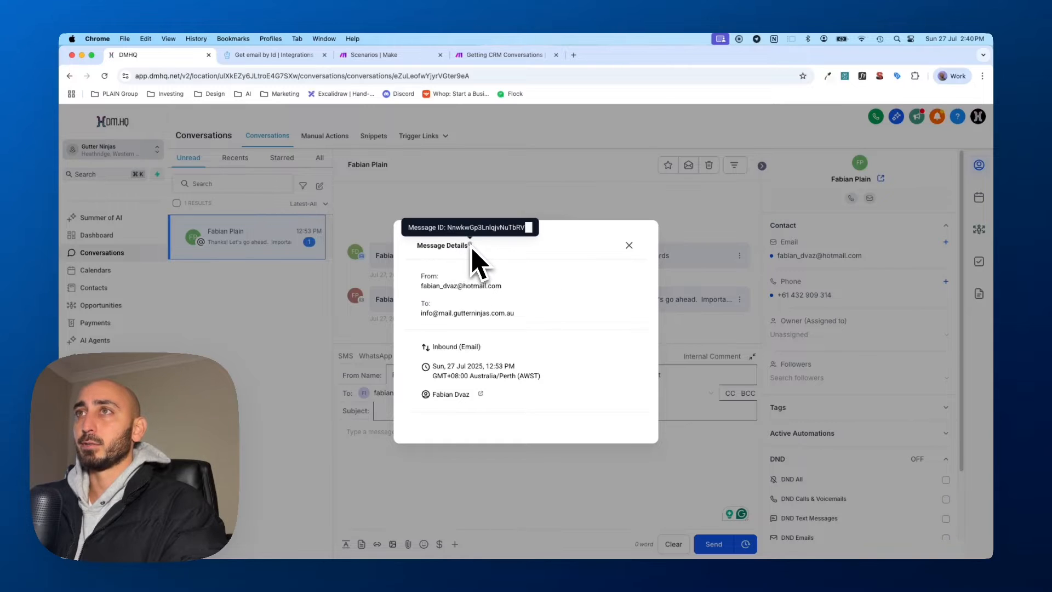
pyautogui.doubleClick(475, 227)
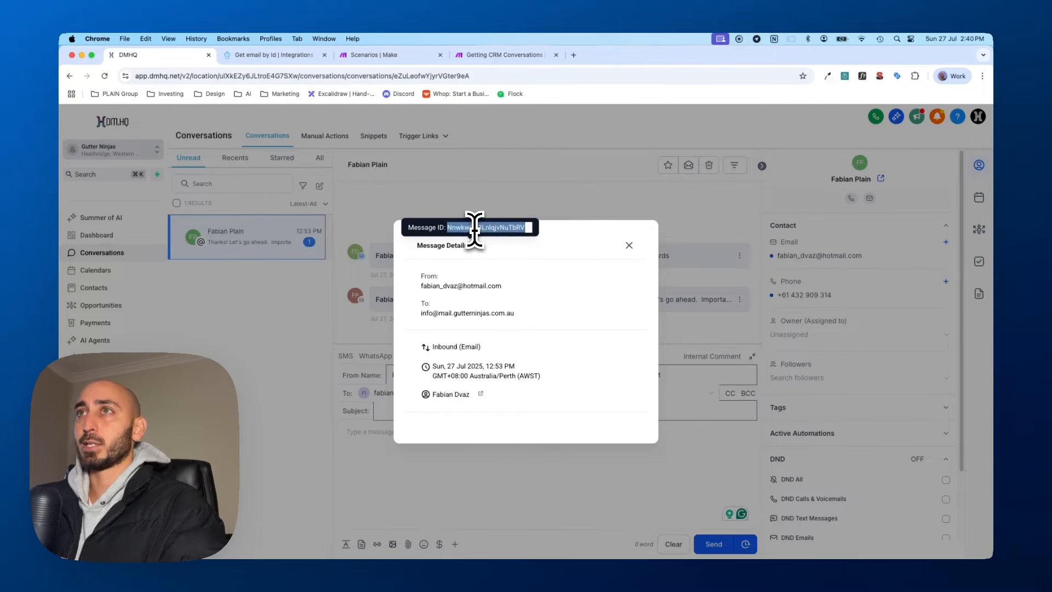
pyautogui.click(630, 245)
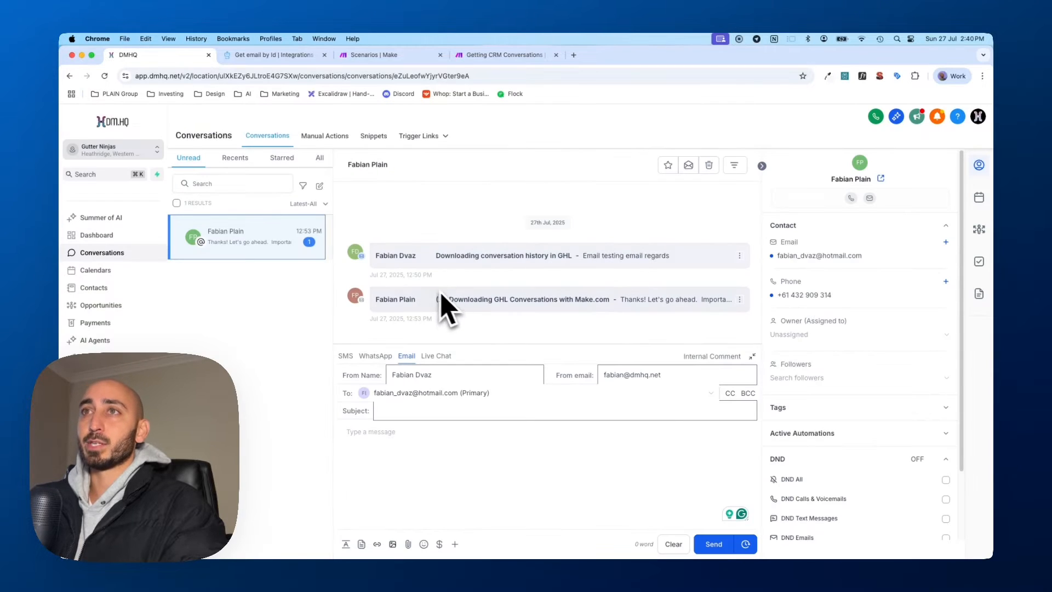
# Expand the email thread and check the message ID in the details of the outbound Gutter Ninjas email
pyautogui.click(691, 304)
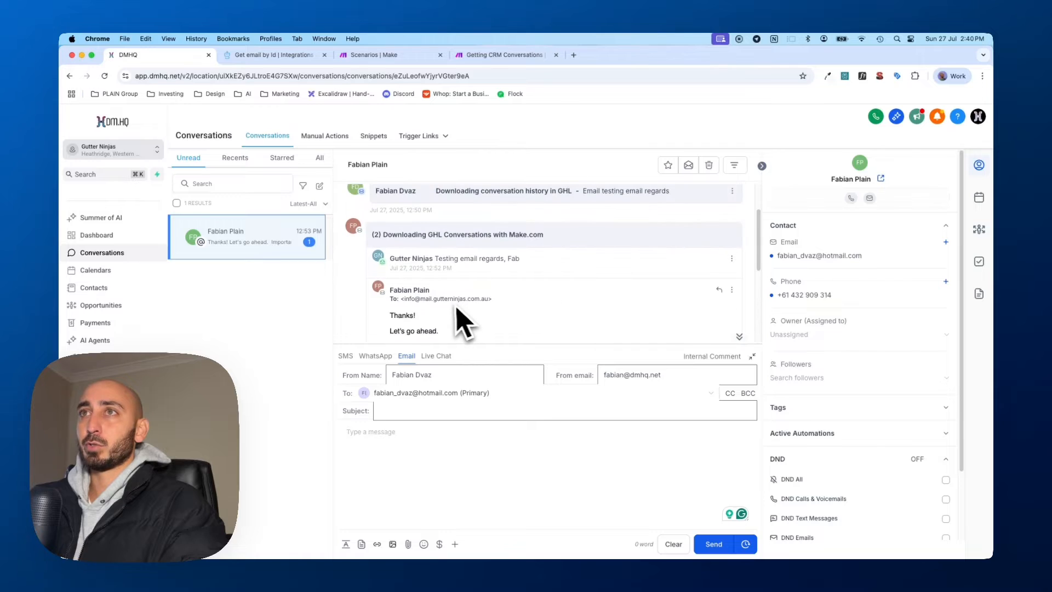
pyautogui.click(562, 267)
pyautogui.scroll(-1, 459, 289)
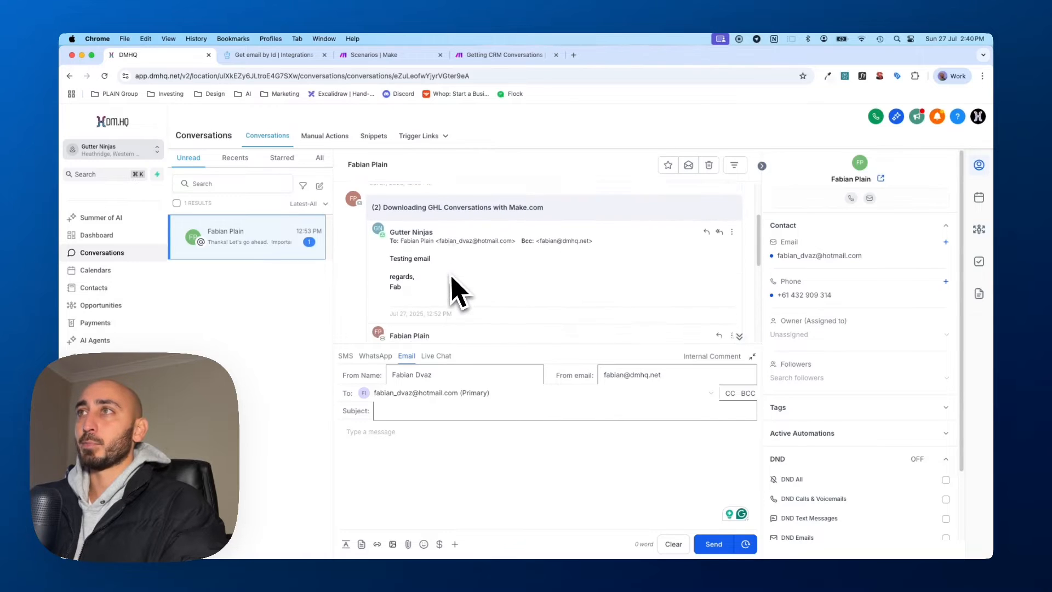
pyautogui.click(731, 216)
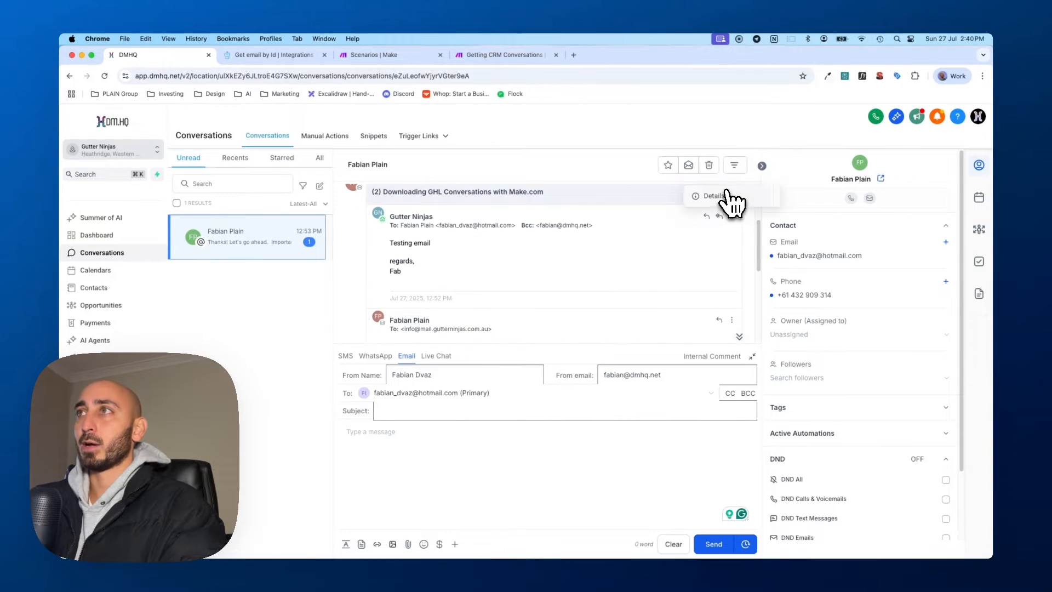
pyautogui.click(724, 195)
pyautogui.moveTo(471, 204)
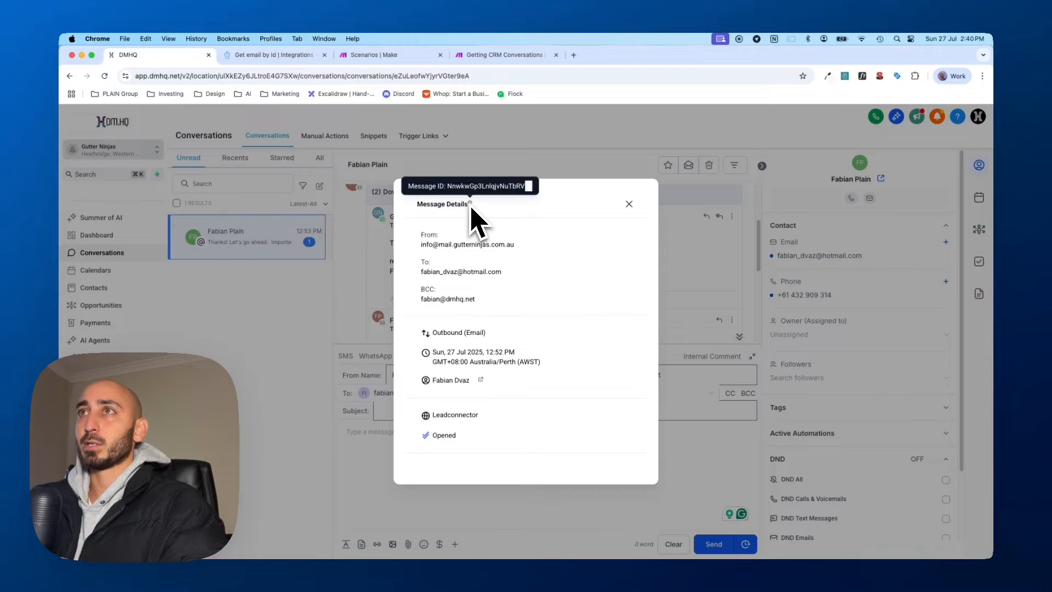
pyautogui.click(629, 204)
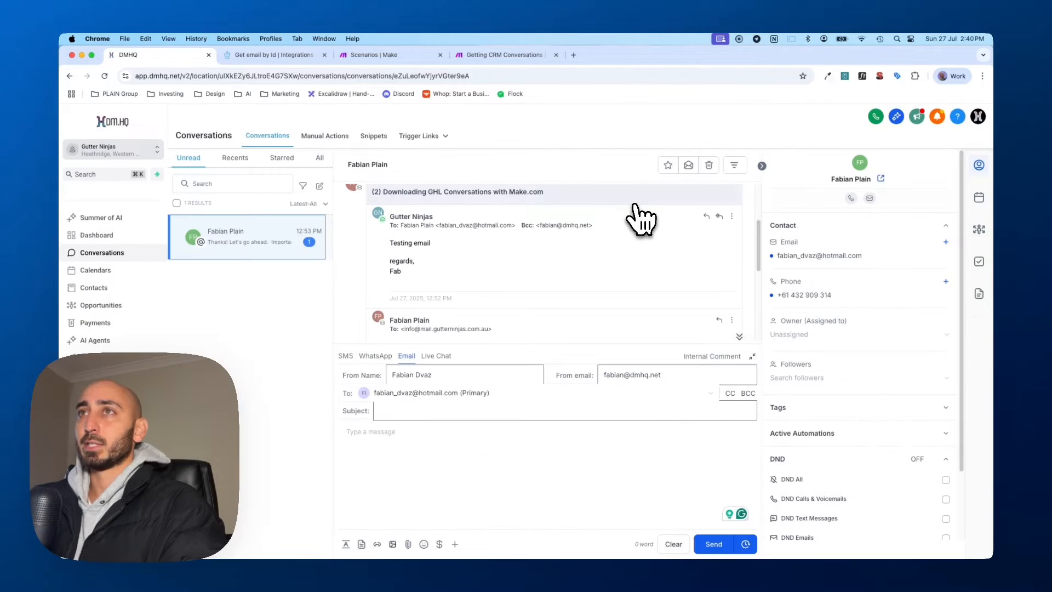
# Collapse the email thread and view the message details from its collapsed entry again
pyautogui.click(580, 220)
pyautogui.click(740, 299)
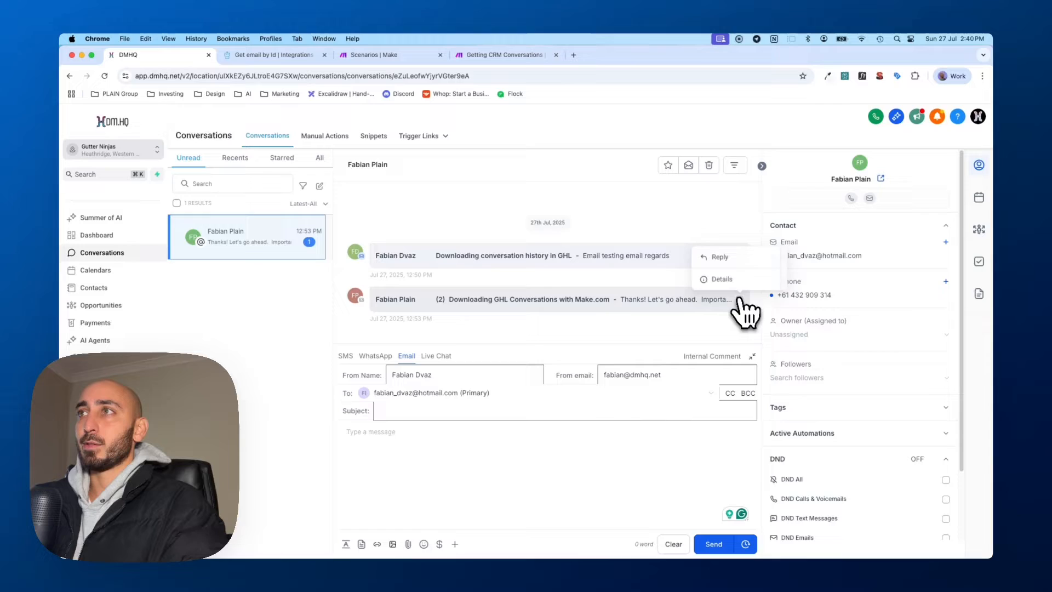
pyautogui.click(731, 280)
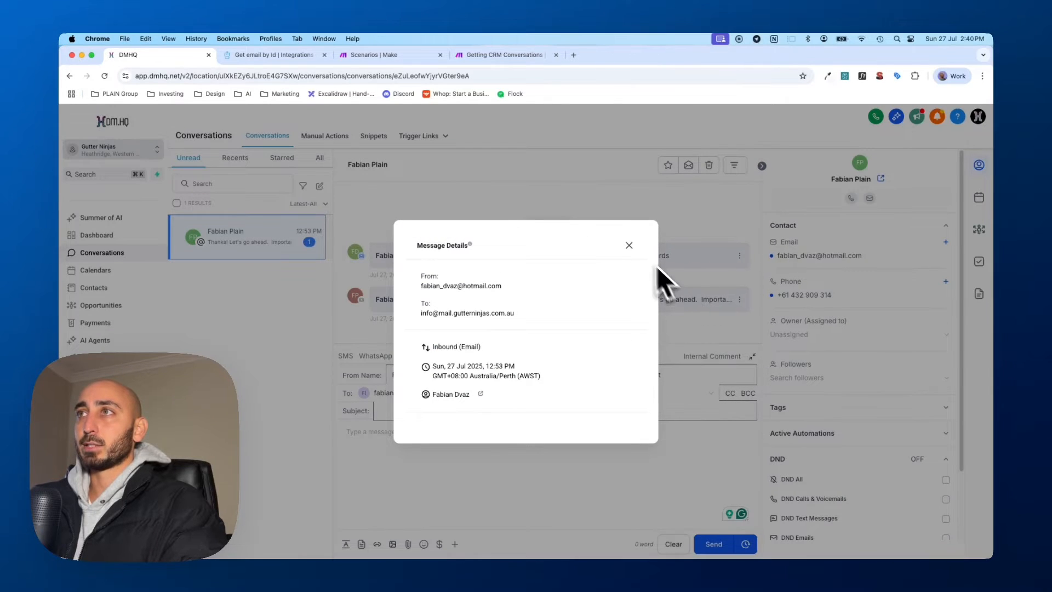
pyautogui.click(630, 245)
# Expand the thread and read through the outbound test email and the contact's reply, including the quoted original
pyautogui.click(639, 304)
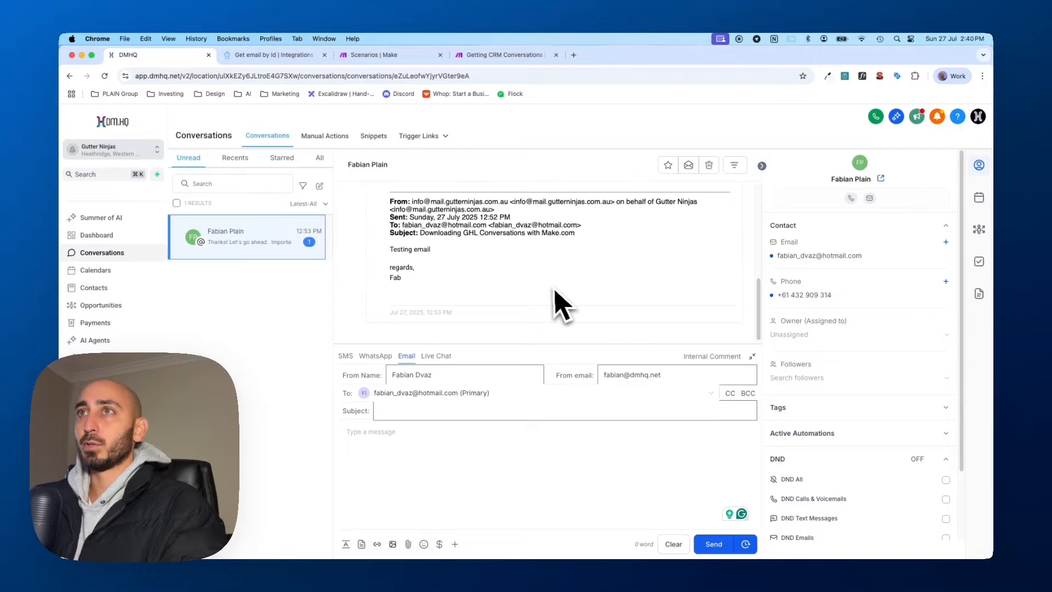
pyautogui.scroll(2, 543, 304)
pyautogui.scroll(4, 500, 302)
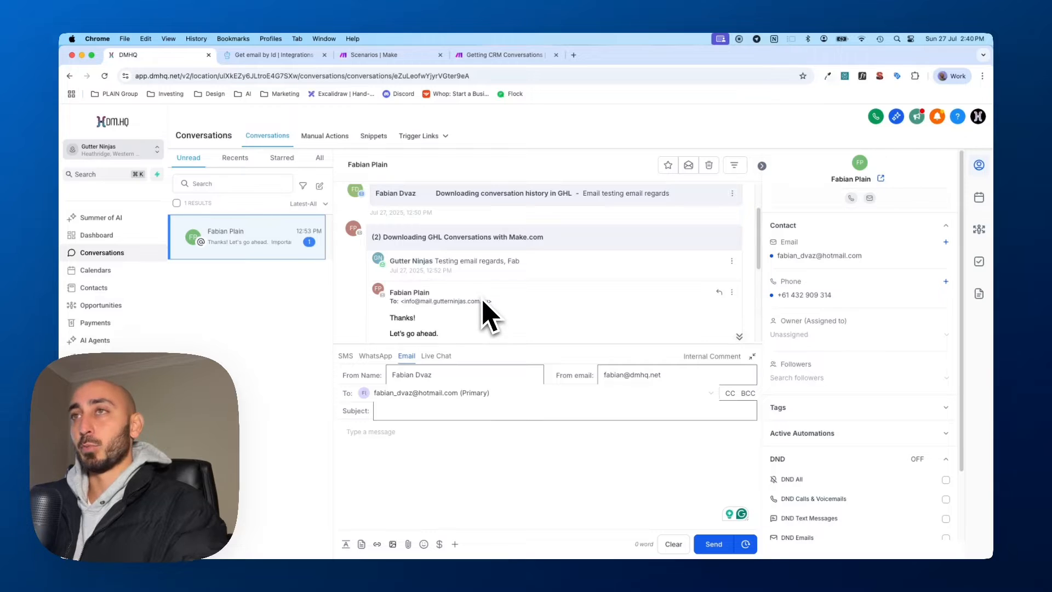
pyautogui.scroll(-4, 485, 314)
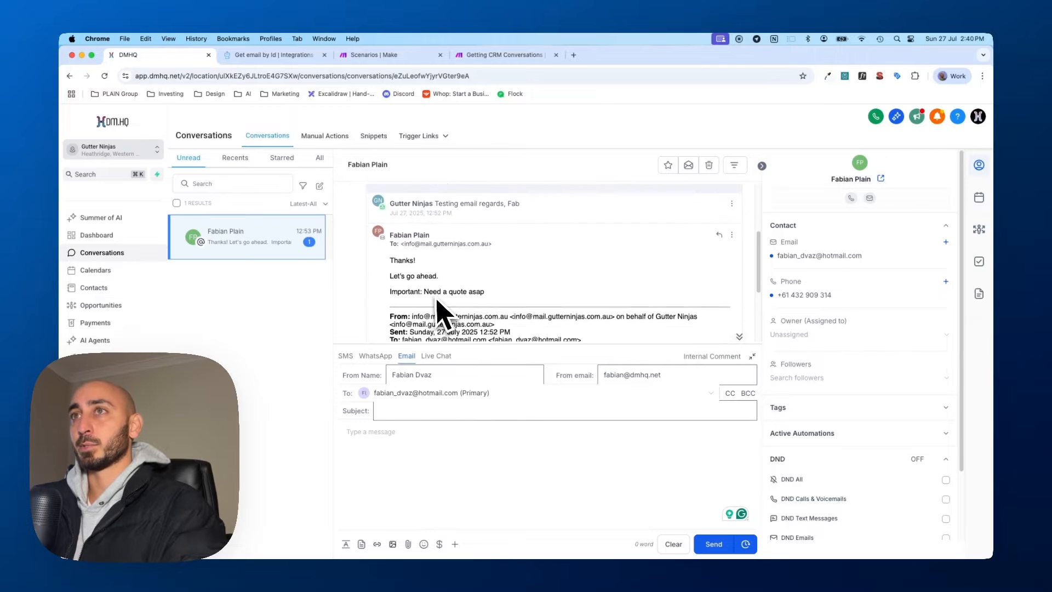
pyautogui.scroll(-2, 436, 301)
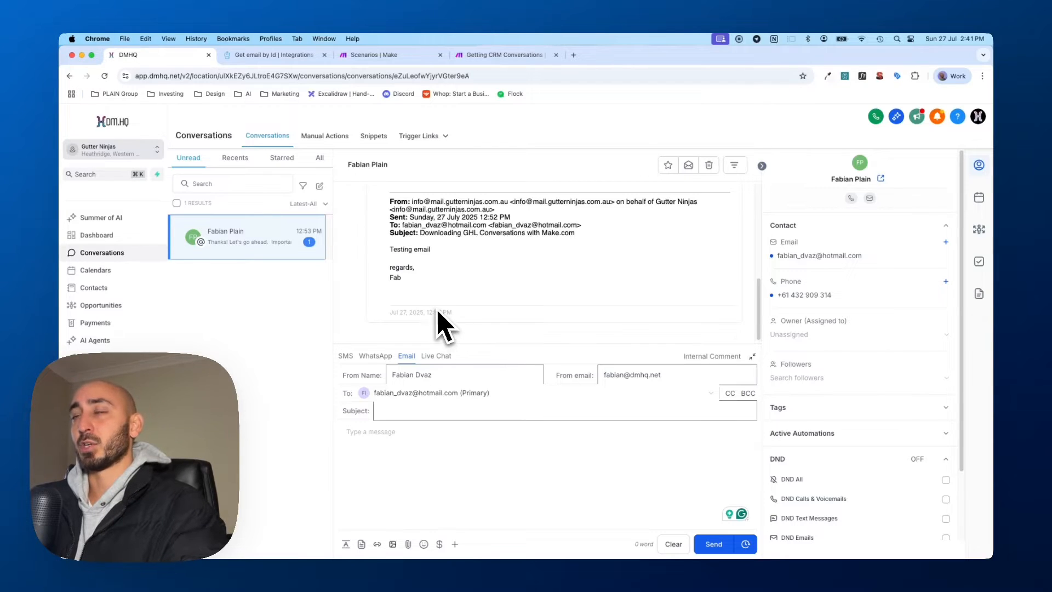
pyautogui.scroll(5, 439, 321)
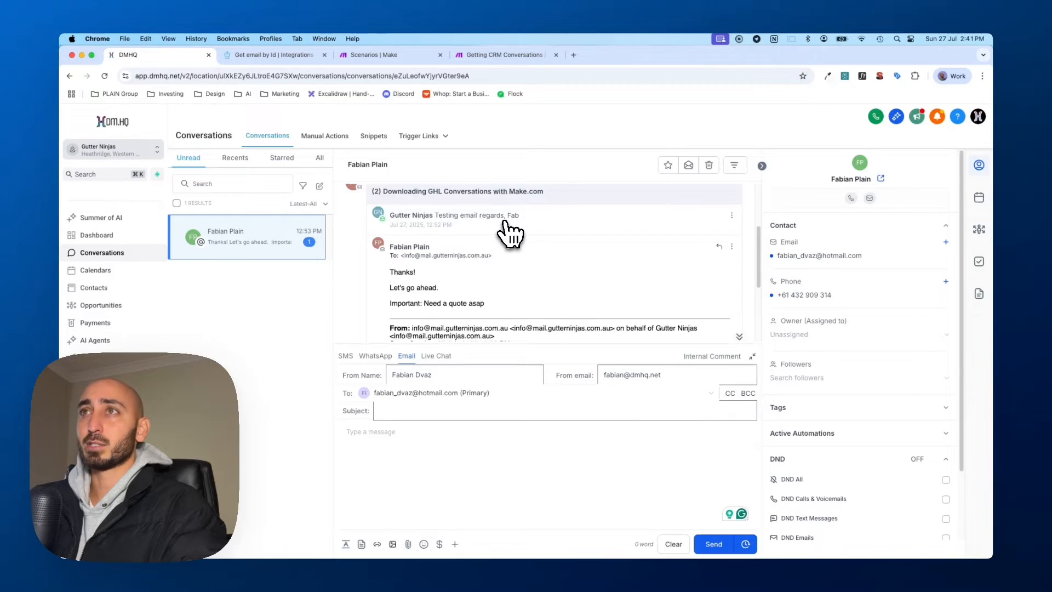
pyautogui.click(505, 221)
pyautogui.scroll(-5, 477, 249)
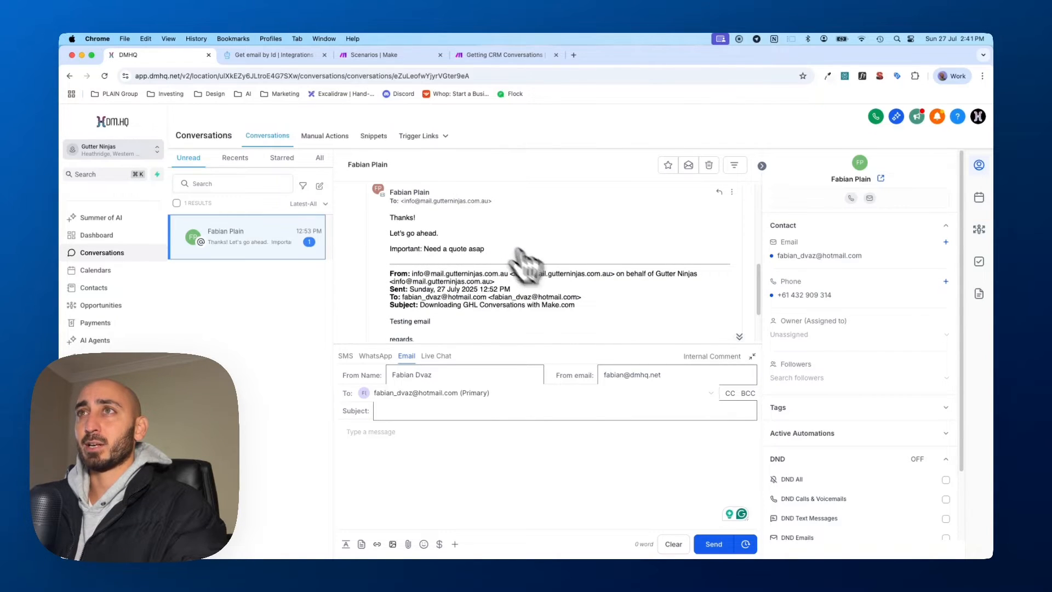
pyautogui.scroll(5, 597, 312)
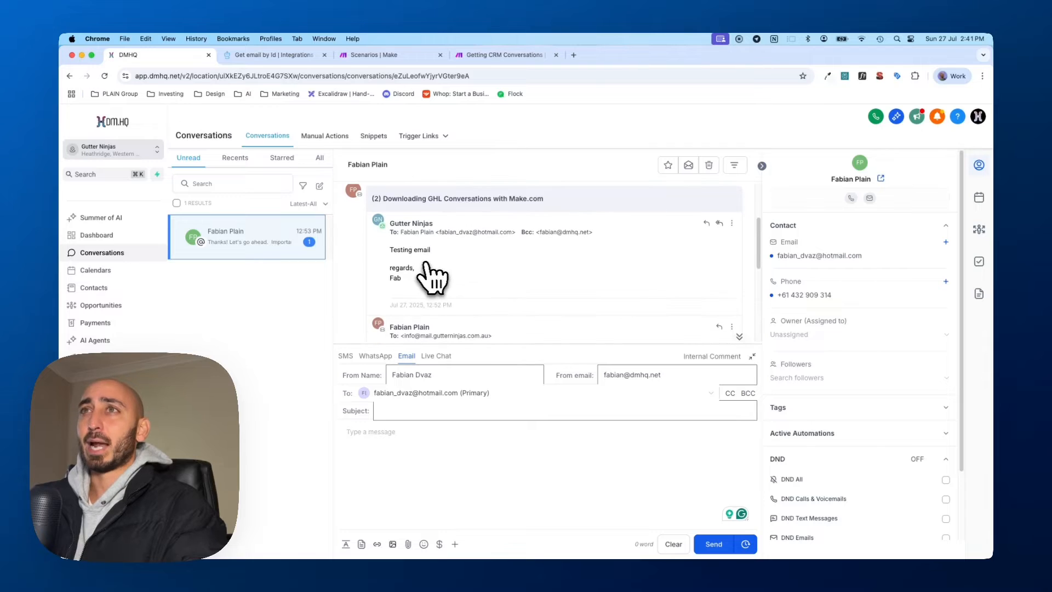
pyautogui.scroll(-5, 430, 276)
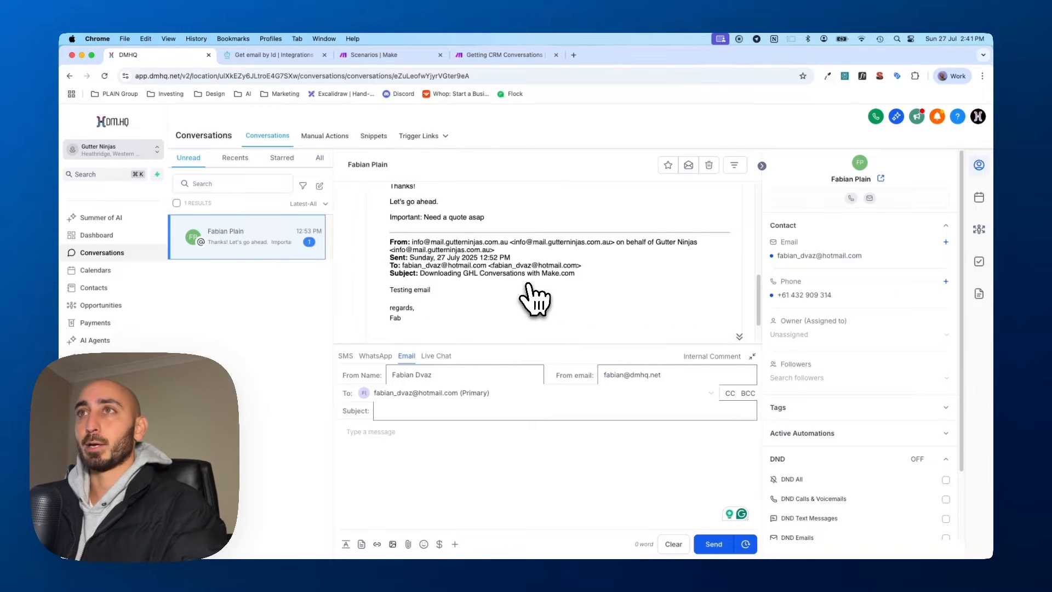
pyautogui.scroll(2, 534, 299)
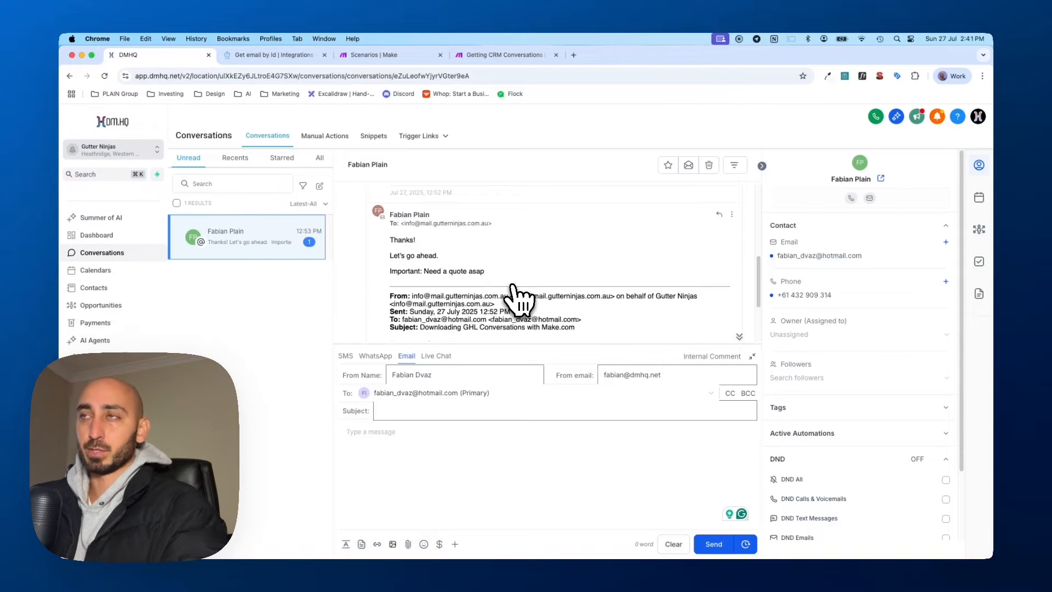
pyautogui.scroll(2, 564, 313)
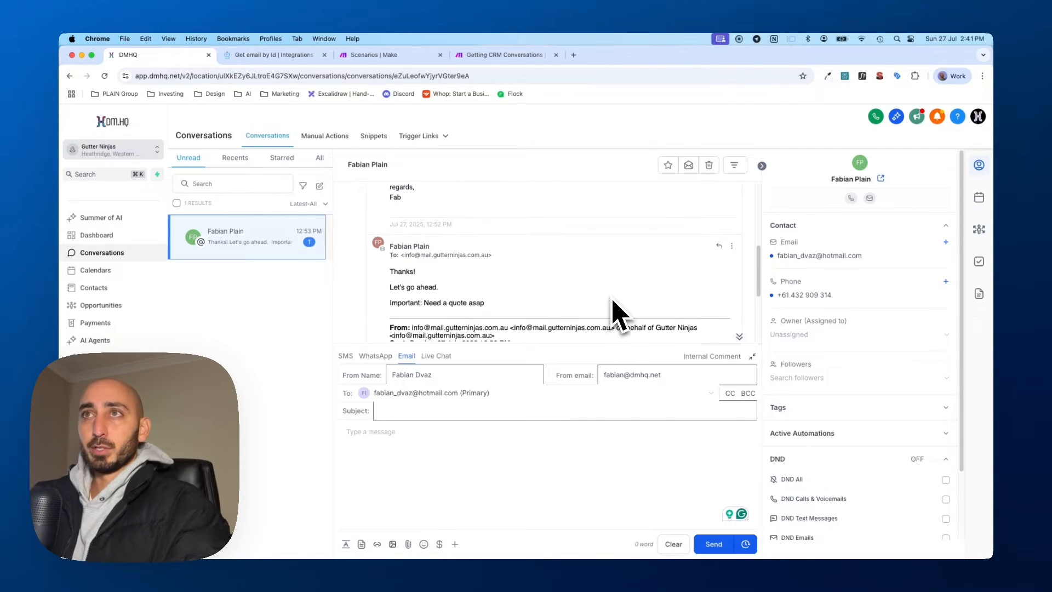
# Switch to the Notion page and review the checklist items for the API key, GHL API v2 docs and Google Docs
pyautogui.scroll(3, 631, 307)
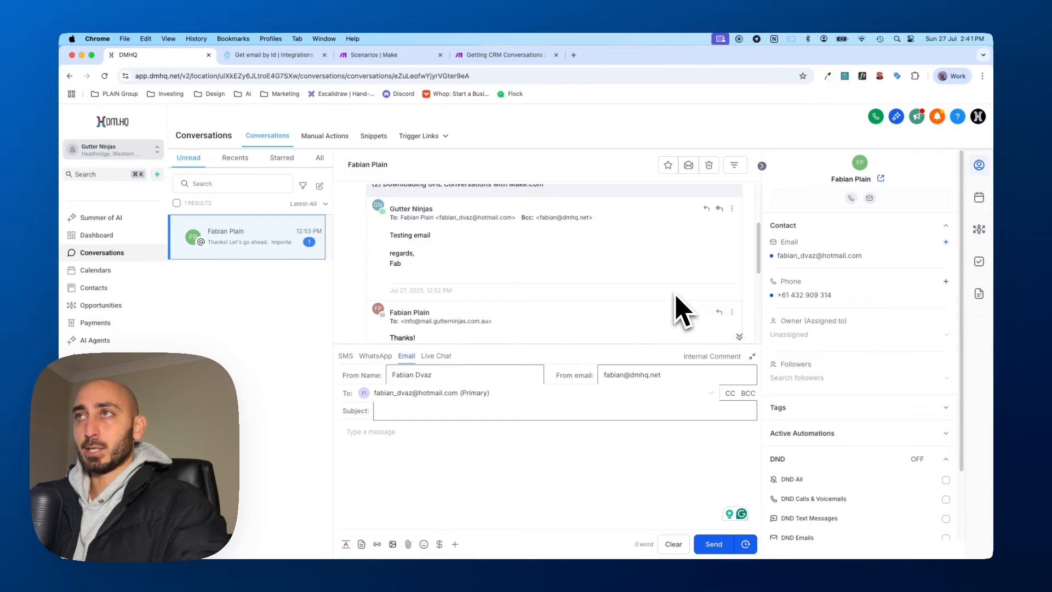
pyautogui.hotkey('ctrl', 'Up')
pyautogui.click(747, 278)
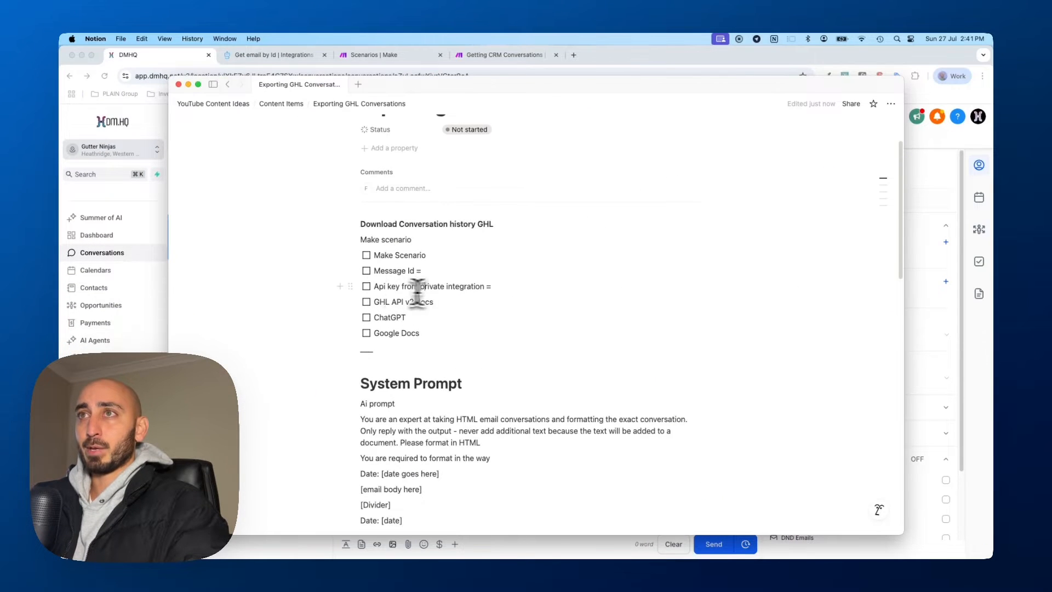
pyautogui.click(508, 292)
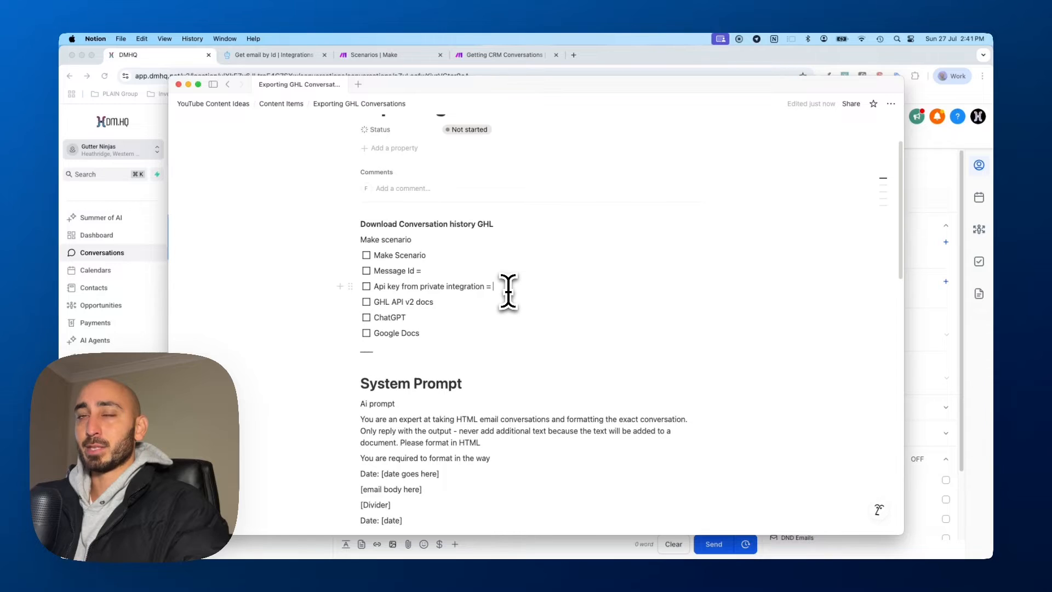
pyautogui.moveTo(376, 304); pyautogui.dragTo(451, 310)
pyautogui.click(450, 310)
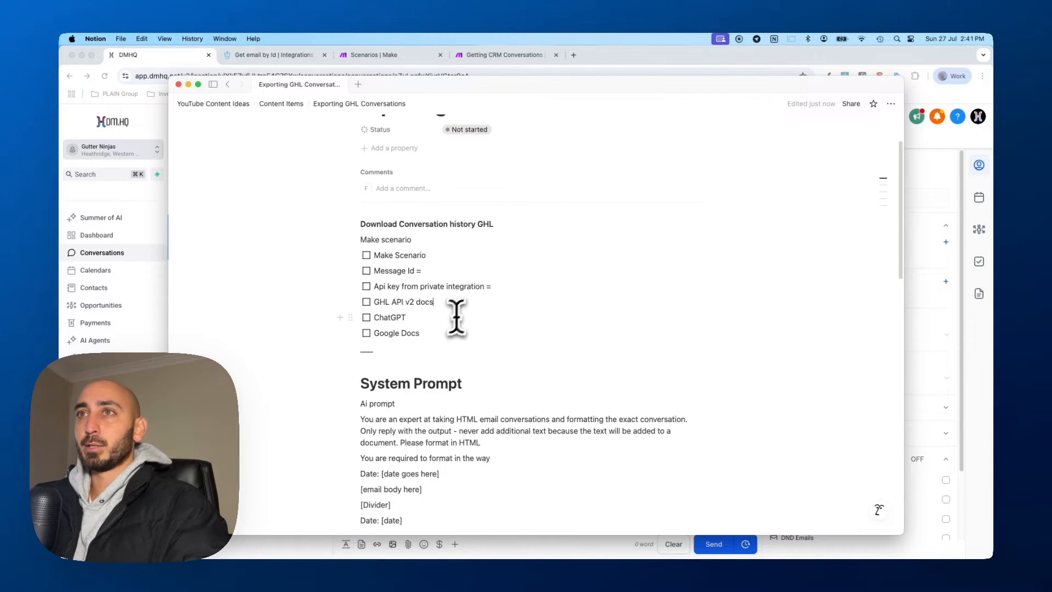
pyautogui.moveTo(421, 333); pyautogui.dragTo(370, 336)
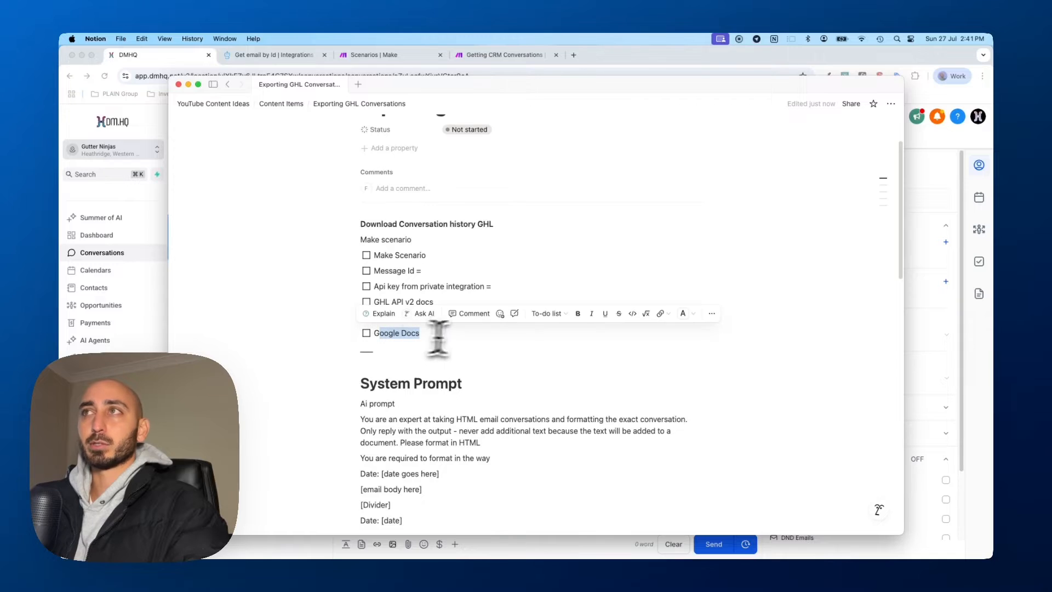
pyautogui.click(728, 385)
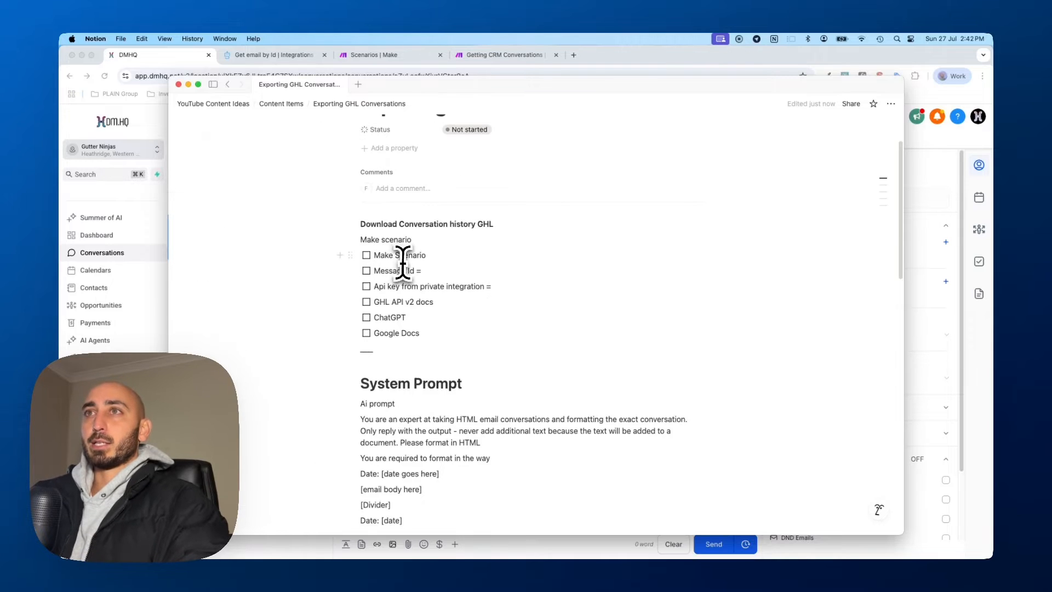
# Back in DMHQ, collapse the email thread, copy the message ID from the "Downloading GHL Conversations with Make.com" email's details, and close them
pyautogui.click(123, 255)
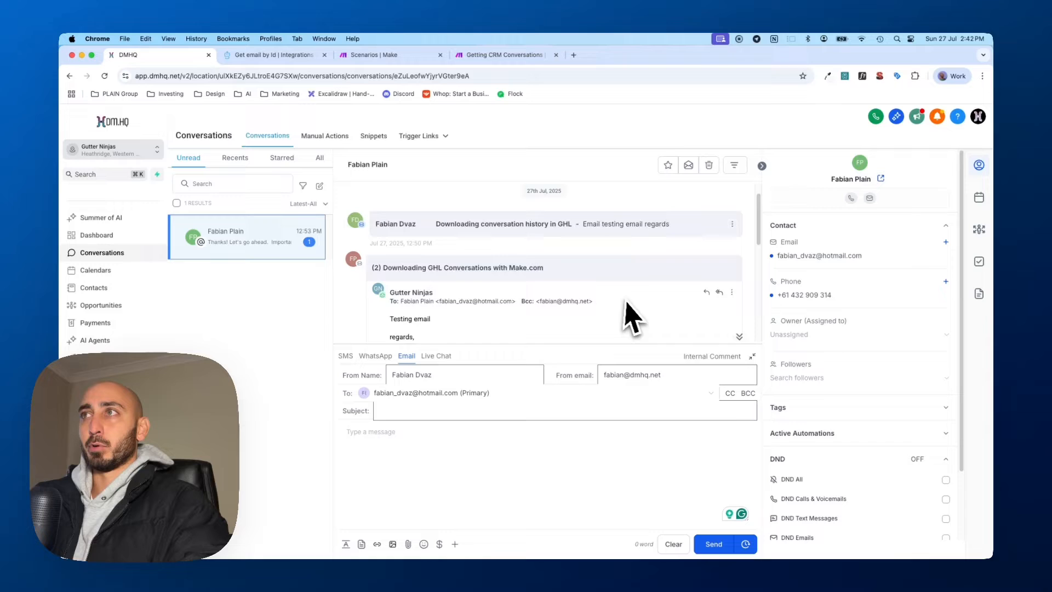
pyautogui.click(580, 274)
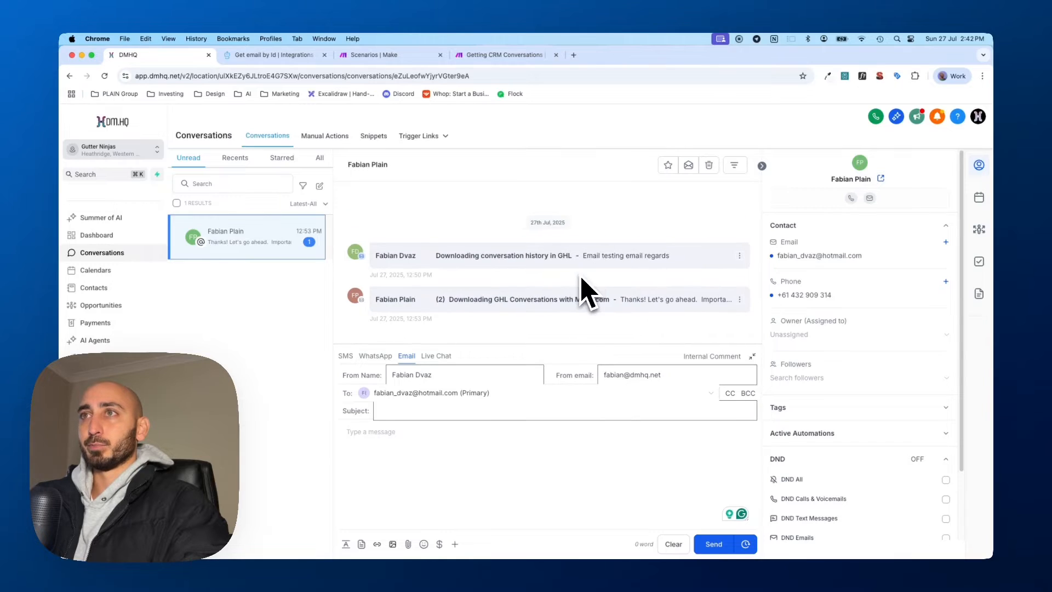
pyautogui.click(740, 299)
pyautogui.click(719, 278)
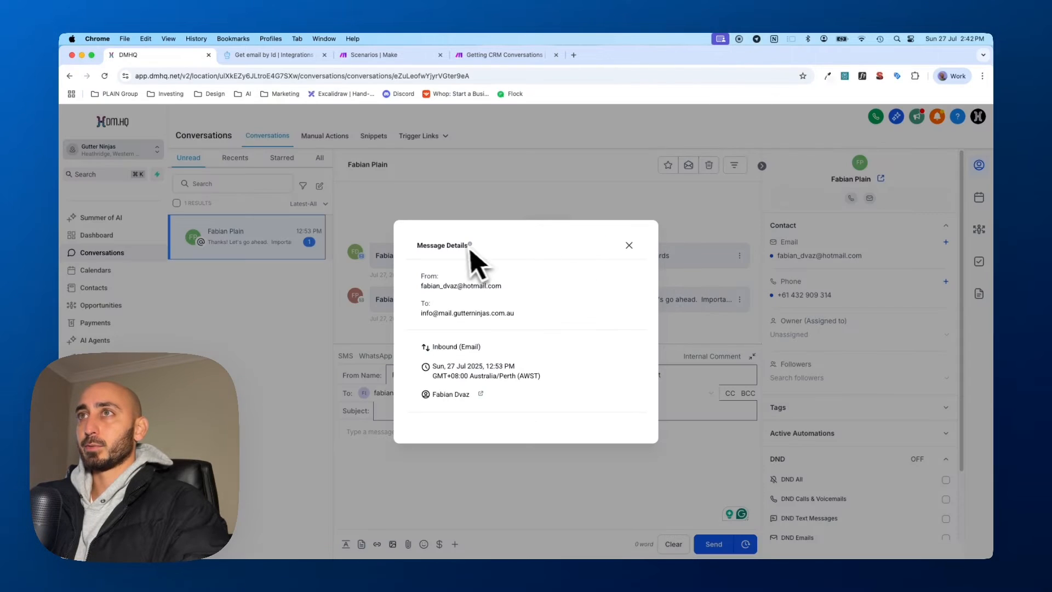
pyautogui.moveTo(471, 246)
pyautogui.doubleClick(480, 228)
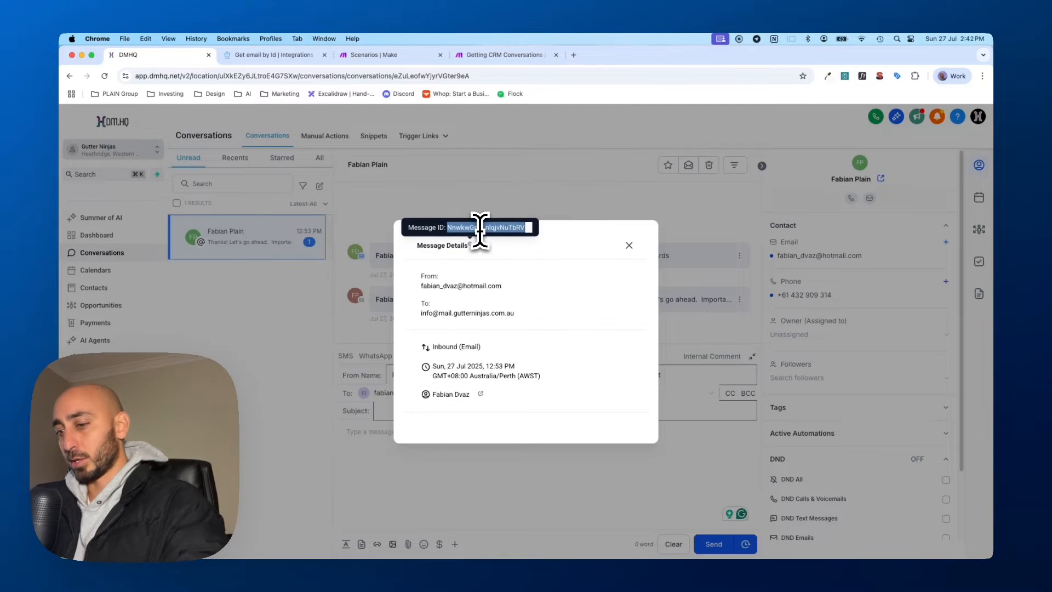
pyautogui.press('super+c')
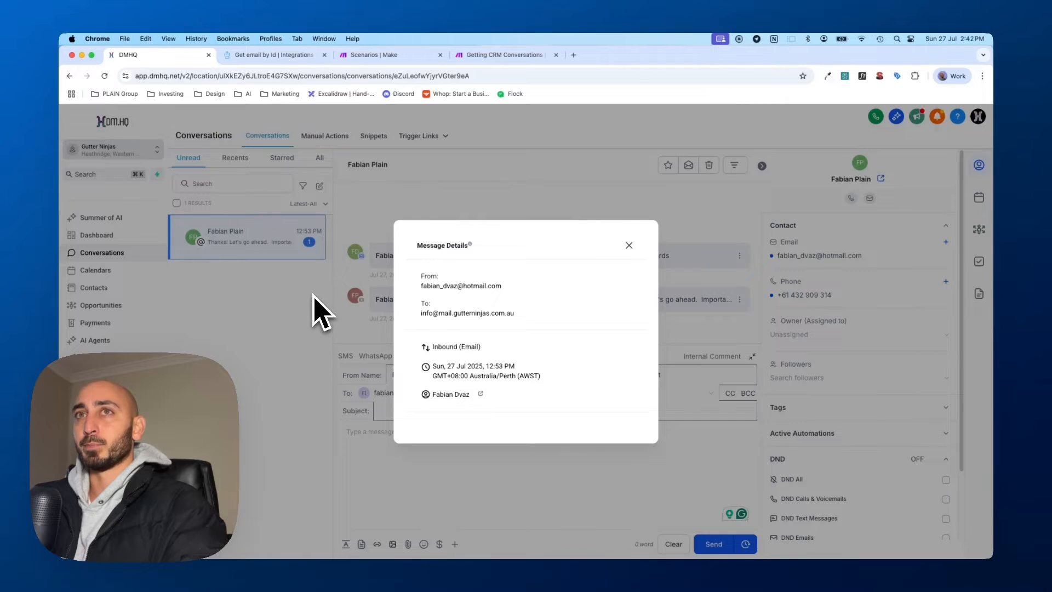
pyautogui.click(629, 245)
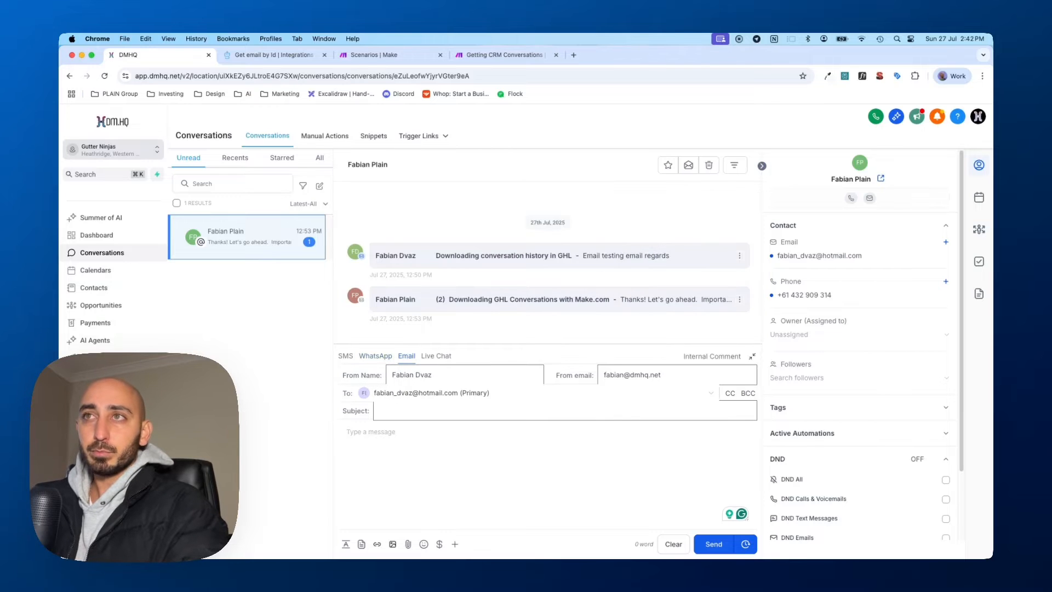
# Paste the copied message ID after "Message Id =" in the Notion checklist
pyautogui.hotkey('ctrl', 'Up')
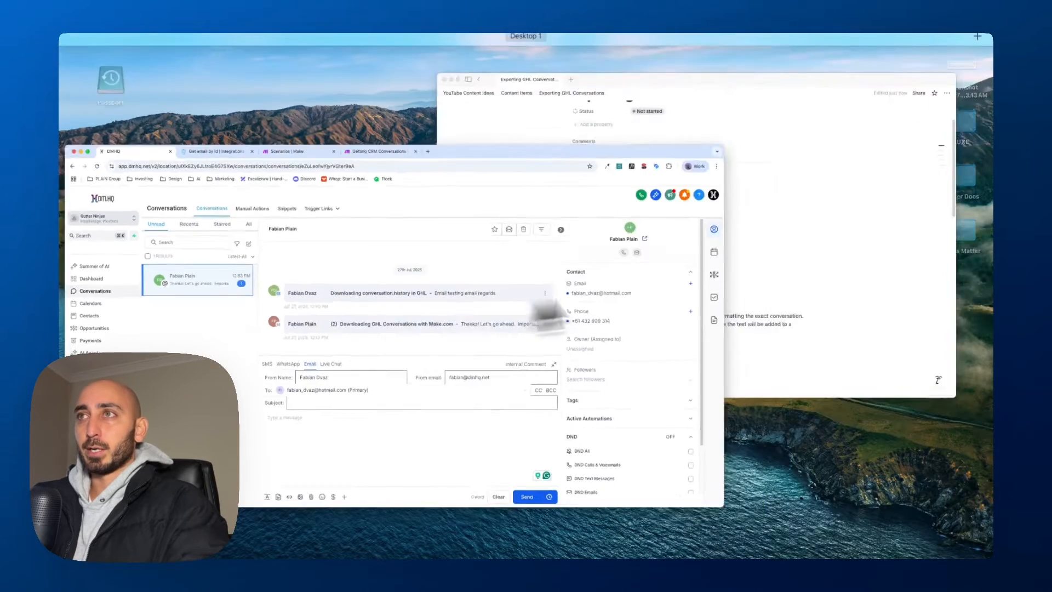
pyautogui.click(712, 276)
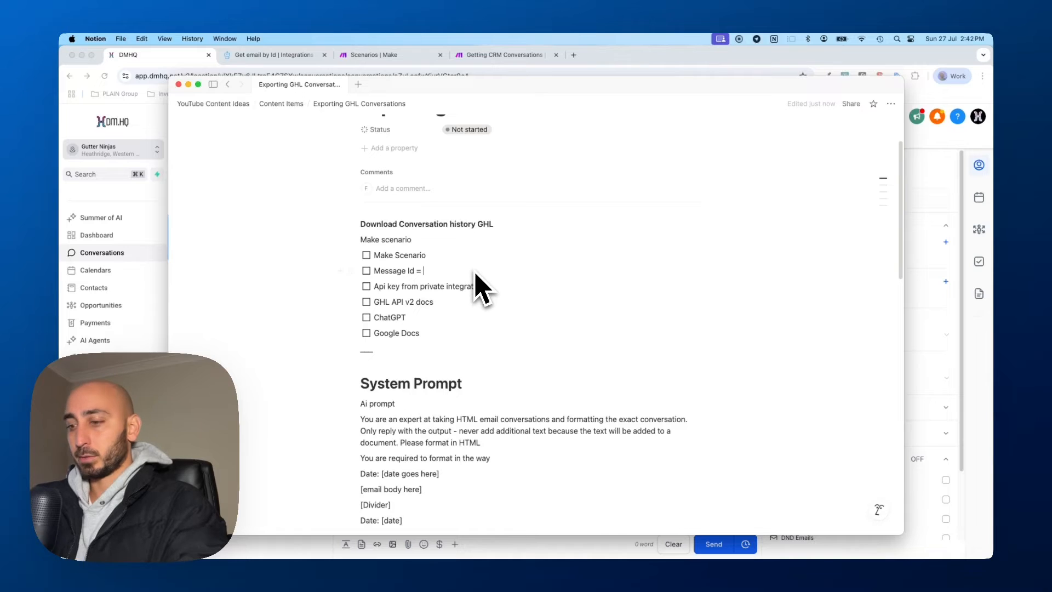
pyautogui.press('super+v')
# In the DMHQ settings, start a new private integration named "Conversations" and continue to its scopes
pyautogui.click(153, 341)
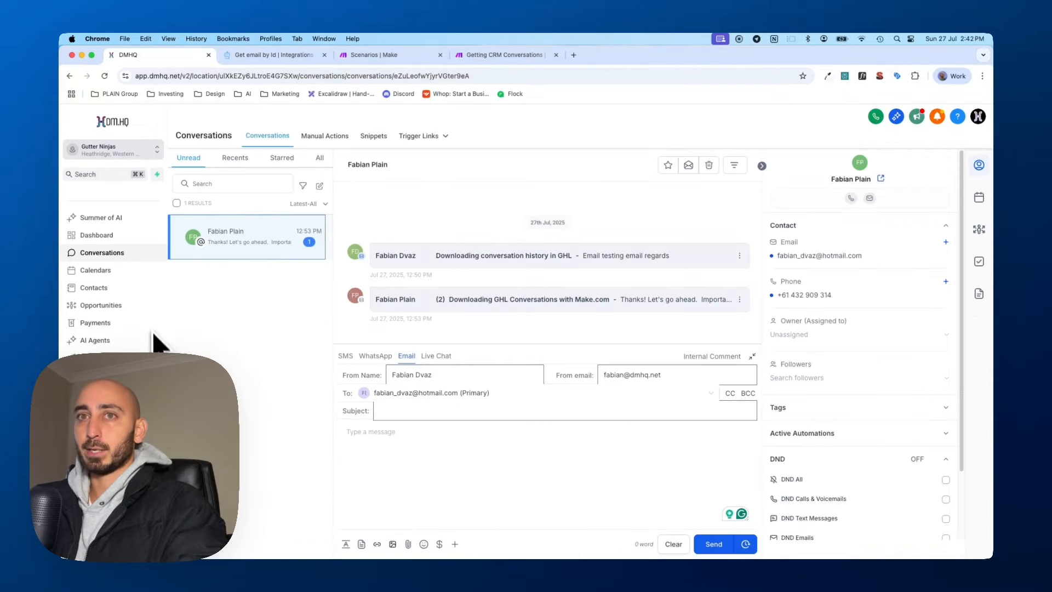
pyautogui.click(111, 559)
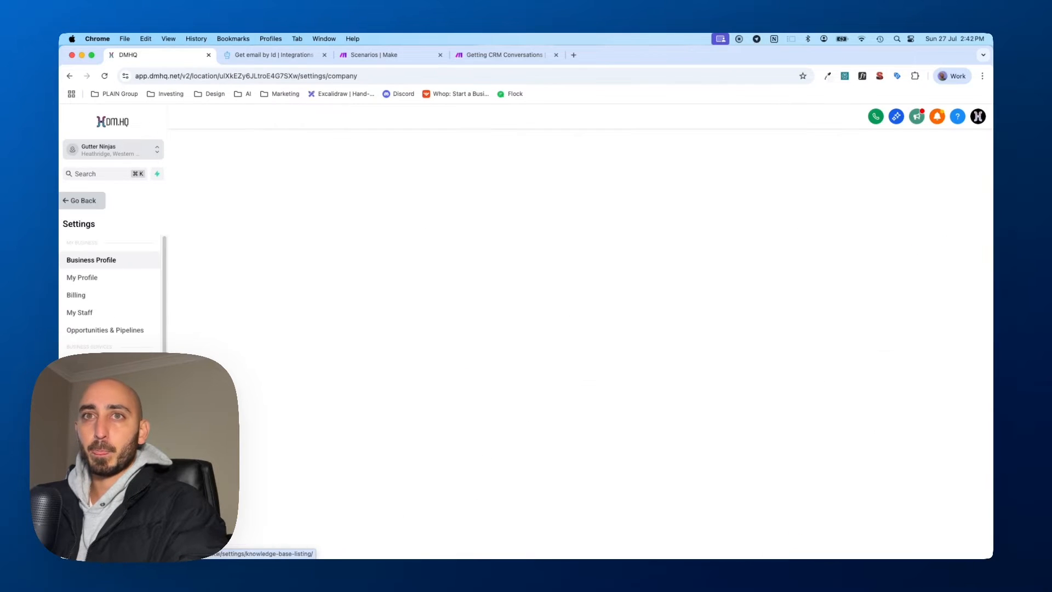
pyautogui.scroll(-6, 112, 548)
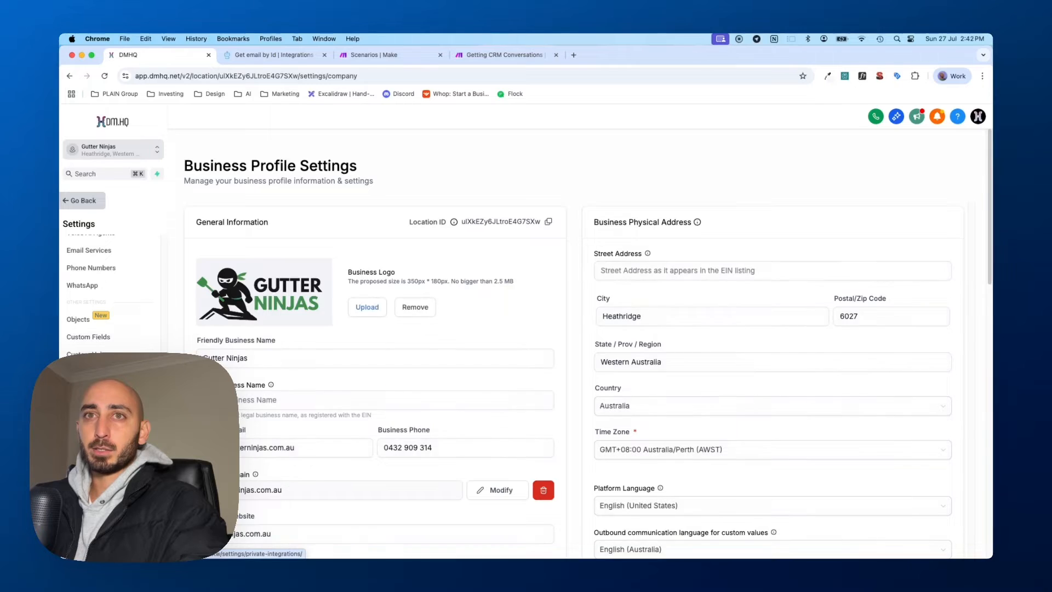
pyautogui.click(91, 442)
pyautogui.click(585, 396)
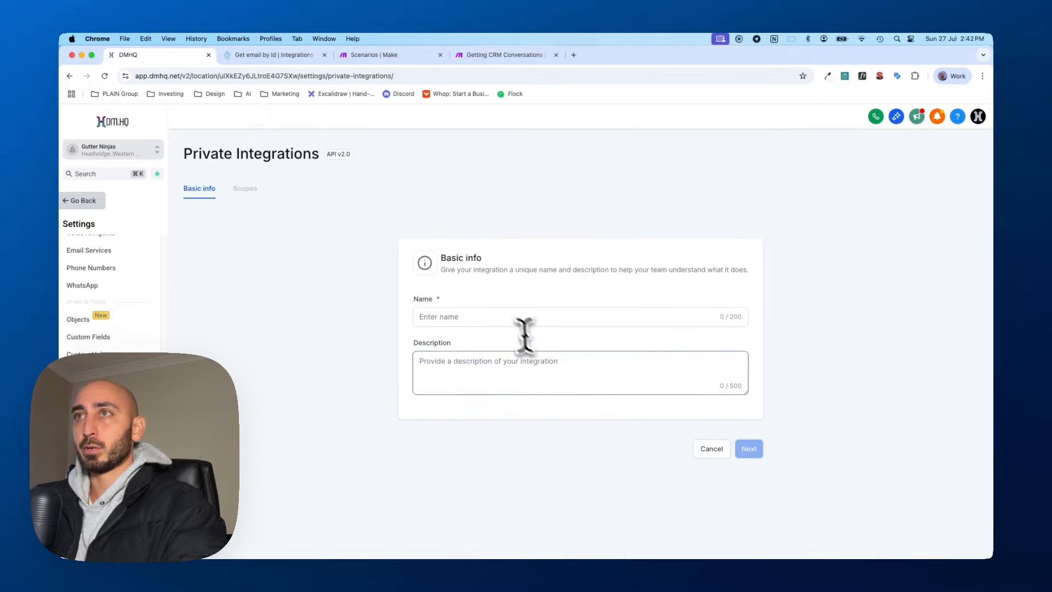
pyautogui.click(510, 317)
pyautogui.write('Conversa')
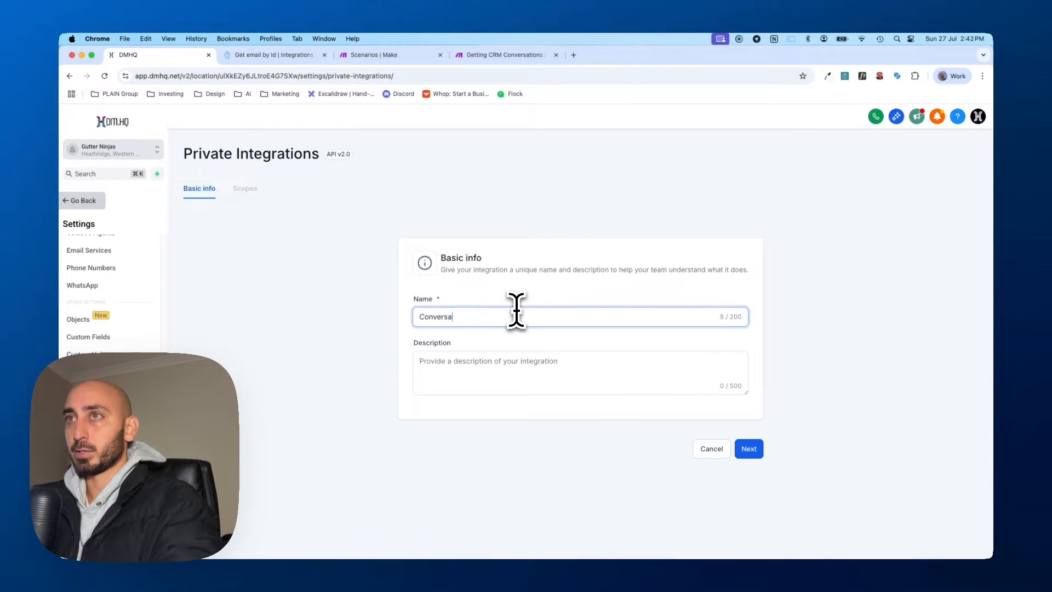
pyautogui.write('tions')
pyautogui.click(749, 448)
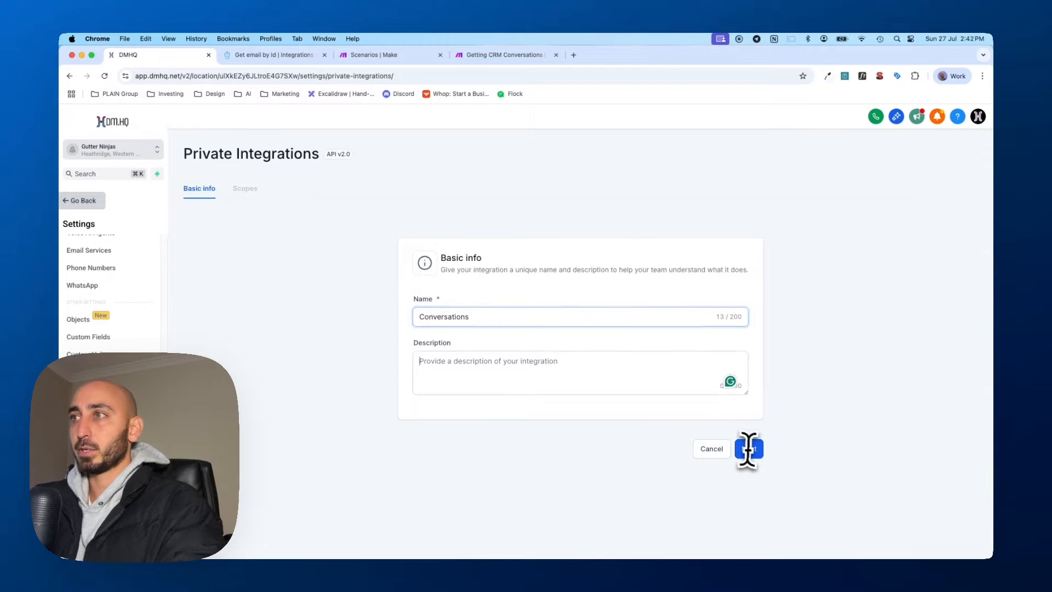
# Search the scopes for "view con" and add View Contacts to the integration
pyautogui.click(537, 308)
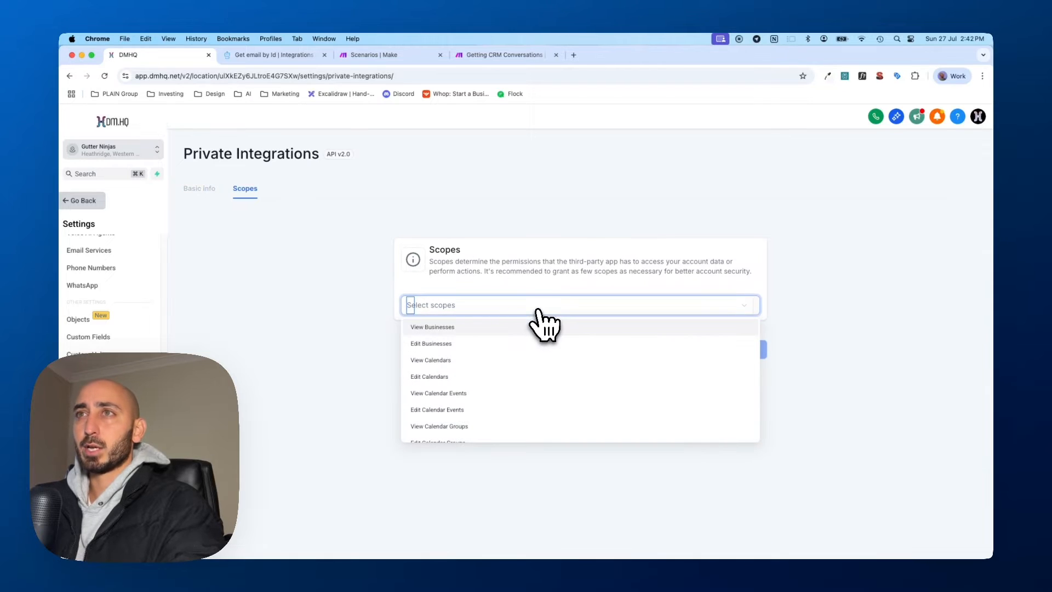
pyautogui.write('conact')
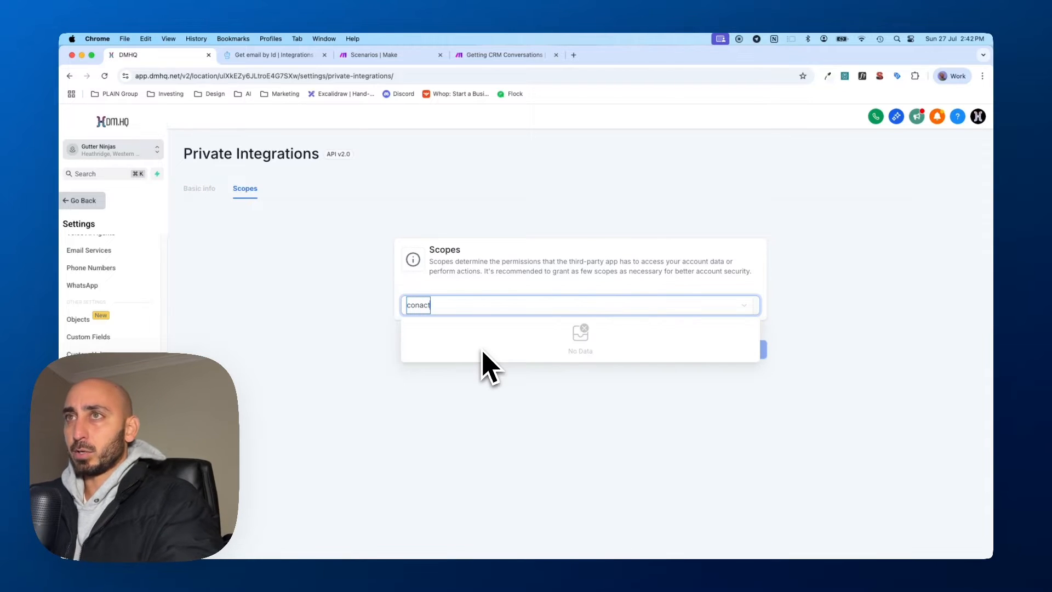
pyautogui.press('BackSpace')
pyautogui.press('BackSpace')
pyautogui.press('BackSpace')
pyautogui.press('BackSpace')
pyautogui.press('BackSpace')
pyautogui.press('BackSpace')
pyautogui.write('view')
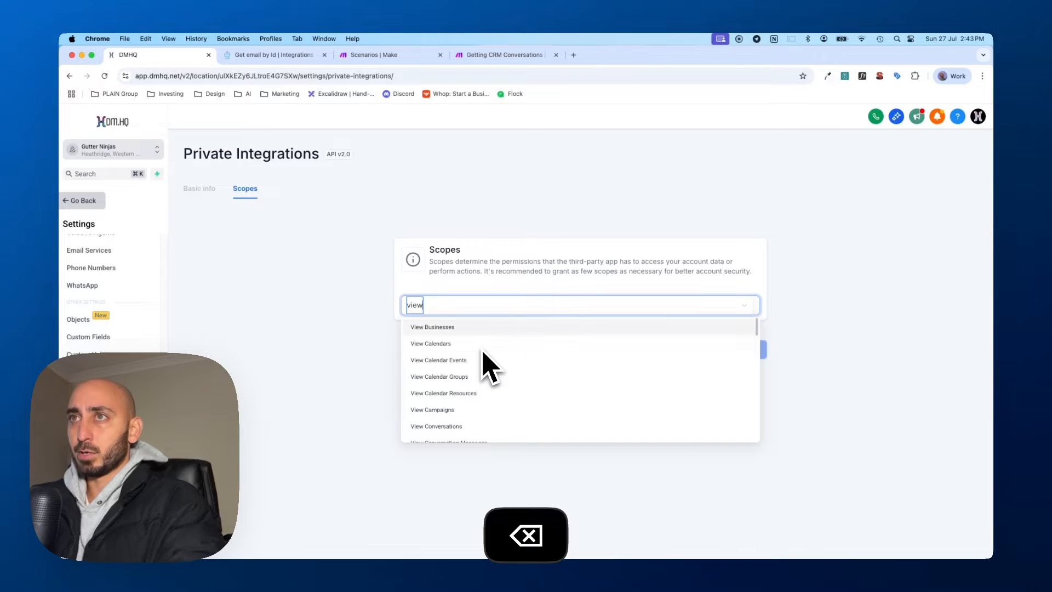
pyautogui.write(' cona')
pyautogui.press('BackSpace')
pyautogui.press('BackSpace')
pyautogui.press('BackSpace')
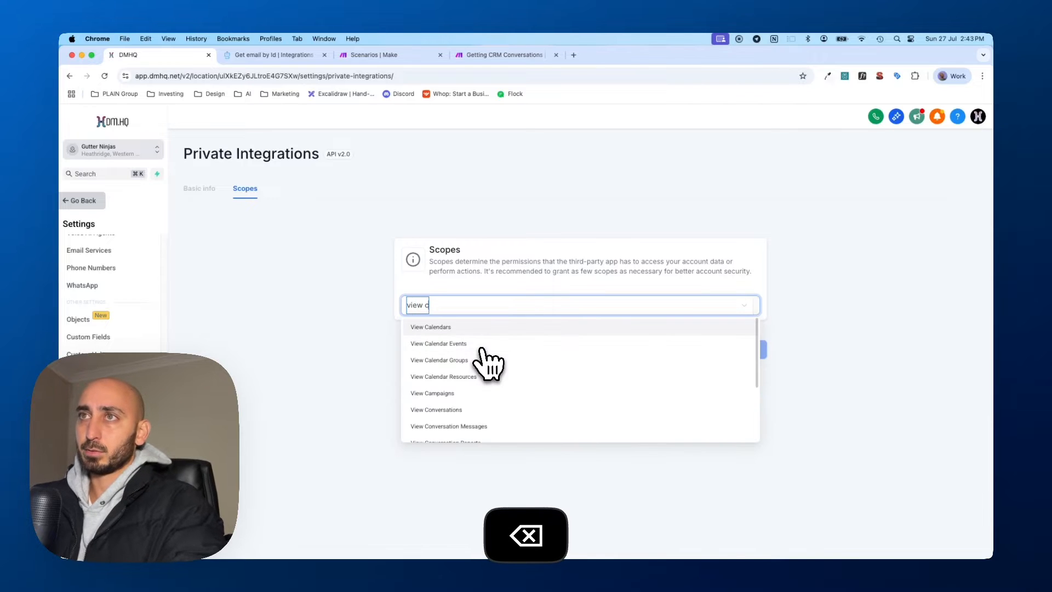
pyautogui.write('on')
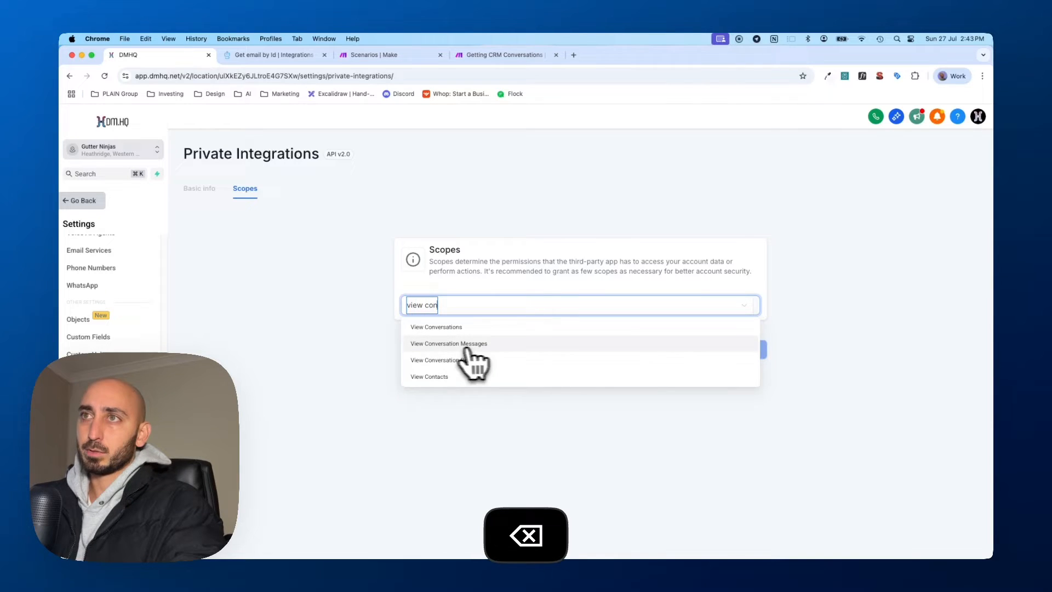
pyautogui.click(440, 375)
# Add the View Conversations and View Conversation Messages scopes to the integration and close the scope list
pyautogui.write('view')
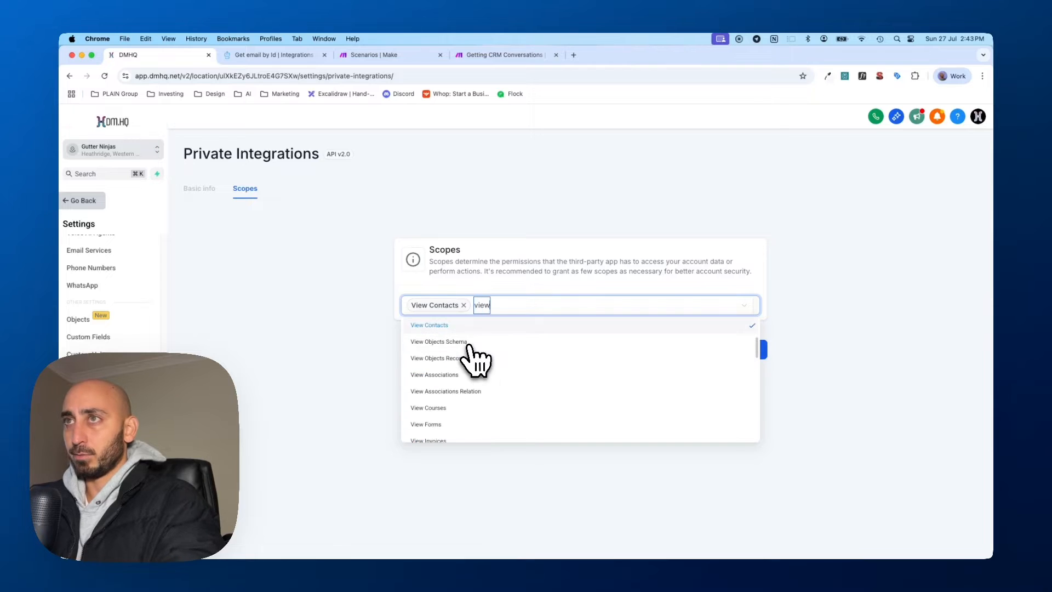
pyautogui.write(' con')
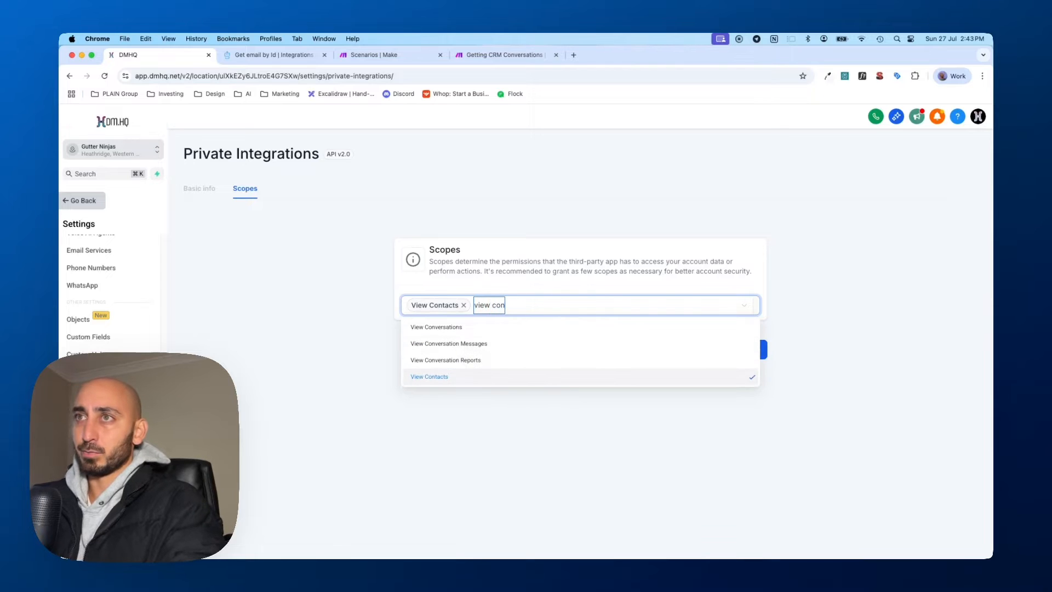
pyautogui.click(457, 329)
pyautogui.write('view con')
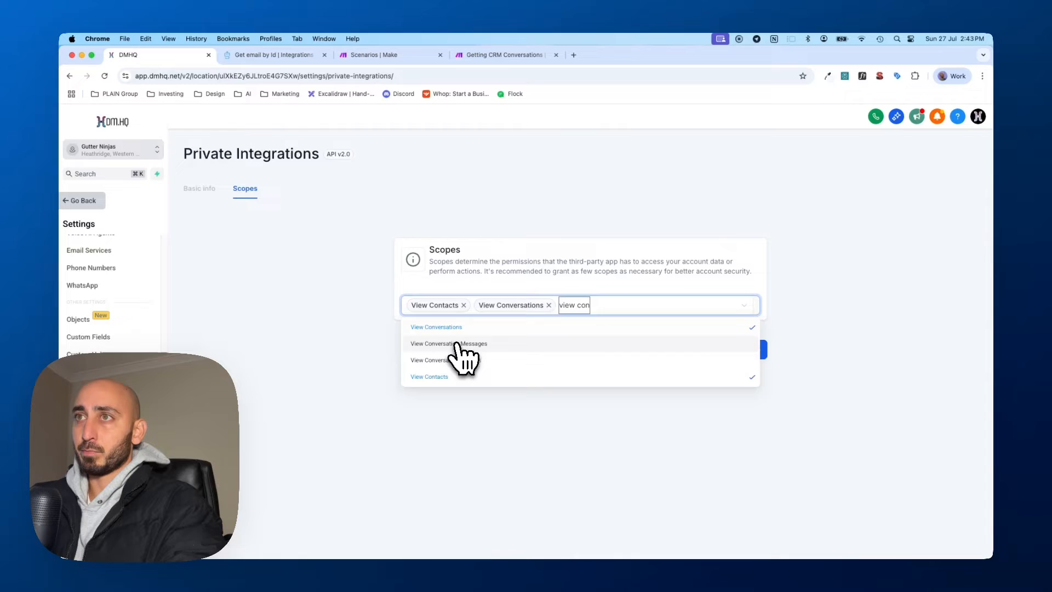
pyautogui.click(457, 344)
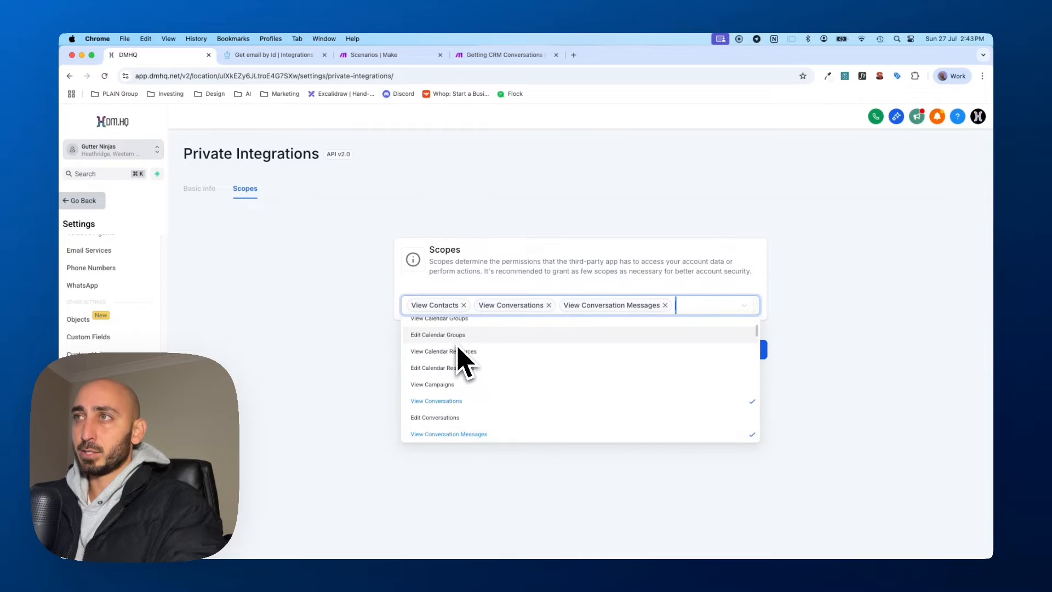
pyautogui.click(895, 329)
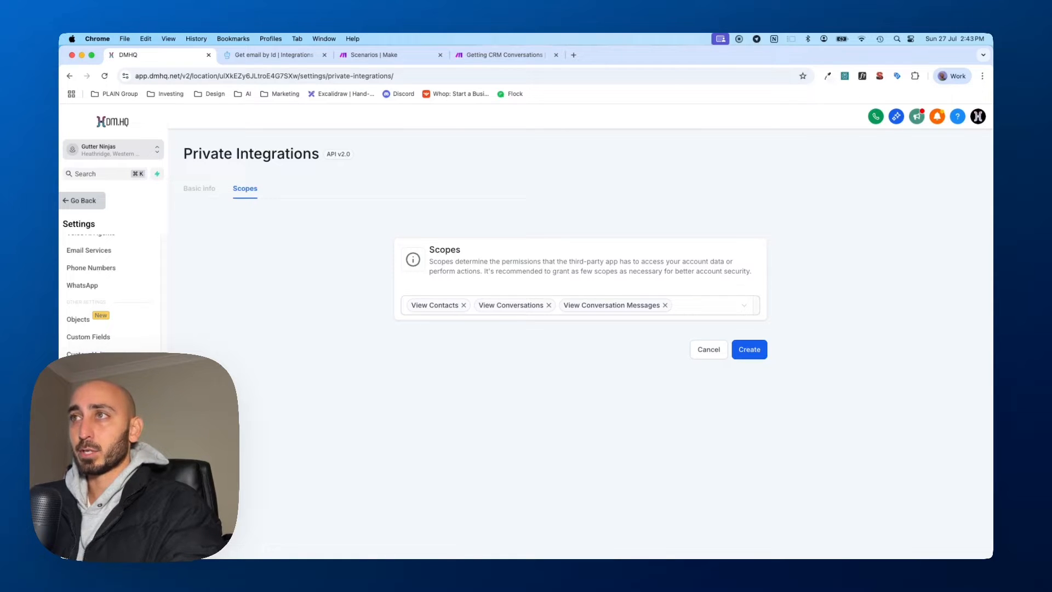
# Search the scope list for "mes" to check the message-related permissions, and close it without adding any
pyautogui.click(712, 307)
pyautogui.write('view')
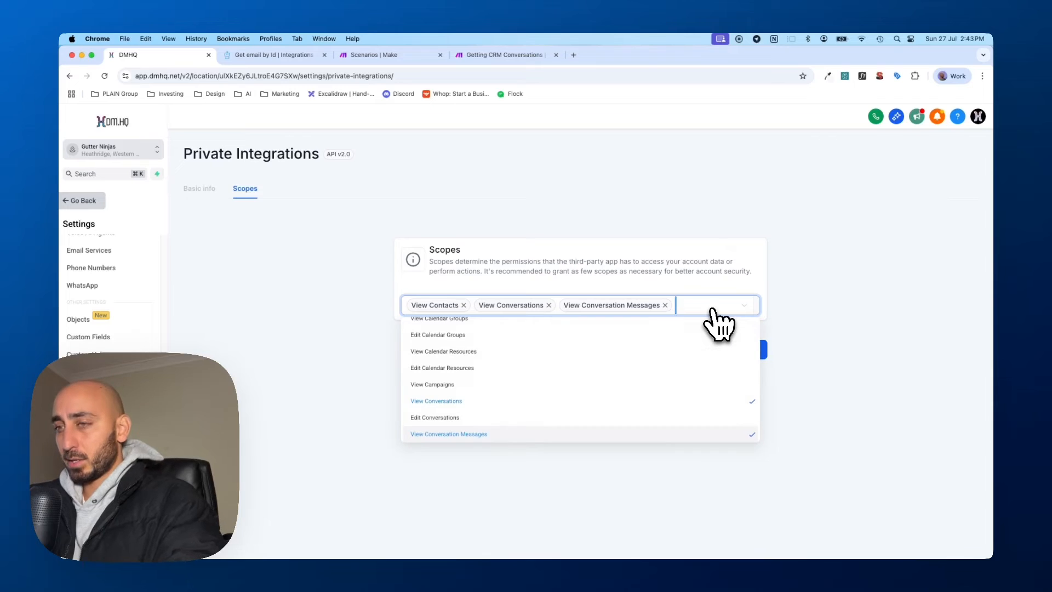
pyautogui.press('BackSpace')
pyautogui.press('BackSpace')
pyautogui.press('BackSpace')
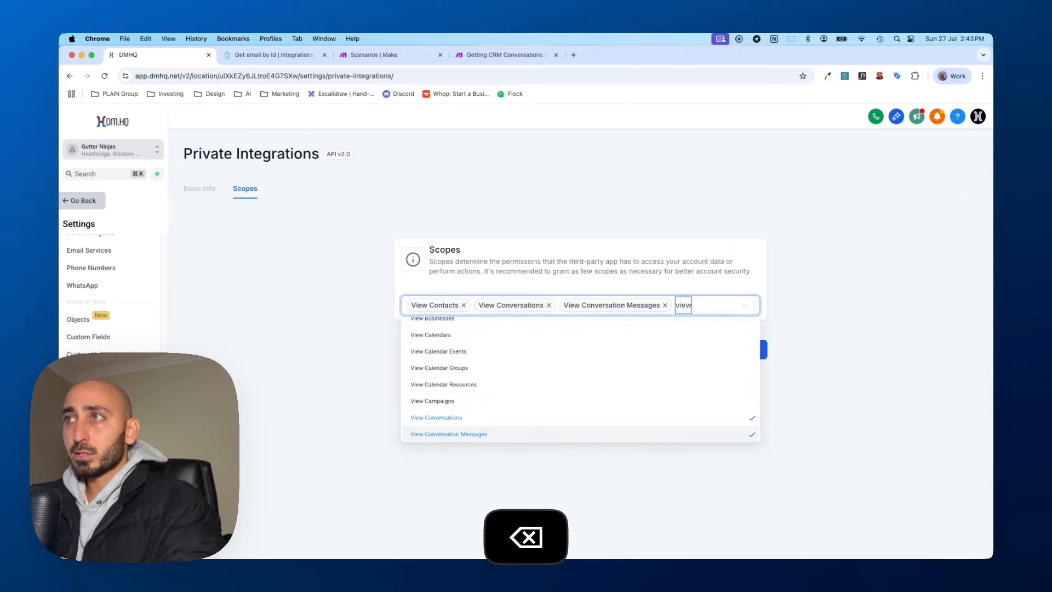
pyautogui.press('BackSpace')
pyautogui.write('mes')
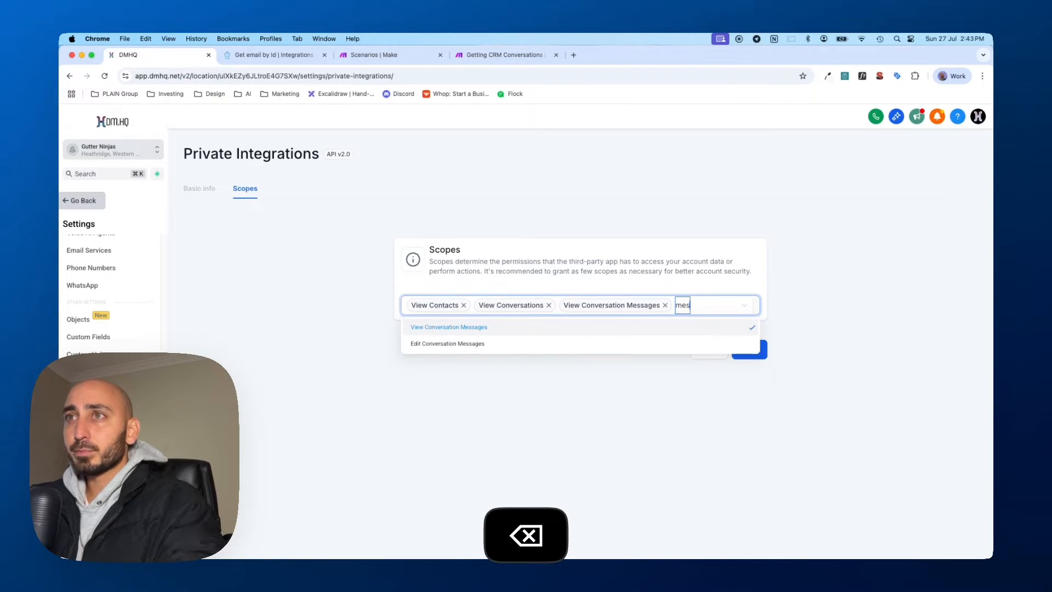
pyautogui.press('Down')
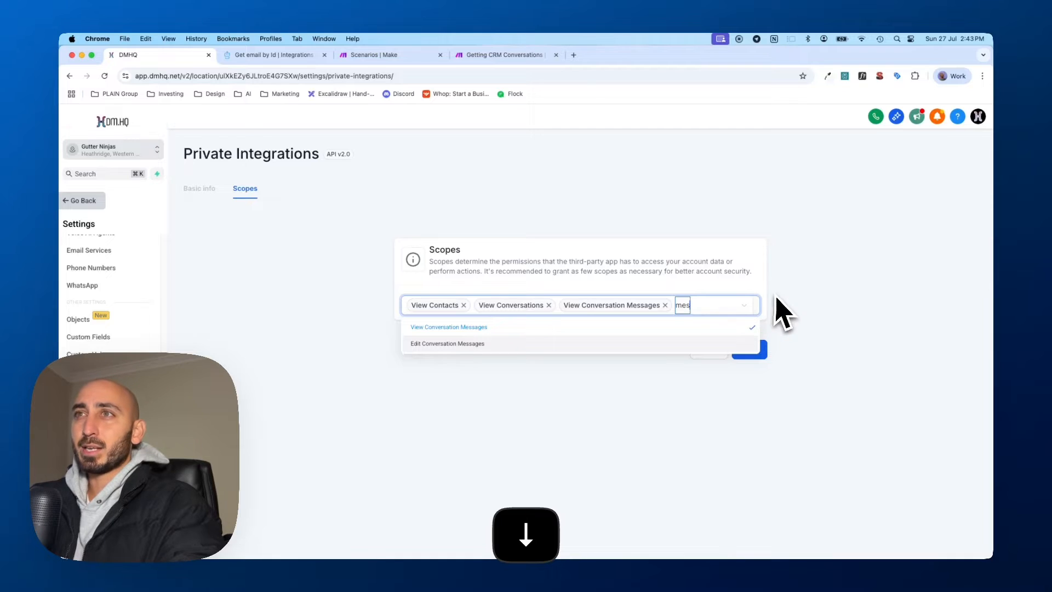
pyautogui.click(587, 423)
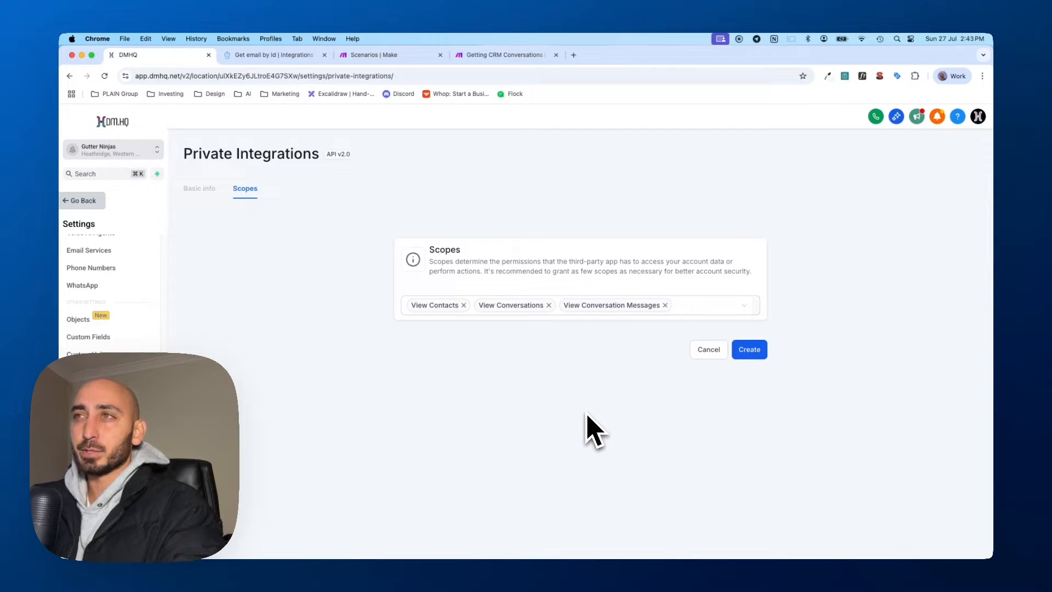
# Create the private integration, copy its access token and paste it after "Api key from private integration =" in the Notion checklist
pyautogui.click(748, 352)
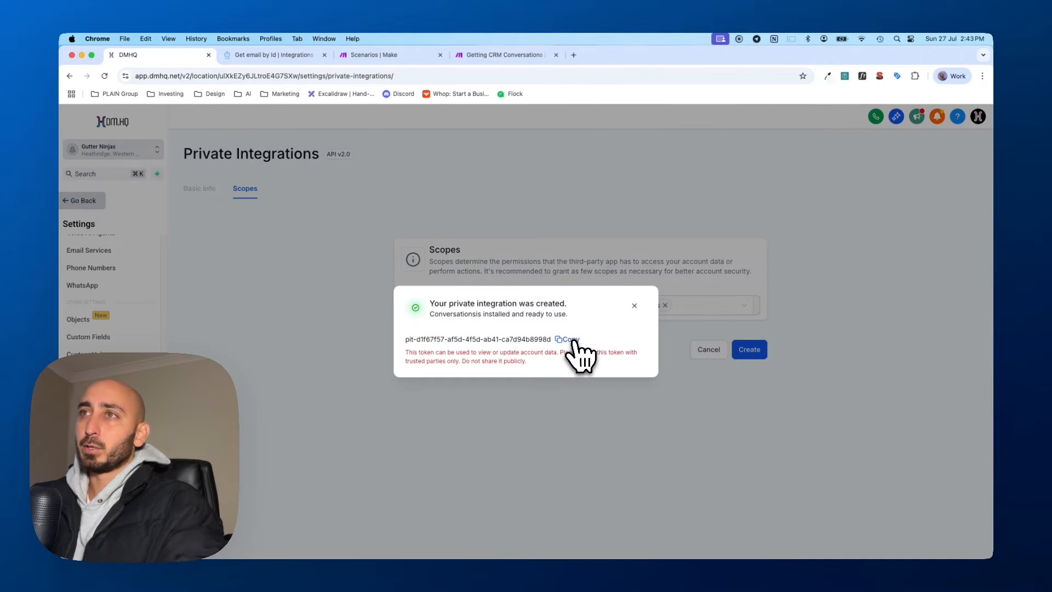
pyautogui.click(570, 341)
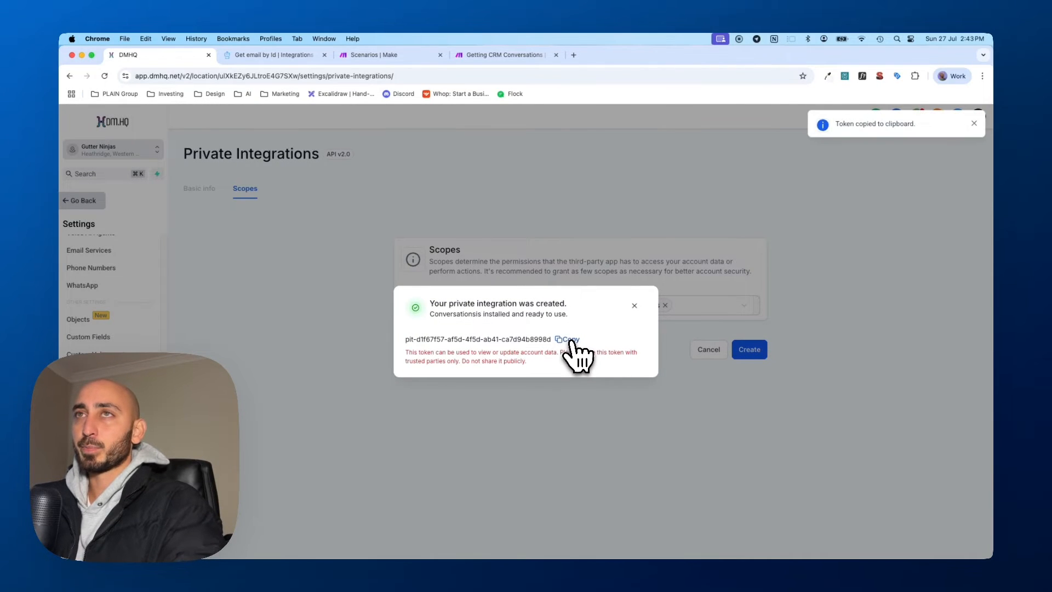
pyautogui.hotkey('ctrl', 'Up')
pyautogui.click(826, 273)
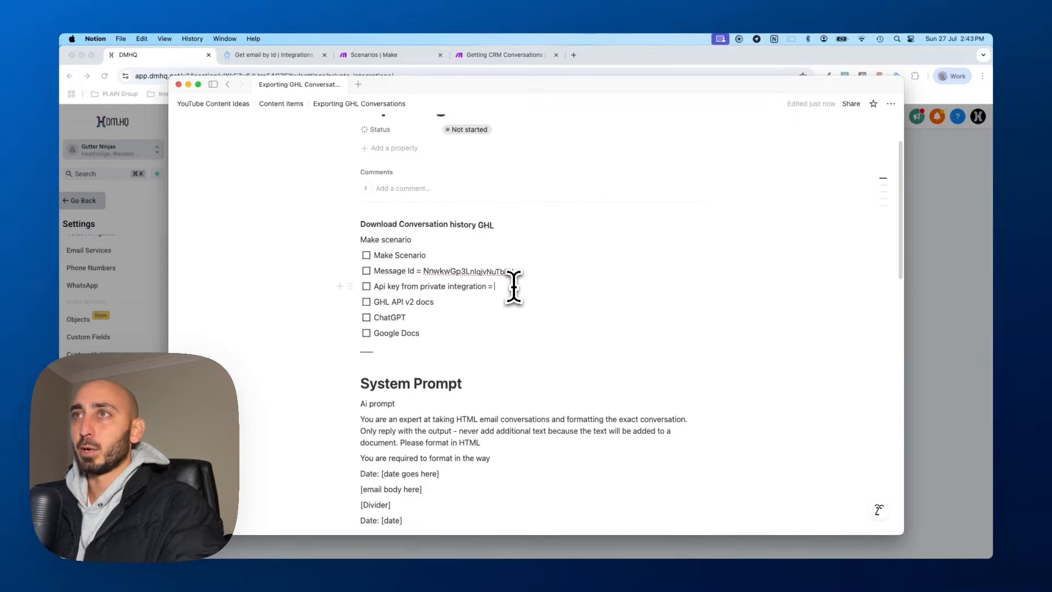
pyautogui.press('super+v')
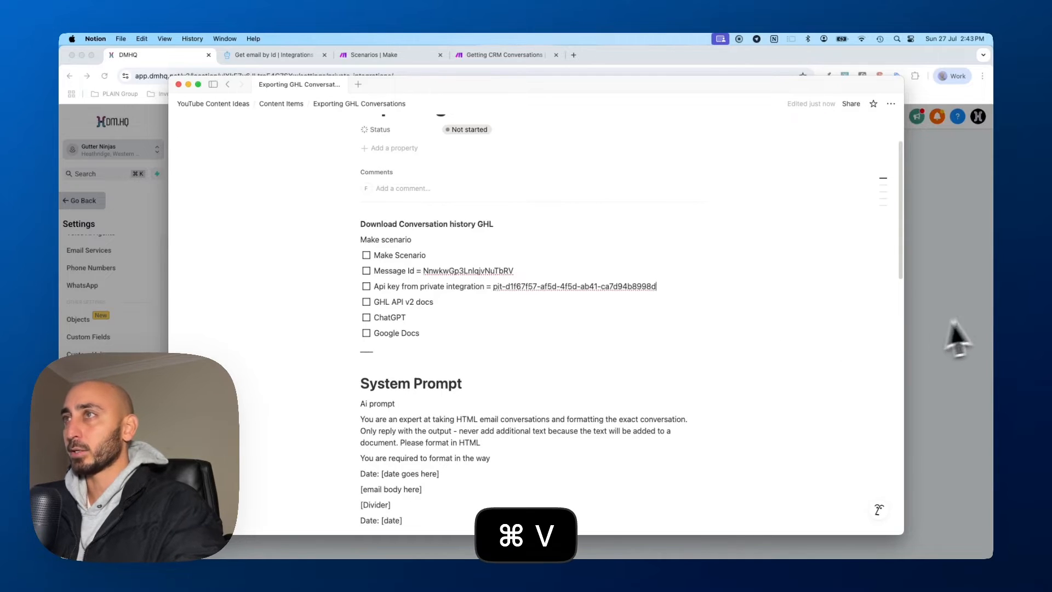
pyautogui.click(959, 339)
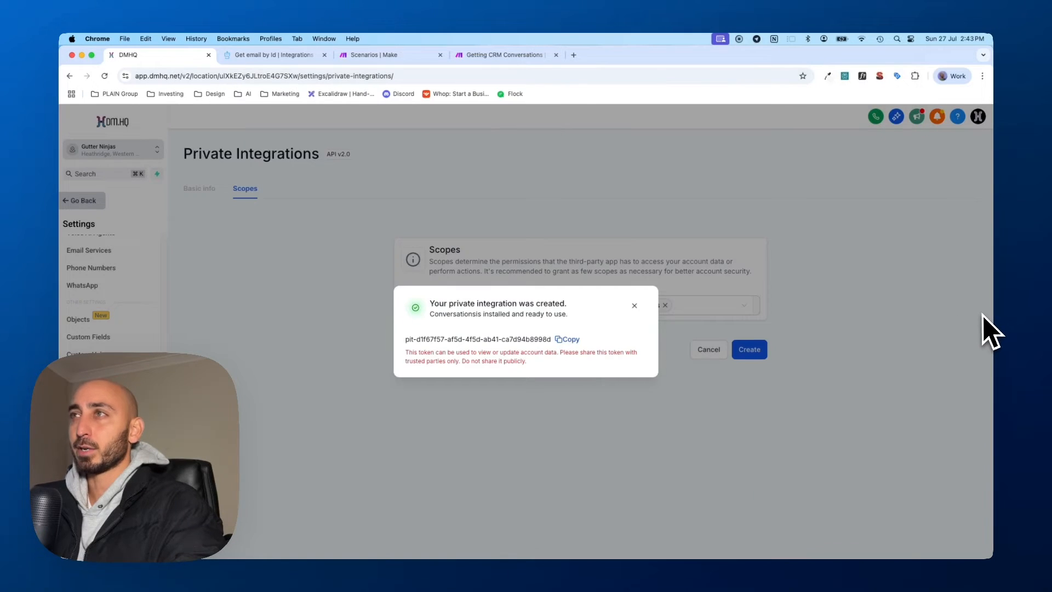
# Dismiss the token confirmation in DMHQ and return from the Conversations integration to the Private Integrations list
pyautogui.click(635, 305)
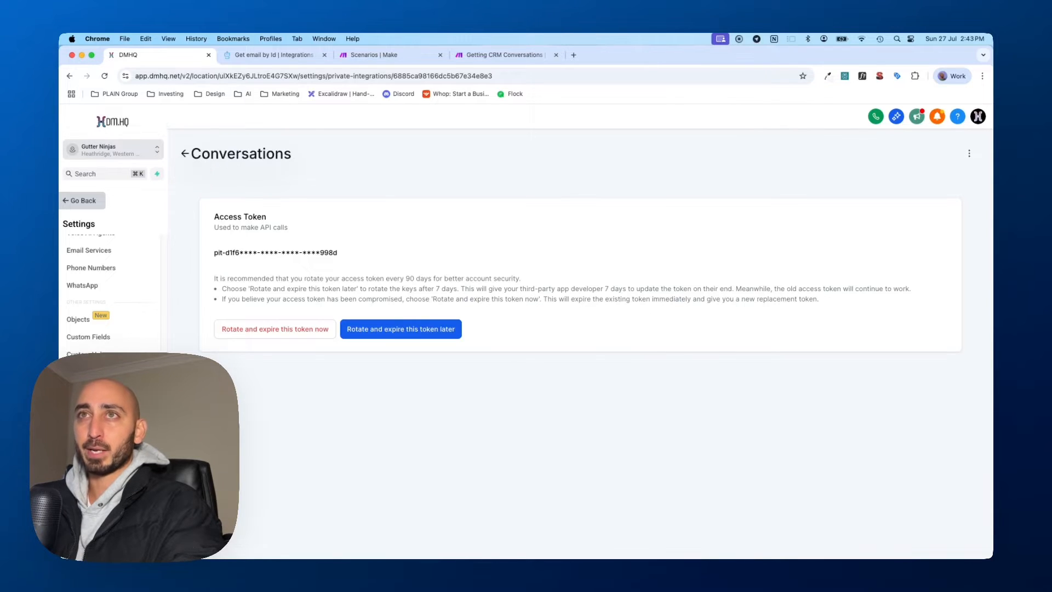
pyautogui.click(185, 154)
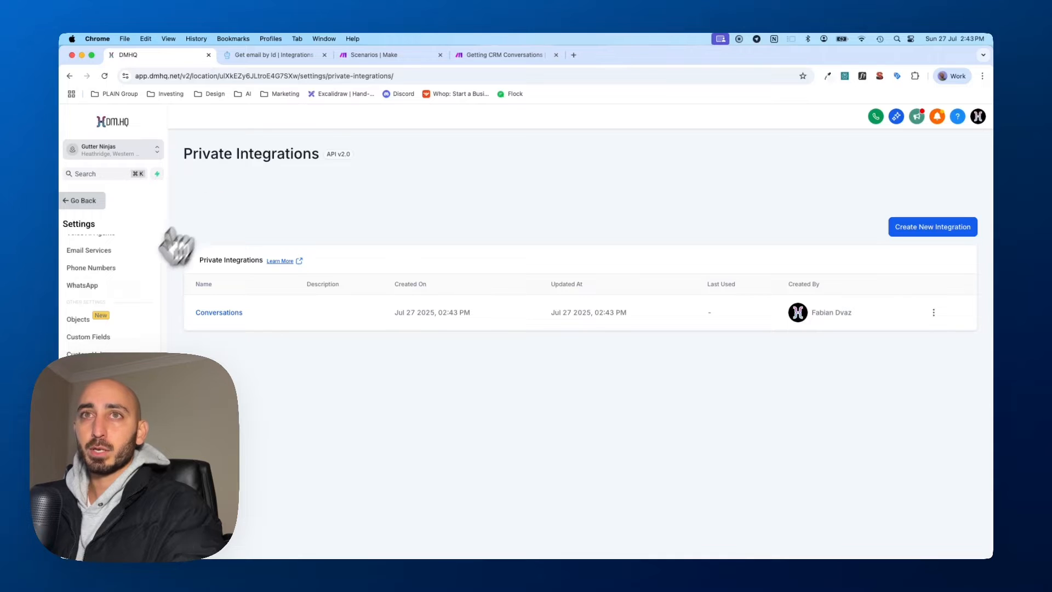
pyautogui.scroll(3, 117, 318)
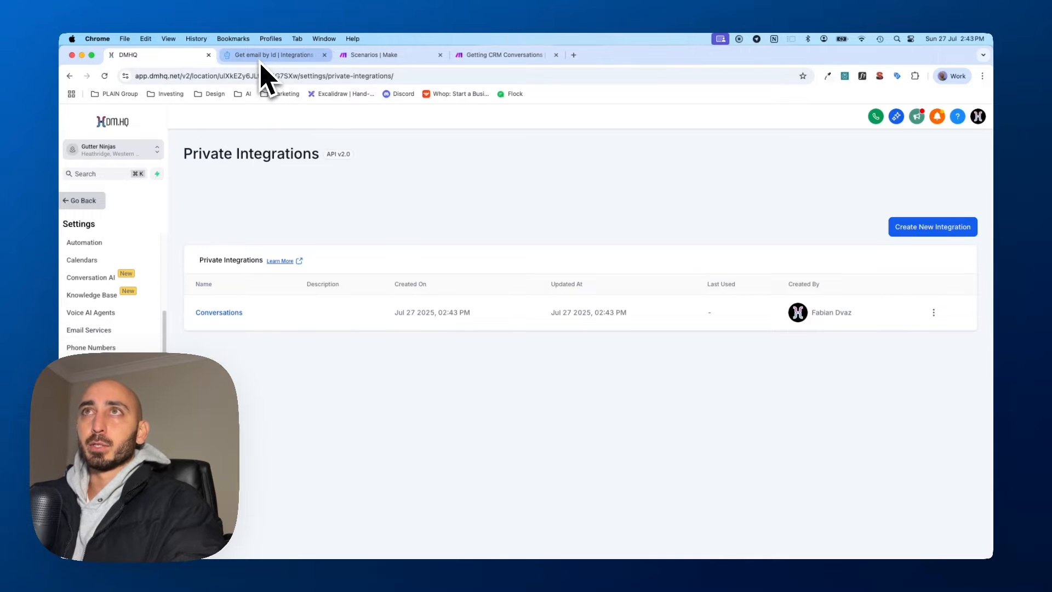
# Switch to Make, create a new scenario and add a scenario input named apiKey
pyautogui.click(355, 55)
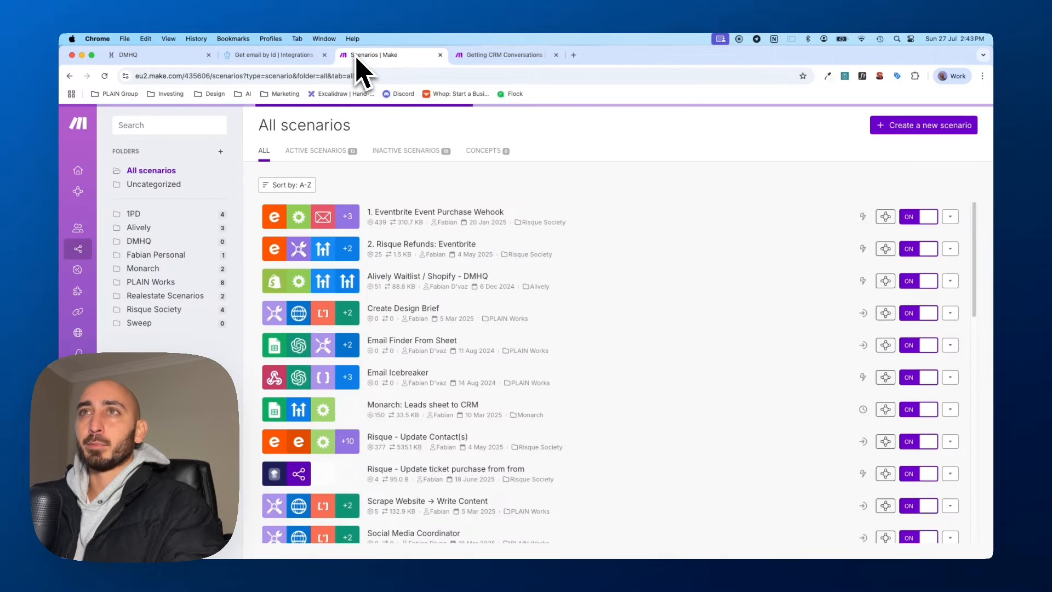
pyautogui.click(901, 130)
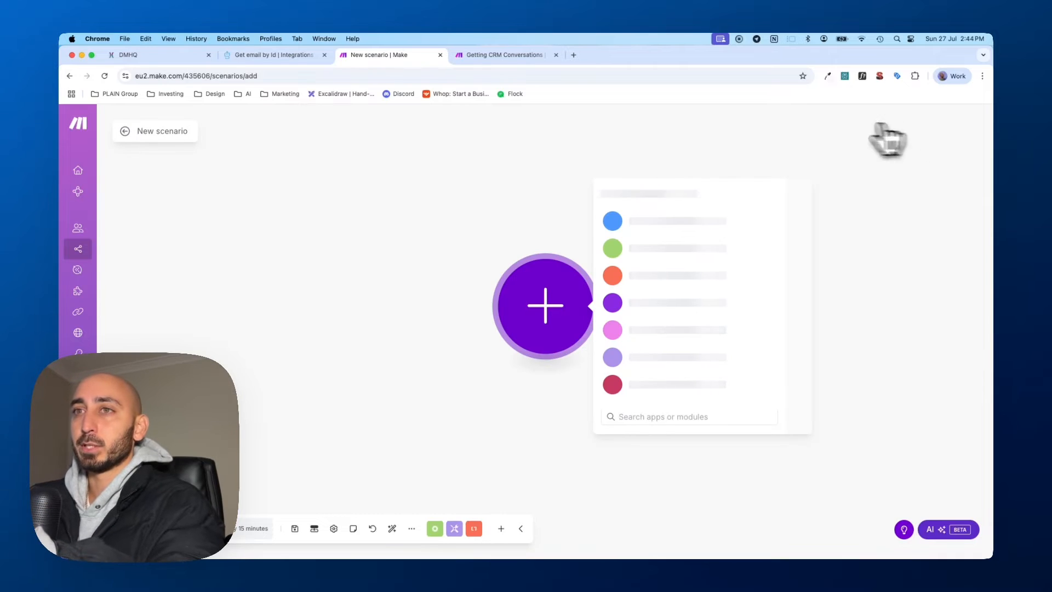
pyautogui.click(314, 529)
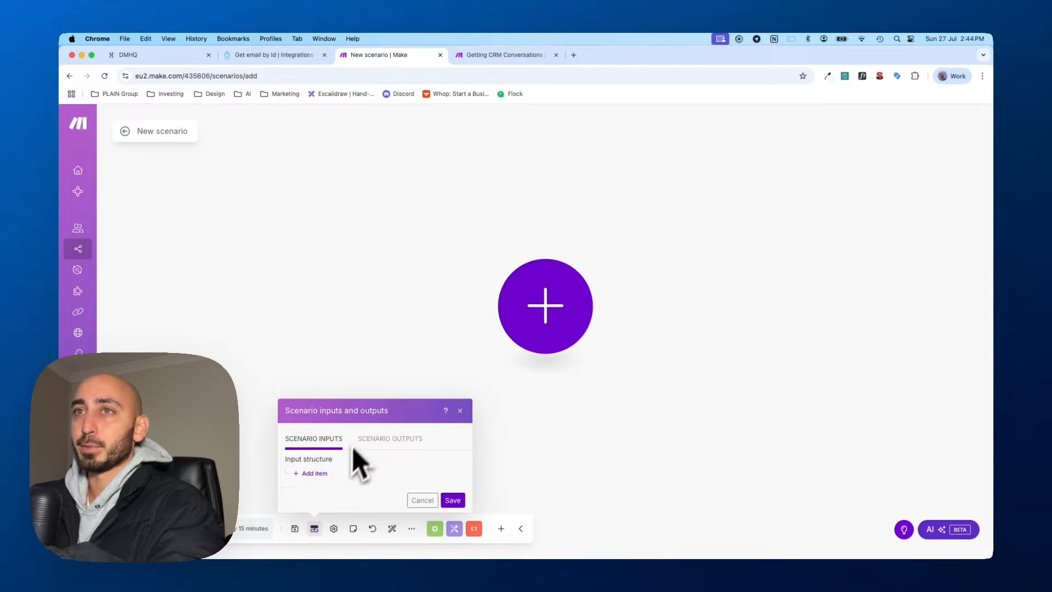
pyautogui.click(316, 473)
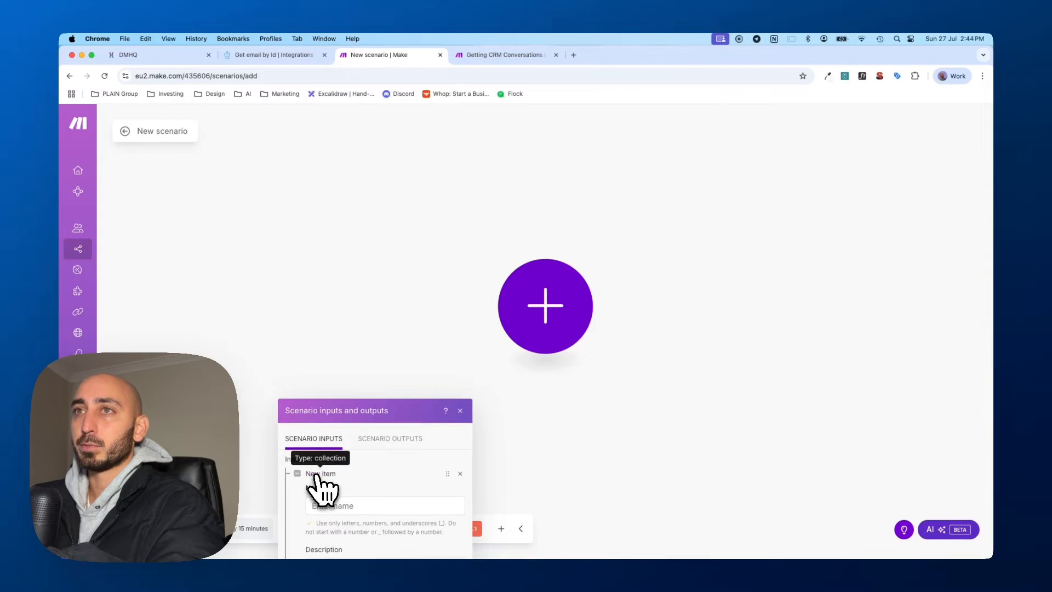
pyautogui.click(347, 222)
pyautogui.write('a')
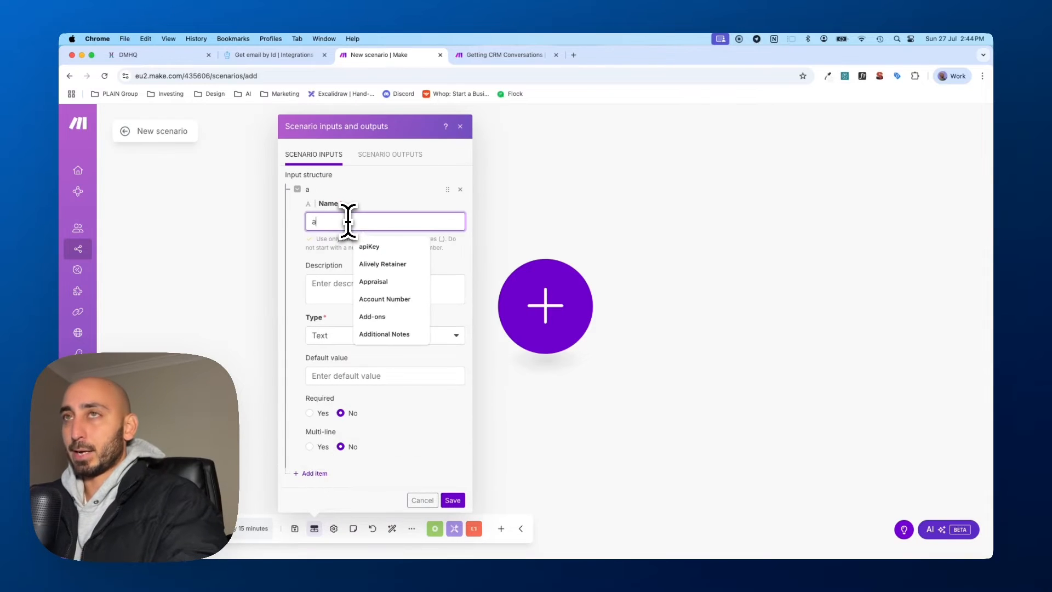
pyautogui.write('pik')
pyautogui.press('BackSpace')
pyautogui.press('Down')
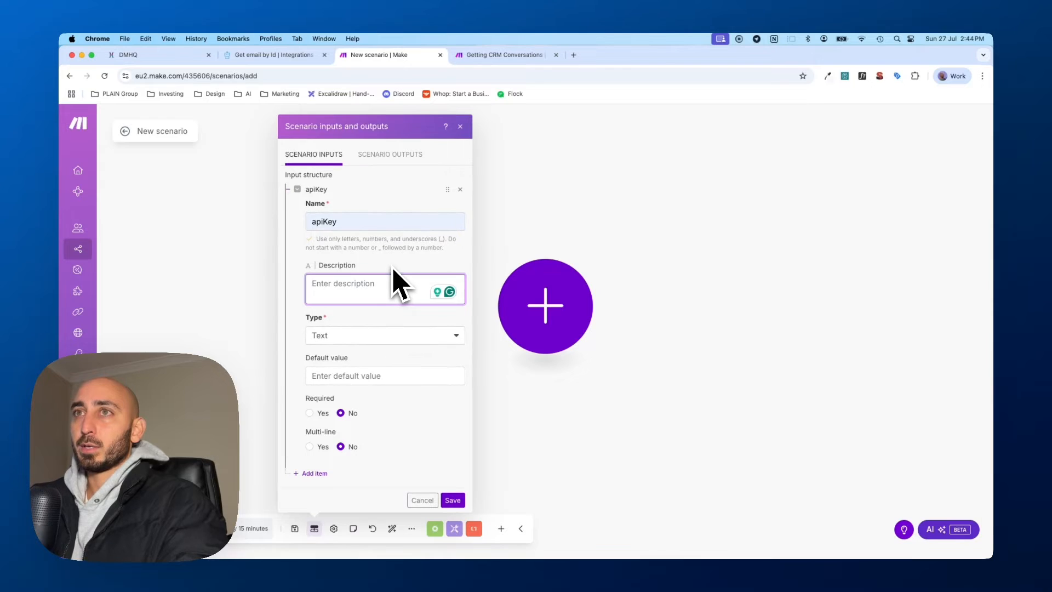
# Copy the API key from the Notion notes and paste it as the default value of the apiKey input
pyautogui.click(364, 372)
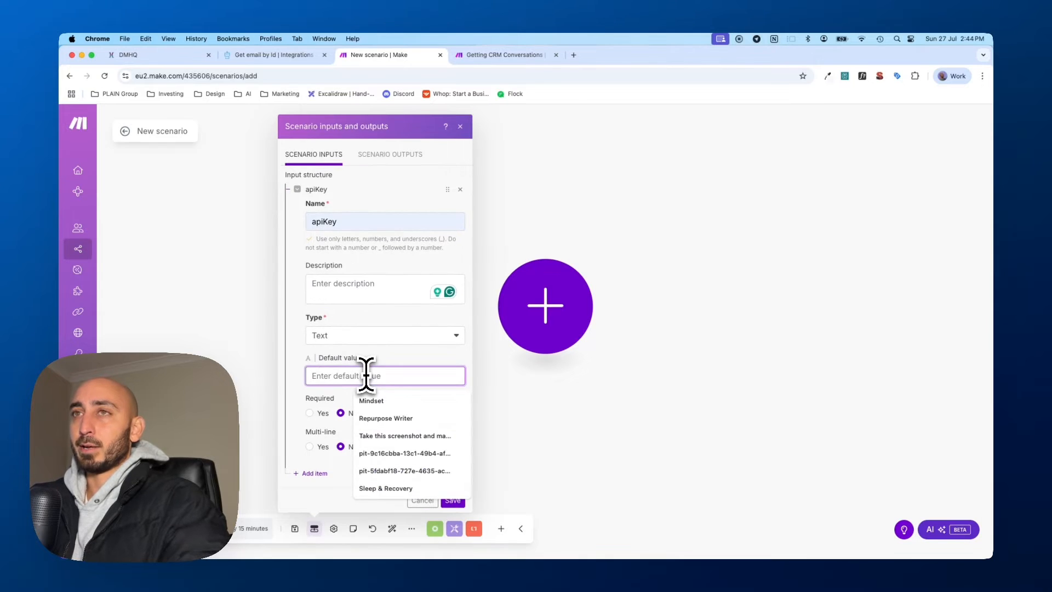
pyautogui.hotkey('ctrl', 'Up')
pyautogui.click(733, 258)
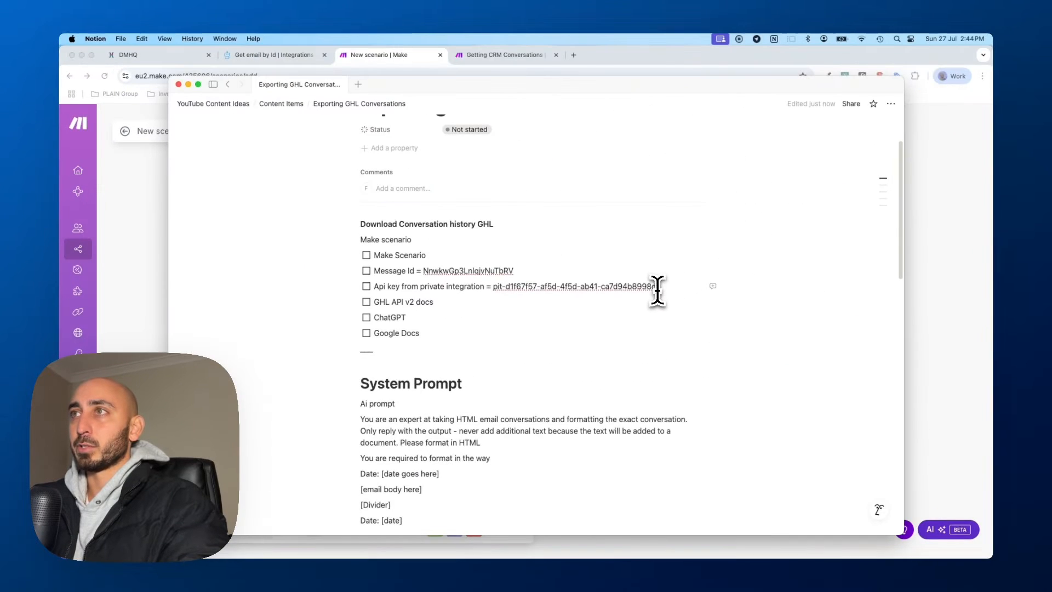
pyautogui.moveTo(660, 287); pyautogui.dragTo(512, 286)
pyautogui.press('super+c')
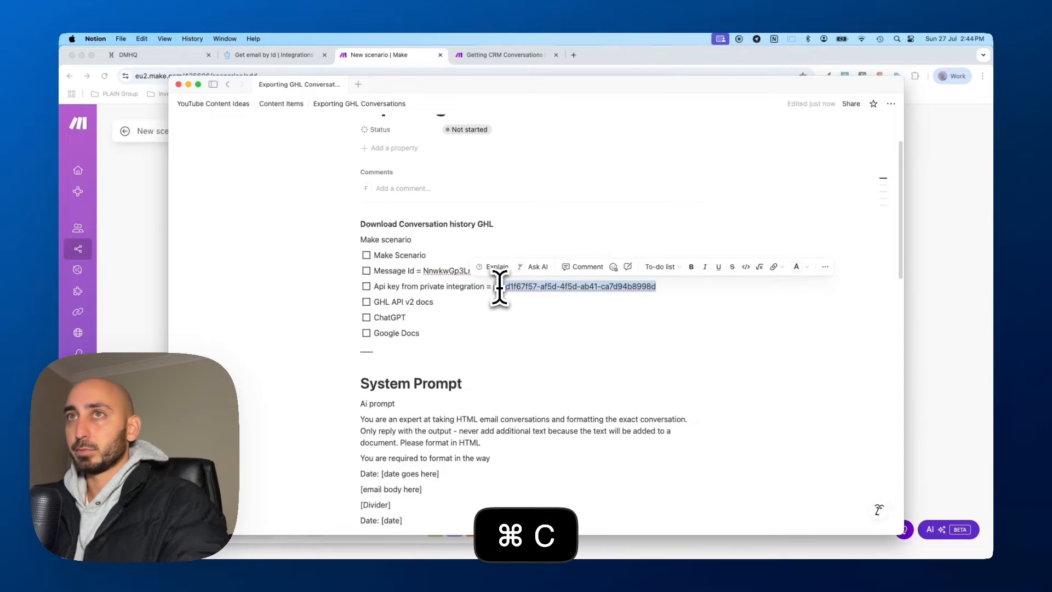
pyautogui.click(139, 290)
pyautogui.press('super+v')
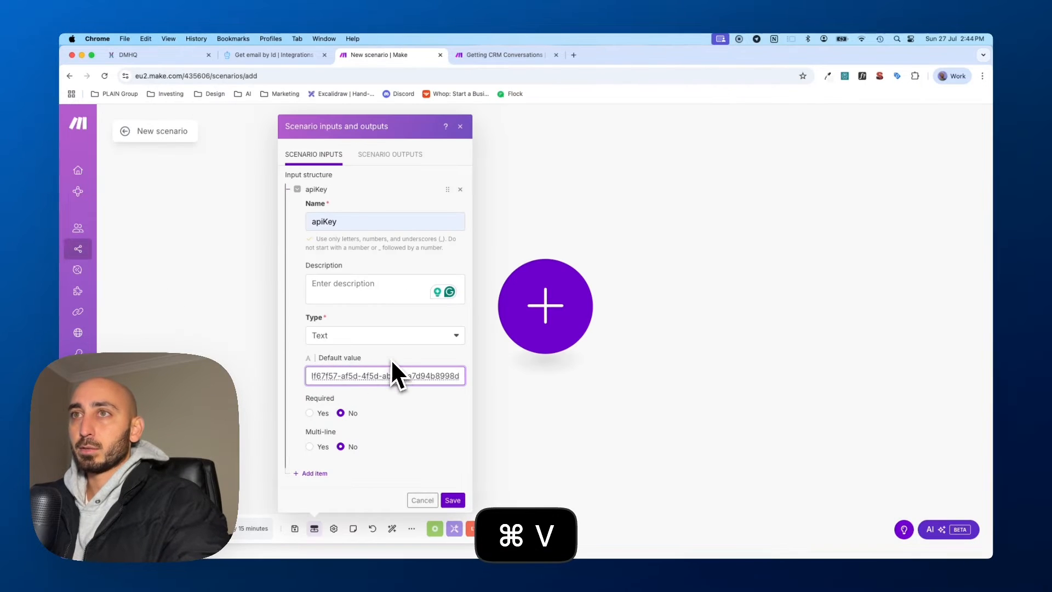
# Add a second scenario input named messageId below apiKey
pyautogui.click(319, 473)
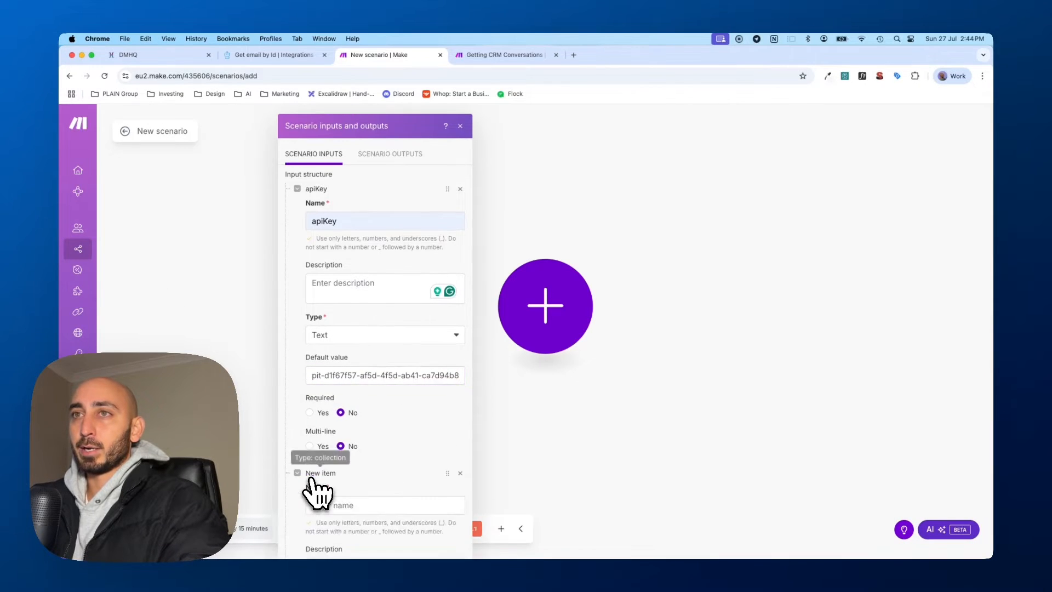
pyautogui.scroll(-5, 348, 417)
pyautogui.click(357, 359)
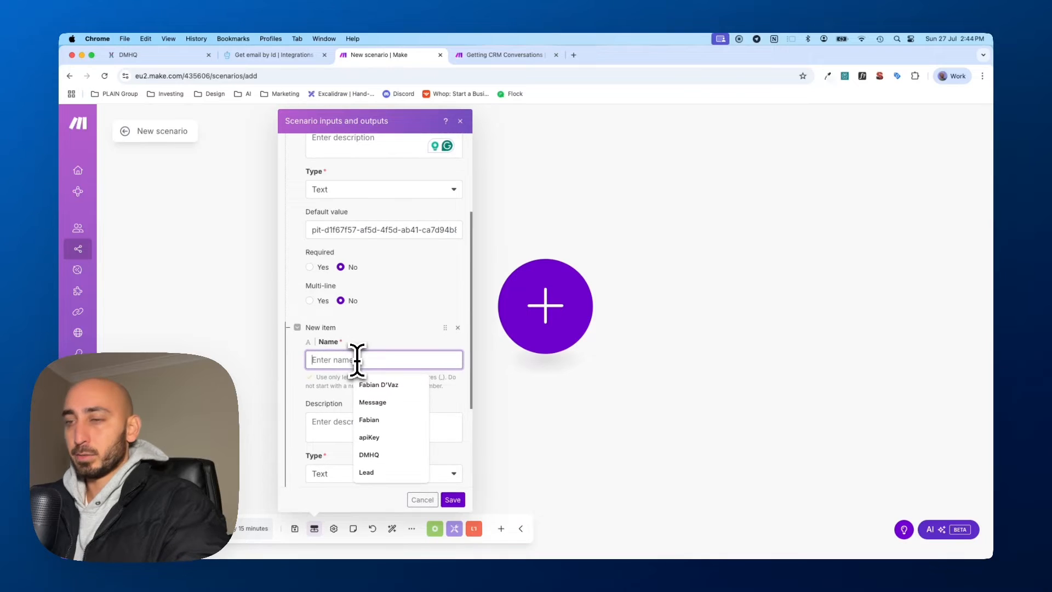
pyautogui.write('messageI')
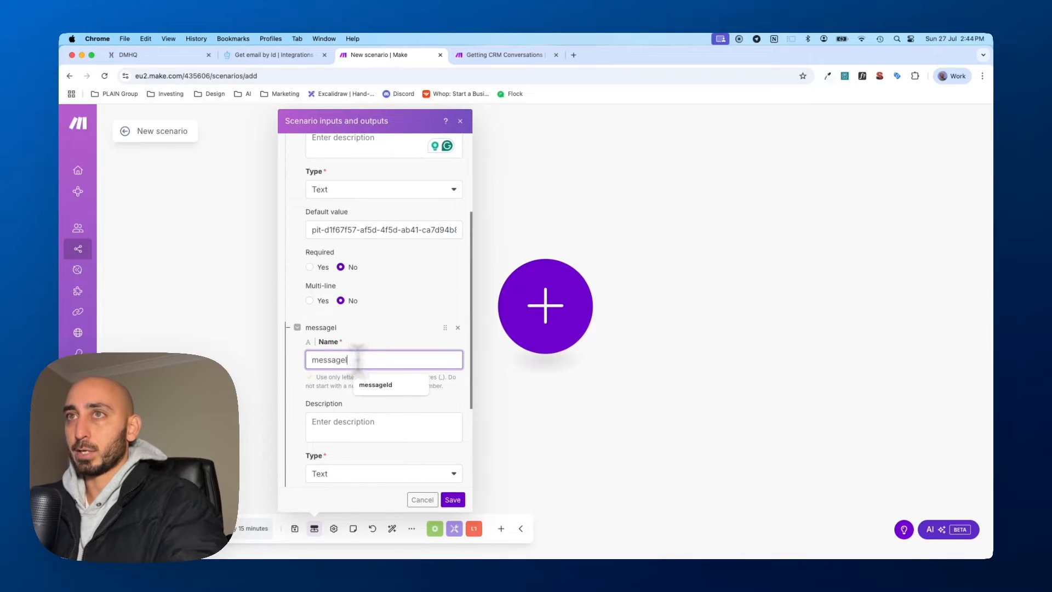
pyautogui.write('d')
pyautogui.scroll(-4, 392, 378)
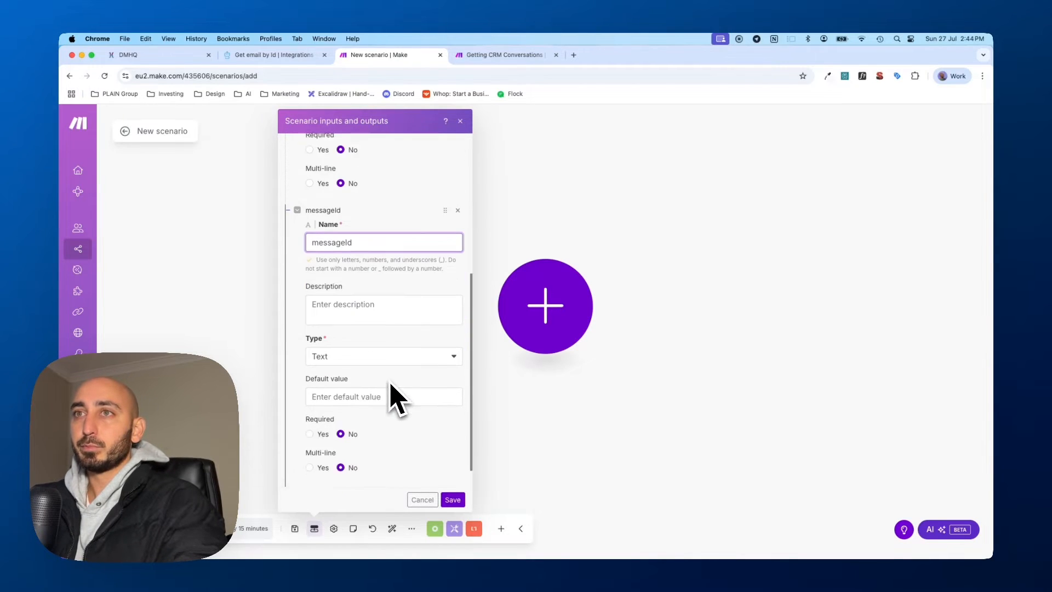
# Paste the message ID from the Notion notes as the default value of messageId and save the scenario inputs
pyautogui.click(384, 378)
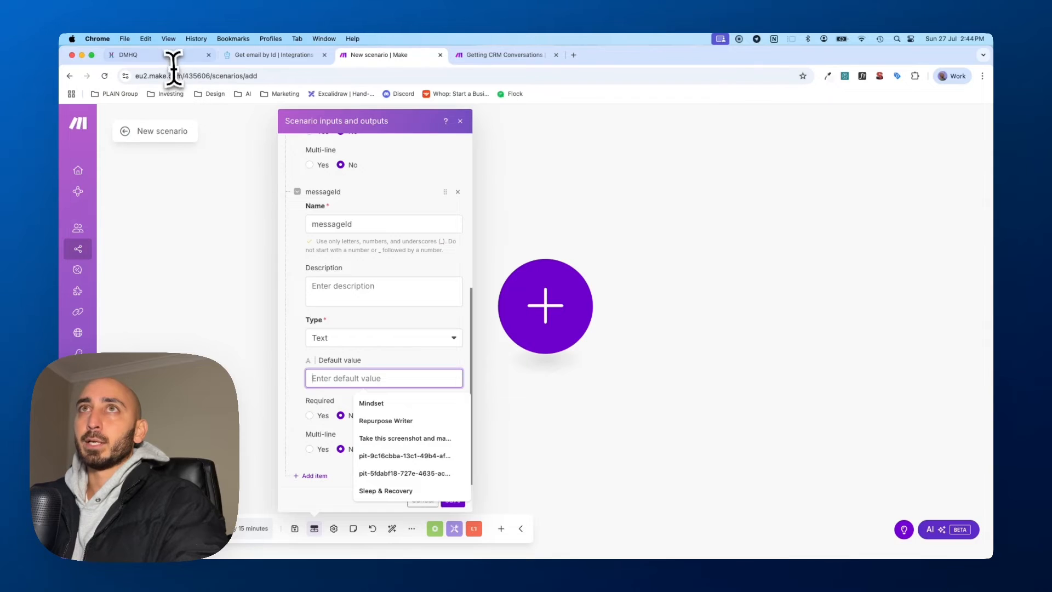
pyautogui.hotkey('ctrl', 'Up')
pyautogui.click(711, 281)
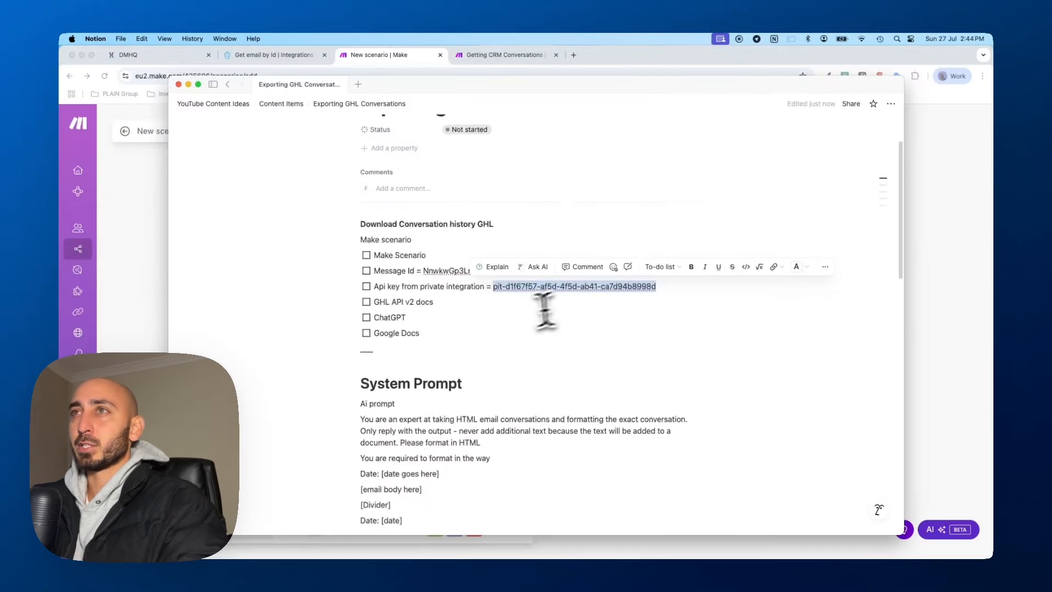
pyautogui.doubleClick(451, 272)
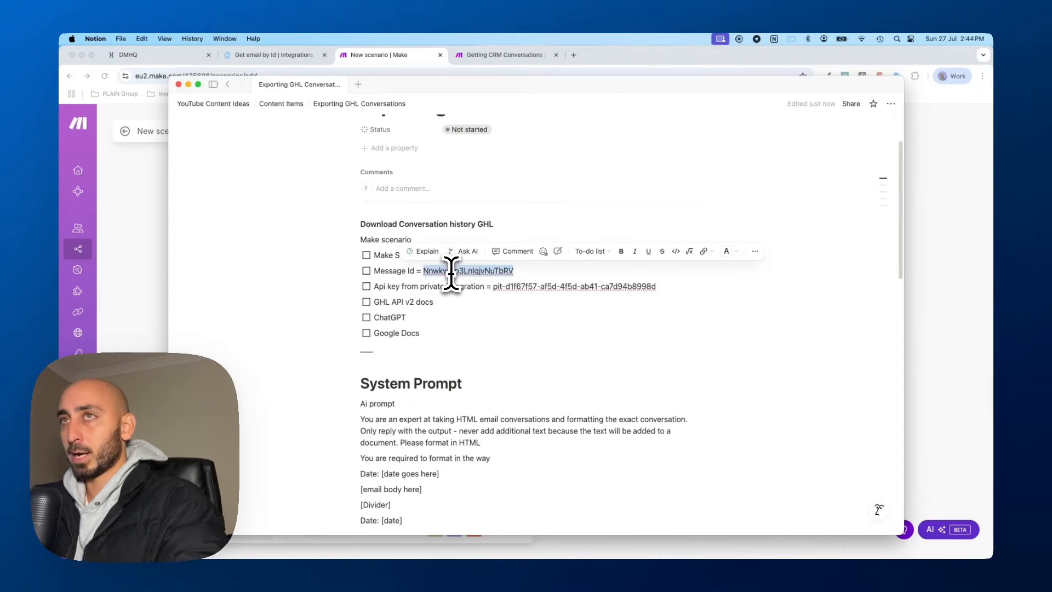
pyautogui.press('cmd+c')
pyautogui.click(151, 293)
pyautogui.press('cmd+v')
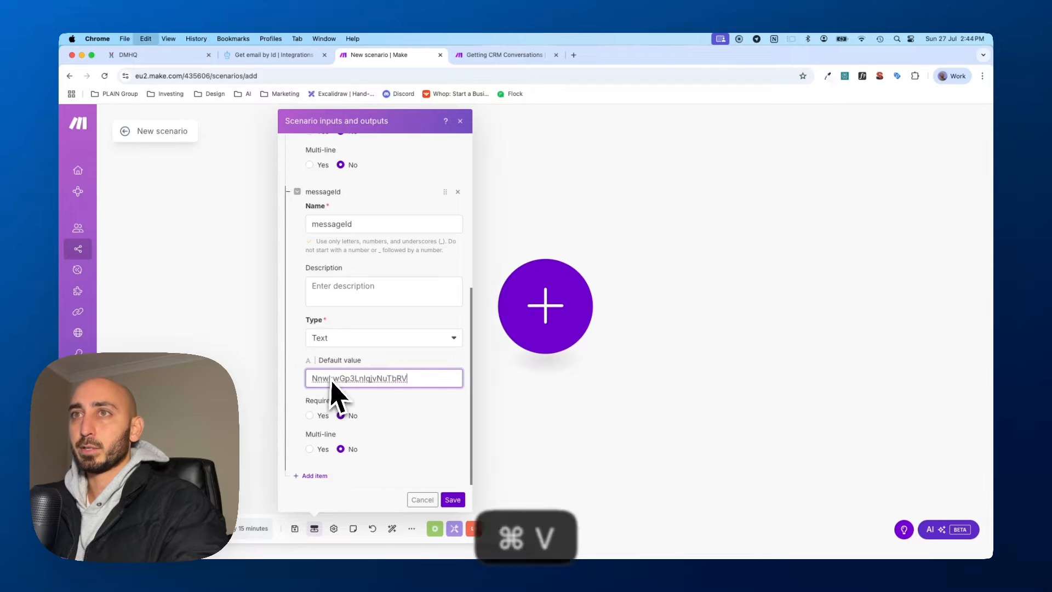
pyautogui.scroll(-1, 432, 366)
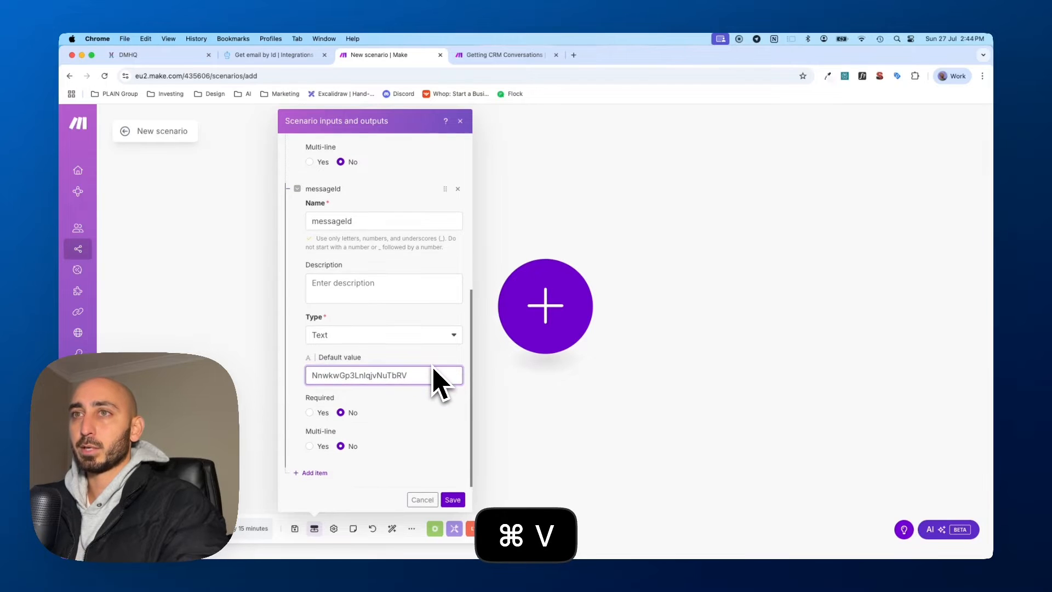
pyautogui.click(456, 497)
# Add an HTTP "Make a request" module as the scenario's first module, leaving its URL empty
pyautogui.click(551, 315)
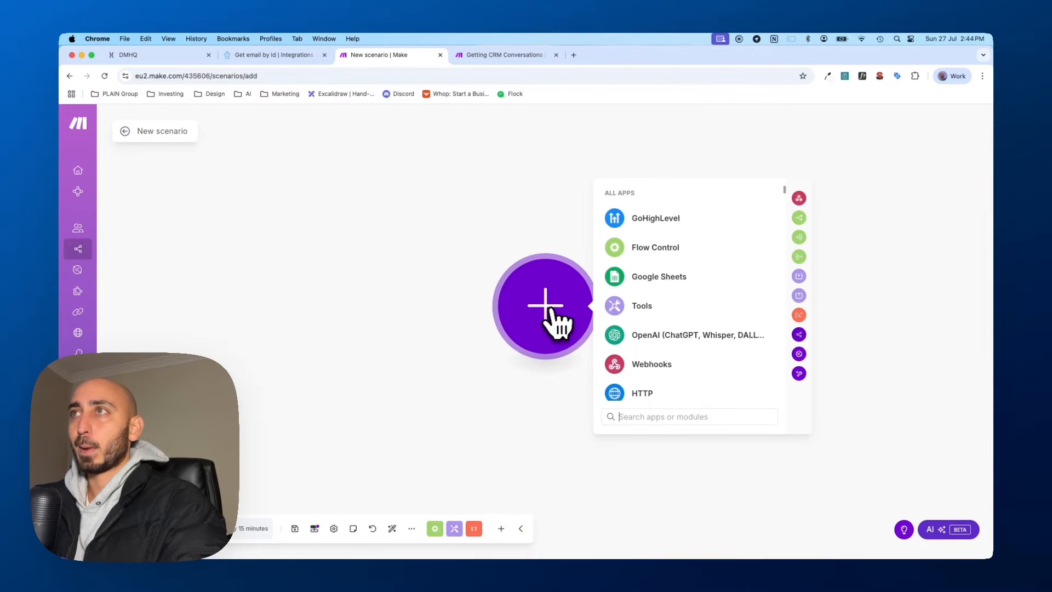
pyautogui.click(650, 393)
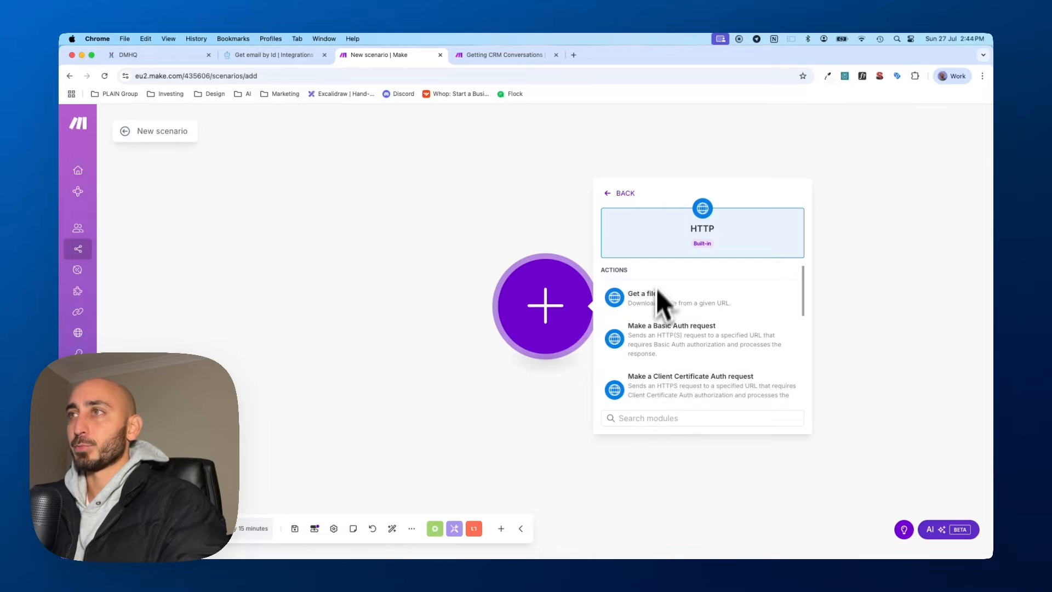
pyautogui.scroll(-4, 674, 353)
pyautogui.click(683, 383)
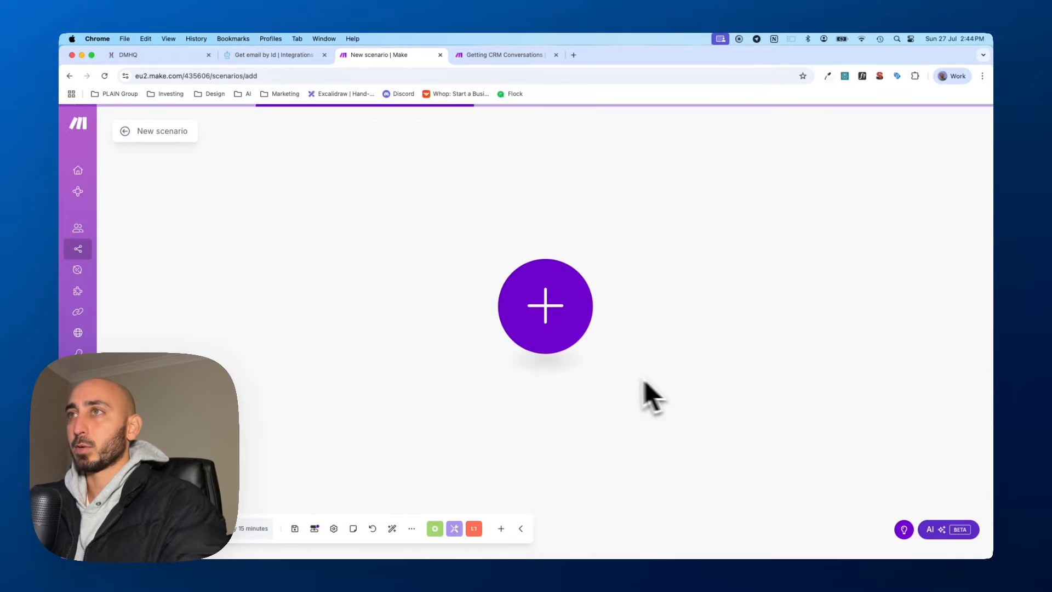
pyautogui.click(694, 214)
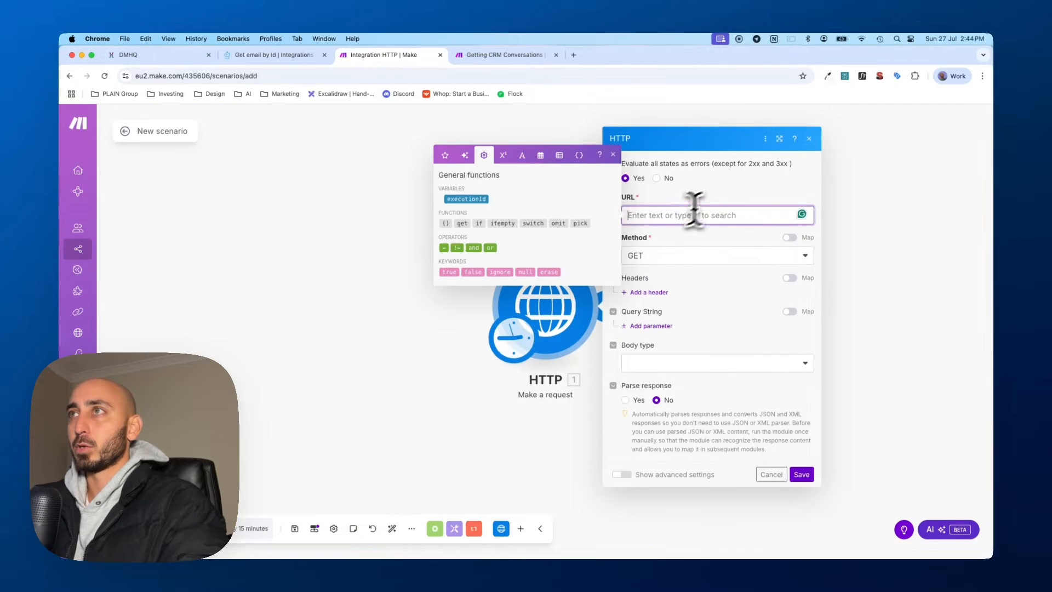
pyautogui.click(722, 202)
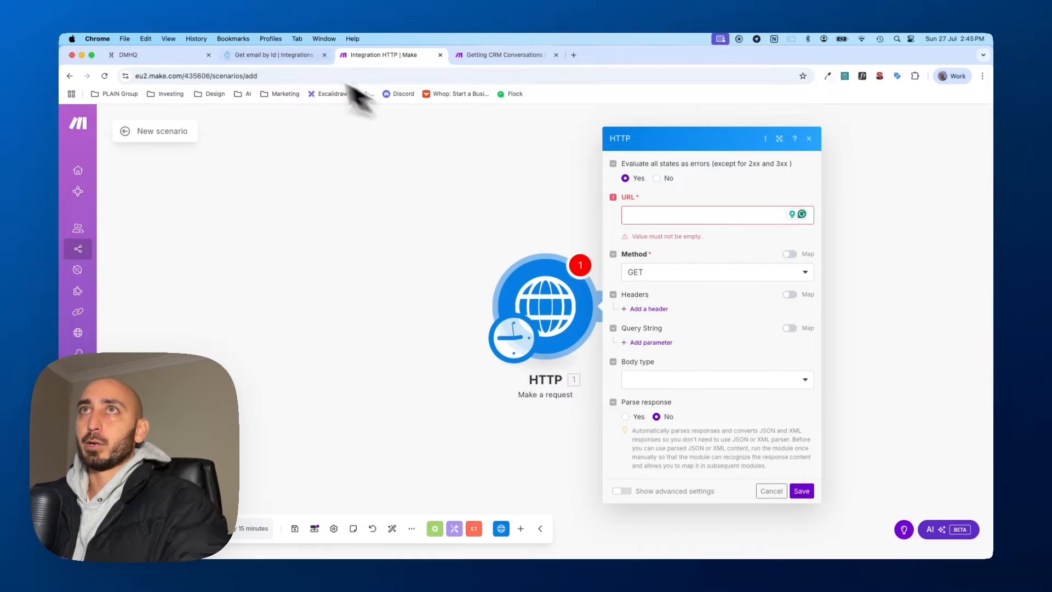
# Search Google for "gohighlevel v2 api" and open the HighLevel Stoplight Integrations API documentation from the results
pyautogui.click(290, 57)
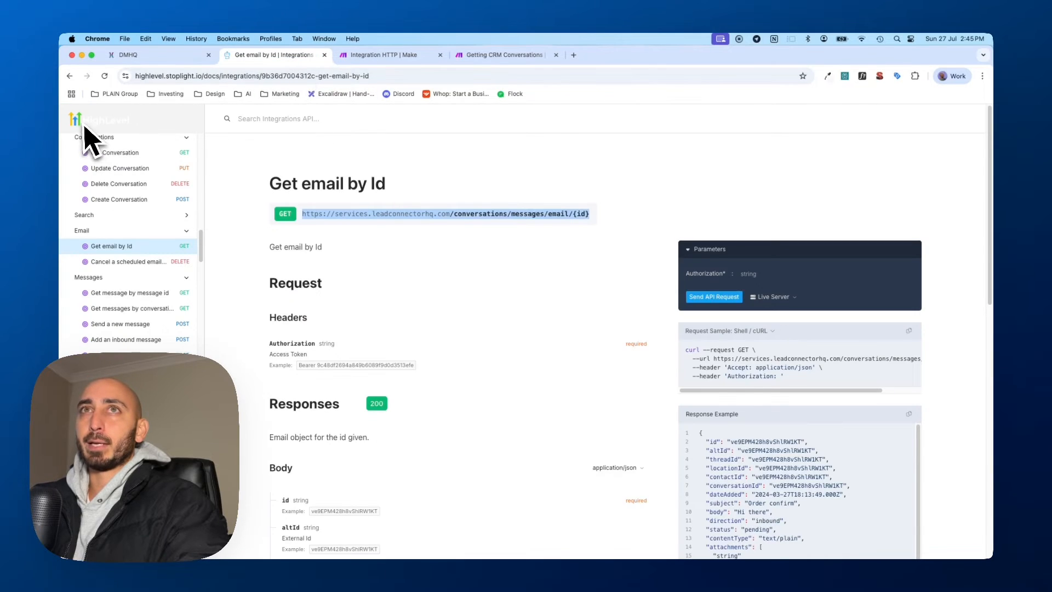
pyautogui.click(214, 76)
pyautogui.write('gohighlevel')
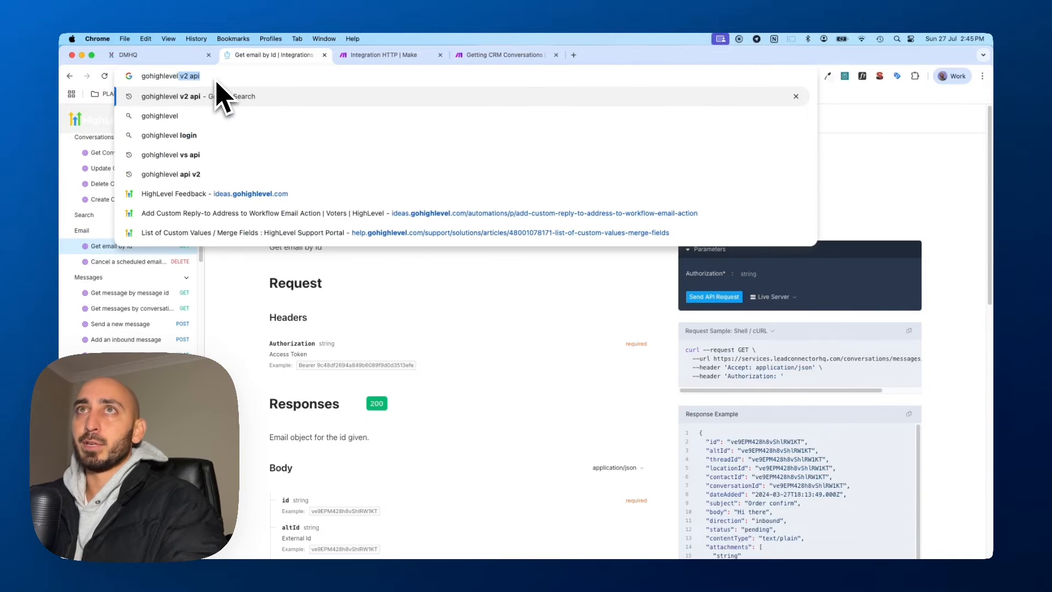
pyautogui.press('Right')
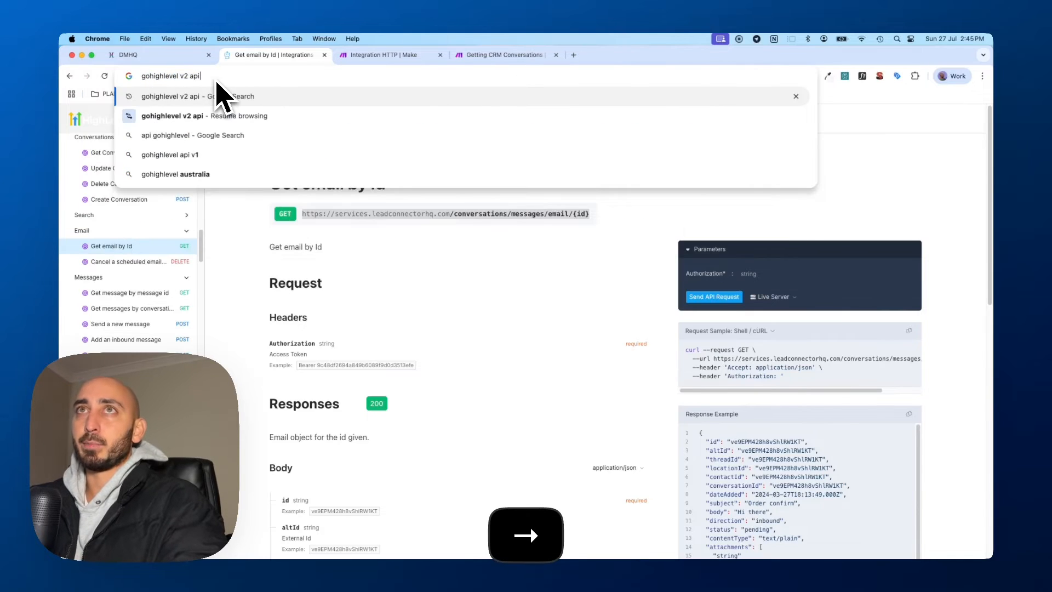
pyautogui.press('Return')
pyautogui.scroll(-5, 199, 277)
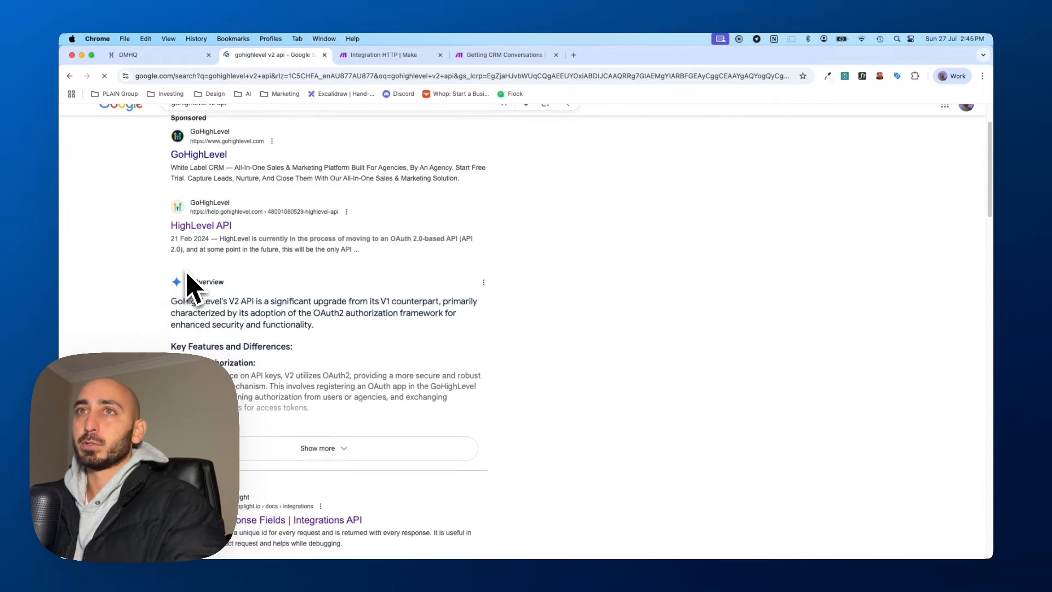
pyautogui.scroll(-3, 191, 271)
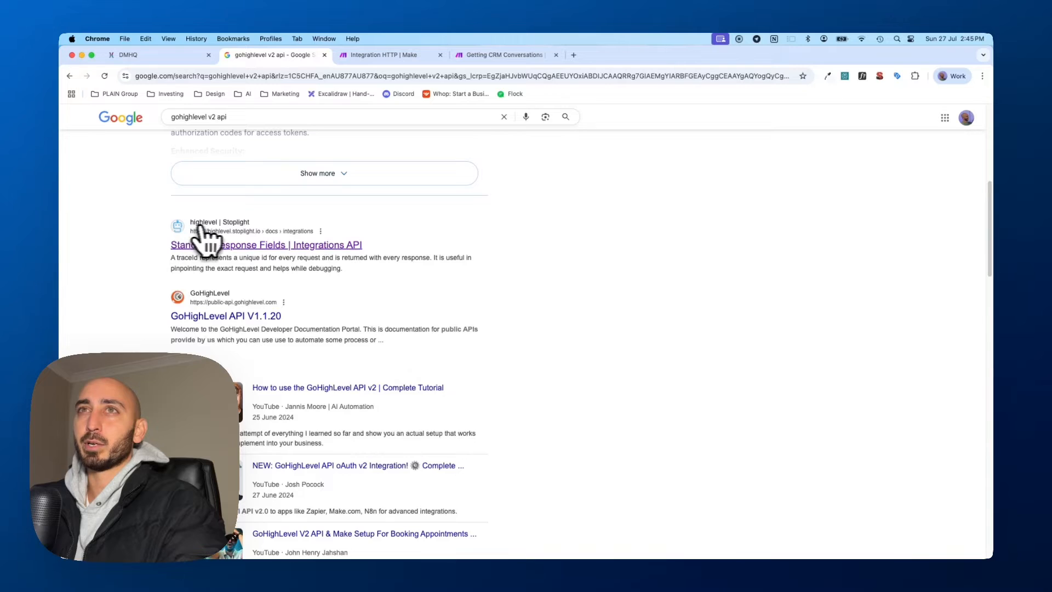
pyautogui.click(258, 245)
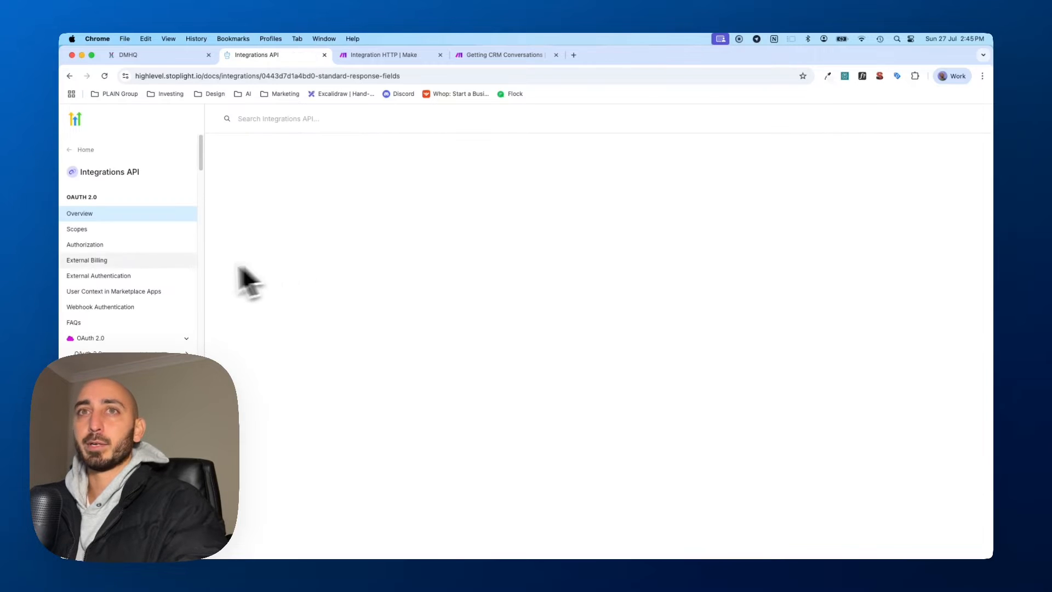
# Open the "Get message by message id" endpoint reference in the Messages group of the Conversations API
pyautogui.scroll(-10, 156, 290)
pyautogui.scroll(-15, 155, 299)
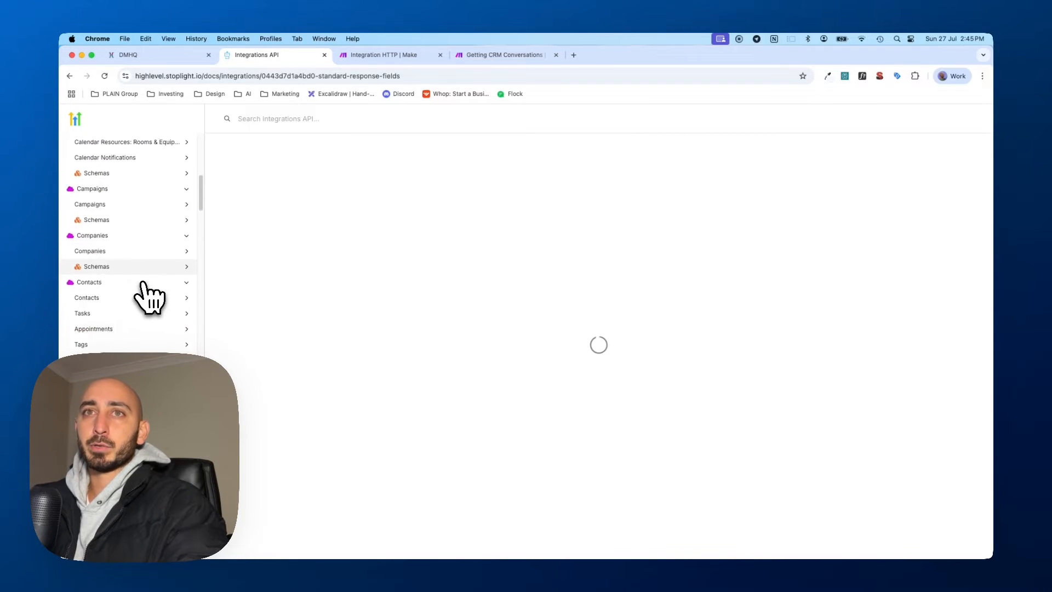
pyautogui.scroll(-10, 141, 288)
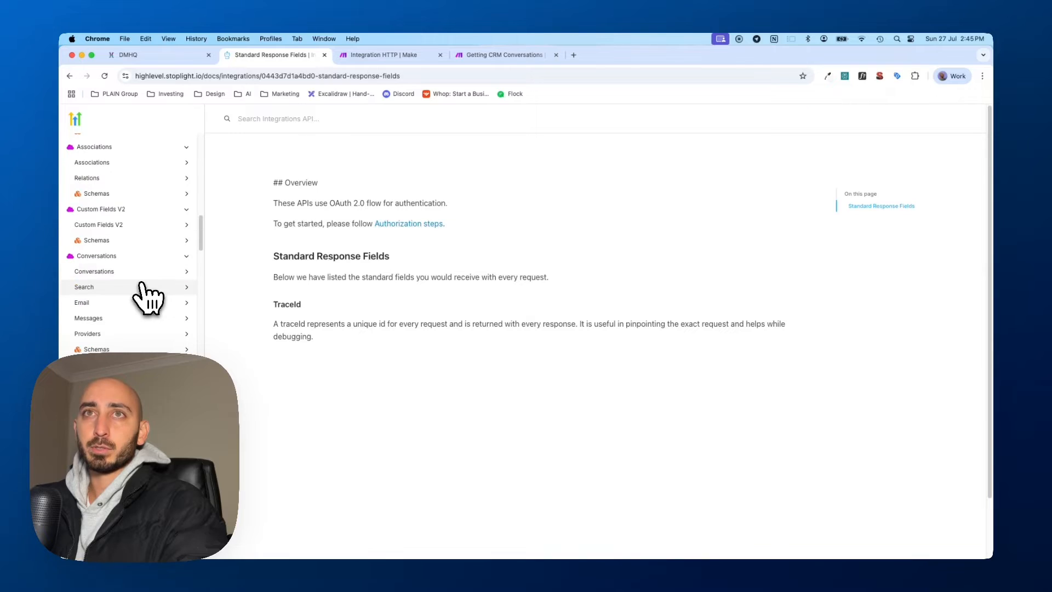
pyautogui.click(112, 271)
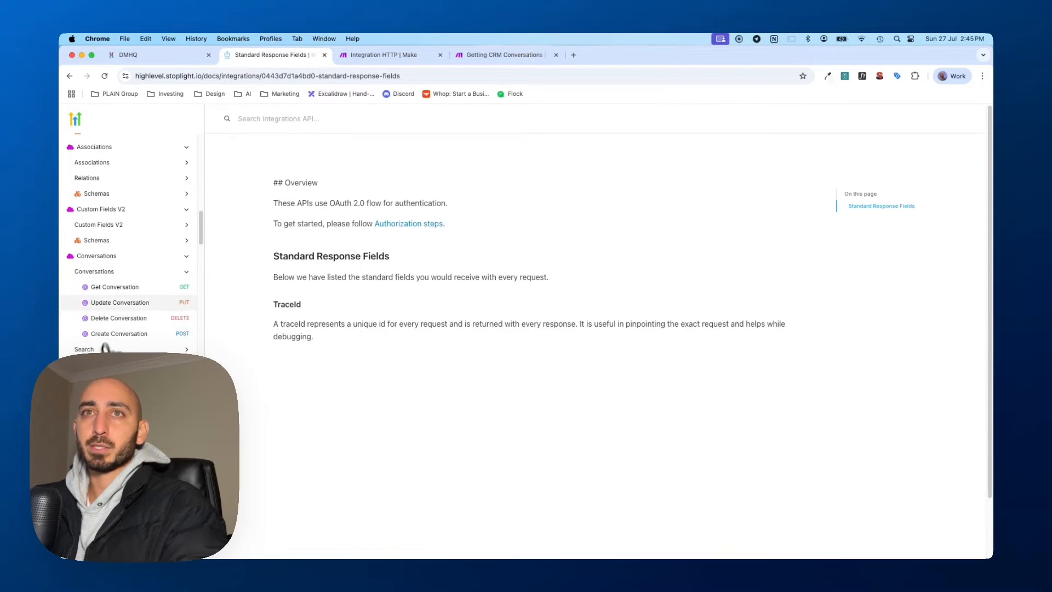
pyautogui.scroll(-5, 110, 323)
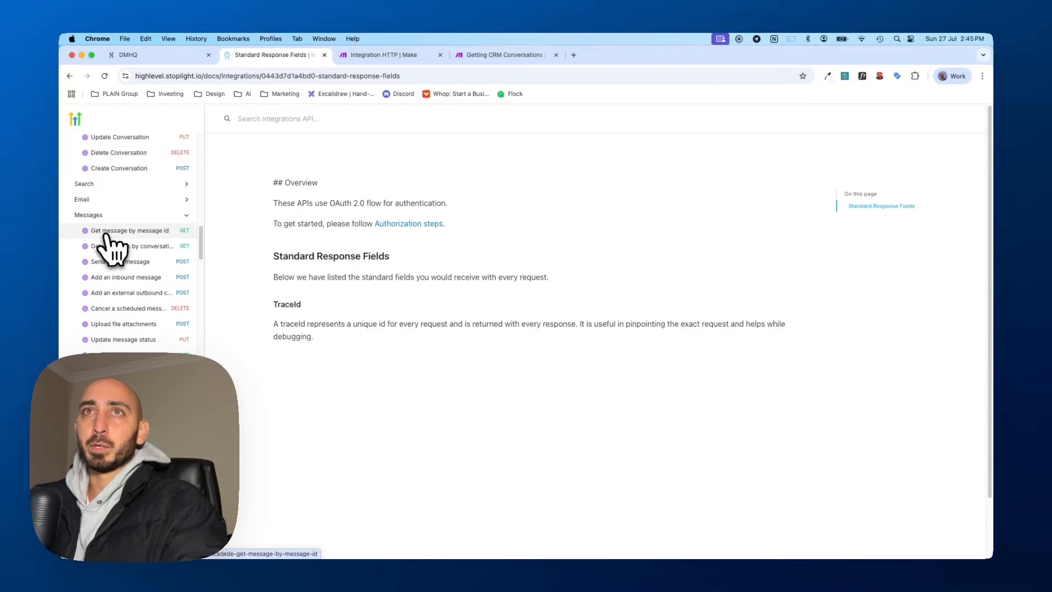
pyautogui.click(144, 235)
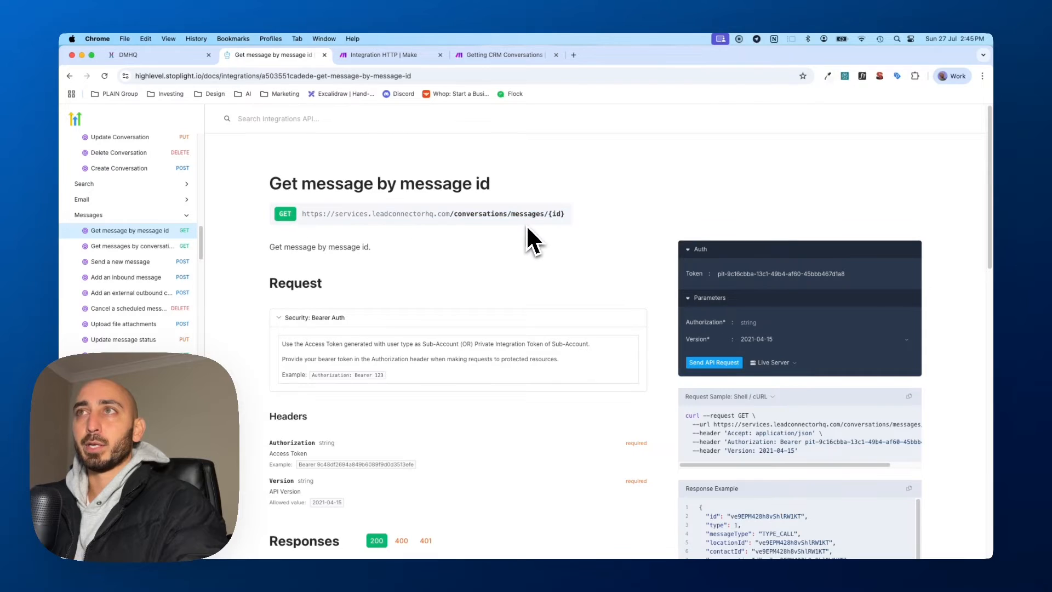
# Copy the "Get message by message id" endpoint URL and paste it as the HTTP module's URL in Make
pyautogui.tripleClick(381, 213)
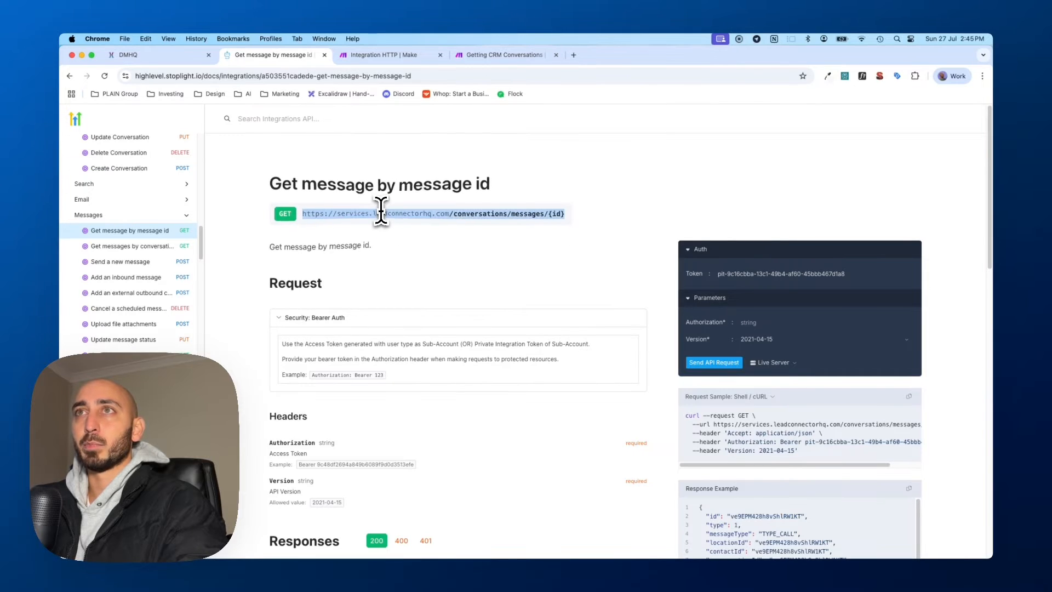
pyautogui.press('super+c')
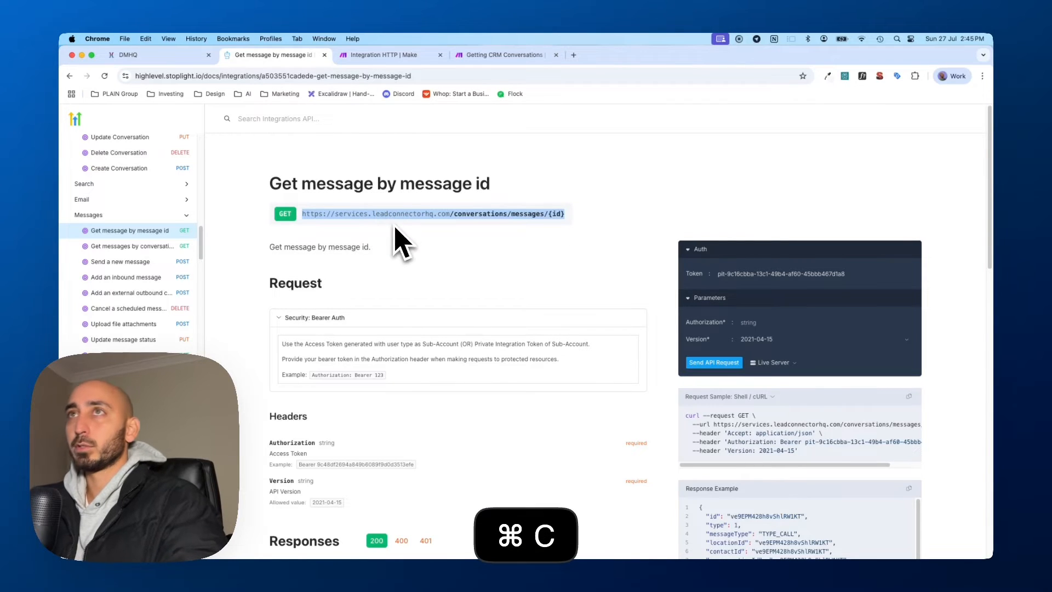
pyautogui.click(395, 55)
pyautogui.click(628, 215)
pyautogui.press('super+v')
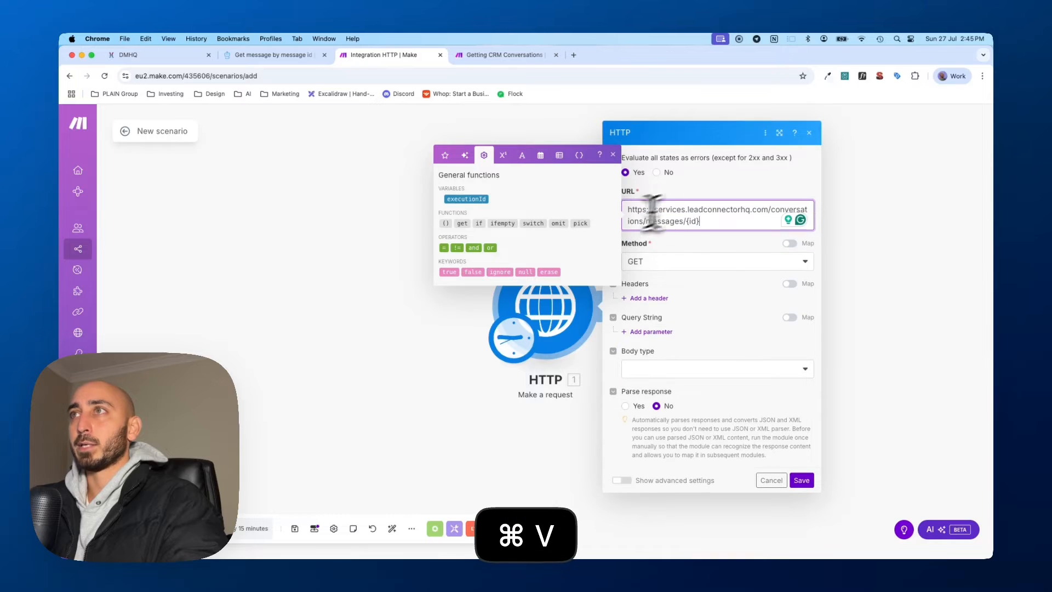
# Replace the {id} placeholder at the end of the request URL with the messageId scenario input
pyautogui.click(718, 225)
pyautogui.press('BackSpace')
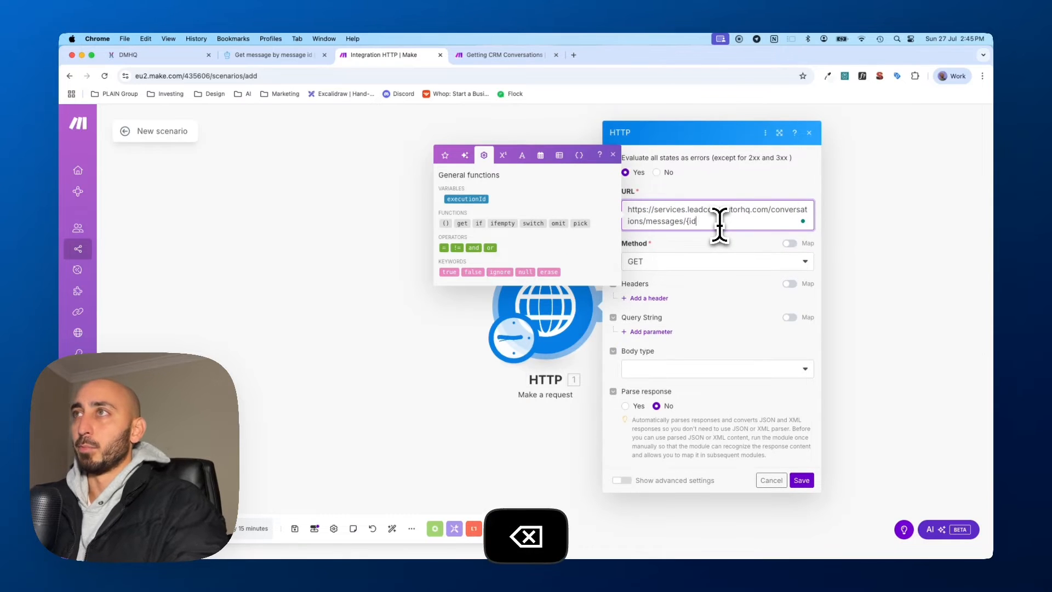
pyautogui.press('BackSpace')
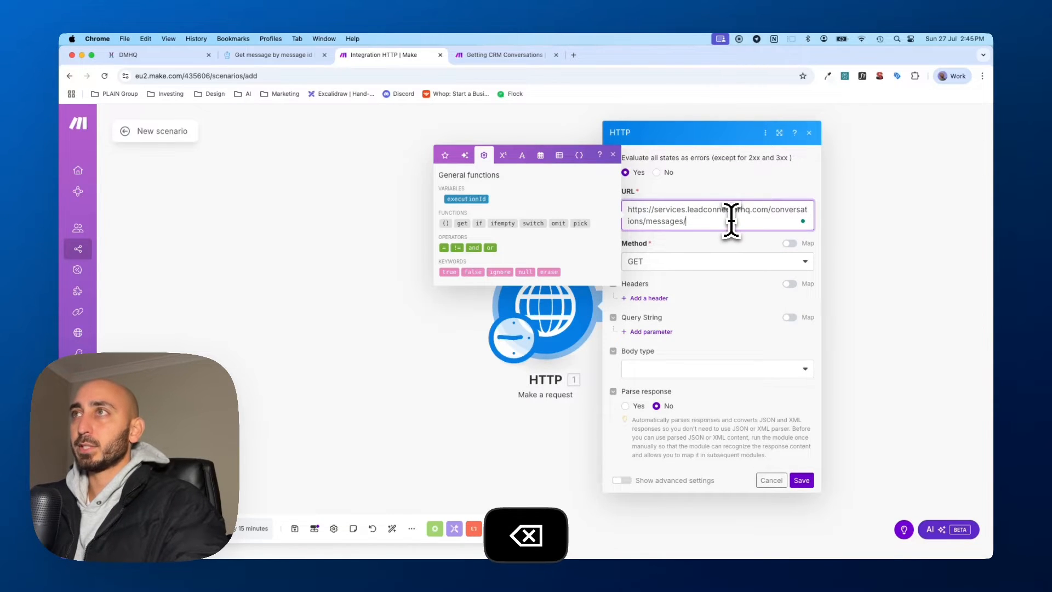
pyautogui.click(582, 157)
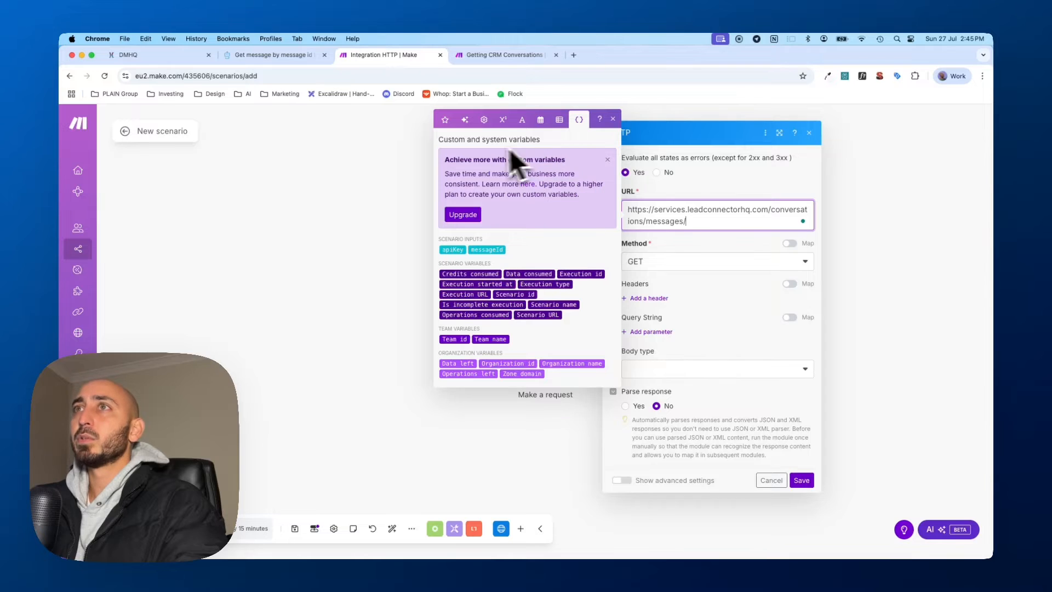
pyautogui.click(497, 251)
pyautogui.click(701, 249)
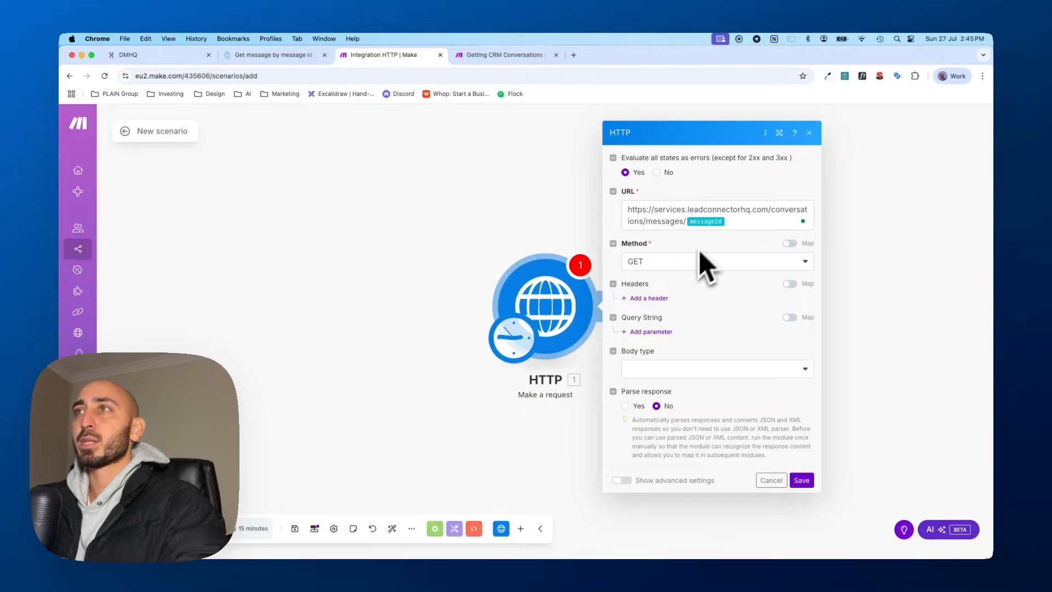
# Add a request header named Authorization with the value "Bearer " followed by the apiKey scenario input
pyautogui.click(657, 299)
pyautogui.click(665, 317)
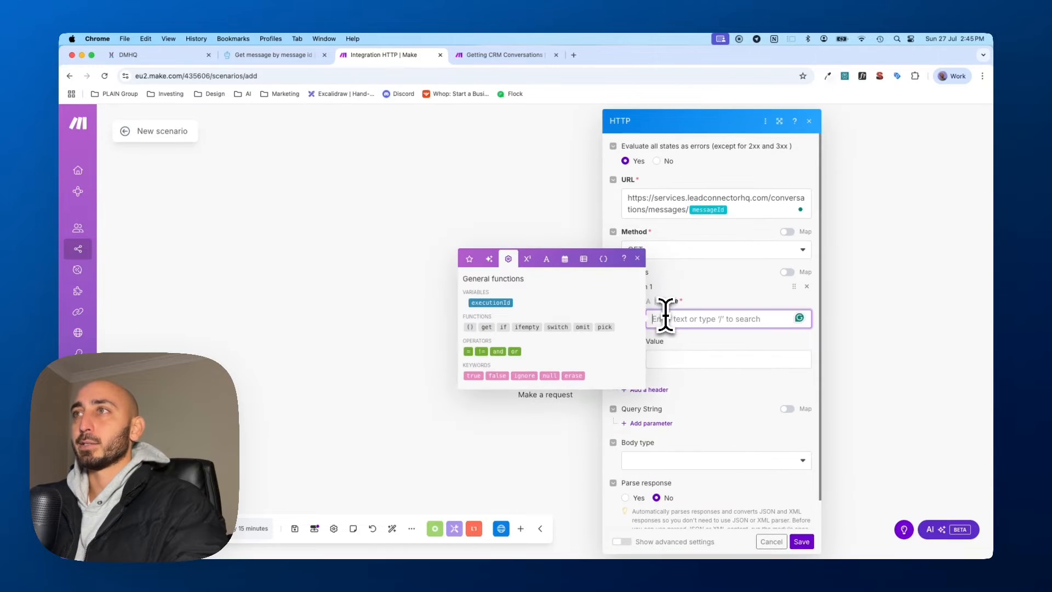
pyautogui.write('A')
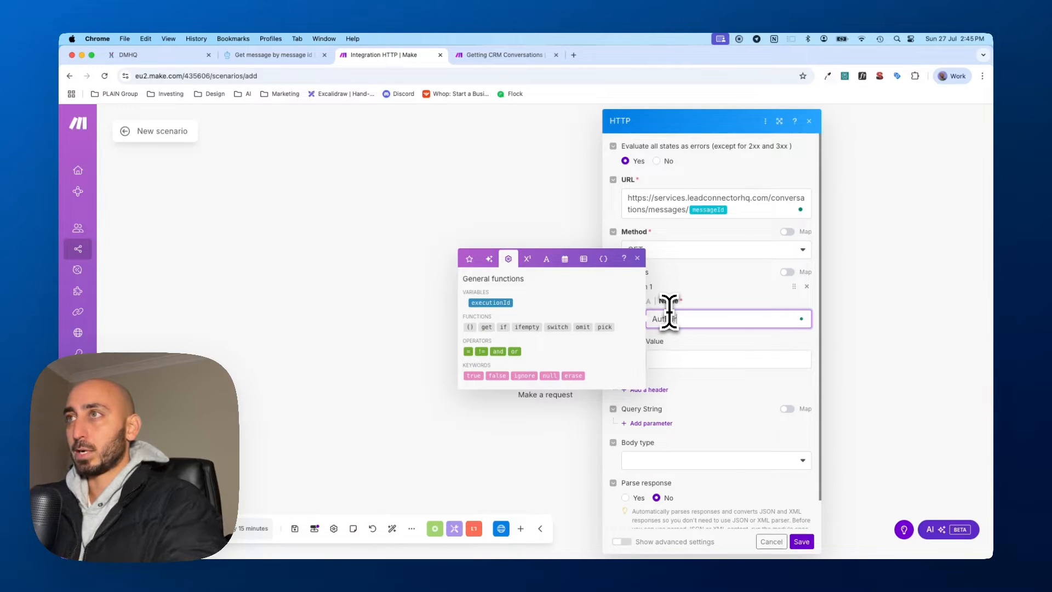
pyautogui.write('uthorization')
pyautogui.press('Tab')
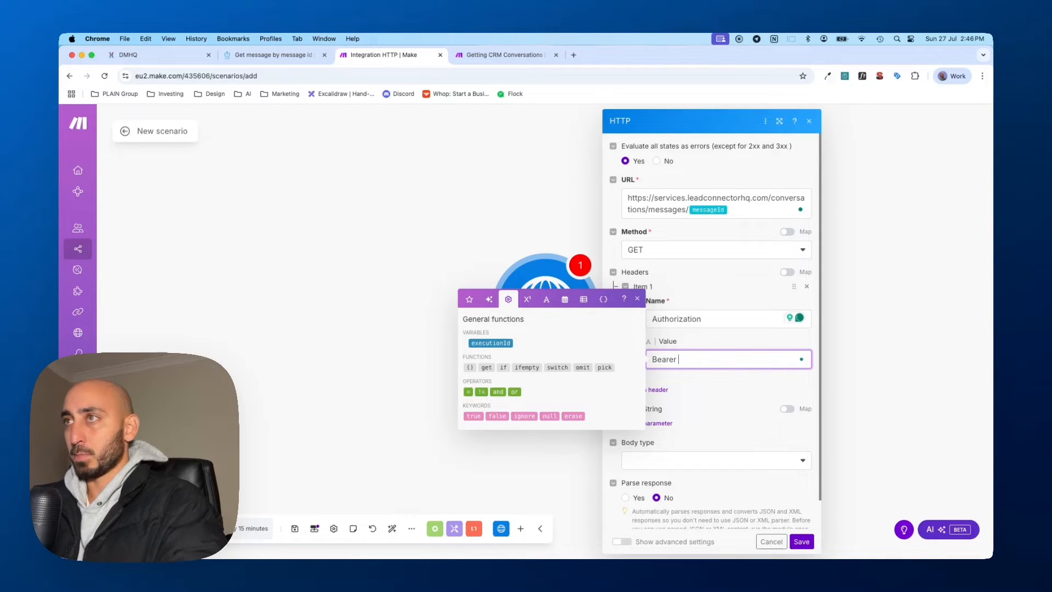
pyautogui.write('Bearer')
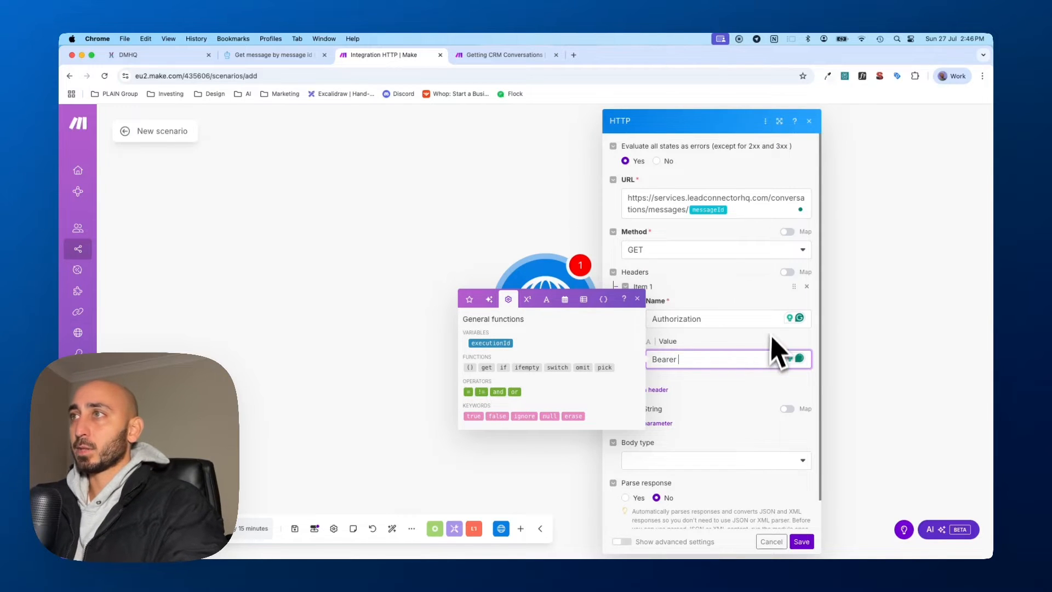
pyautogui.click(604, 298)
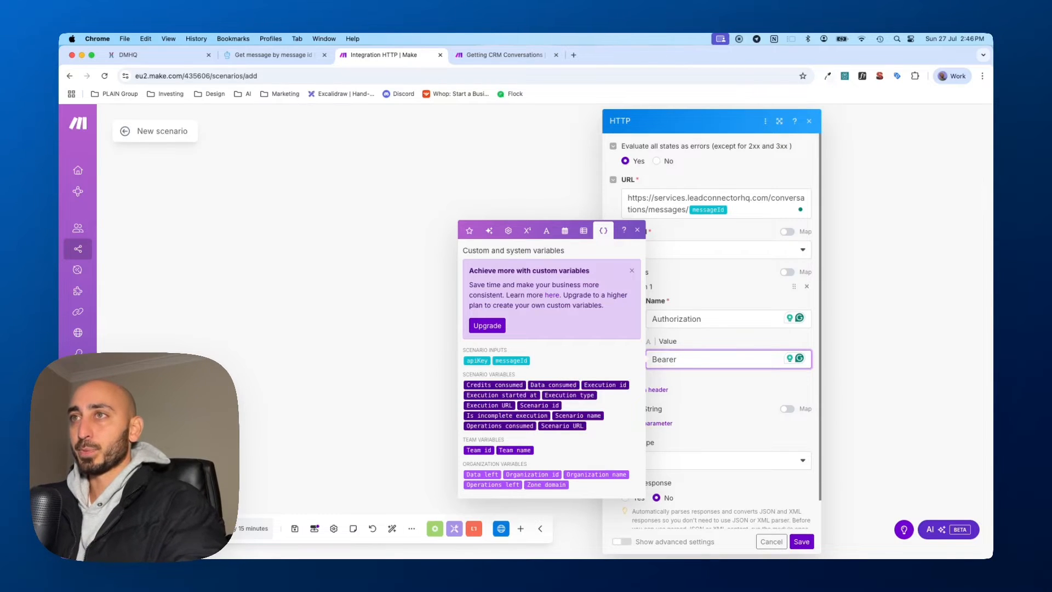
pyautogui.moveTo(477, 360); pyautogui.dragTo(734, 359)
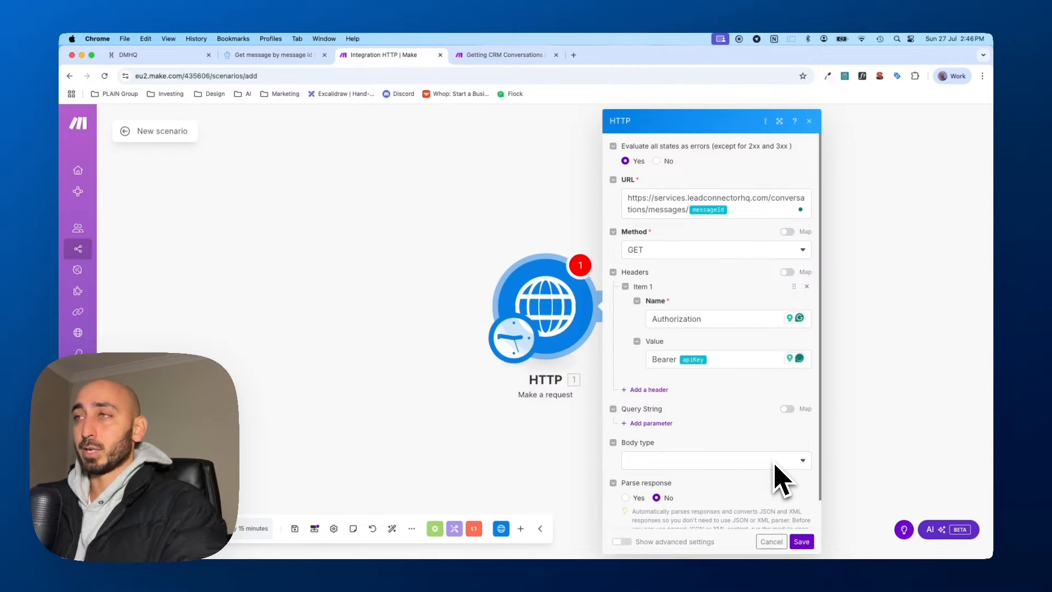
# Review the required headers in the HighLevel docs and add a second request header named Version, copied from there
pyautogui.click(298, 55)
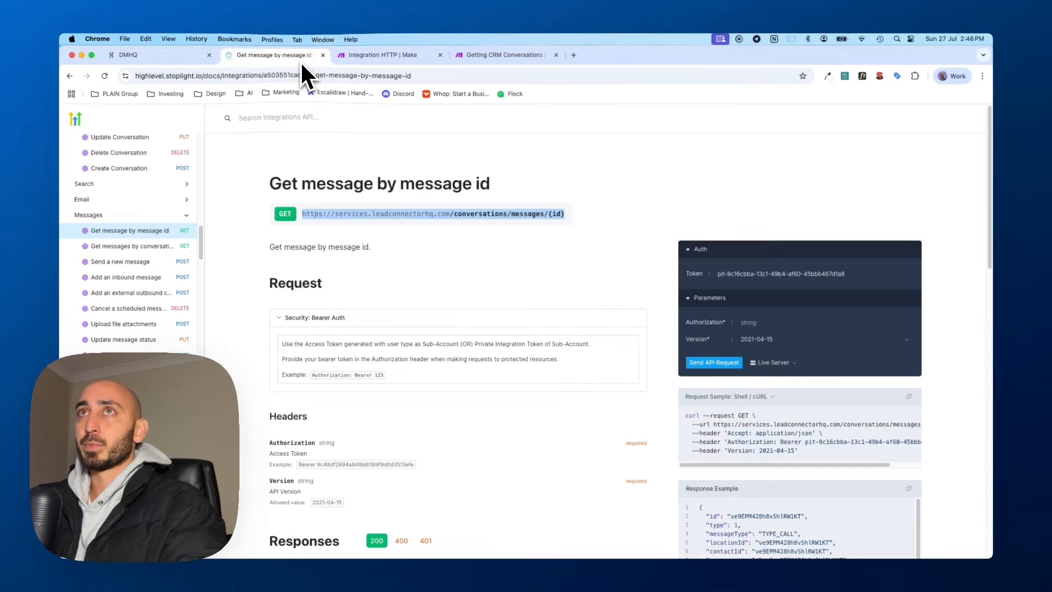
pyautogui.scroll(-2, 334, 258)
pyautogui.scroll(-3, 348, 285)
pyautogui.doubleClick(285, 220)
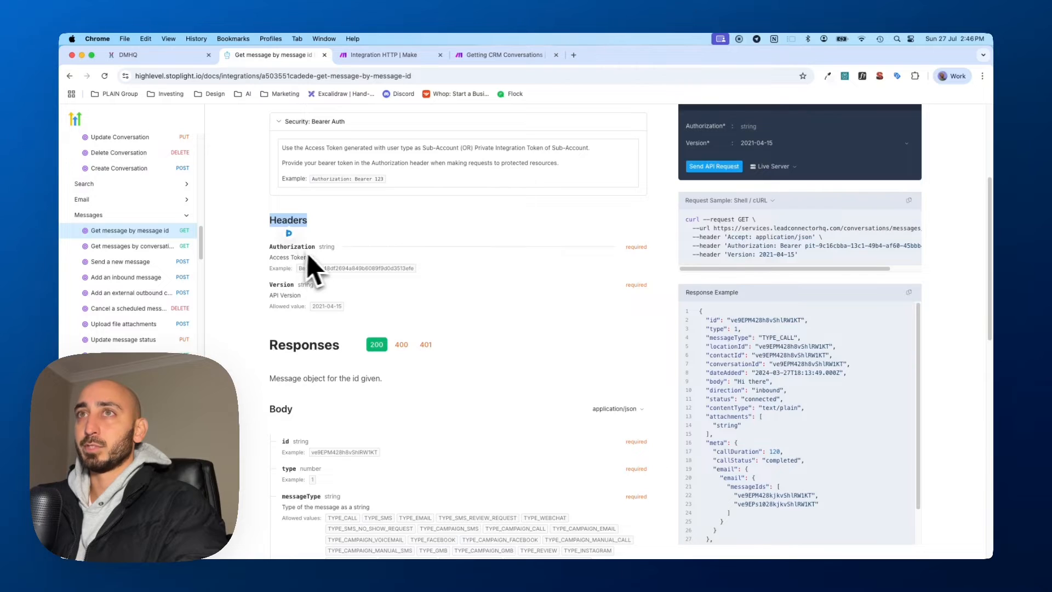
pyautogui.moveTo(286, 289); pyautogui.dragTo(388, 272)
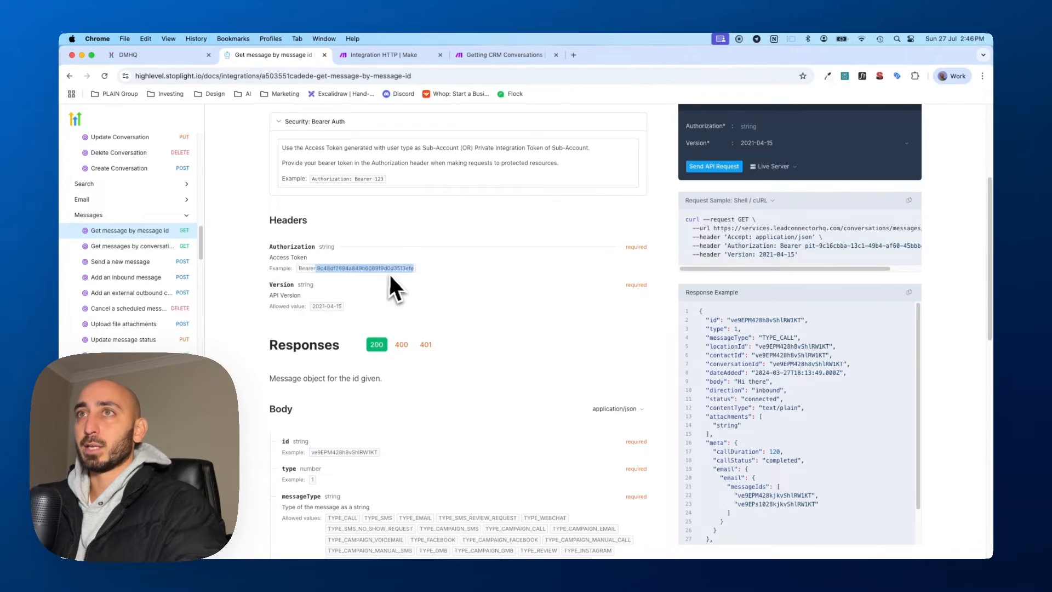
pyautogui.doubleClick(289, 287)
pyautogui.press('super+c')
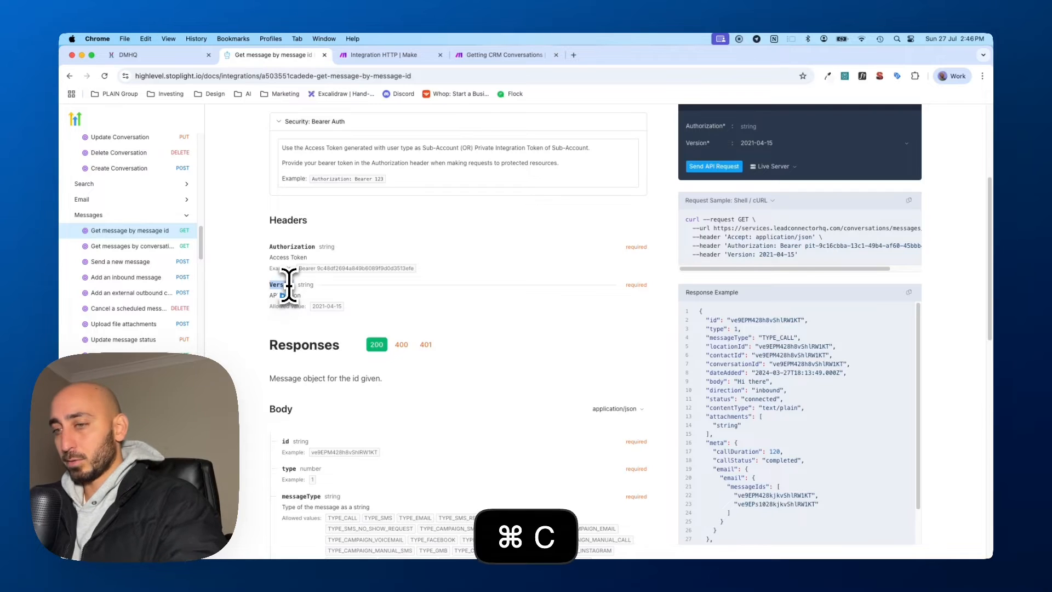
pyautogui.click(366, 57)
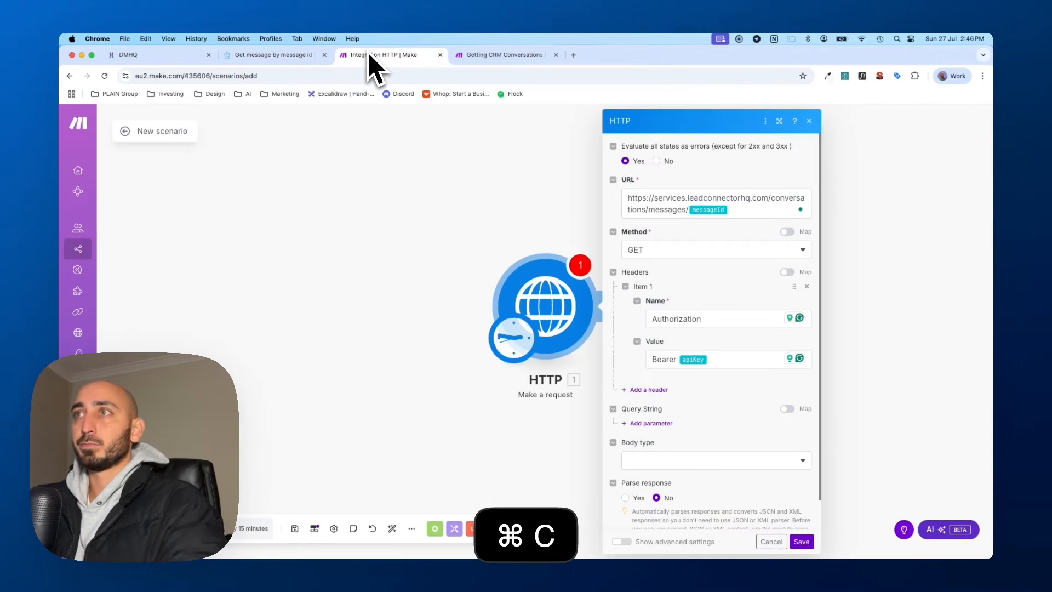
pyautogui.click(648, 389)
pyautogui.click(666, 421)
pyautogui.press('super+v')
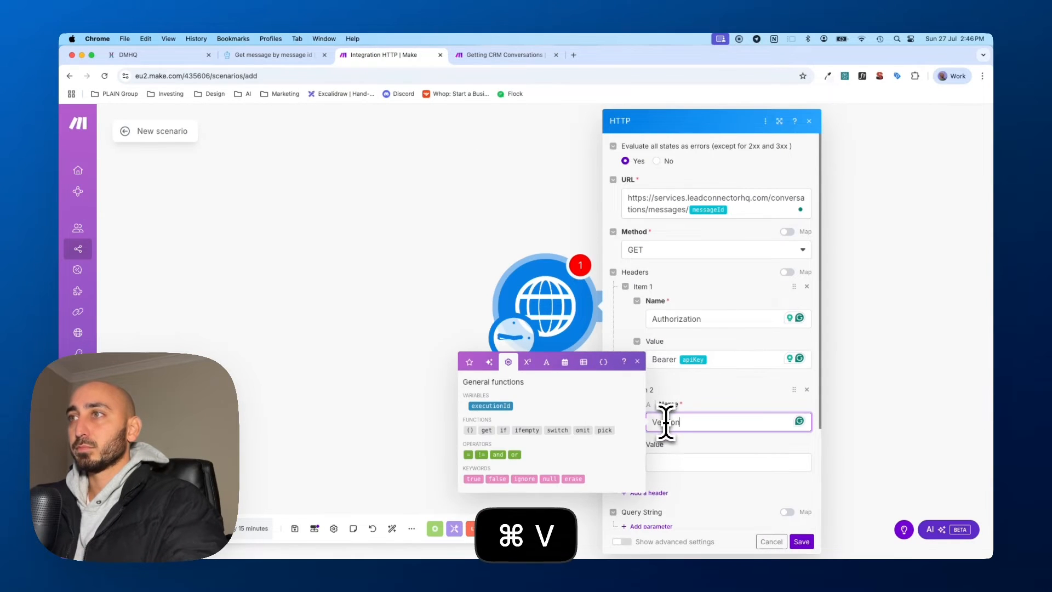
# Copy the allowed API version 2021-04-15 from the docs and paste it as the Version header's value
pyautogui.click(692, 462)
pyautogui.click(290, 54)
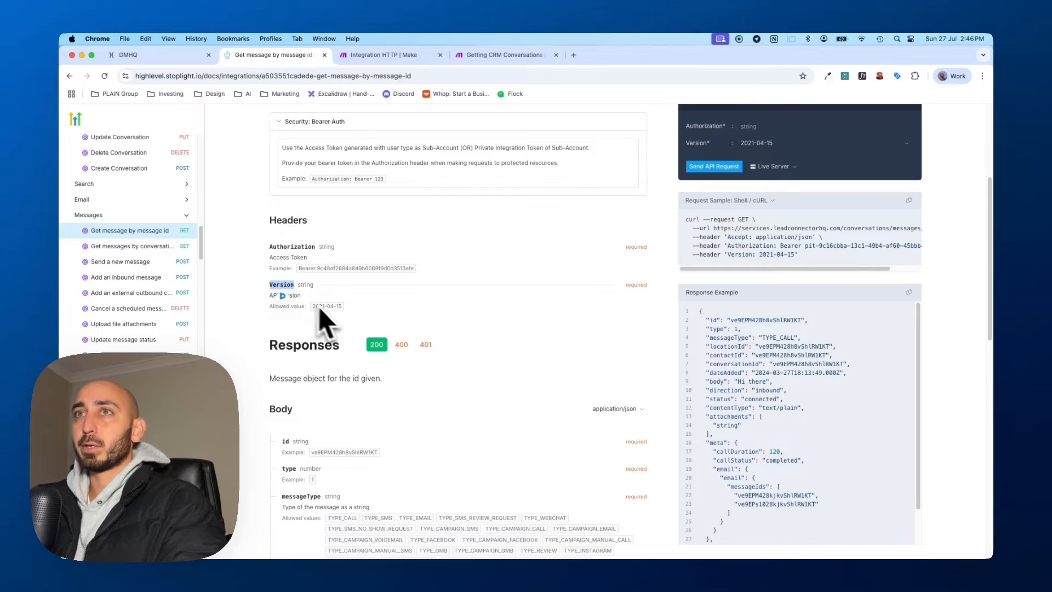
pyautogui.moveTo(341, 306); pyautogui.dragTo(310, 311)
pyautogui.press('super+c')
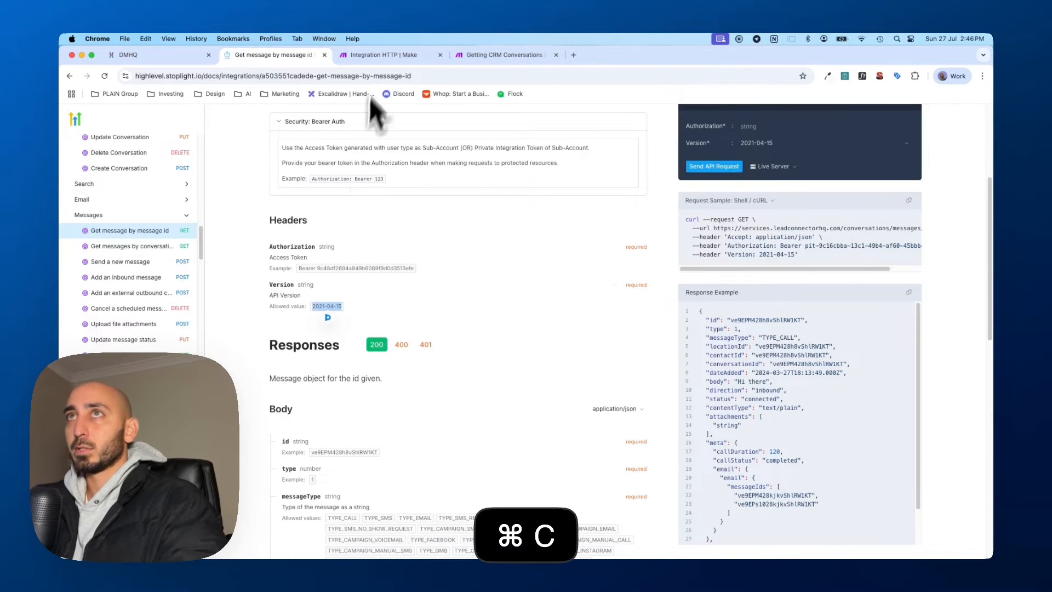
pyautogui.click(384, 55)
pyautogui.press('super+v')
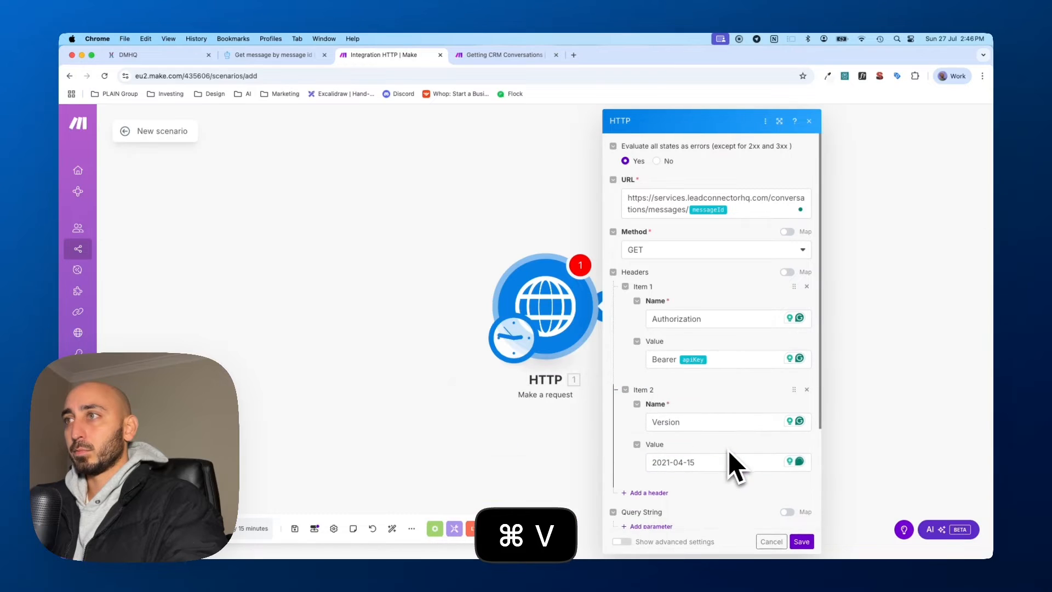
# Set the HTTP request's body type to Raw
pyautogui.scroll(-3, 729, 463)
pyautogui.scroll(-2, 649, 472)
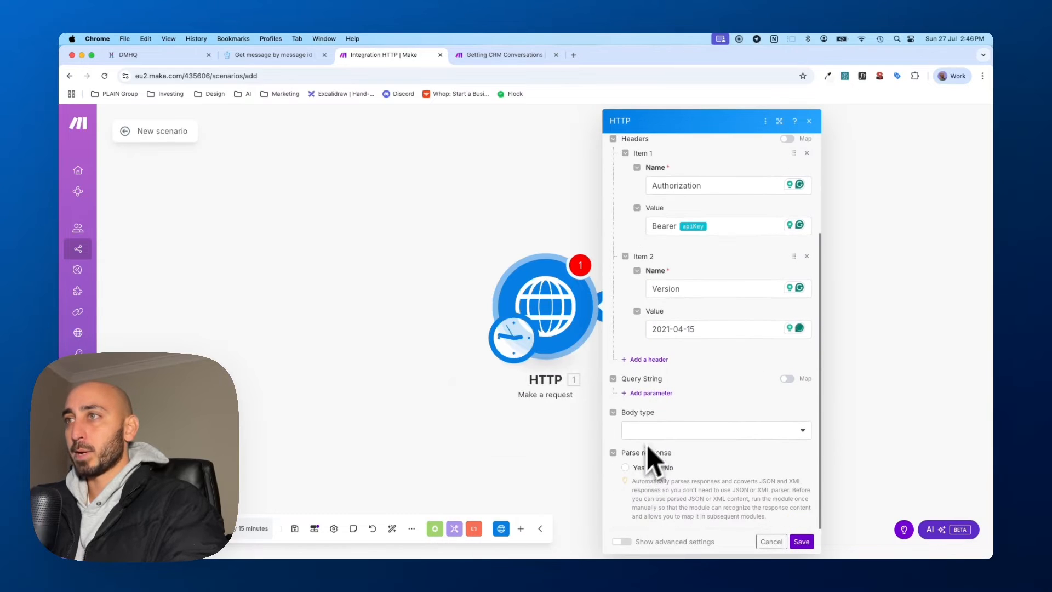
pyautogui.click(661, 438)
pyautogui.click(670, 452)
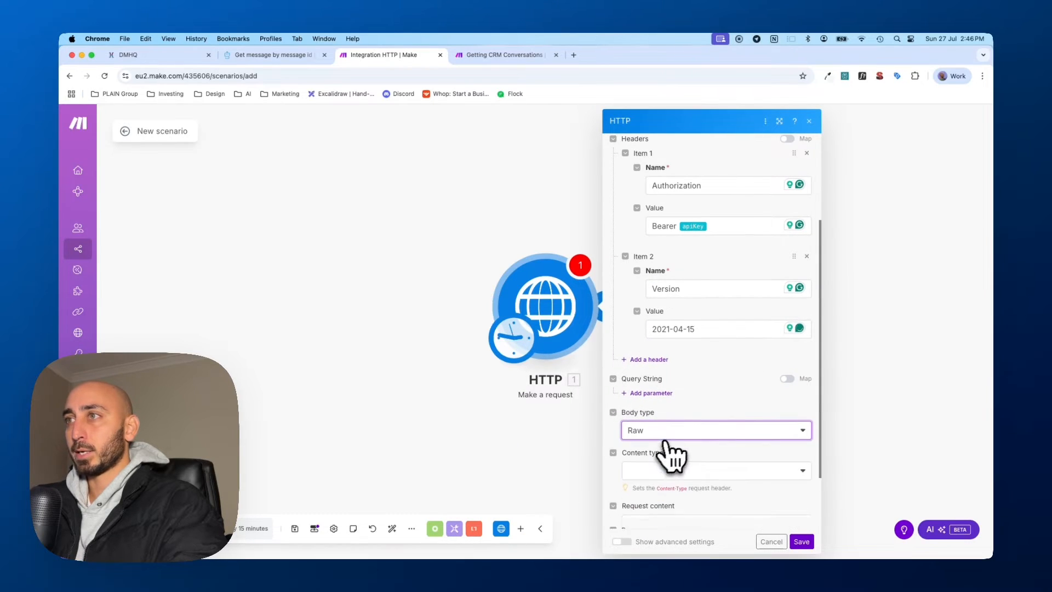
# Set the request's content type to JSON (application/json), turn on response parsing, and save the HTTP module
pyautogui.scroll(-2, 696, 438)
pyautogui.click(702, 404)
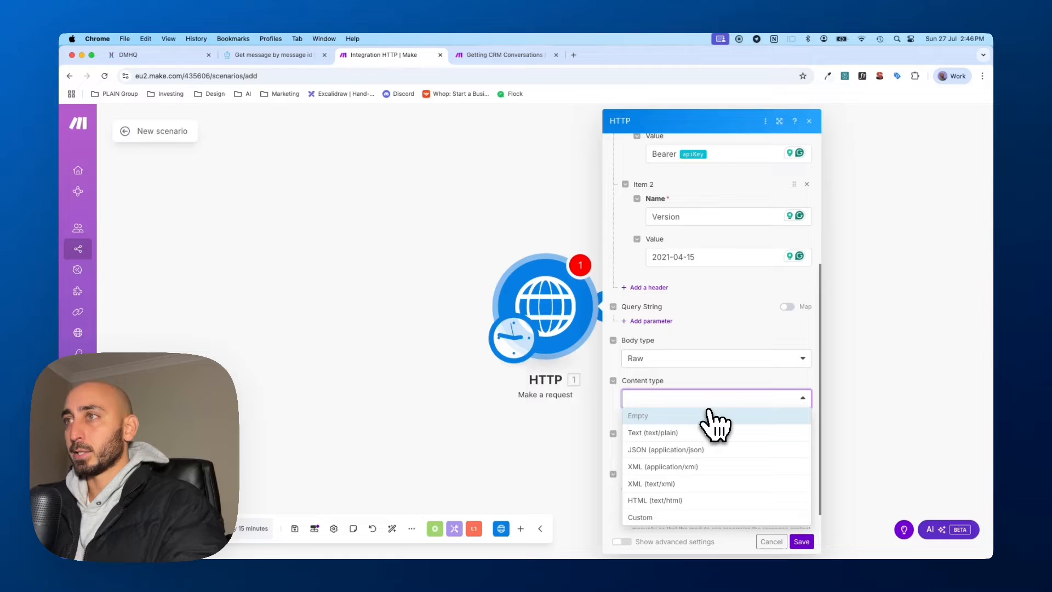
pyautogui.click(694, 451)
pyautogui.scroll(-1, 707, 439)
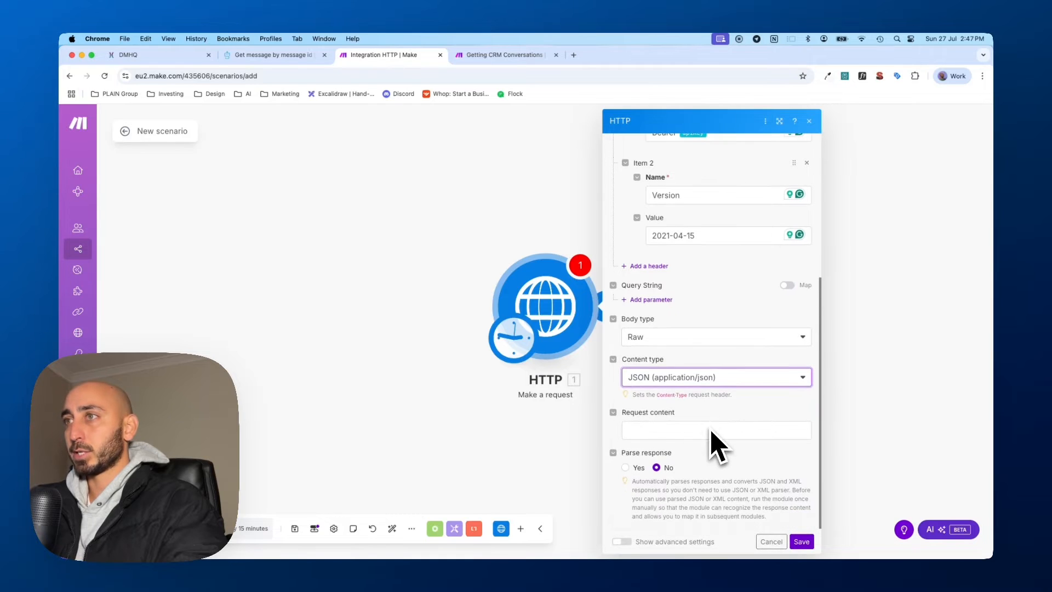
pyautogui.click(626, 468)
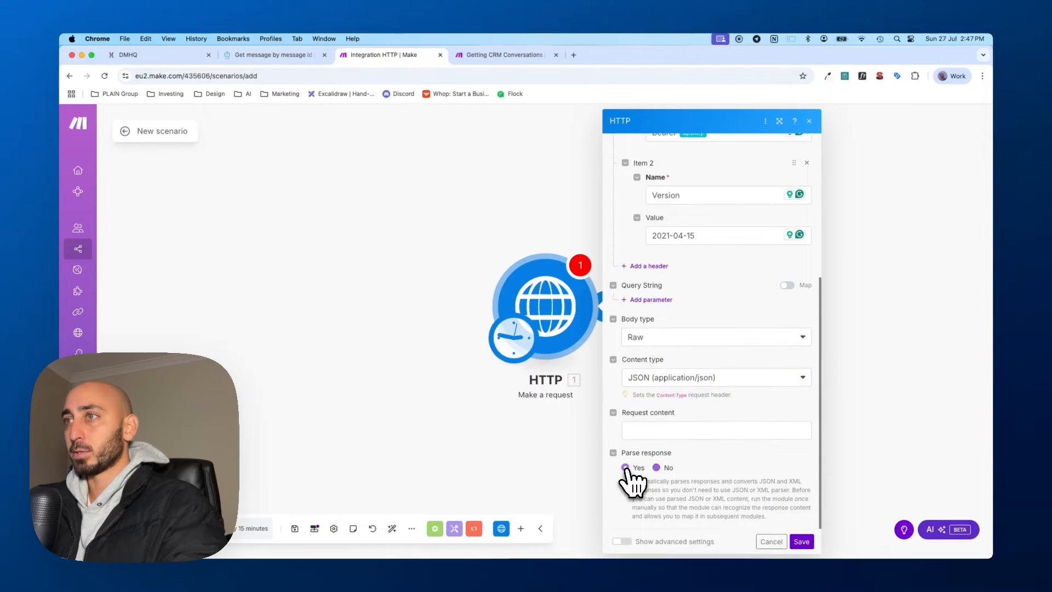
pyautogui.click(795, 541)
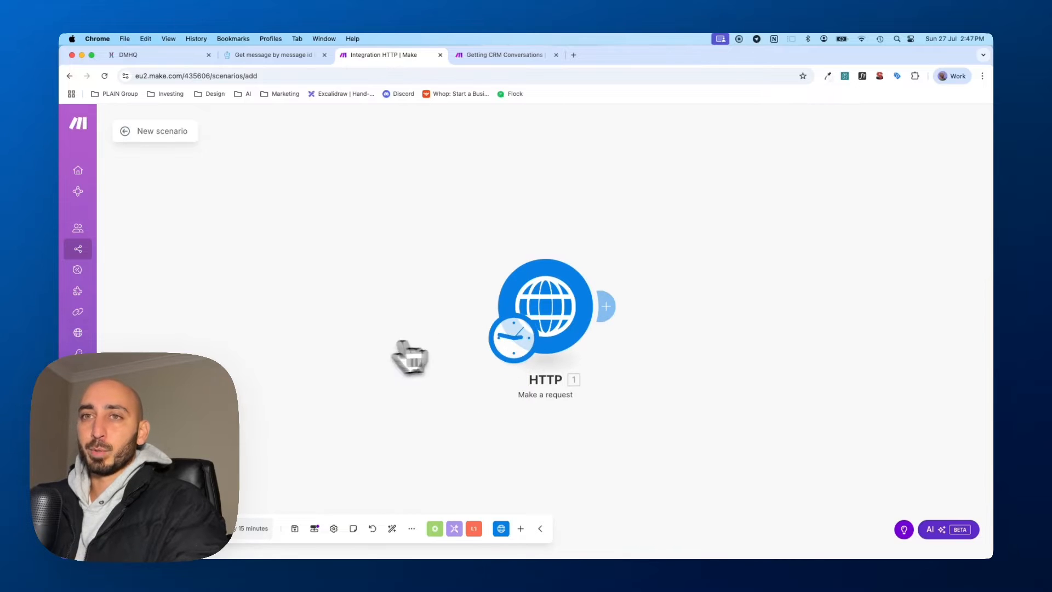
# Set the scenario's schedule to run on demand and save the scenario
pyautogui.click(512, 339)
pyautogui.click(599, 280)
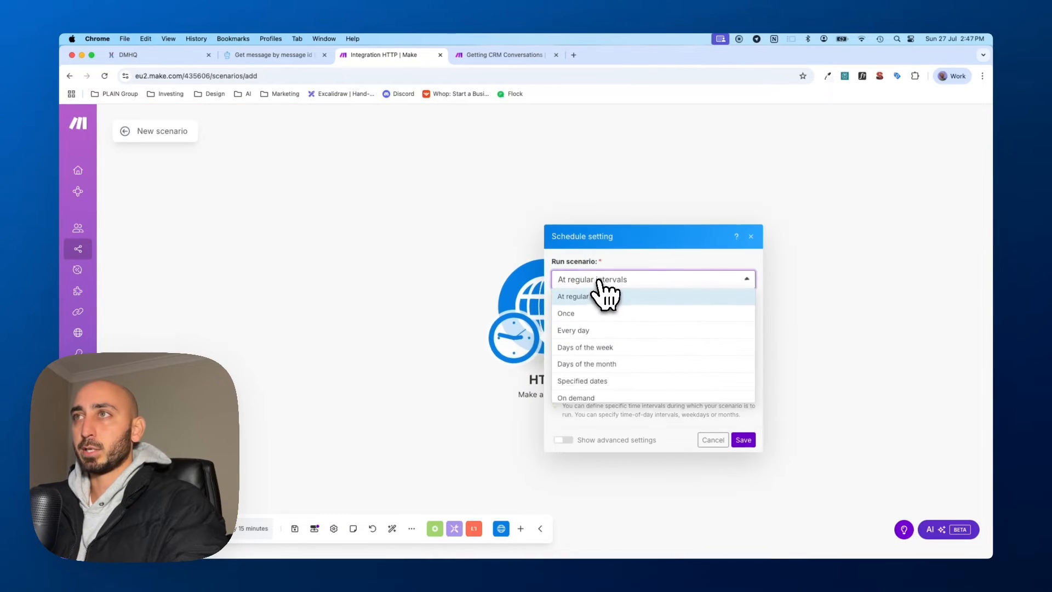
pyautogui.click(575, 398)
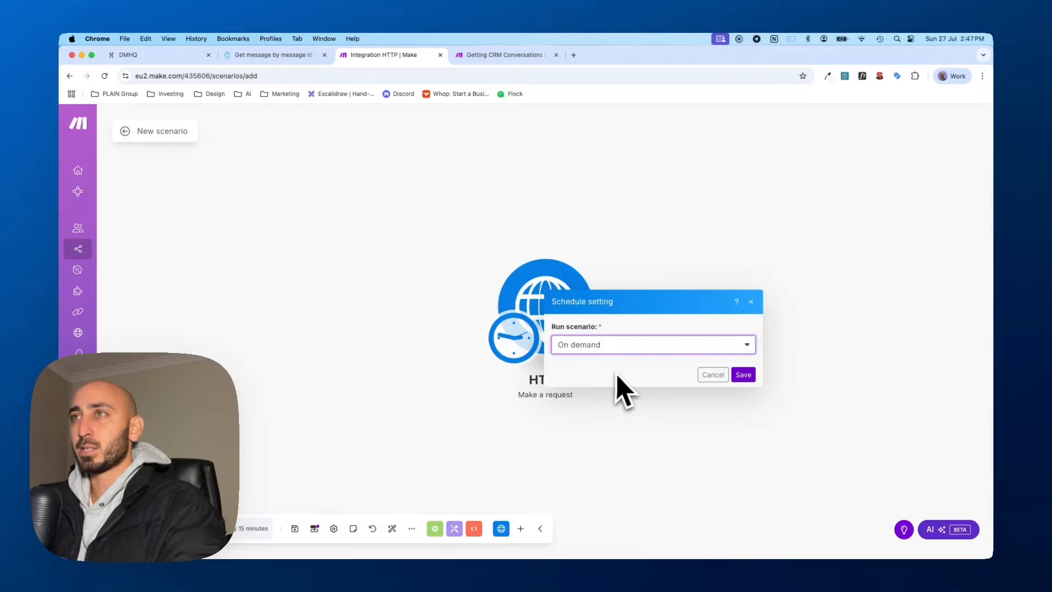
pyautogui.click(743, 375)
pyautogui.click(735, 376)
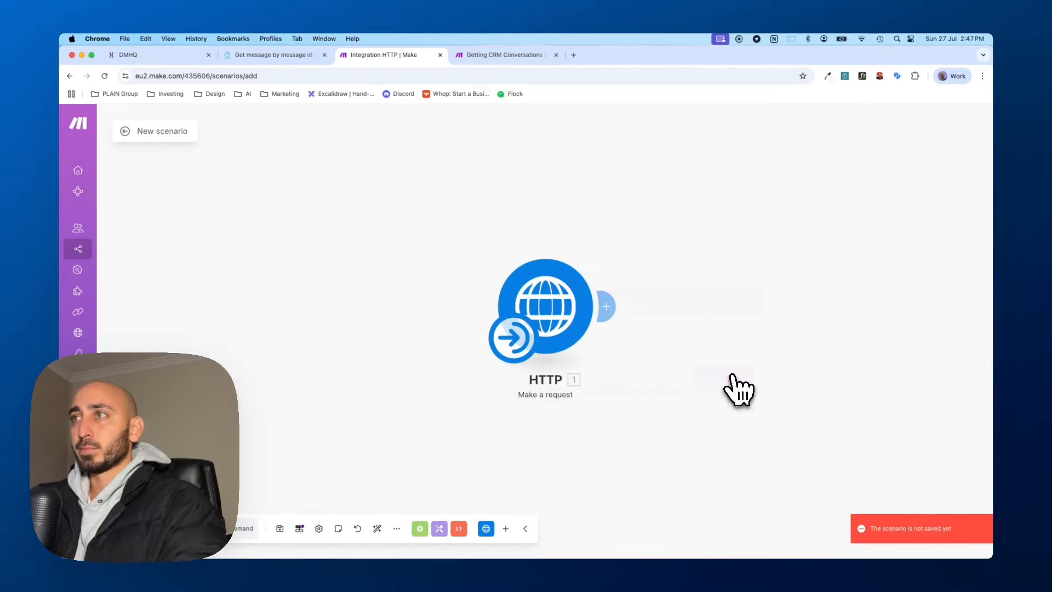
pyautogui.click(279, 528)
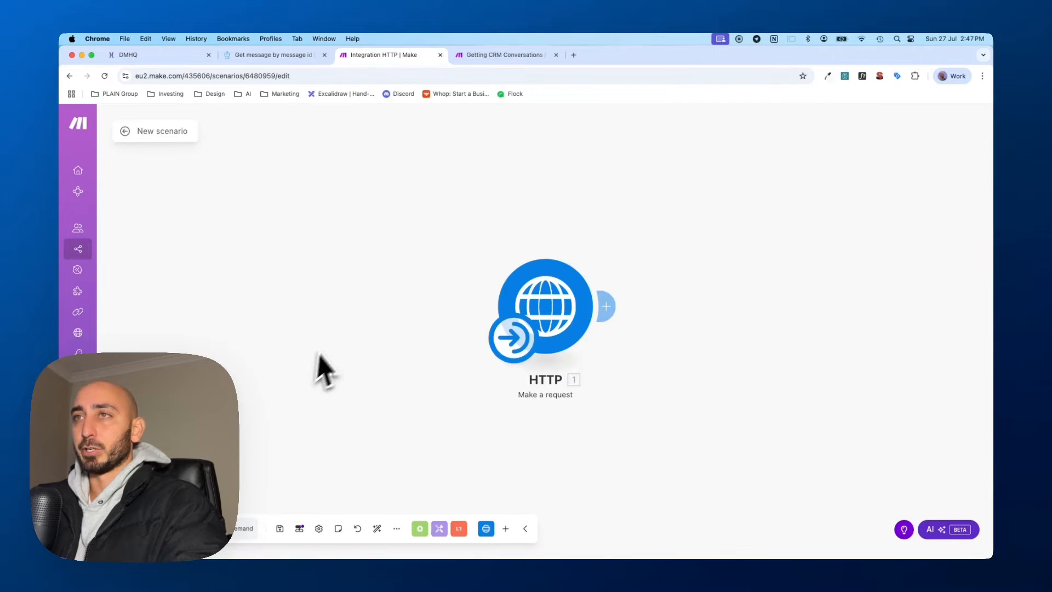
# Run the scenario once with the prefilled inputs and expand the message collection under Data in the HTTP output
pyautogui.click(145, 529)
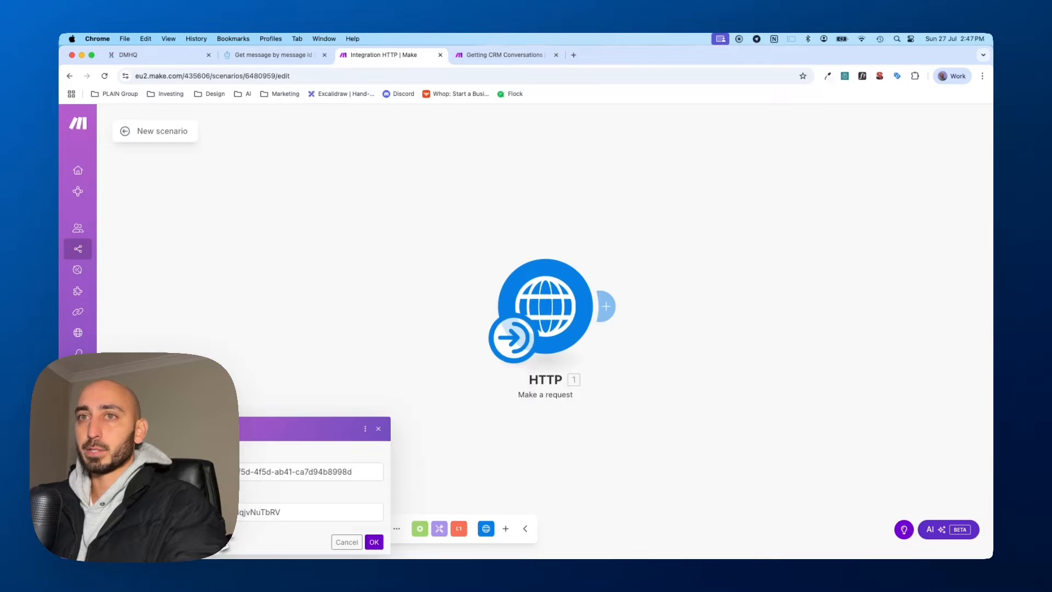
pyautogui.click(374, 542)
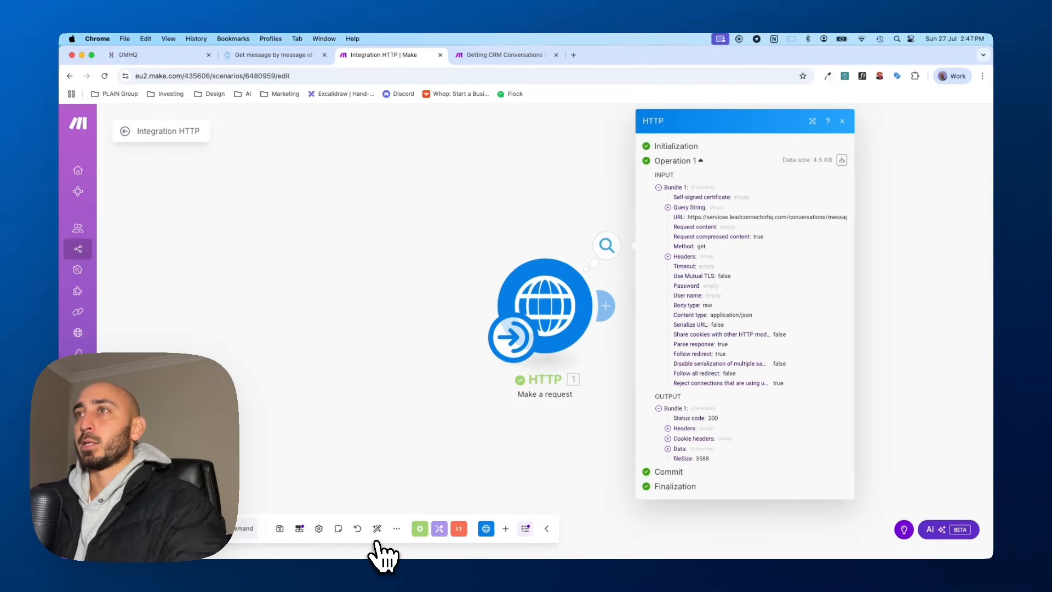
pyautogui.click(668, 449)
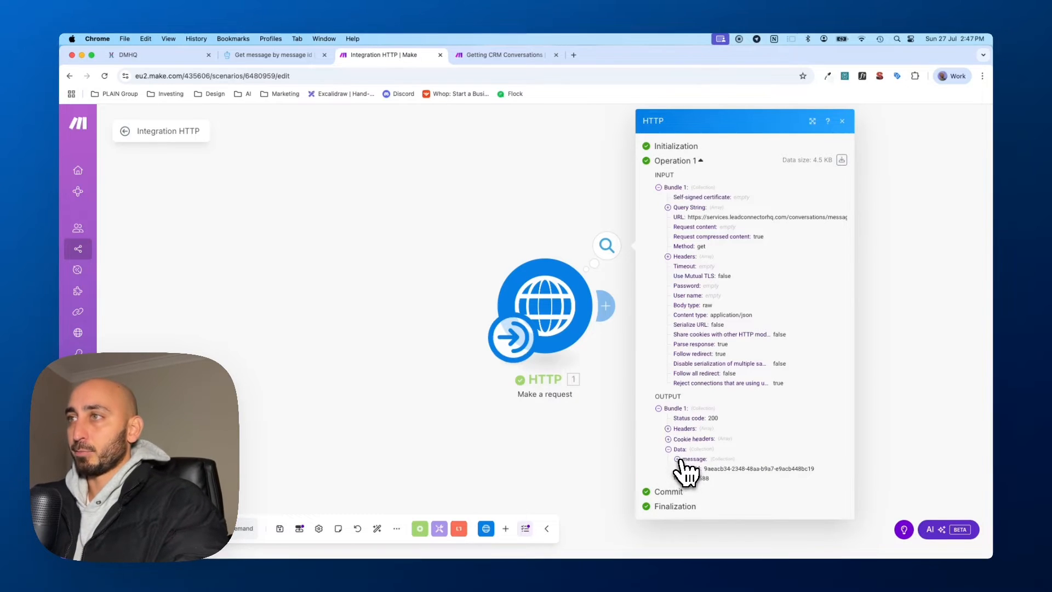
pyautogui.click(678, 459)
pyautogui.scroll(-3, 712, 450)
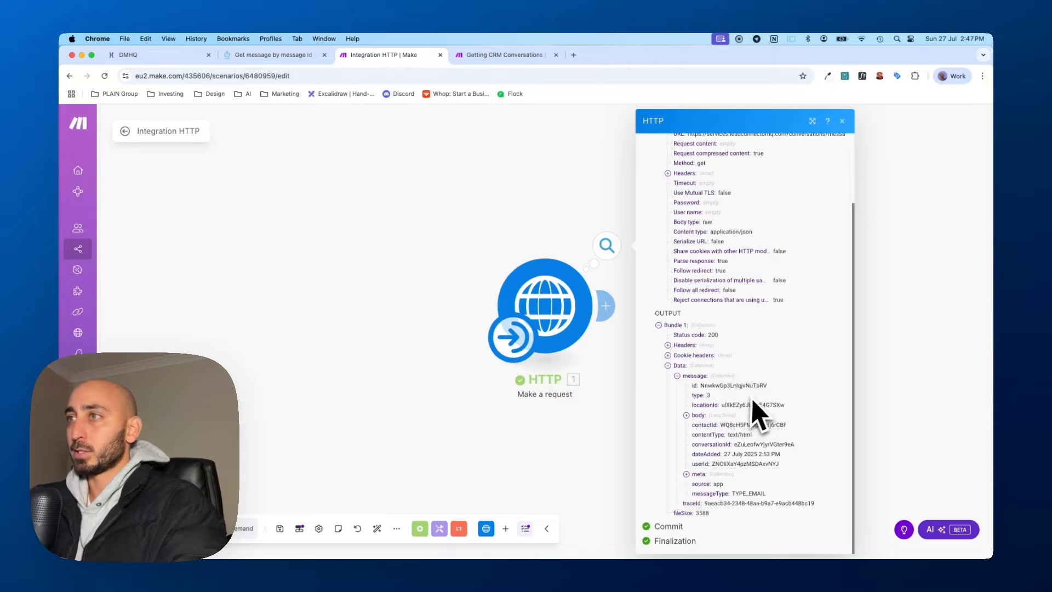
# Expand the message's meta and email collections and examine the individual IDs under messageIds
pyautogui.click(686, 474)
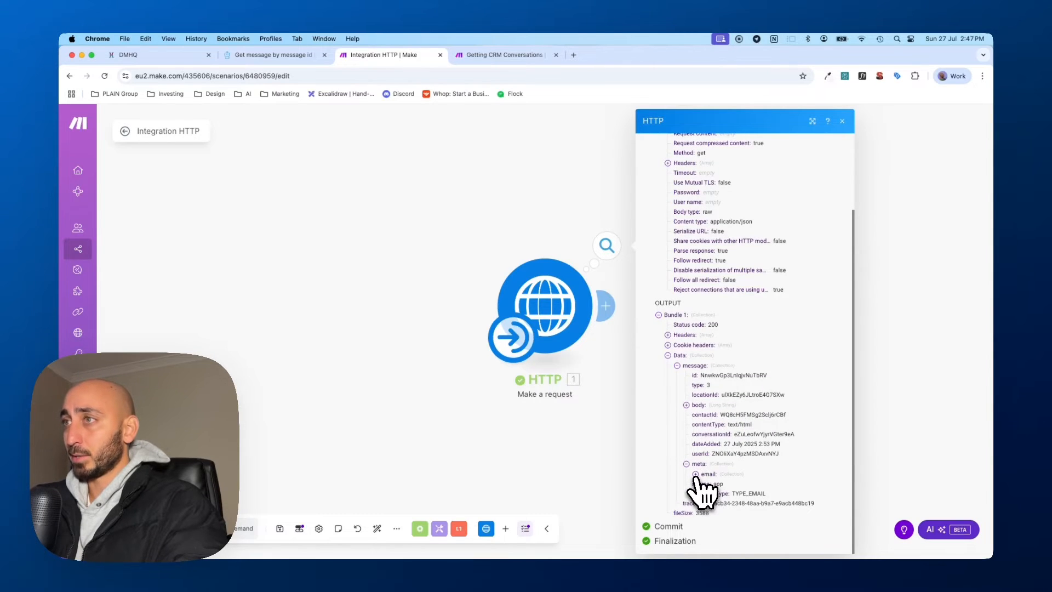
pyautogui.click(696, 474)
pyautogui.click(706, 474)
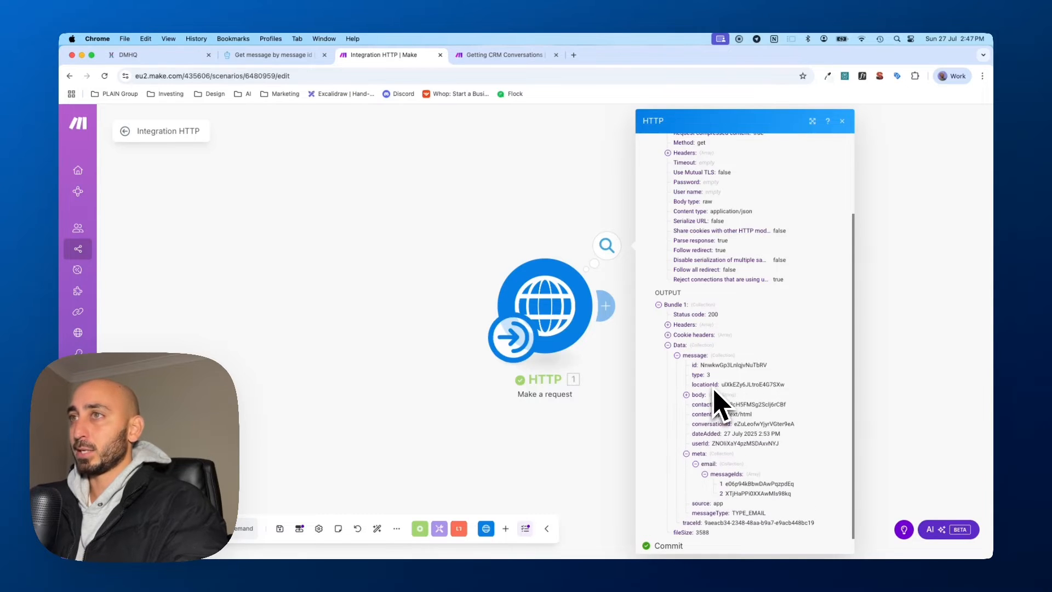
pyautogui.scroll(-1, 724, 394)
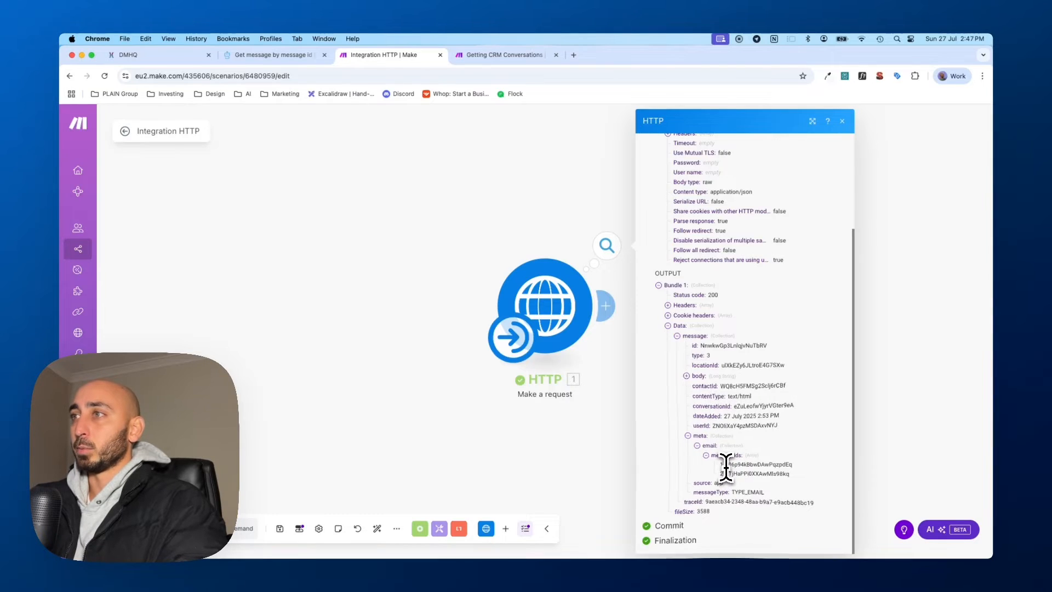
pyautogui.moveTo(725, 465); pyautogui.dragTo(774, 464)
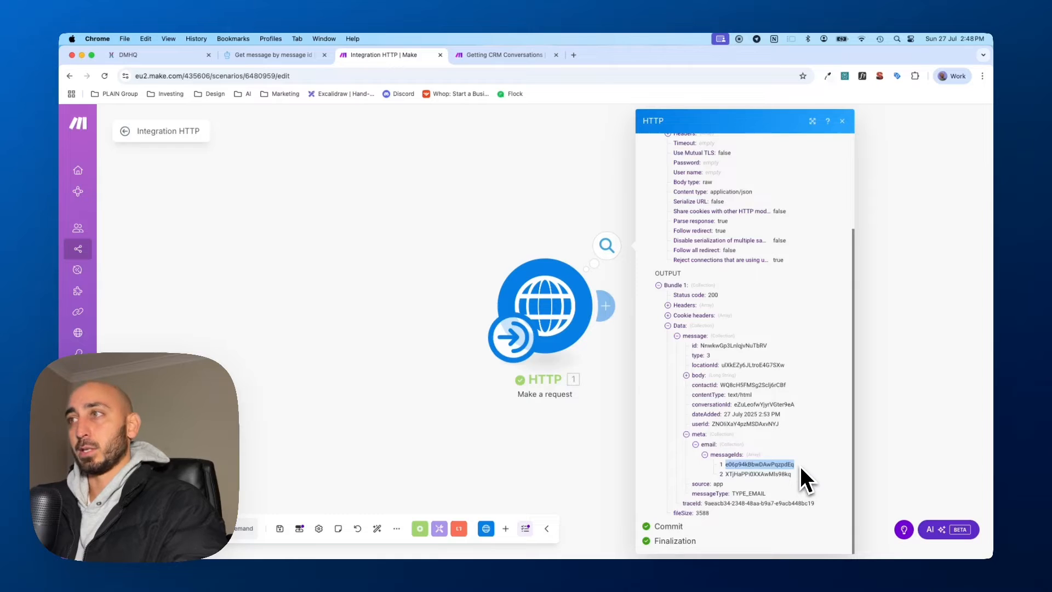
pyautogui.moveTo(792, 475); pyautogui.dragTo(725, 475)
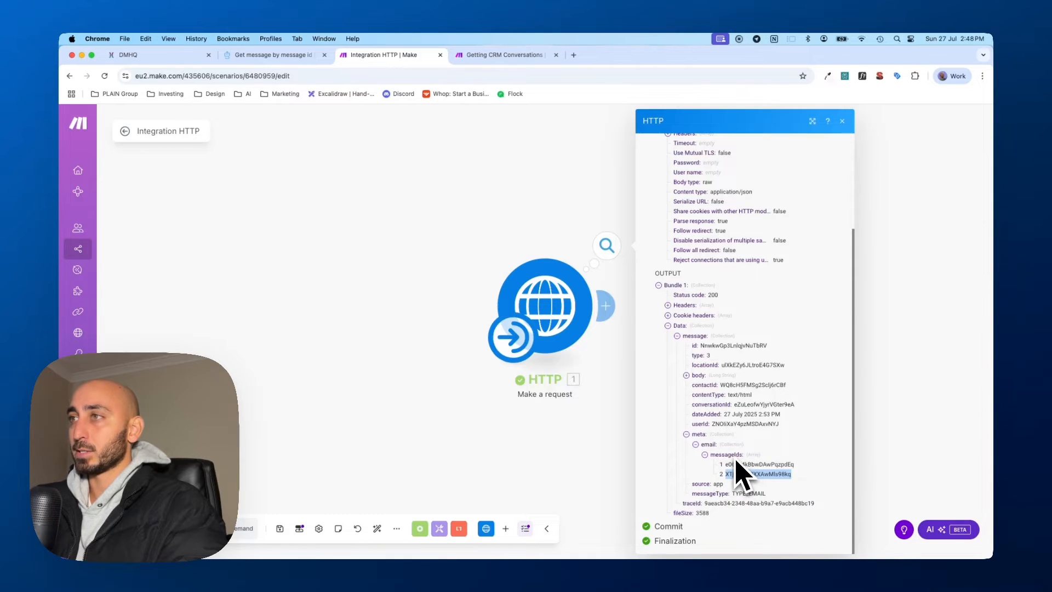
pyautogui.click(562, 463)
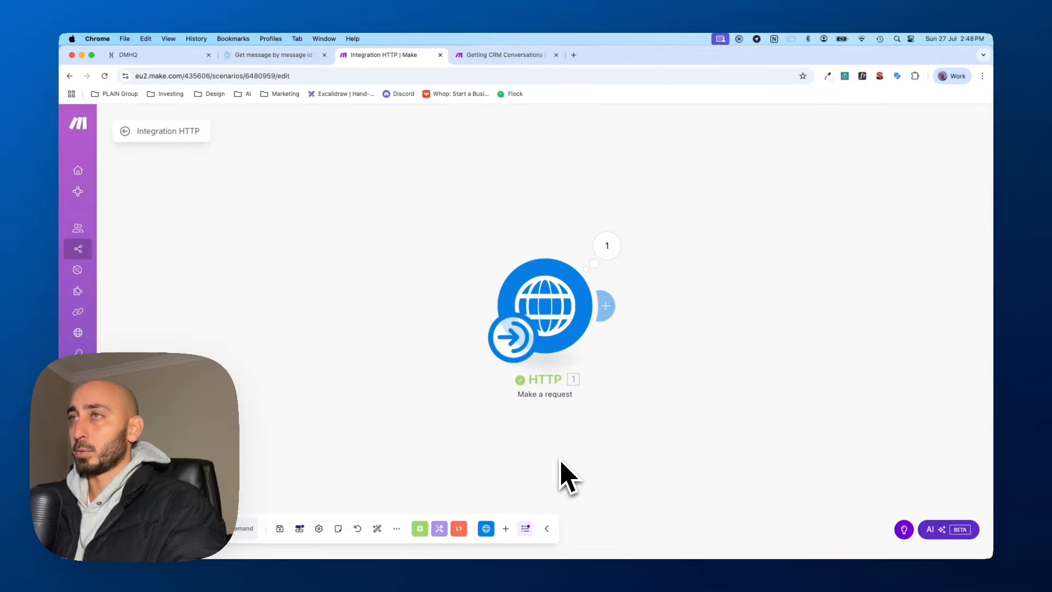
pyautogui.click(606, 306)
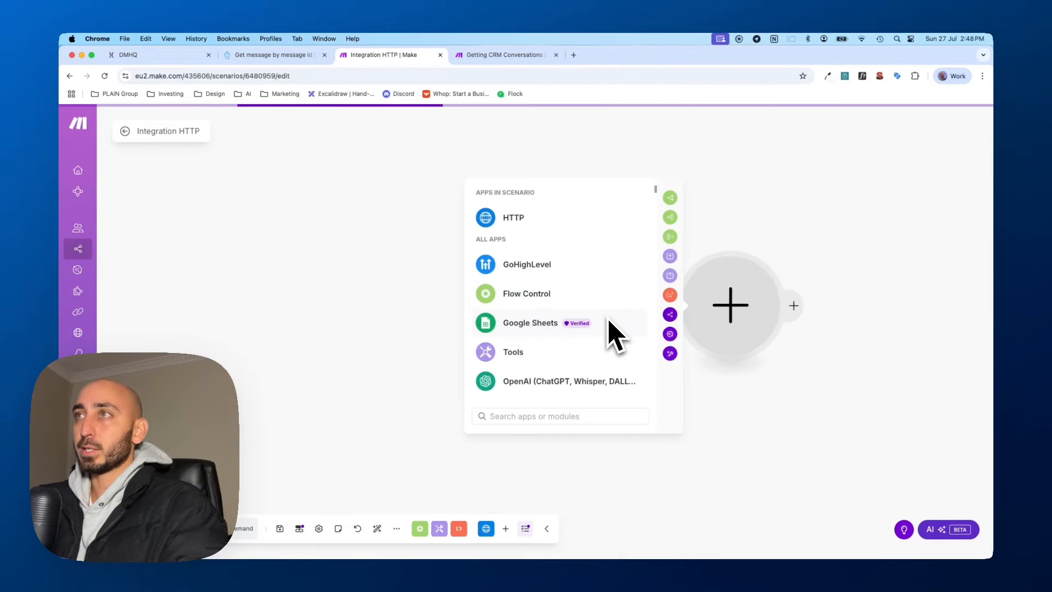
pyautogui.click(586, 351)
pyautogui.scroll(-3, 553, 361)
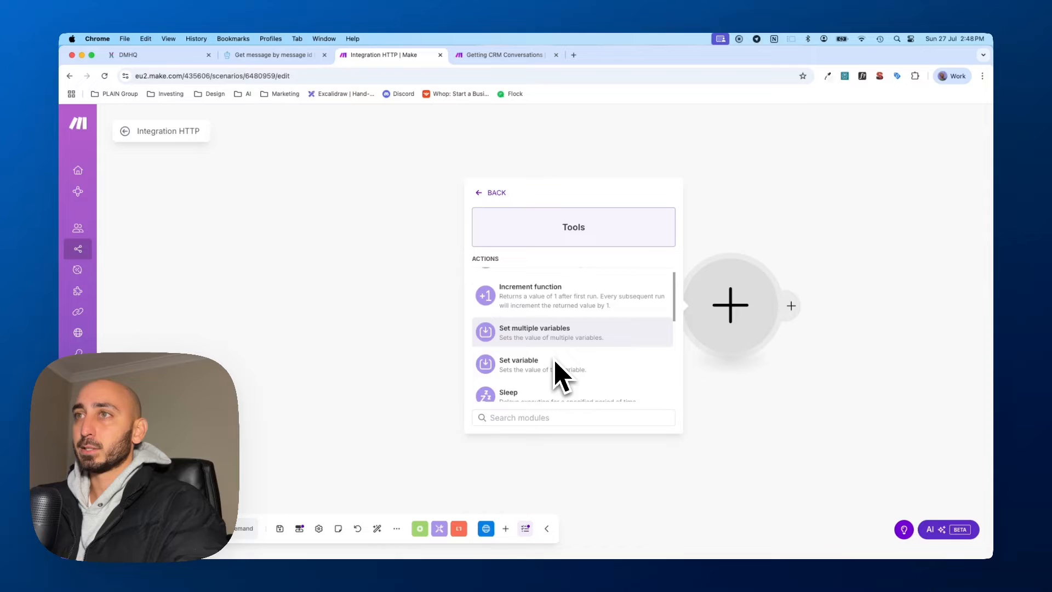
pyautogui.click(589, 319)
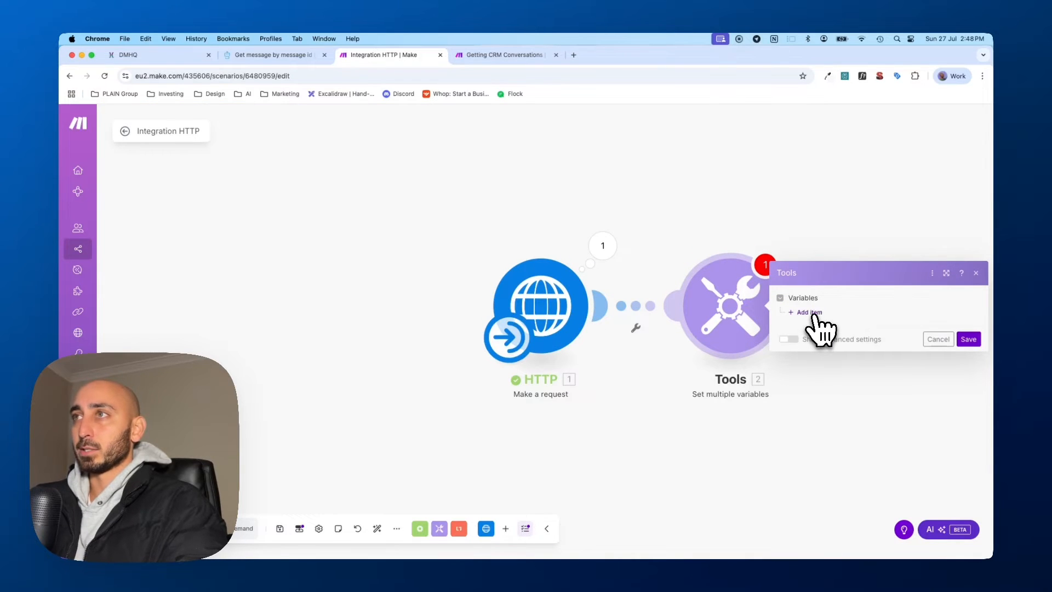
pyautogui.click(939, 339)
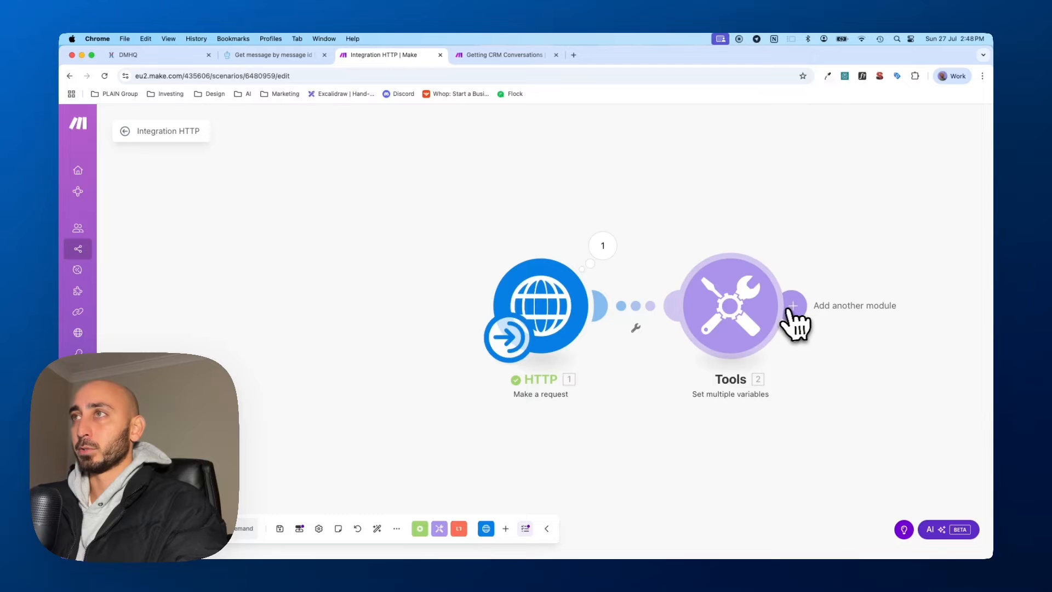
pyautogui.click(510, 55)
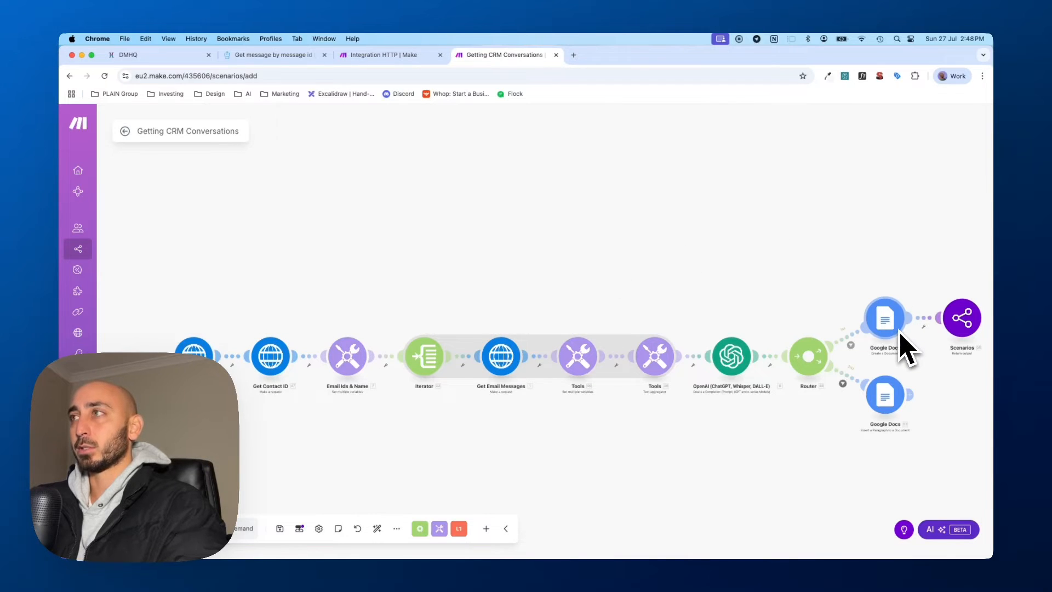
pyautogui.click(409, 63)
pyautogui.rightClick(754, 303)
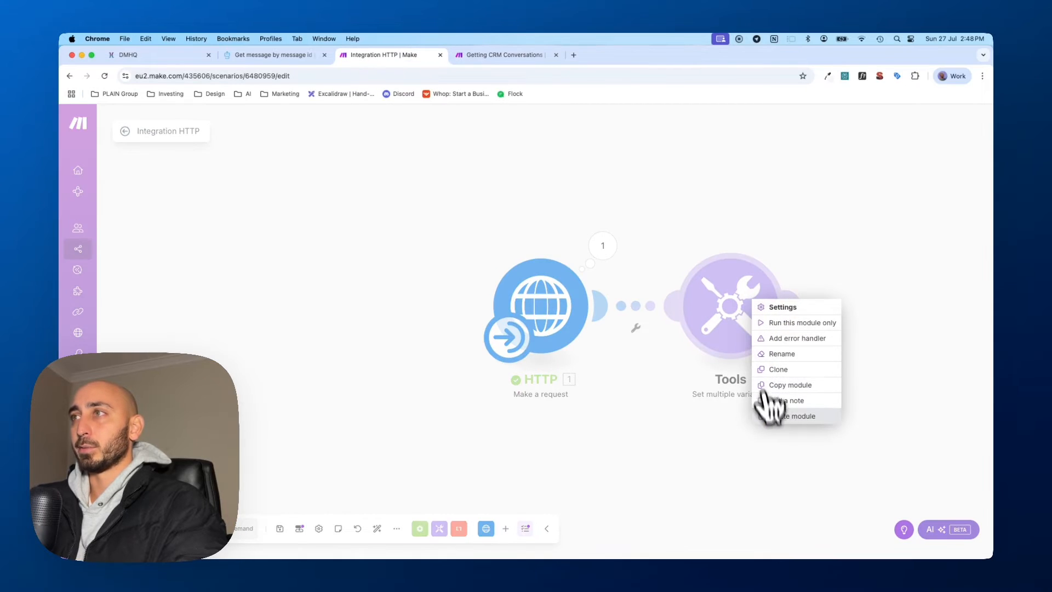
pyautogui.click(769, 416)
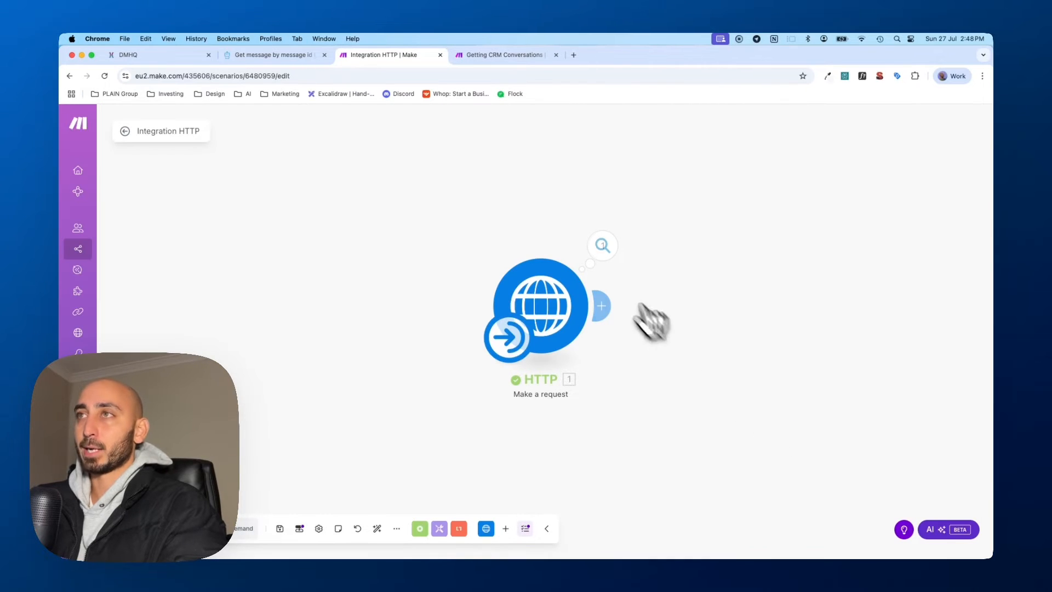
# Clone the HTTP request module and rename the original module Get Message Ids
pyautogui.click(603, 308)
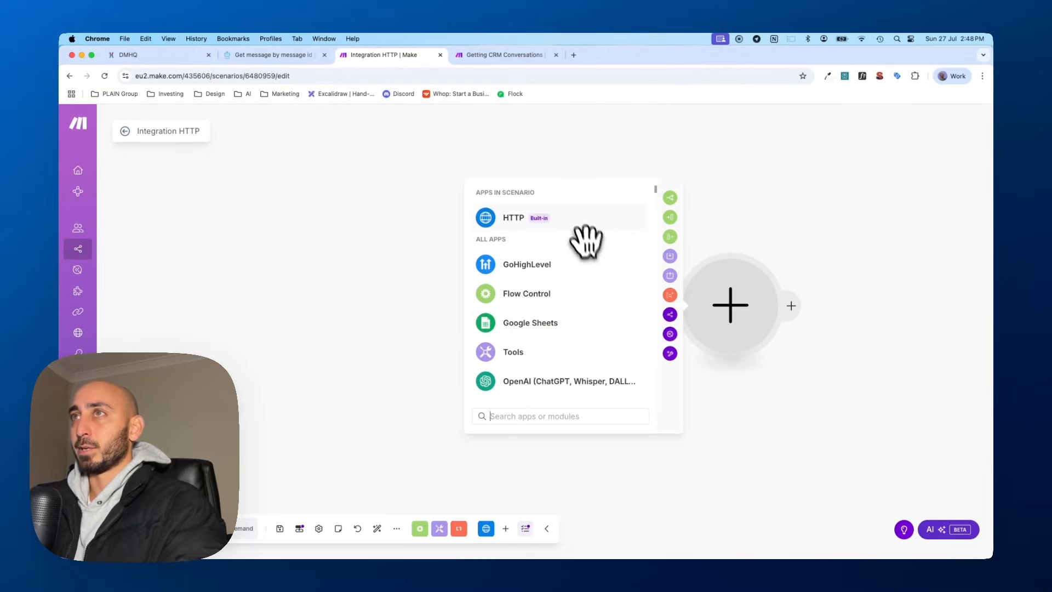
pyautogui.click(764, 242)
pyautogui.rightClick(573, 302)
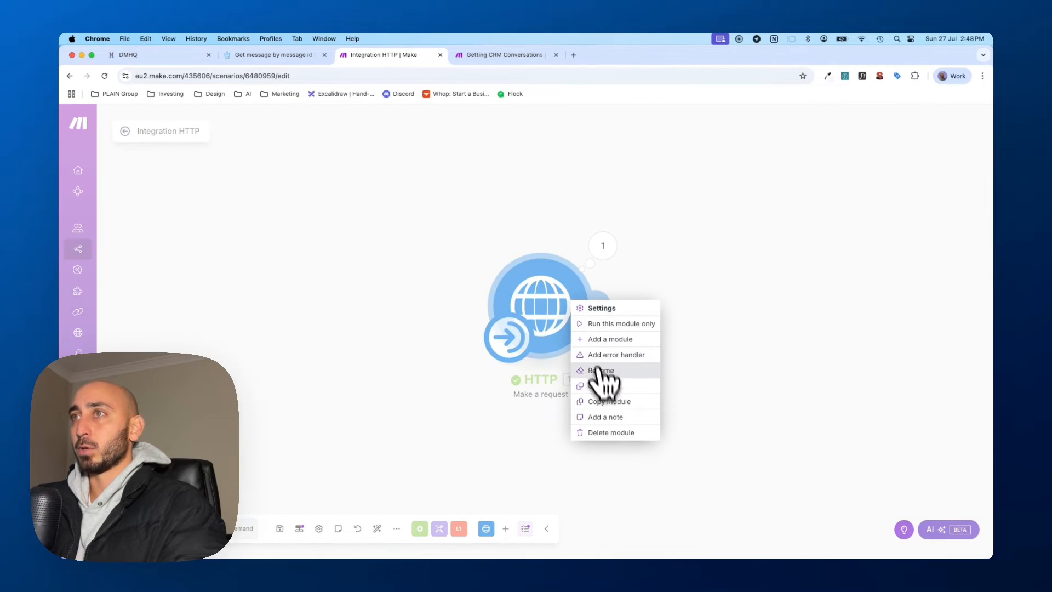
pyautogui.click(597, 383)
pyautogui.rightClick(569, 323)
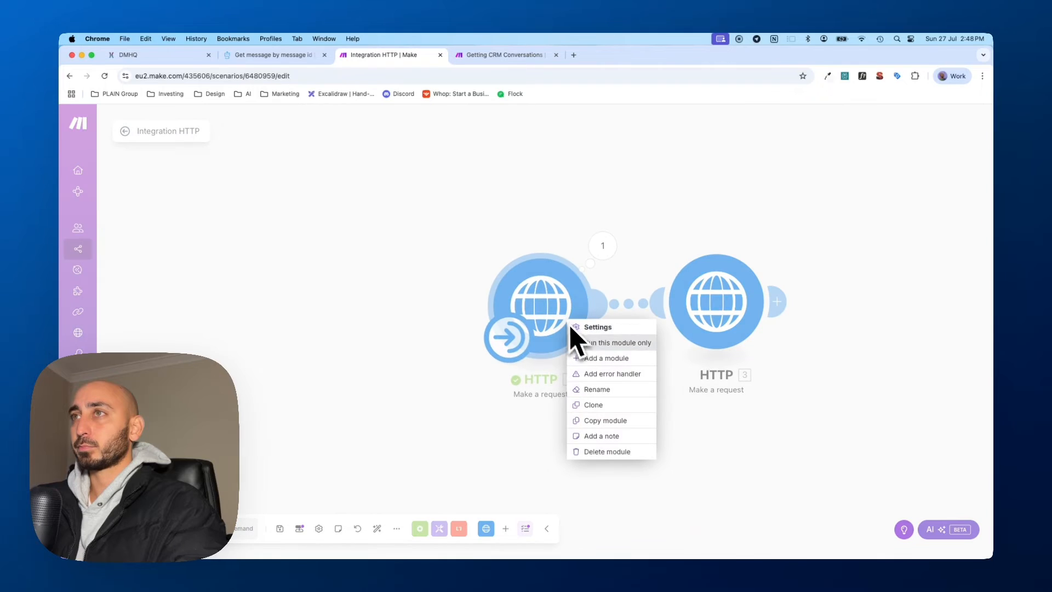
pyautogui.click(597, 389)
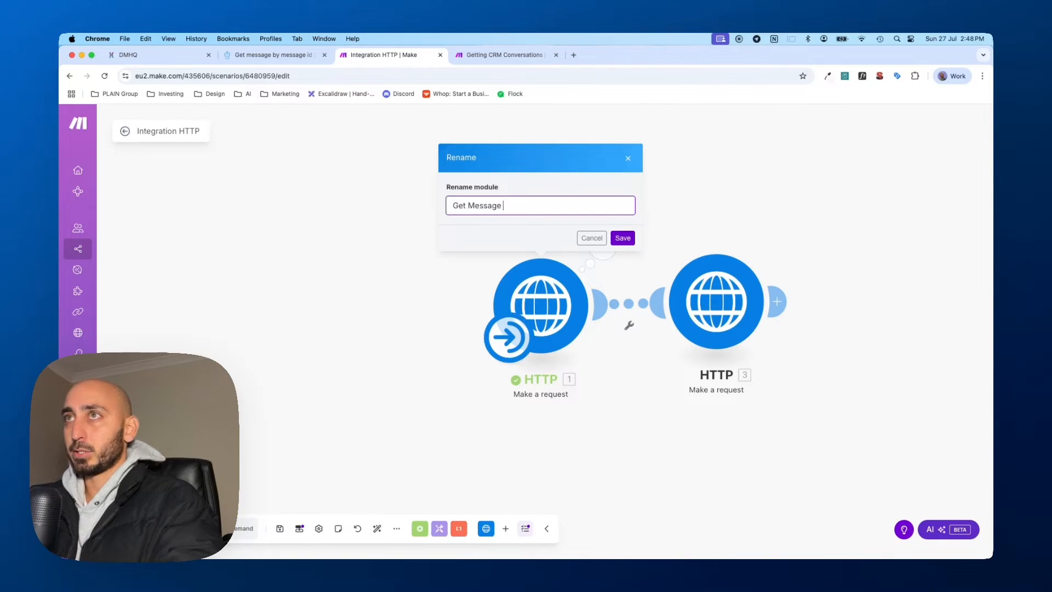
pyautogui.click(624, 238)
# Open the cloned HTTP module's URL for editing and copy the Get Contact endpoint URL from the Contacts section of the HighLevel API docs
pyautogui.click(727, 289)
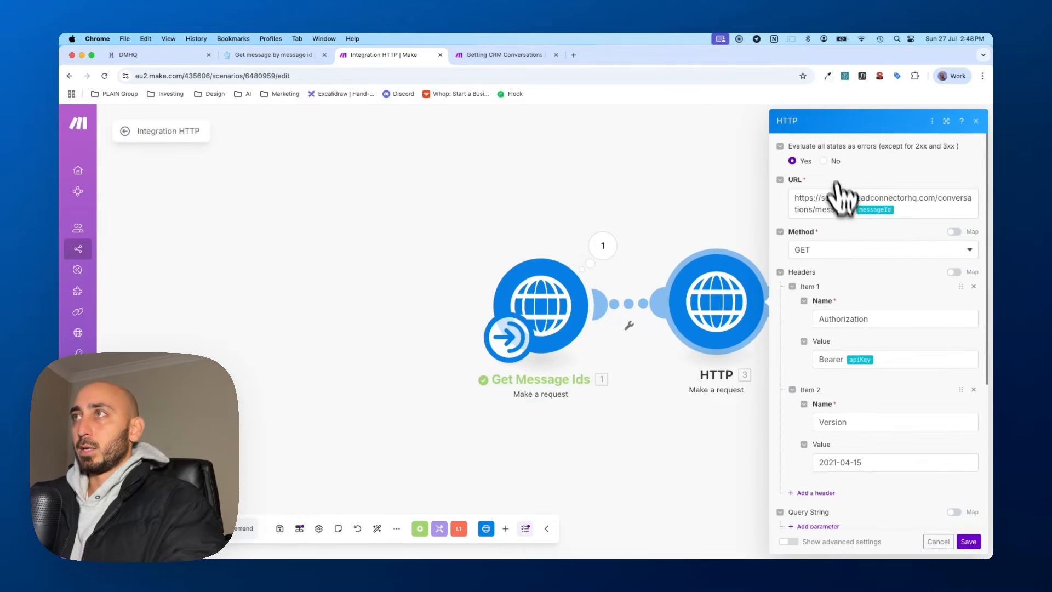
pyautogui.click(927, 211)
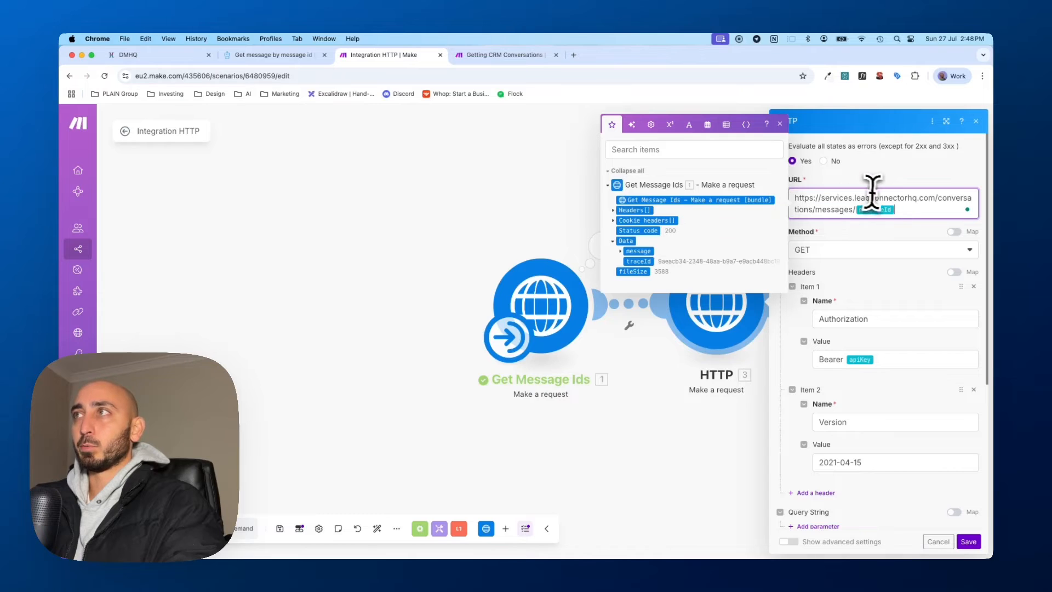
pyautogui.click(288, 59)
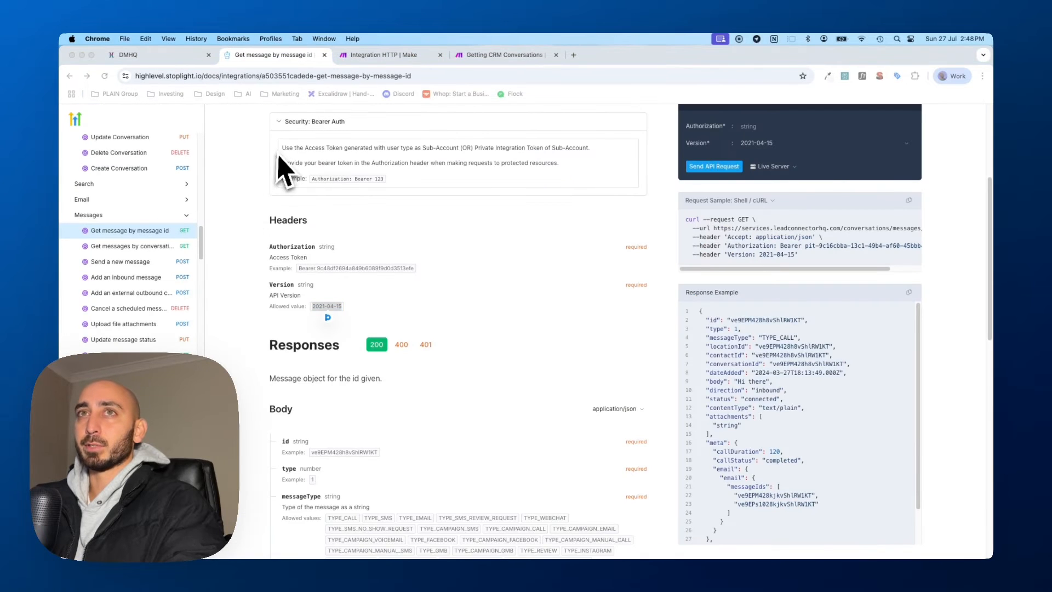
pyautogui.scroll(4, 148, 329)
pyautogui.scroll(8, 134, 320)
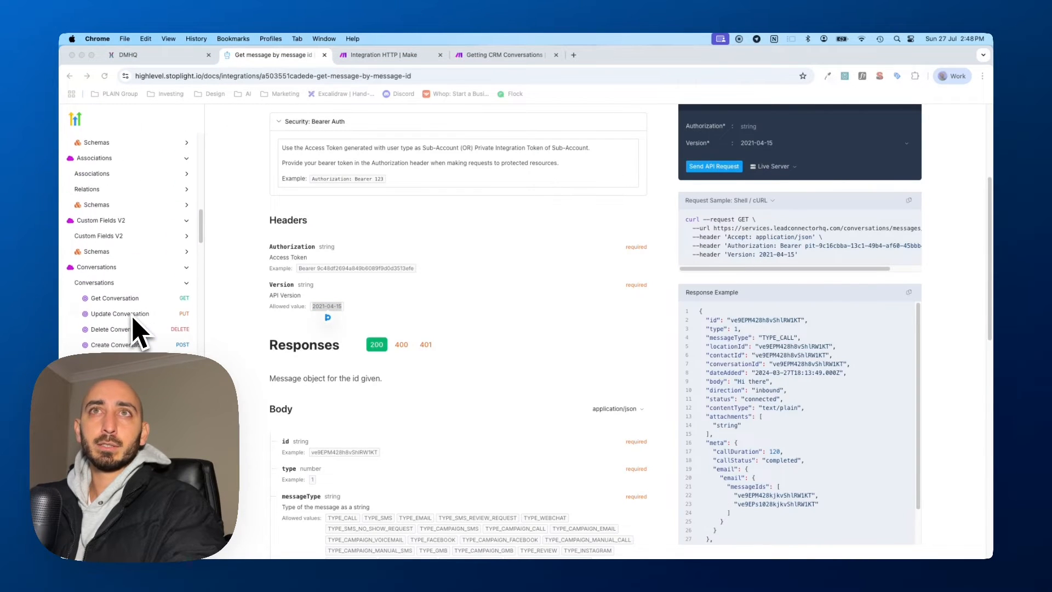
pyautogui.scroll(4, 135, 324)
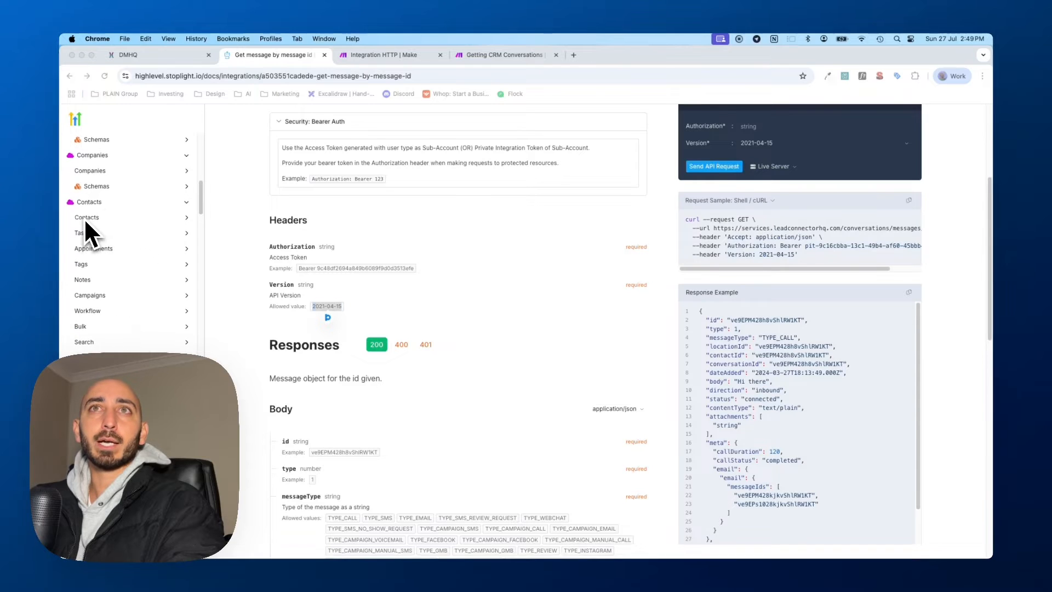
pyautogui.click(88, 217)
pyautogui.click(107, 233)
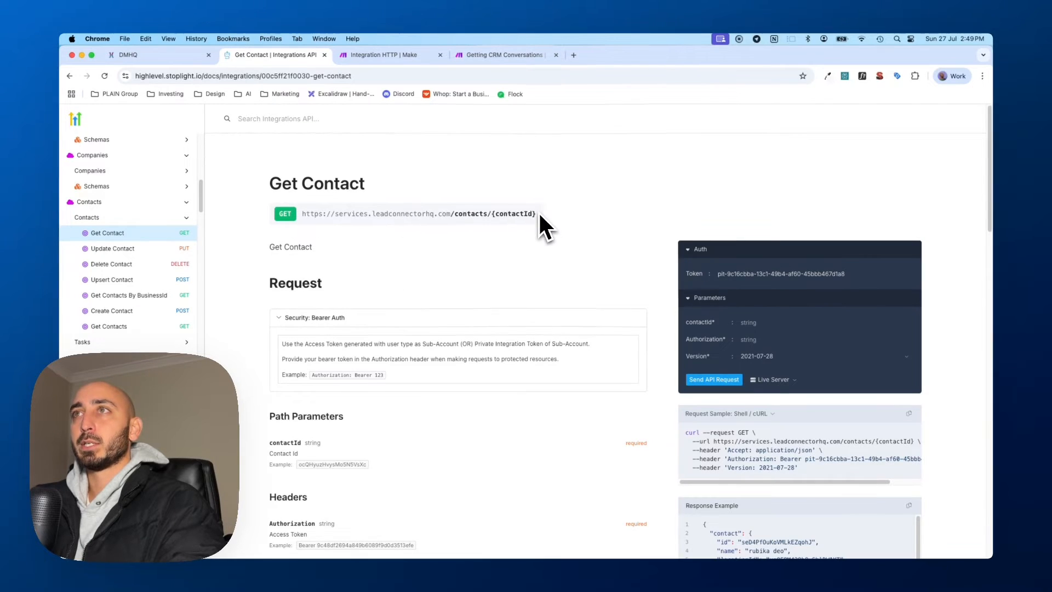
pyautogui.moveTo(540, 216); pyautogui.dragTo(378, 222)
pyautogui.press('super+c')
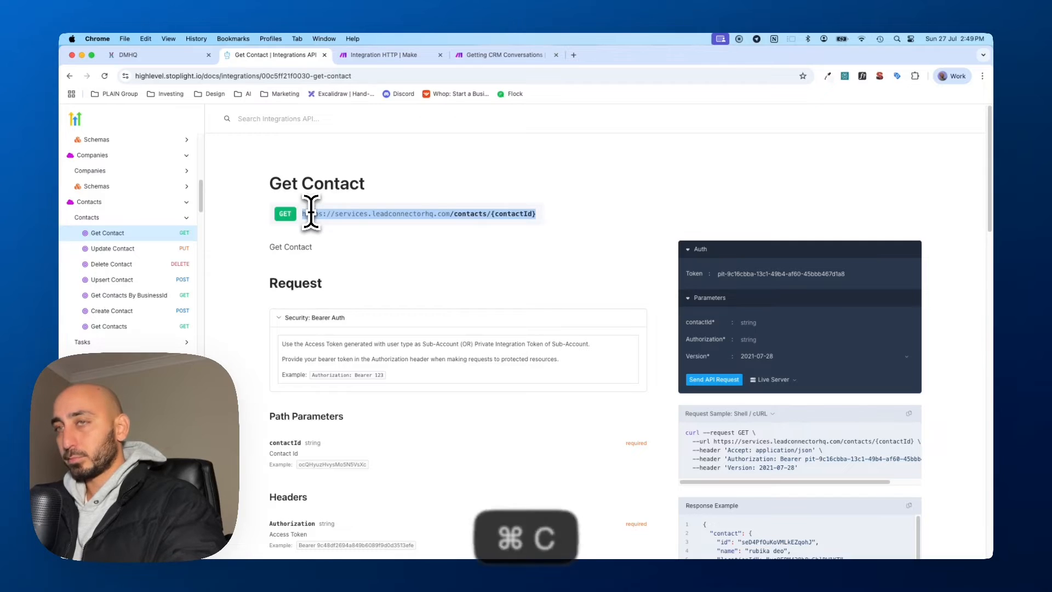
pyautogui.click(391, 57)
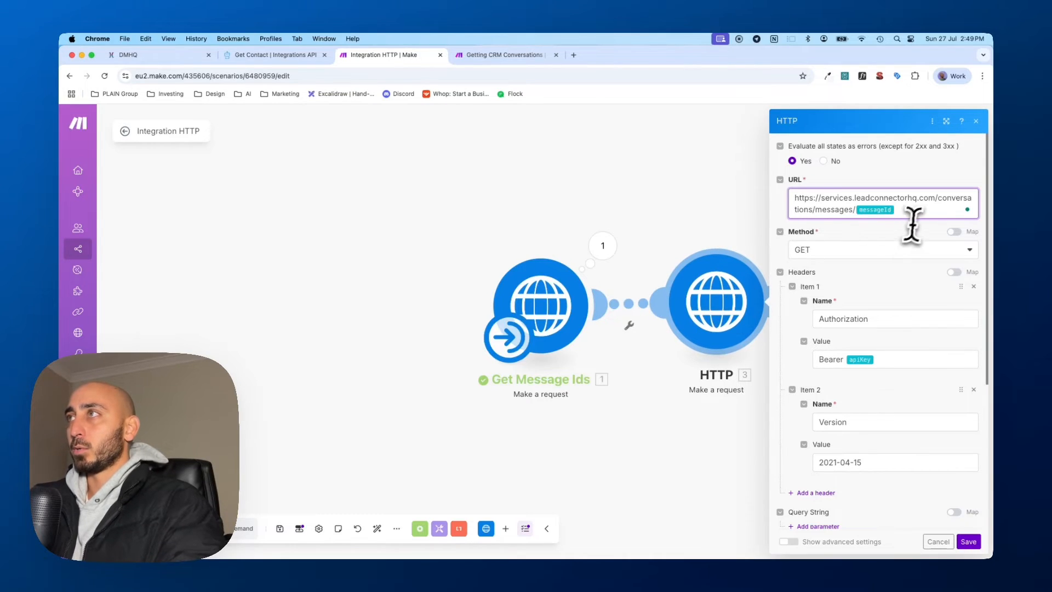
pyautogui.press('super+a')
pyautogui.press('super+v')
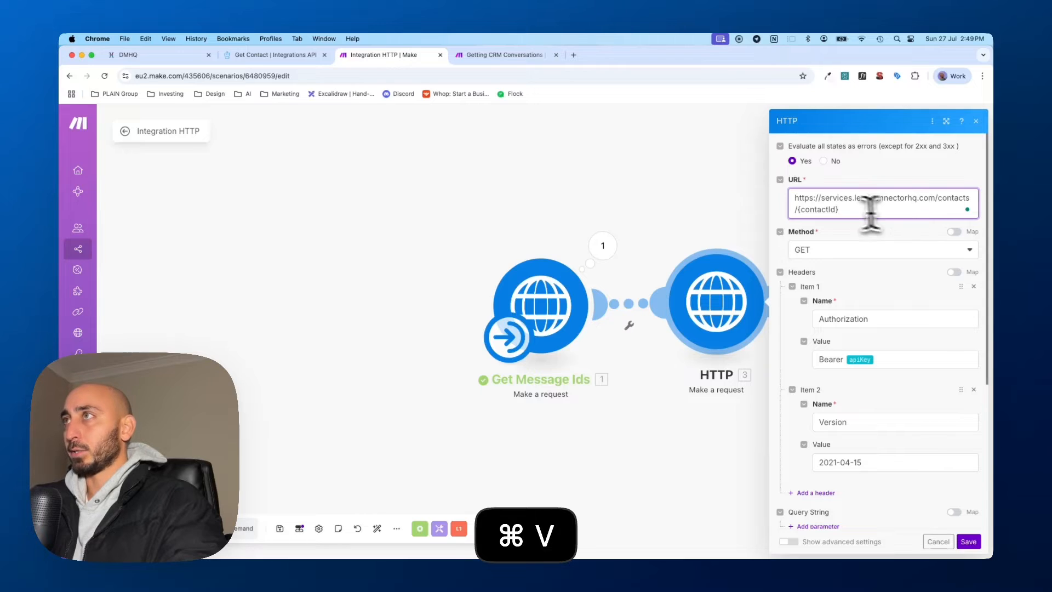
pyautogui.moveTo(799, 213); pyautogui.dragTo(815, 221)
pyautogui.press('BackSpace')
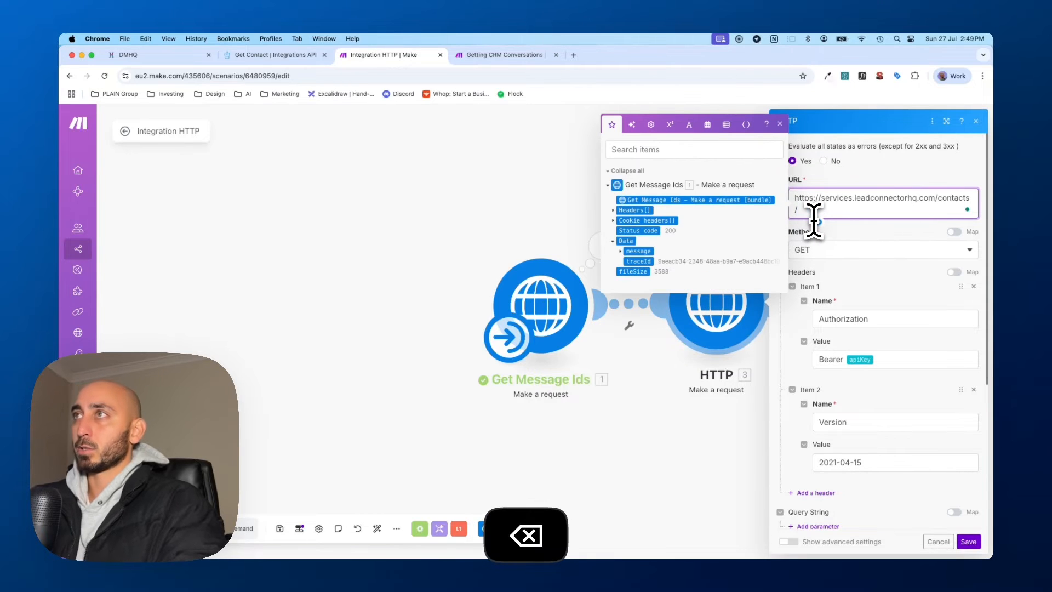
# Append the contactId from the Get Message Ids message data to the URL and save the module
pyautogui.click(629, 252)
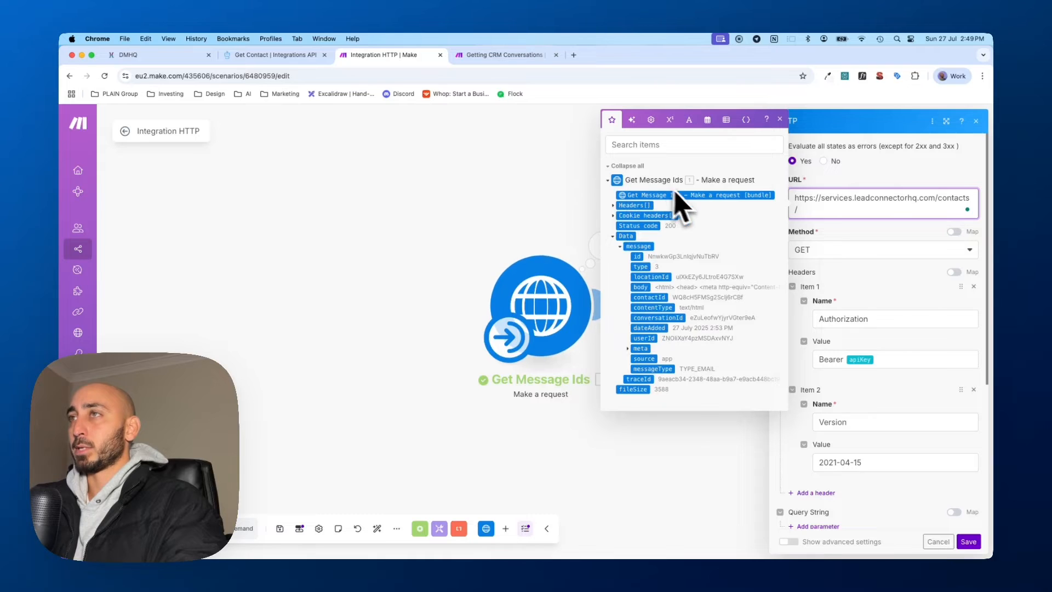
pyautogui.click(660, 298)
pyautogui.press('BackSpace')
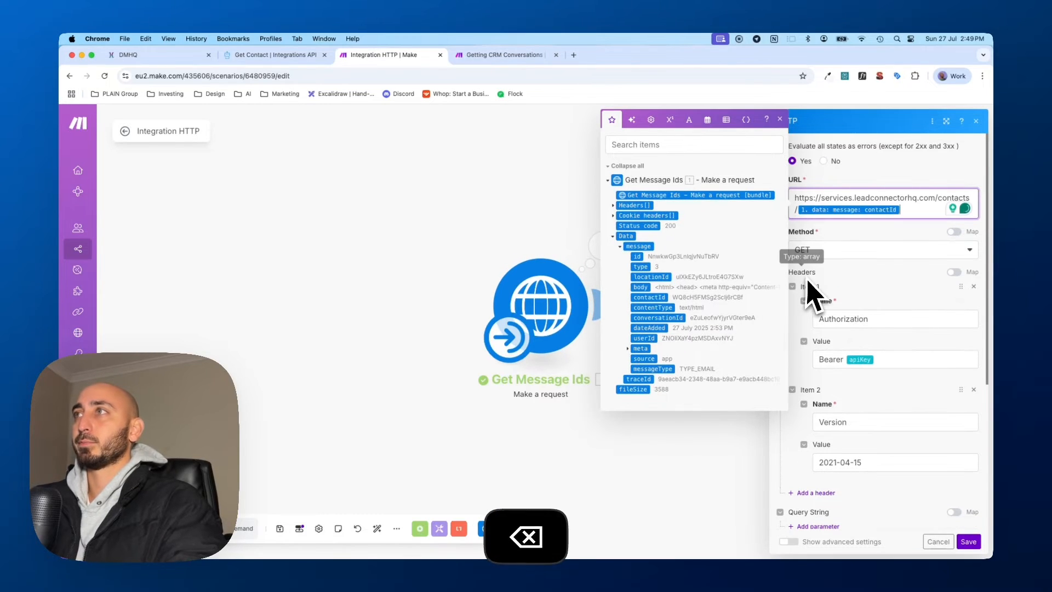
pyautogui.click(873, 247)
pyautogui.scroll(-3, 855, 296)
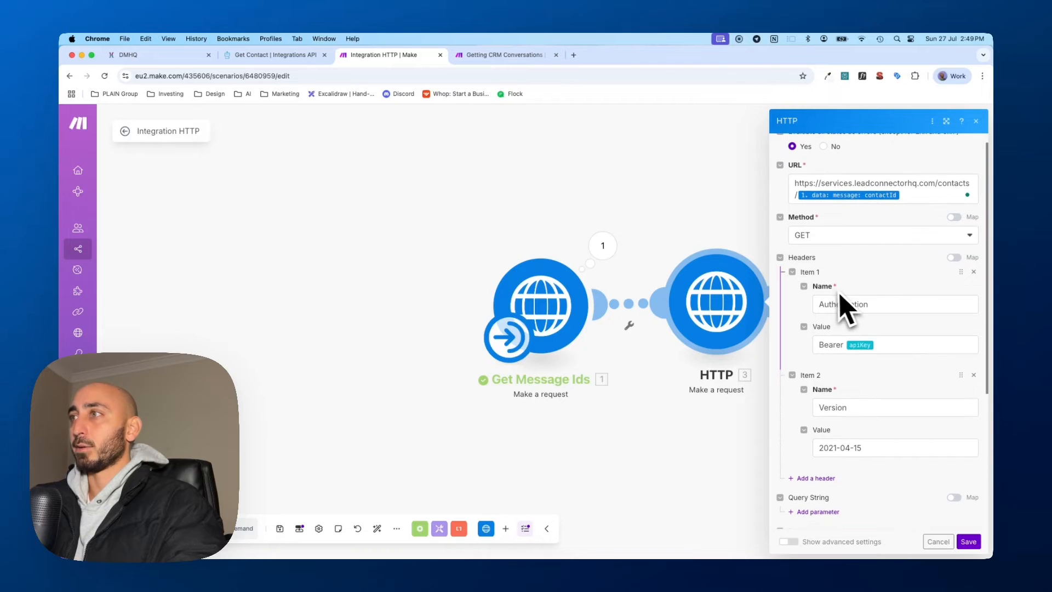
pyautogui.click(969, 541)
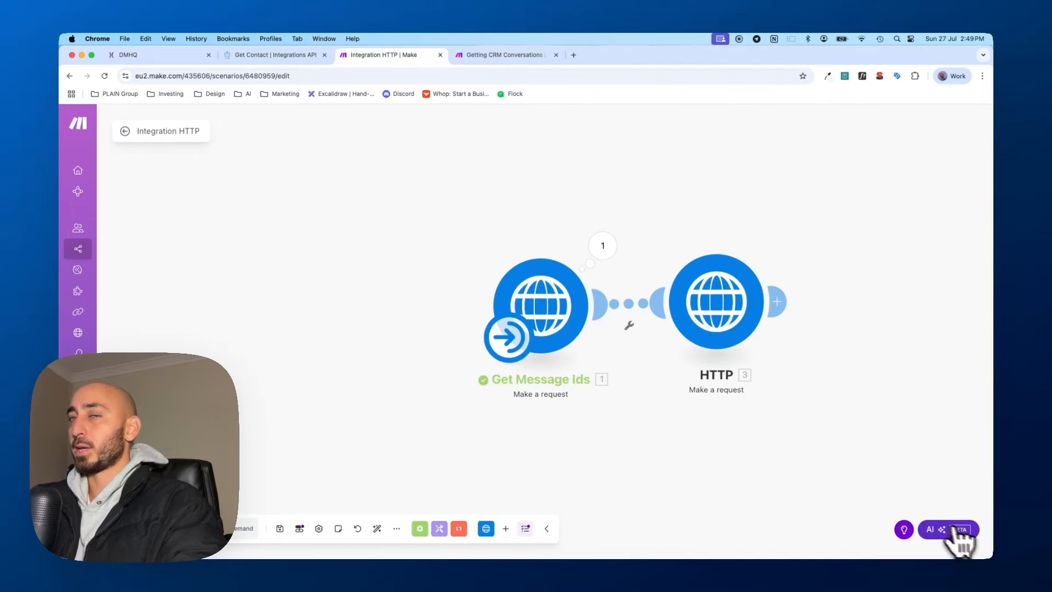
# Run the scenario once with the prefilled inputs and examine the contact collection under Data in the second HTTP module's output
pyautogui.click(145, 529)
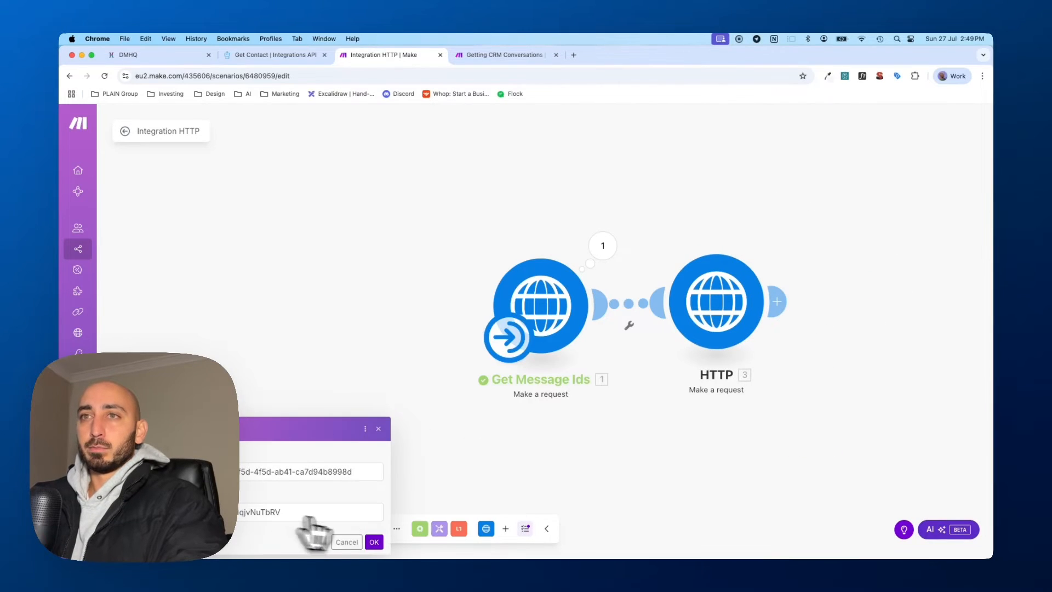
pyautogui.click(373, 542)
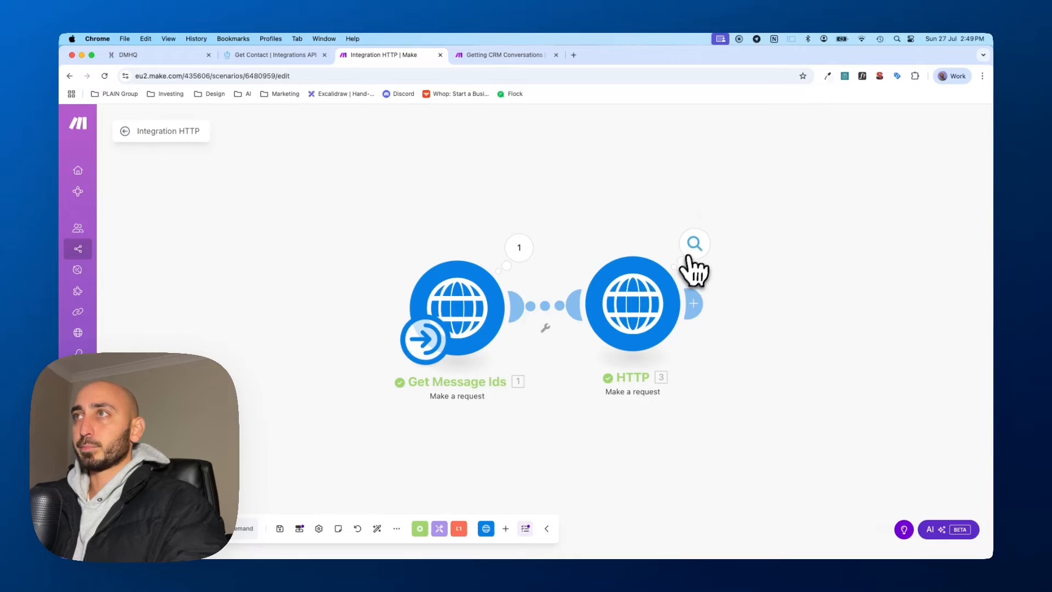
pyautogui.click(694, 249)
pyautogui.click(767, 449)
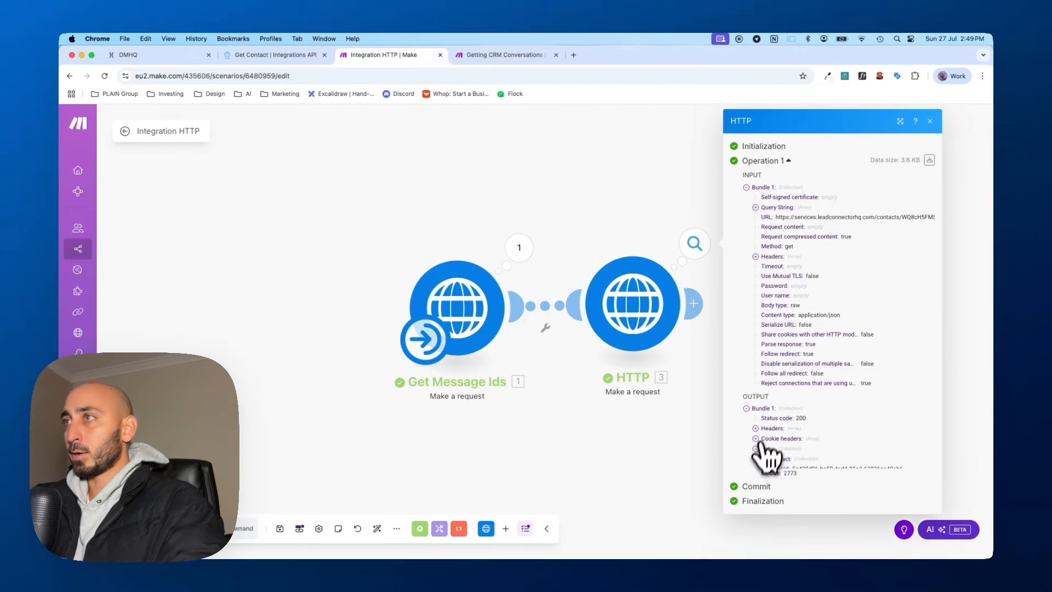
pyautogui.click(778, 459)
pyautogui.scroll(-5, 783, 443)
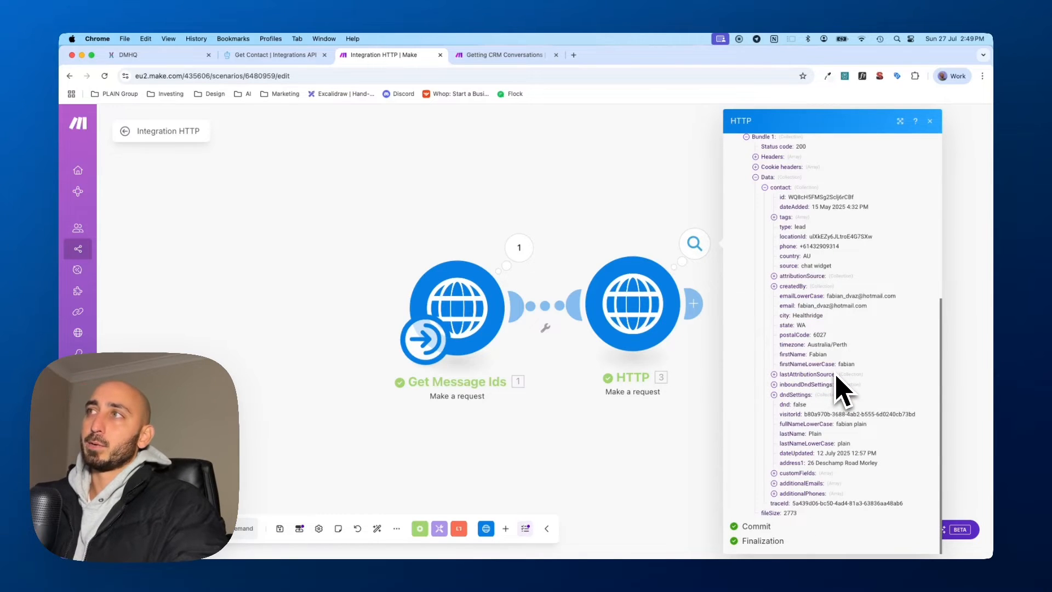
pyautogui.click(679, 456)
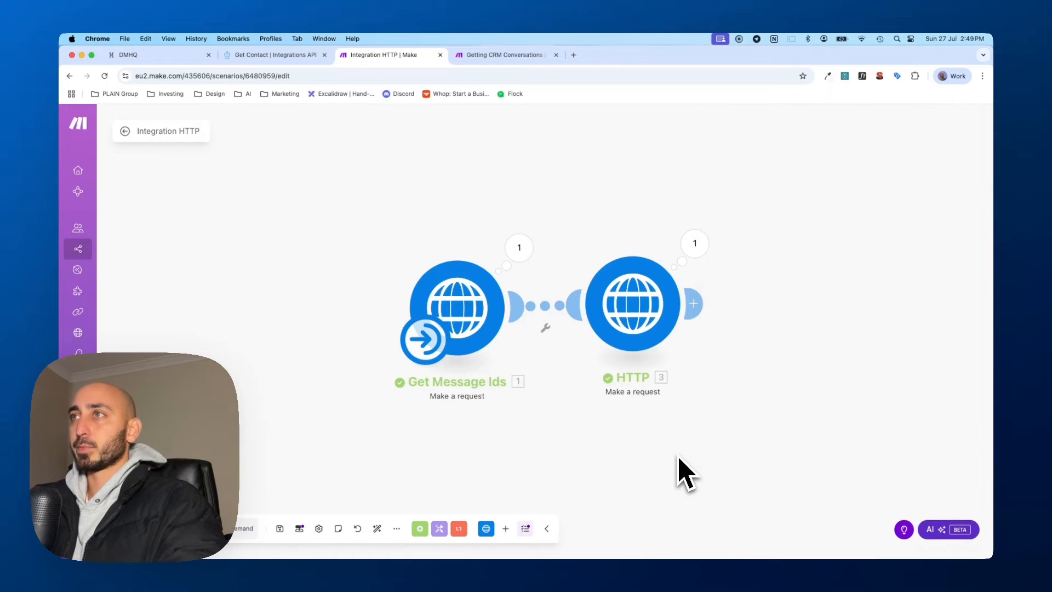
# Add a Tools Set multiple variables module after the second HTTP module
pyautogui.click(694, 304)
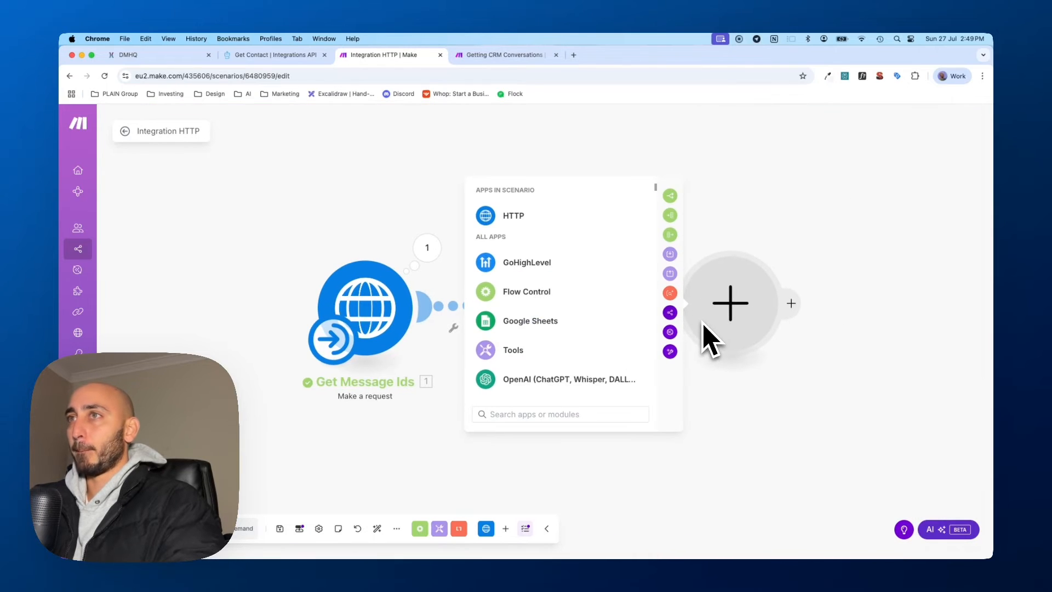
pyautogui.click(564, 352)
pyautogui.scroll(-3, 585, 318)
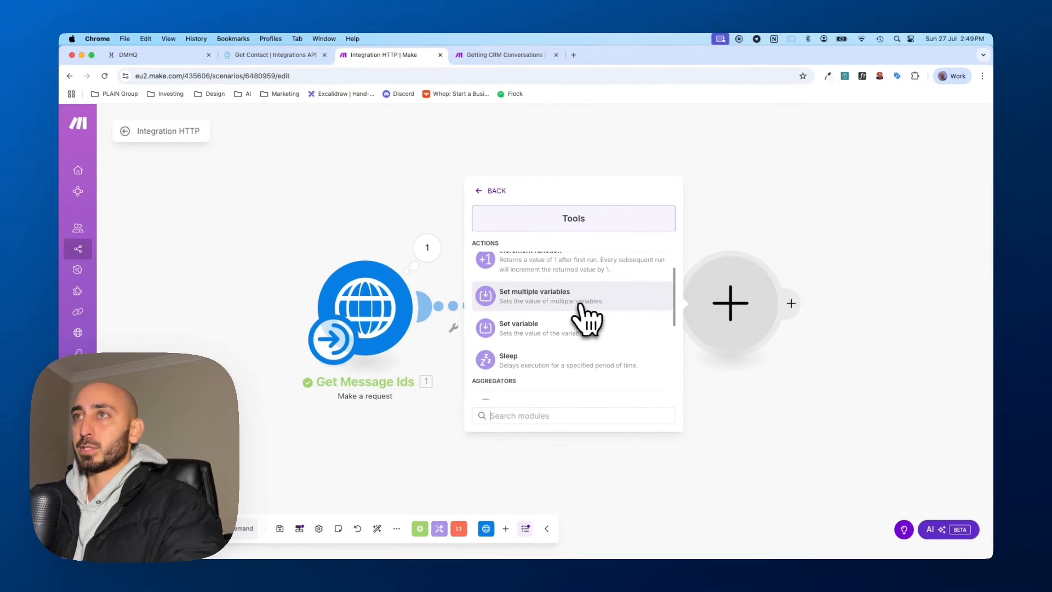
pyautogui.click(553, 299)
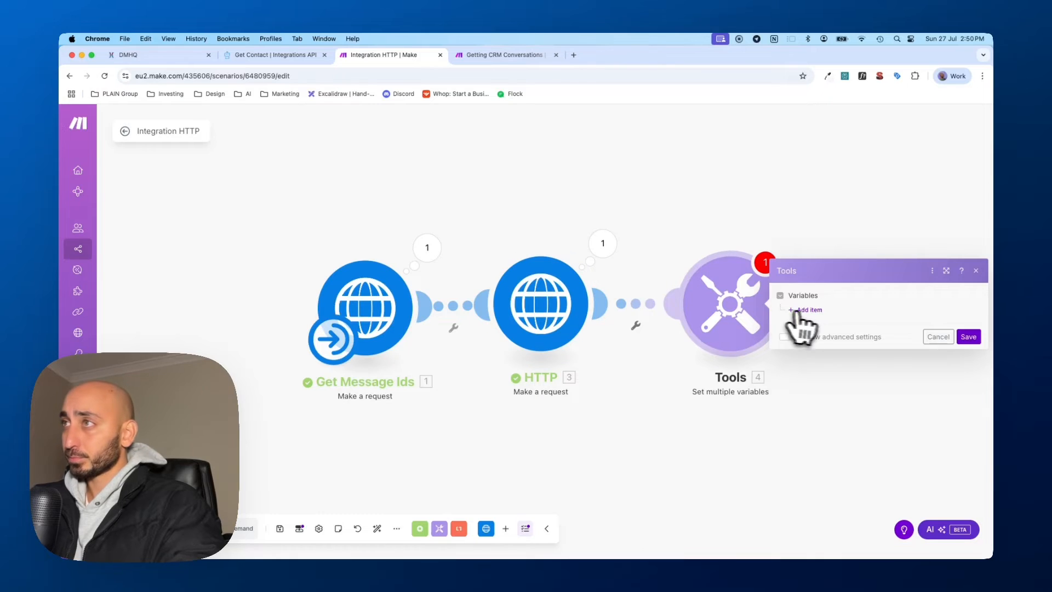
# Add a variable item to the Tools module and name it messageIds
pyautogui.click(795, 311)
pyautogui.click(849, 295)
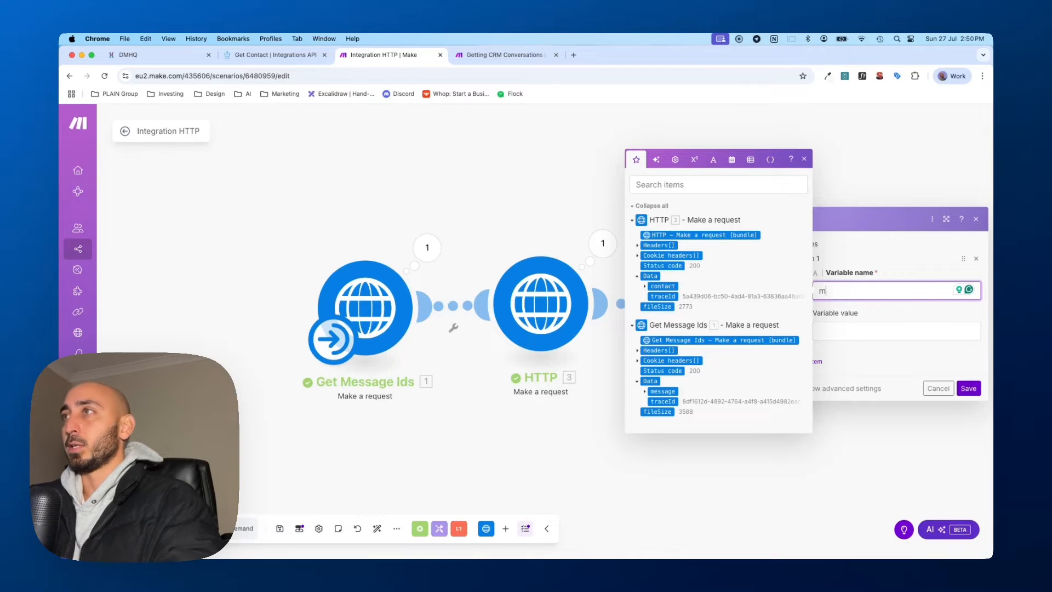
pyautogui.press('BackSpace')
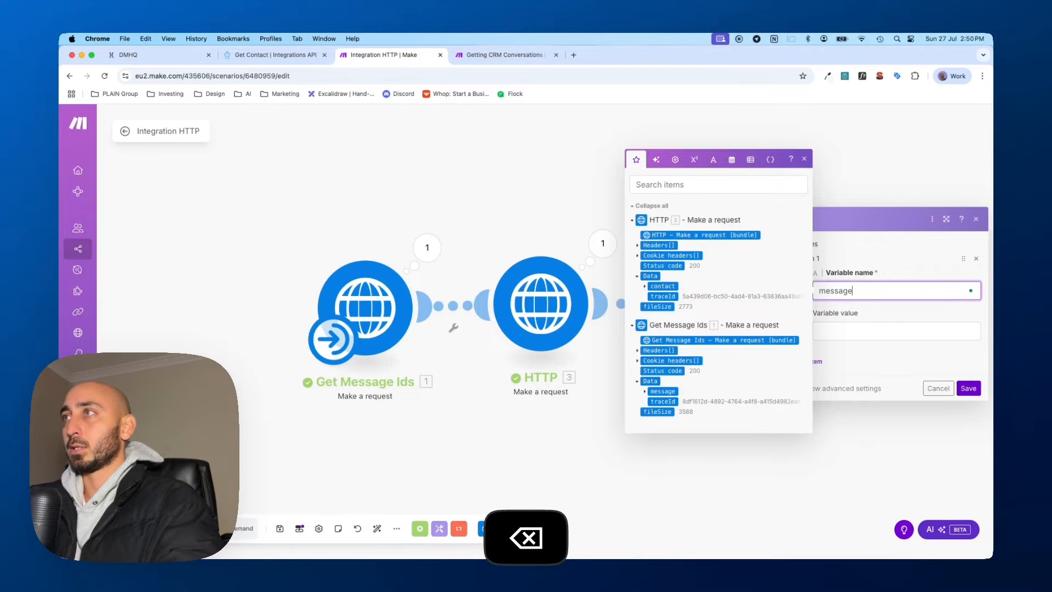
pyautogui.press('Tab')
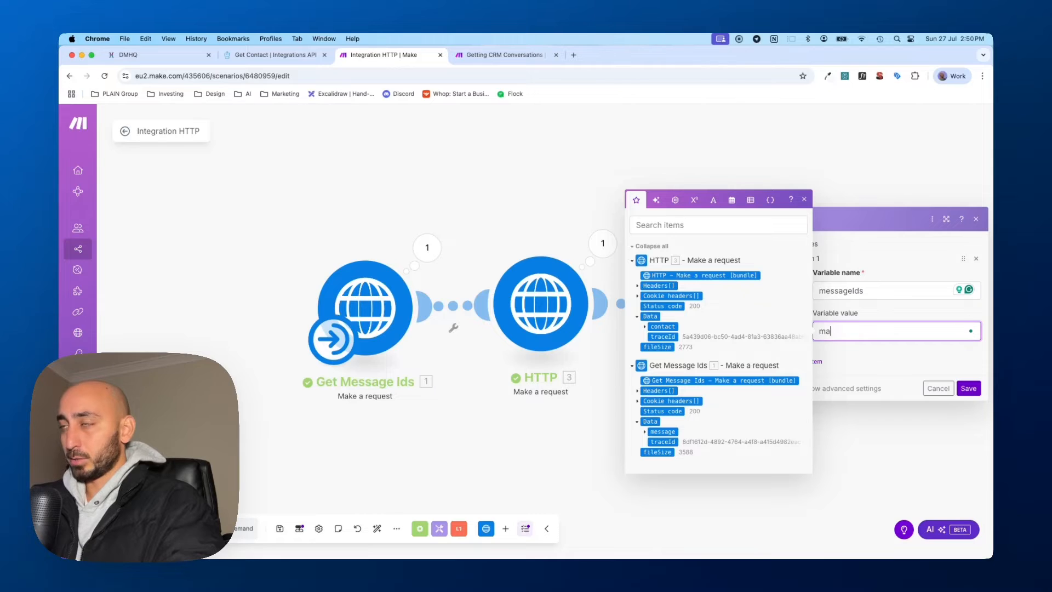
# Start the messageIds variable's value as a map( function with the message's meta email messageIds[] array as first argument, followed by a semicolon
pyautogui.write('map(')
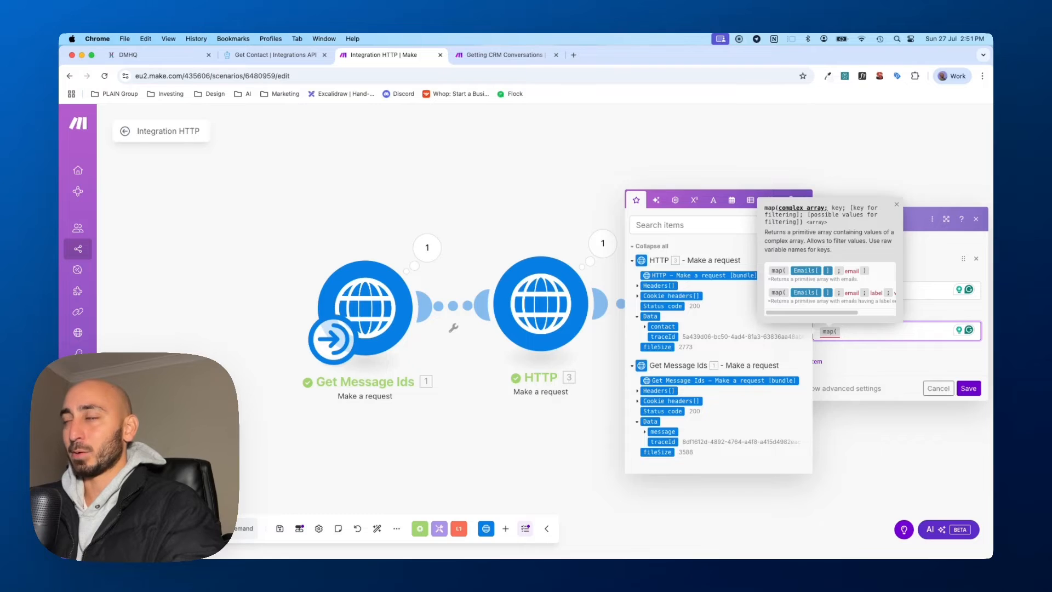
pyautogui.click(911, 363)
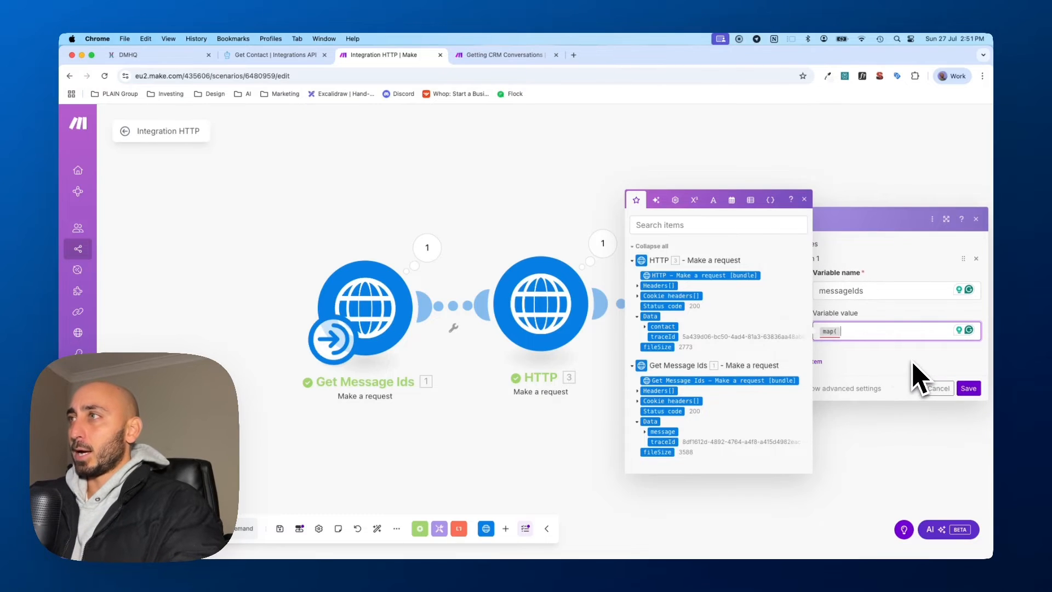
pyautogui.click(645, 432)
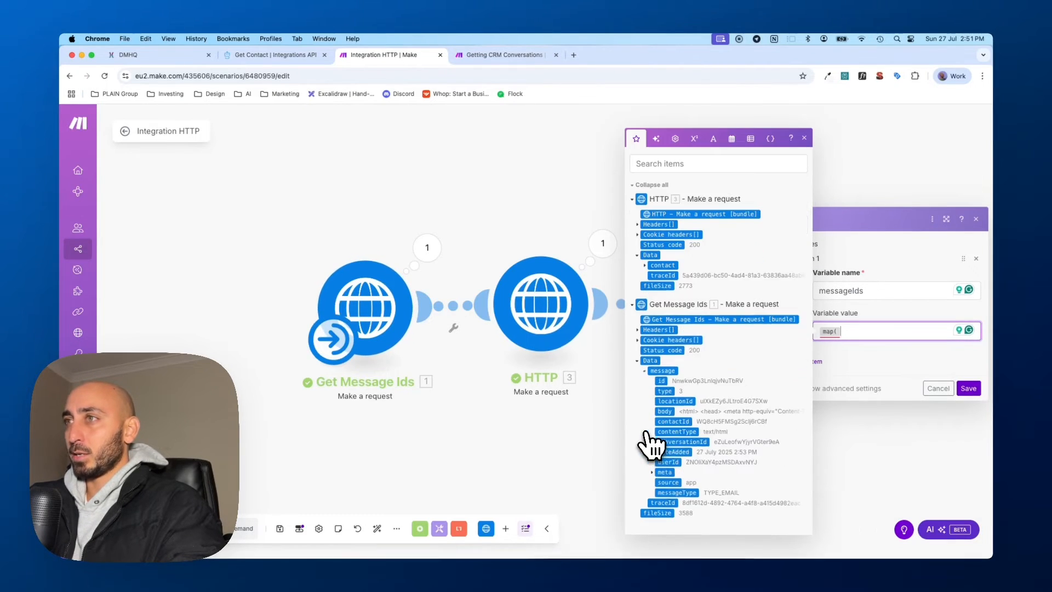
pyautogui.click(654, 472)
pyautogui.click(668, 479)
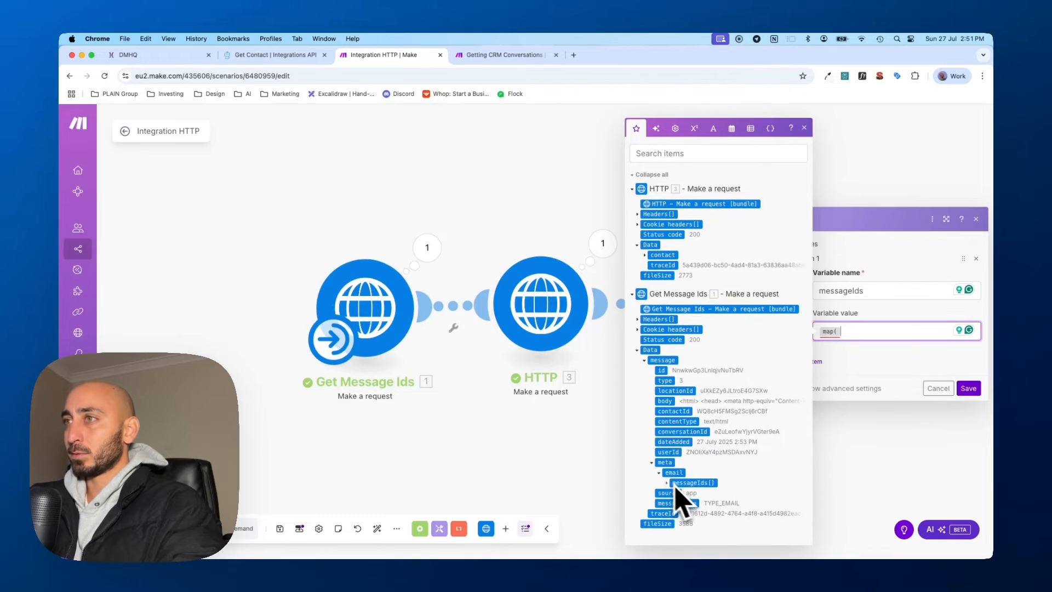
pyautogui.click(704, 489)
pyautogui.click(857, 332)
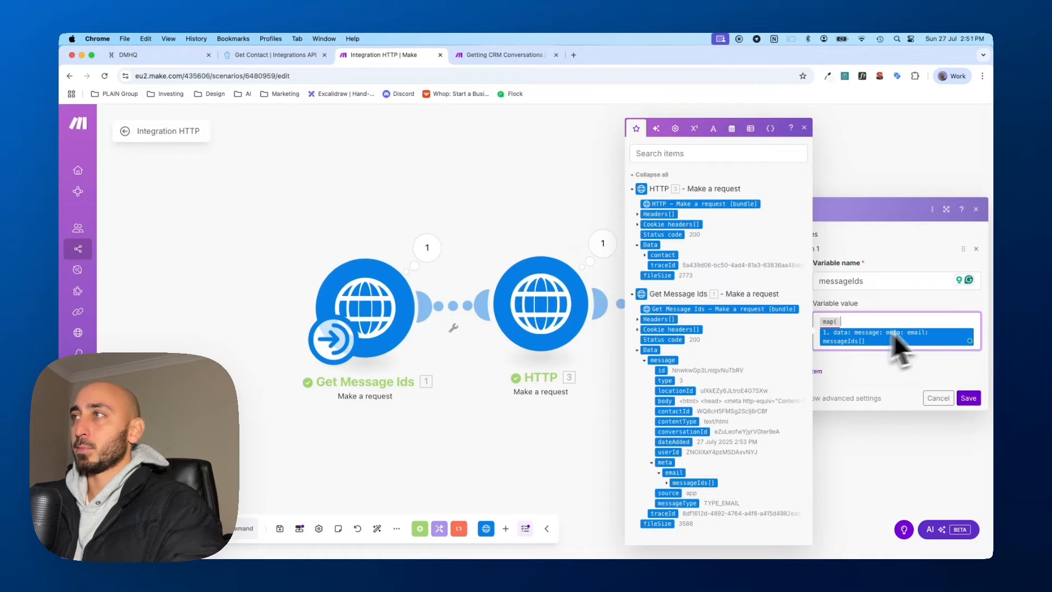
pyautogui.click(975, 334)
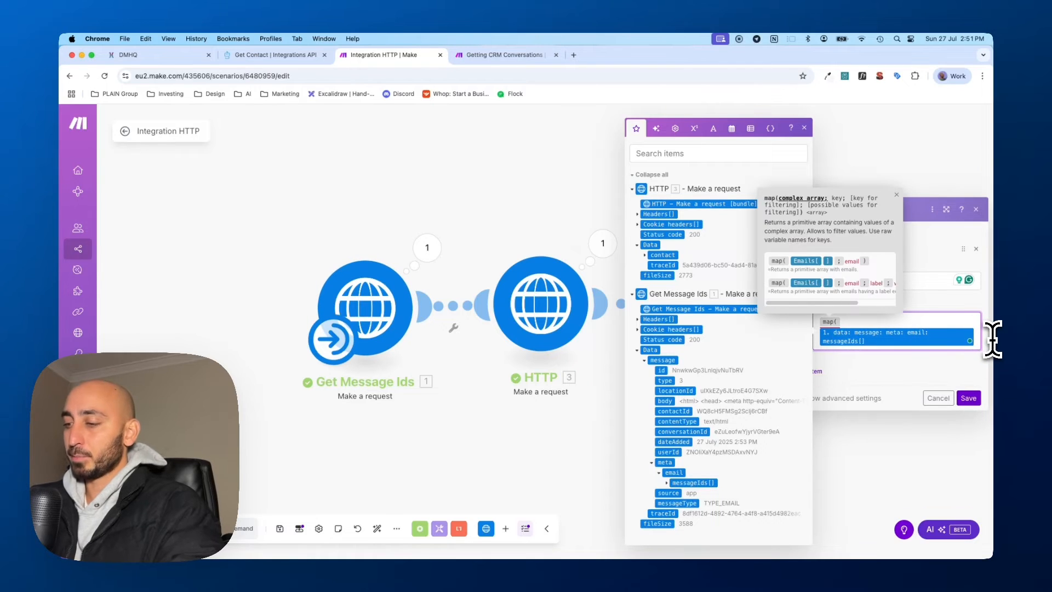
pyautogui.write(';')
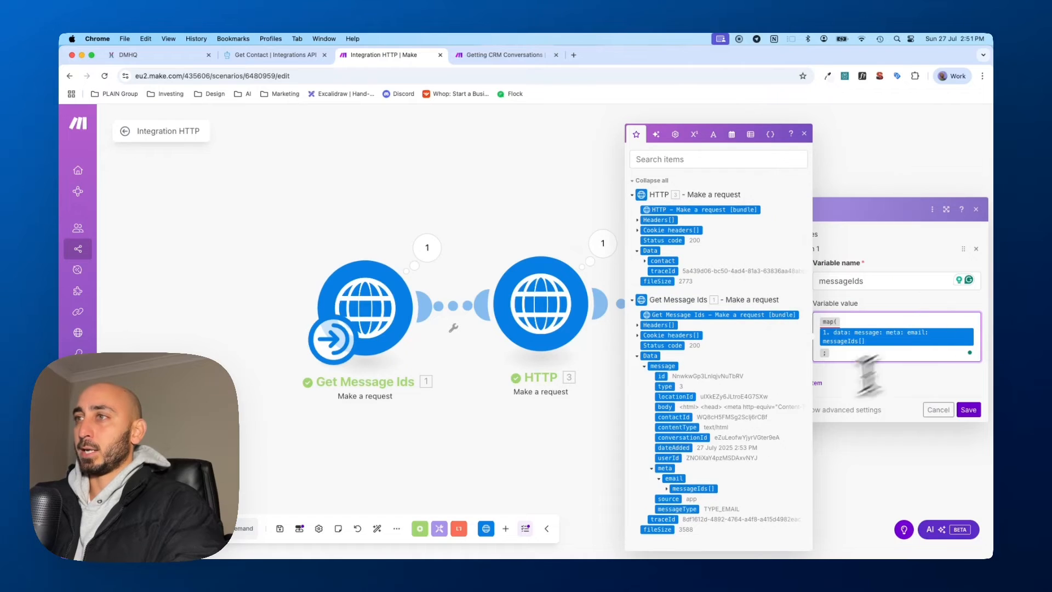
# Examine the messageIds array under Data, message, meta, email in the Get Message Ids module's output
pyautogui.click(667, 488)
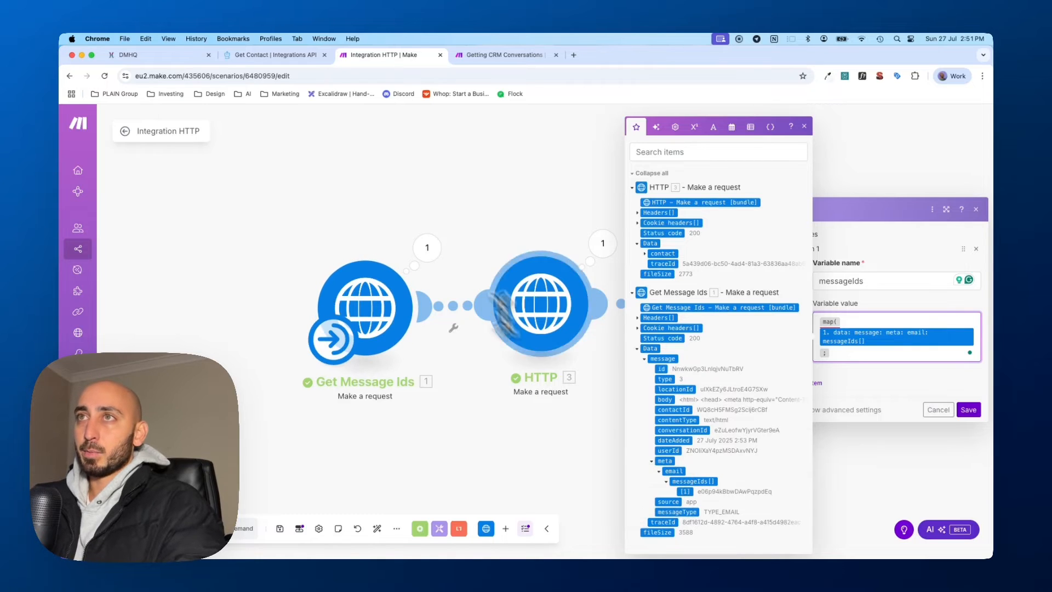
pyautogui.click(434, 245)
pyautogui.click(435, 245)
pyautogui.click(491, 450)
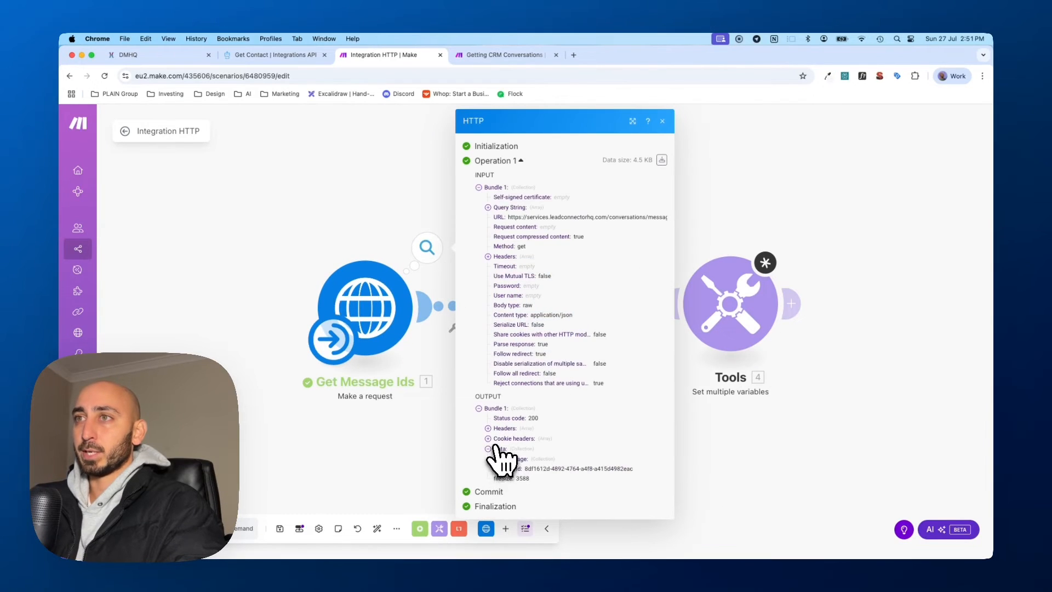
pyautogui.click(497, 459)
pyautogui.scroll(-2, 521, 460)
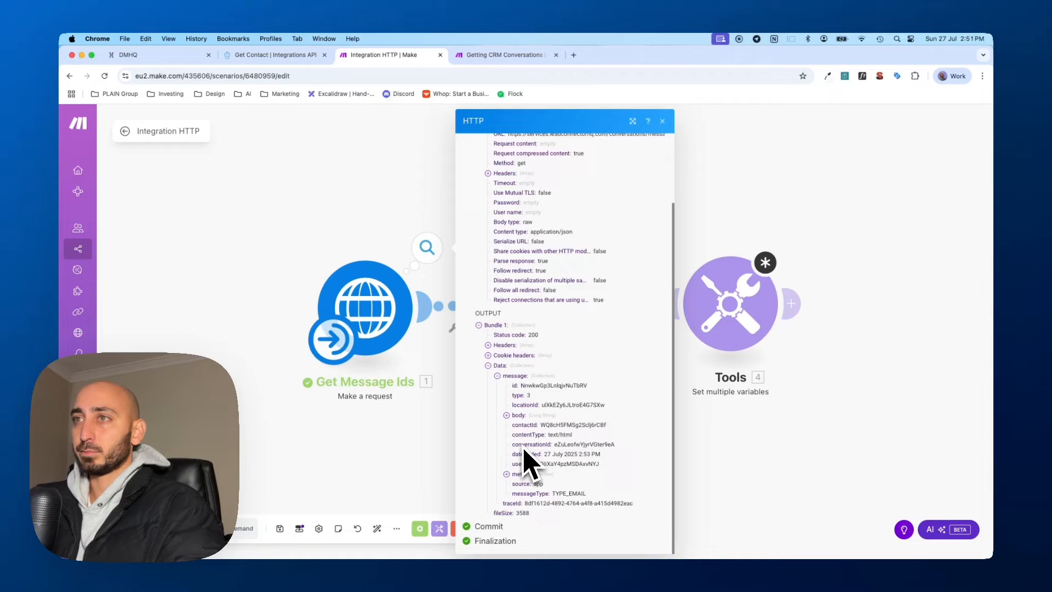
pyautogui.click(507, 475)
pyautogui.click(516, 485)
pyautogui.scroll(-1, 525, 485)
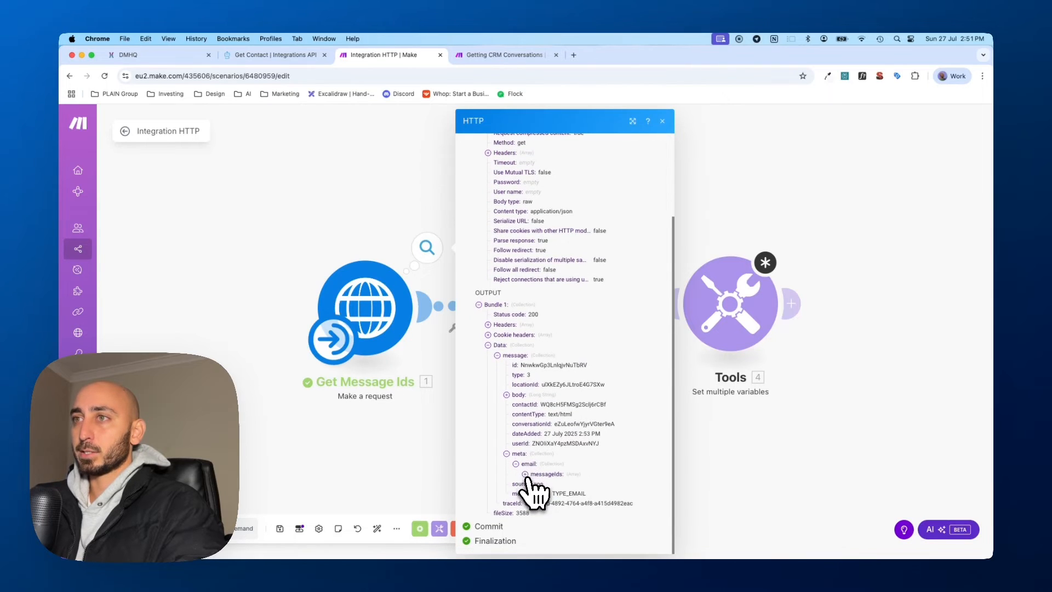
pyautogui.click(525, 475)
pyautogui.scroll(-1, 537, 494)
pyautogui.moveTo(547, 465); pyautogui.dragTo(617, 479)
pyautogui.click(618, 476)
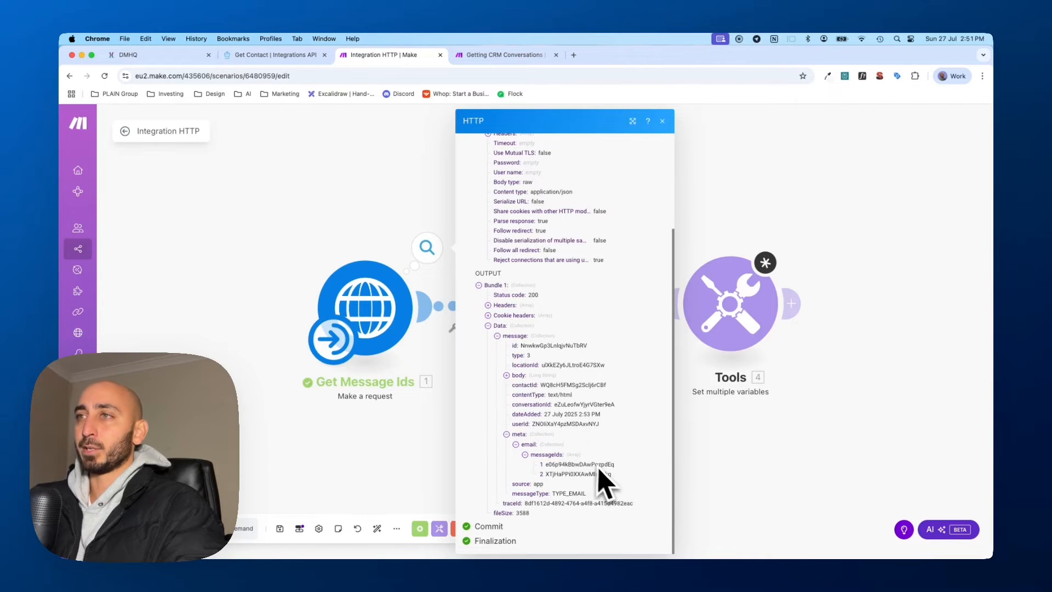
pyautogui.moveTo(547, 464); pyautogui.dragTo(599, 482)
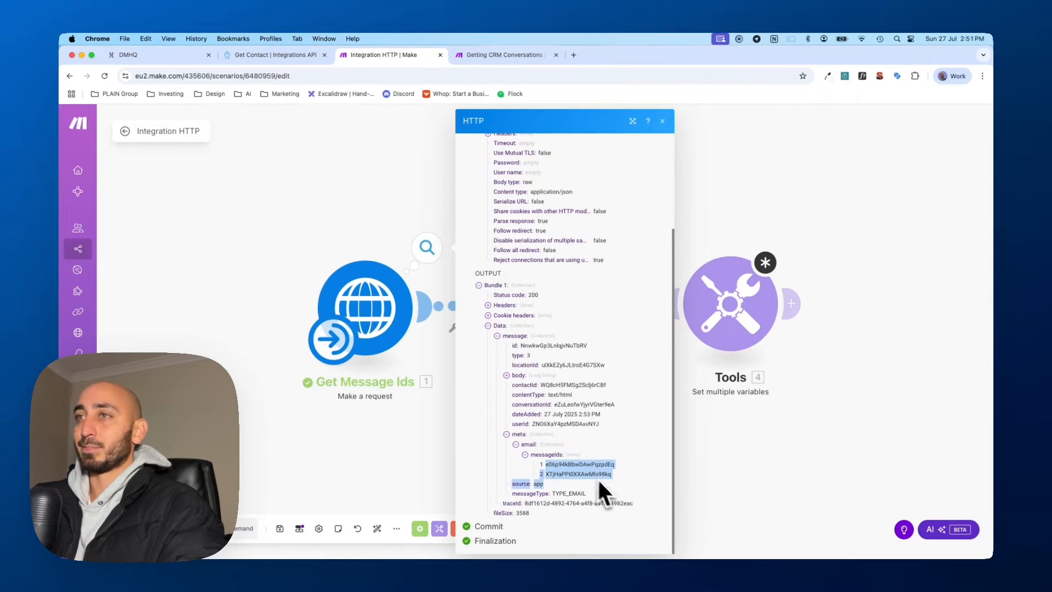
pyautogui.click(619, 477)
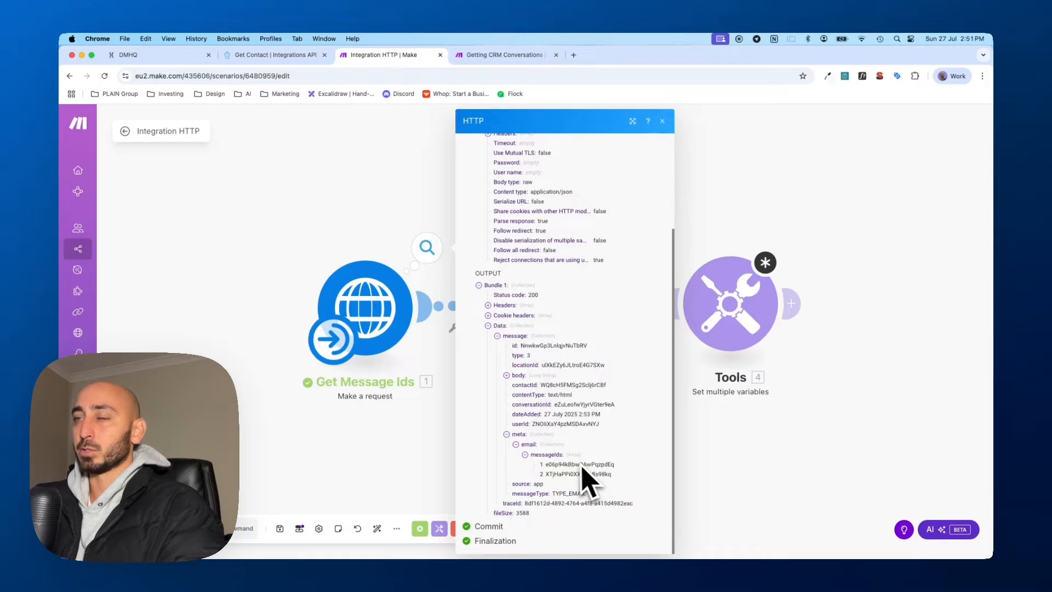
pyautogui.moveTo(546, 464); pyautogui.dragTo(617, 465)
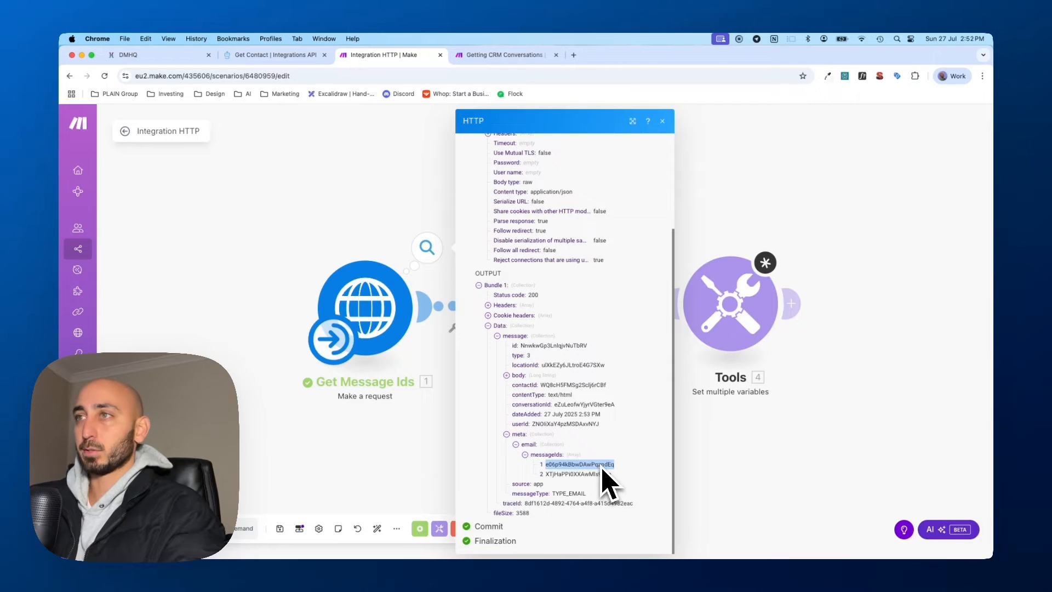
# Complete the messageIds variable's map function in the Tools module with 1 as key and a closing parenthesis, and save the module
pyautogui.click(714, 333)
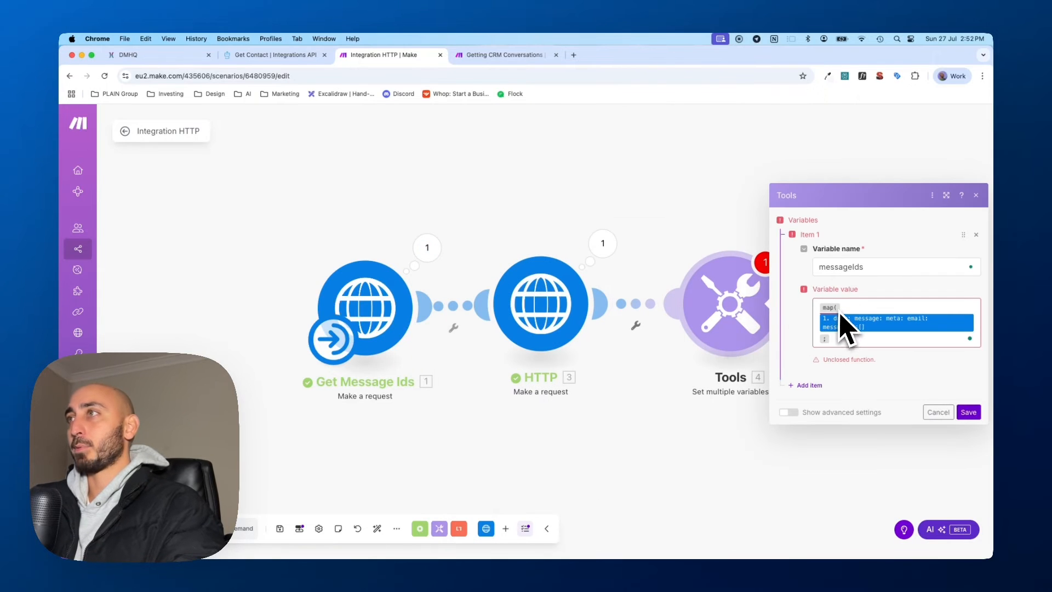
pyautogui.click(842, 336)
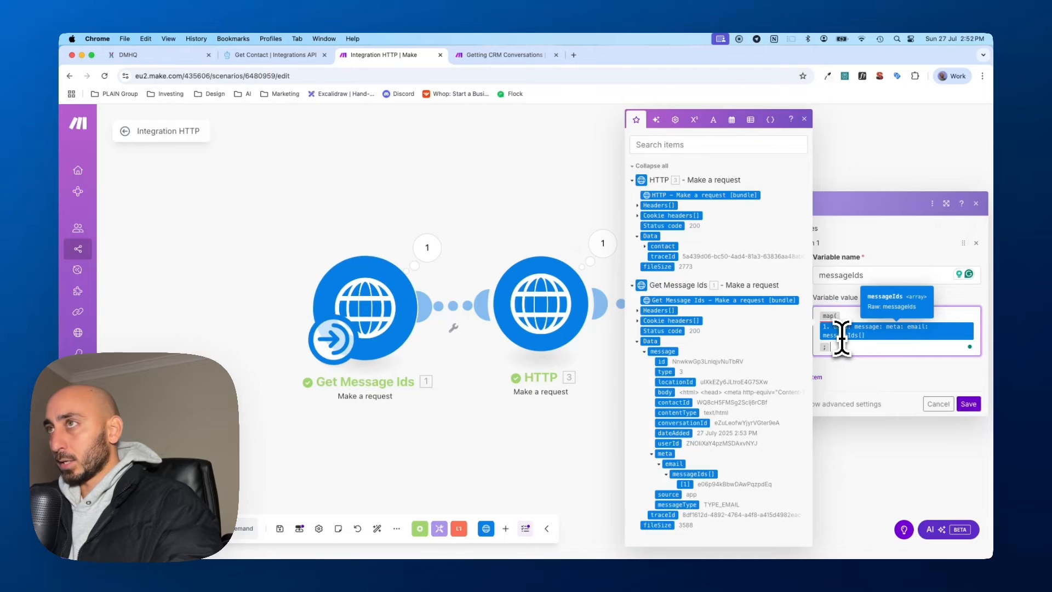
pyautogui.click(692, 489)
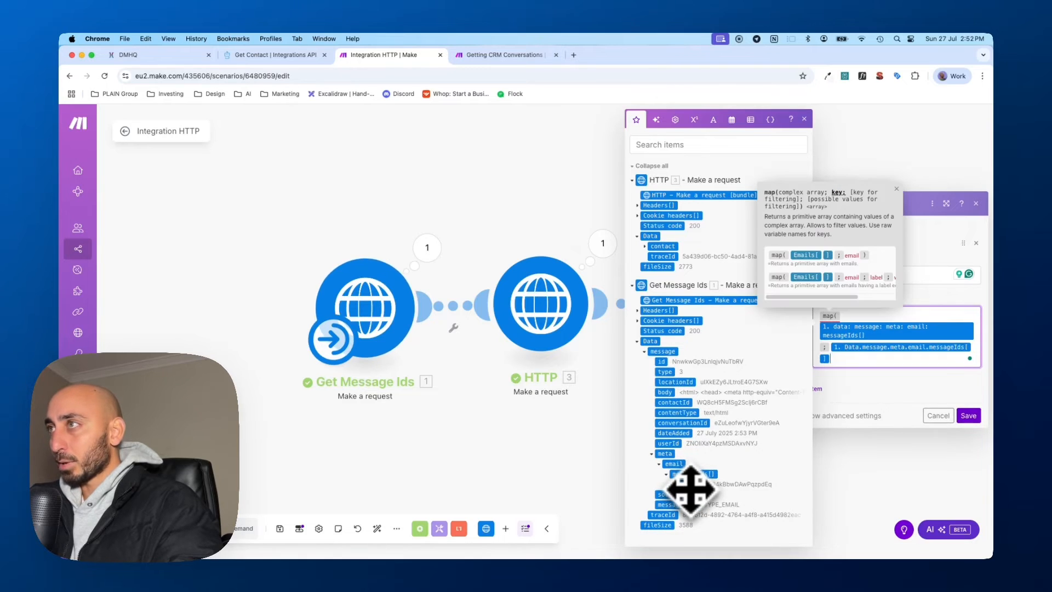
pyautogui.press('BackSpace')
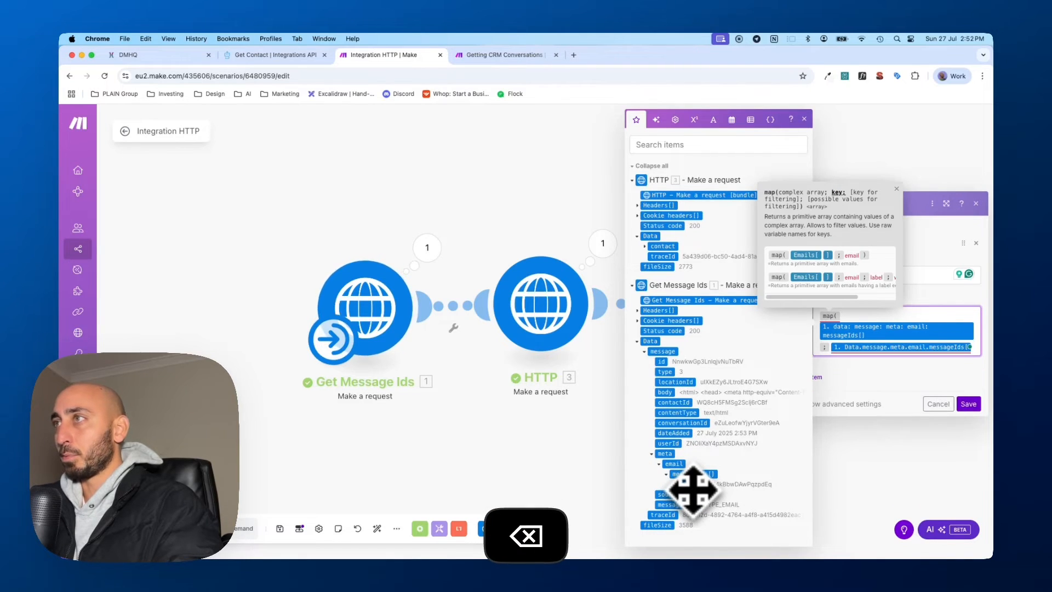
pyautogui.press('BackSpace')
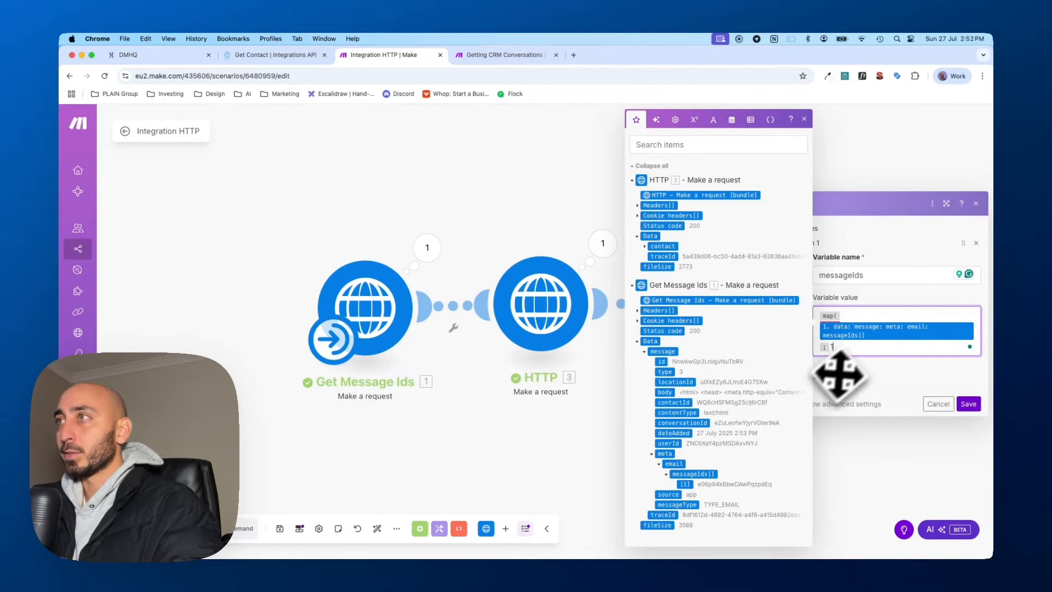
pyautogui.write('1)')
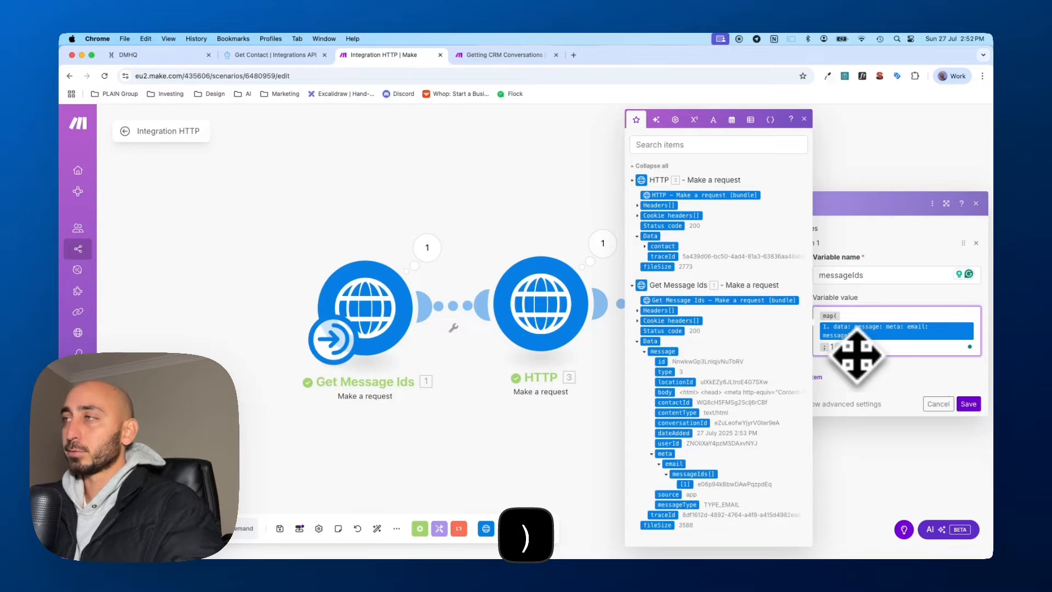
pyautogui.click(968, 404)
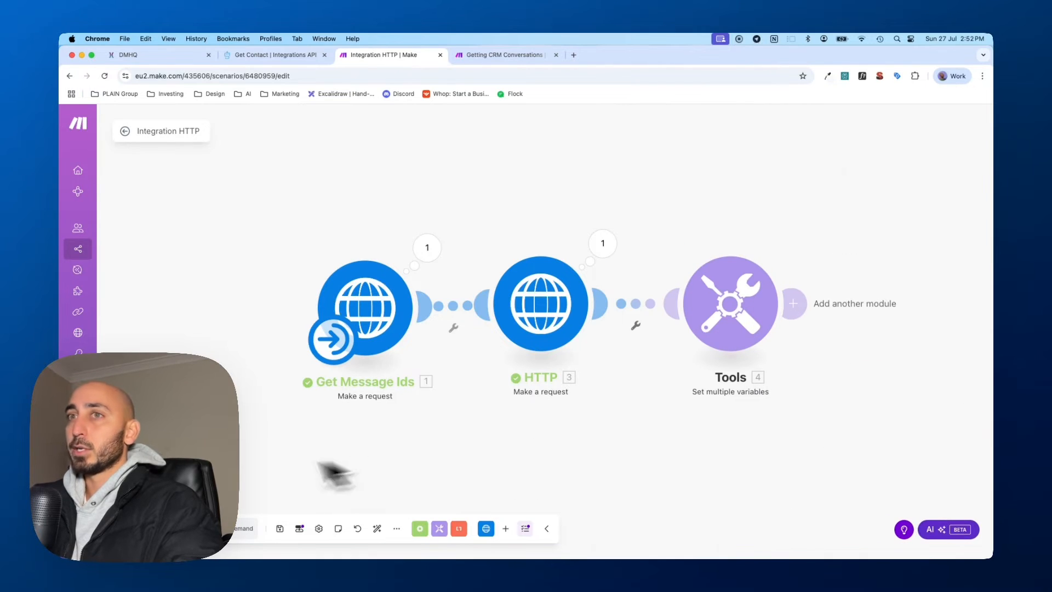
# Run the scenario once with the prefilled inputs and examine the messageIds array in the Tools module's output
pyautogui.click(149, 529)
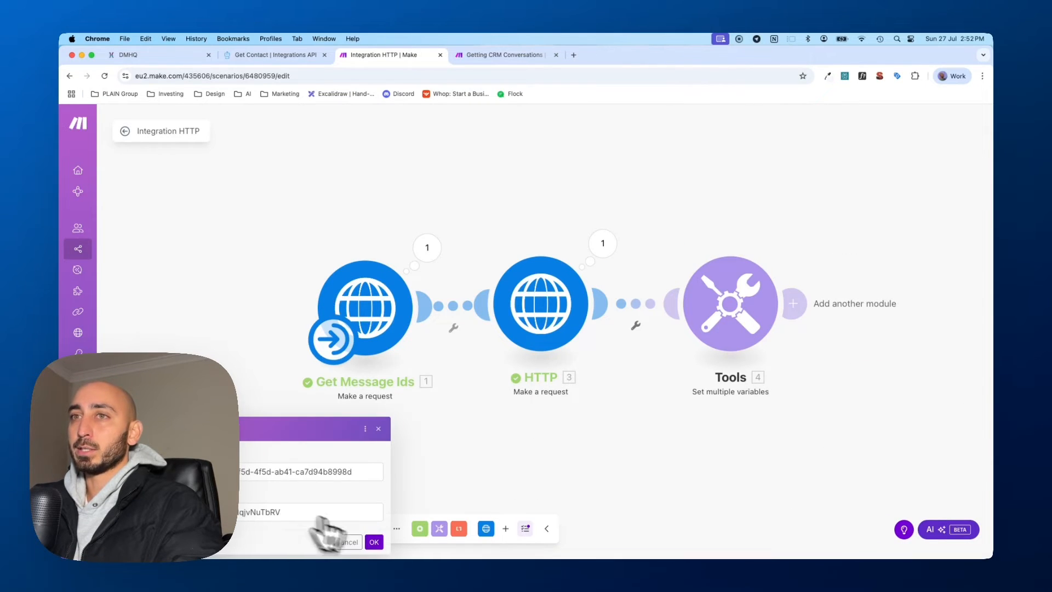
pyautogui.click(373, 542)
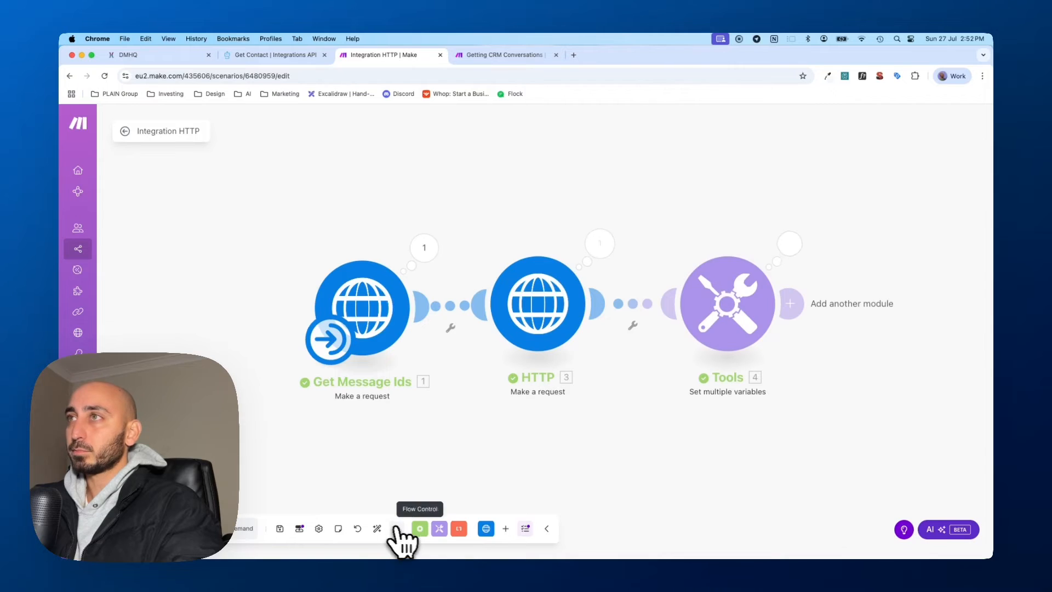
pyautogui.click(790, 243)
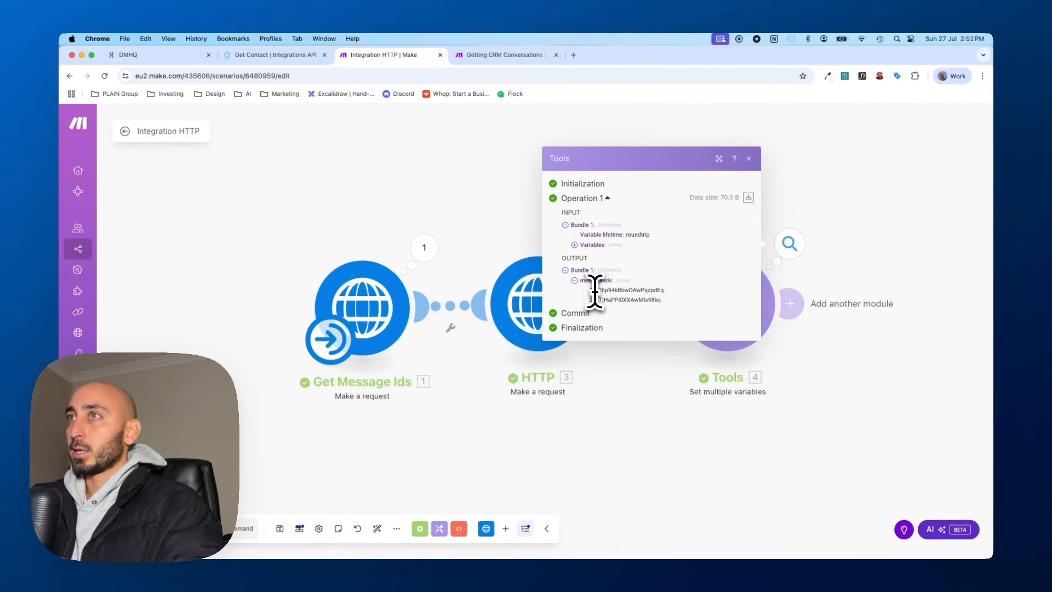
pyautogui.moveTo(595, 291)
pyautogui.mouseDown()
pyautogui.moveTo(667, 296)
pyautogui.moveTo(598, 296)
pyautogui.mouseUp()
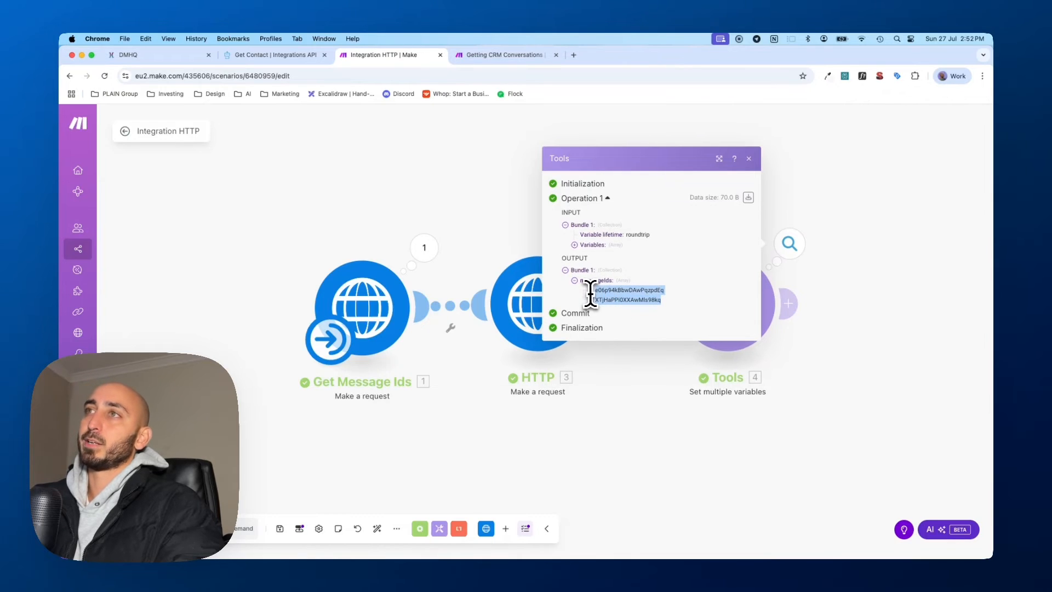
pyautogui.click(630, 435)
# Add a Flow Control Iterator after the Tools module with the Tools messageIds[] variable as its array, and save it
pyautogui.click(788, 306)
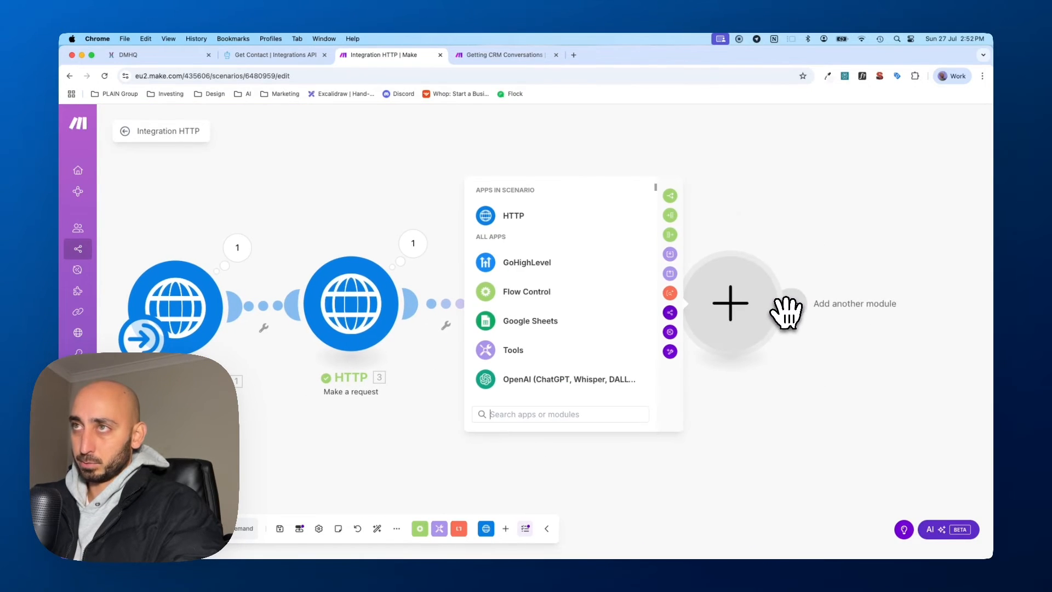
pyautogui.click(547, 293)
pyautogui.click(529, 345)
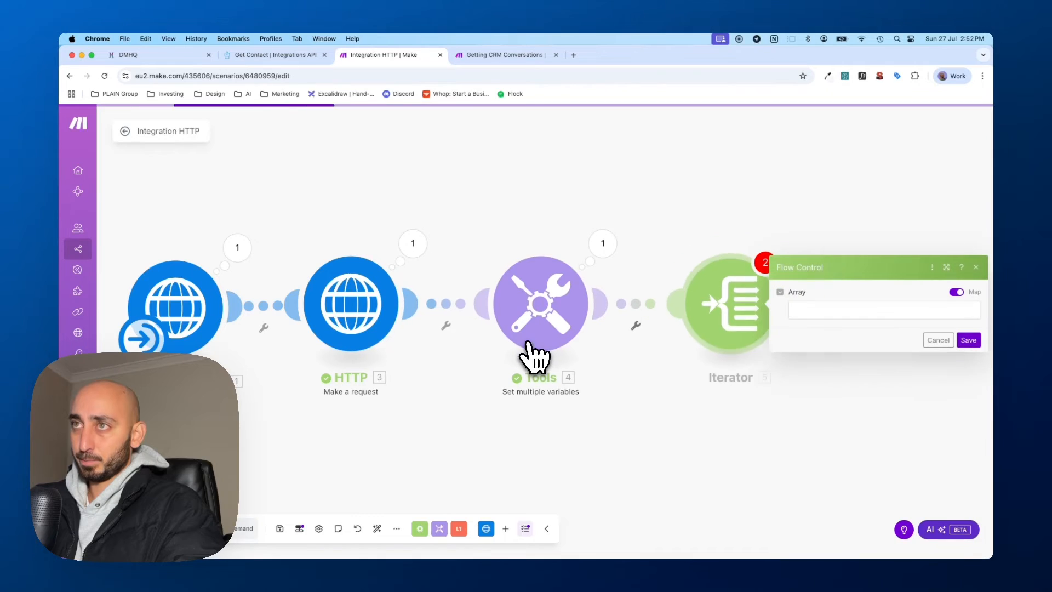
pyautogui.doubleClick(794, 296)
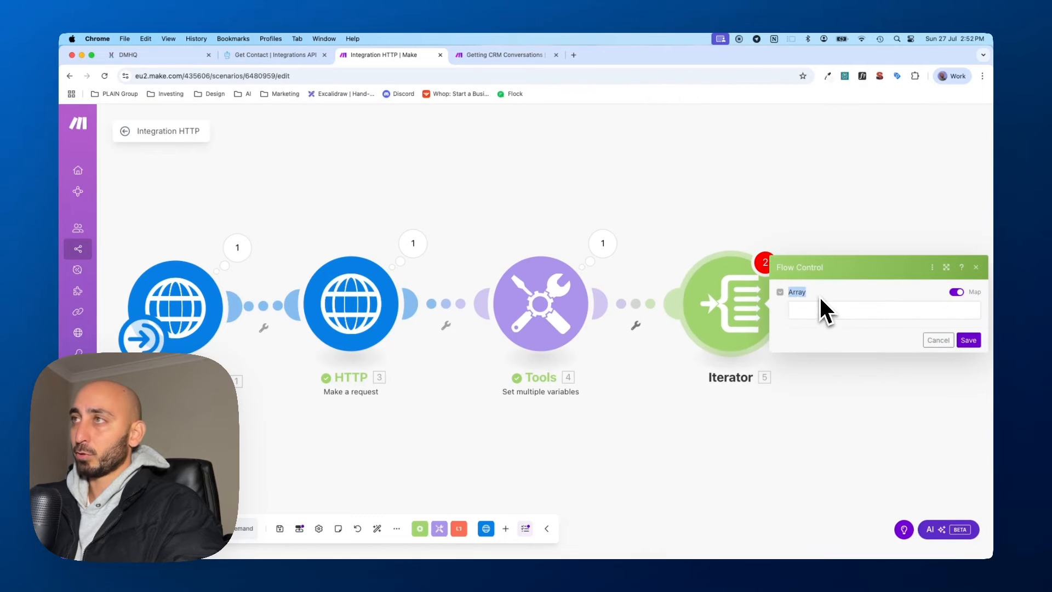
pyautogui.click(810, 311)
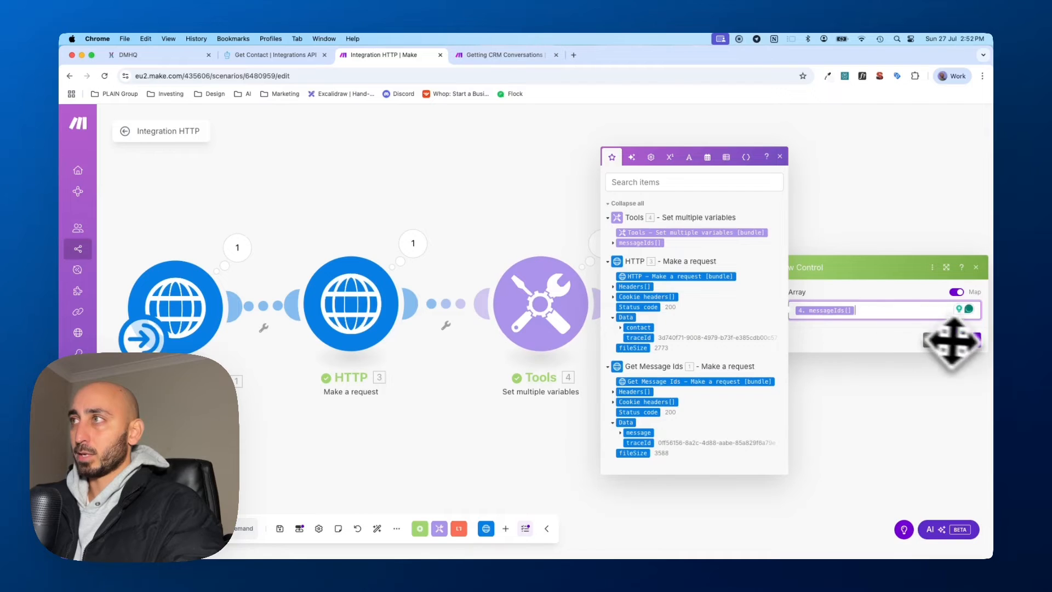
pyautogui.click(978, 357)
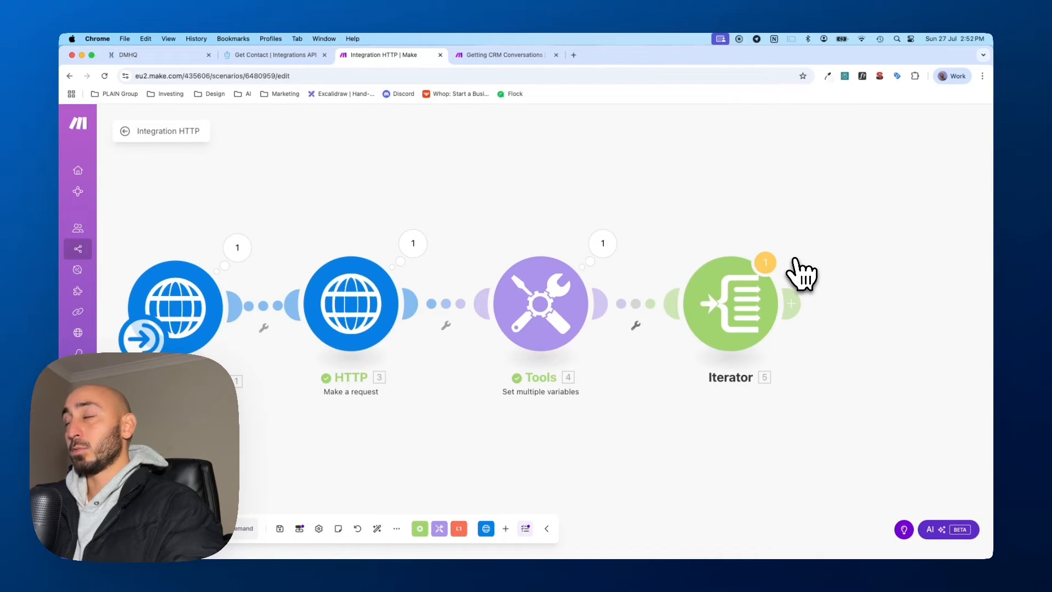
# Review the individual message IDs in the Tools module's output and the array mapped in the Iterator
pyautogui.click(603, 246)
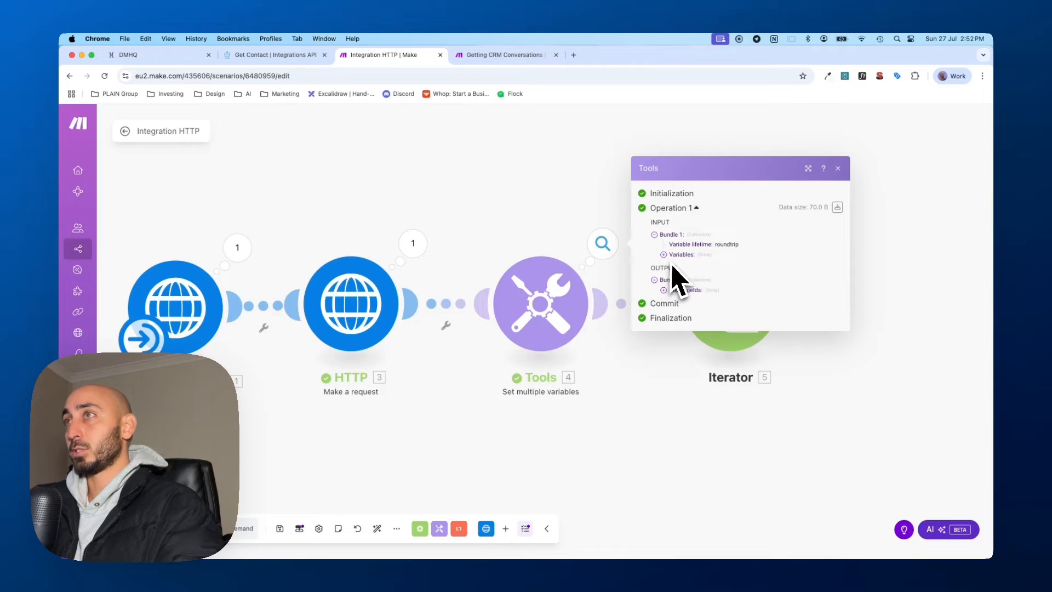
pyautogui.click(663, 291)
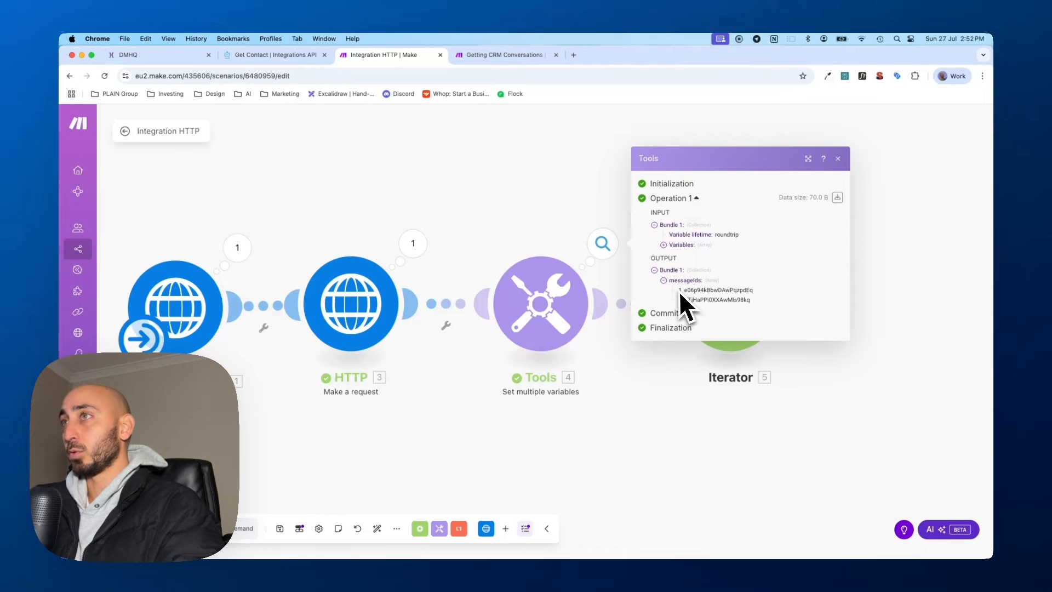
pyautogui.moveTo(682, 303); pyautogui.dragTo(755, 303)
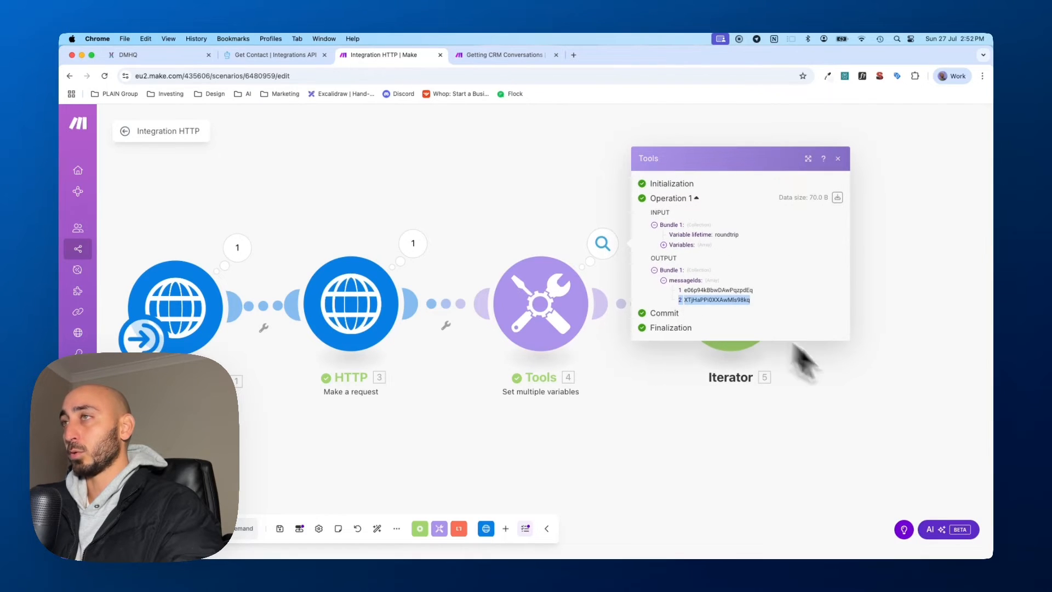
pyautogui.click(898, 410)
pyautogui.click(751, 299)
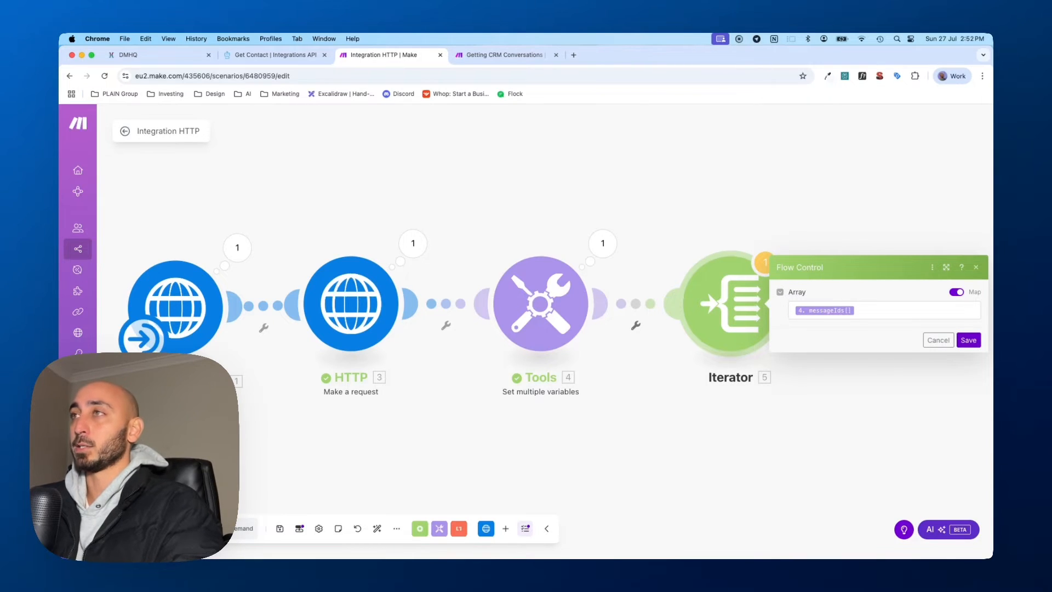
pyautogui.click(686, 222)
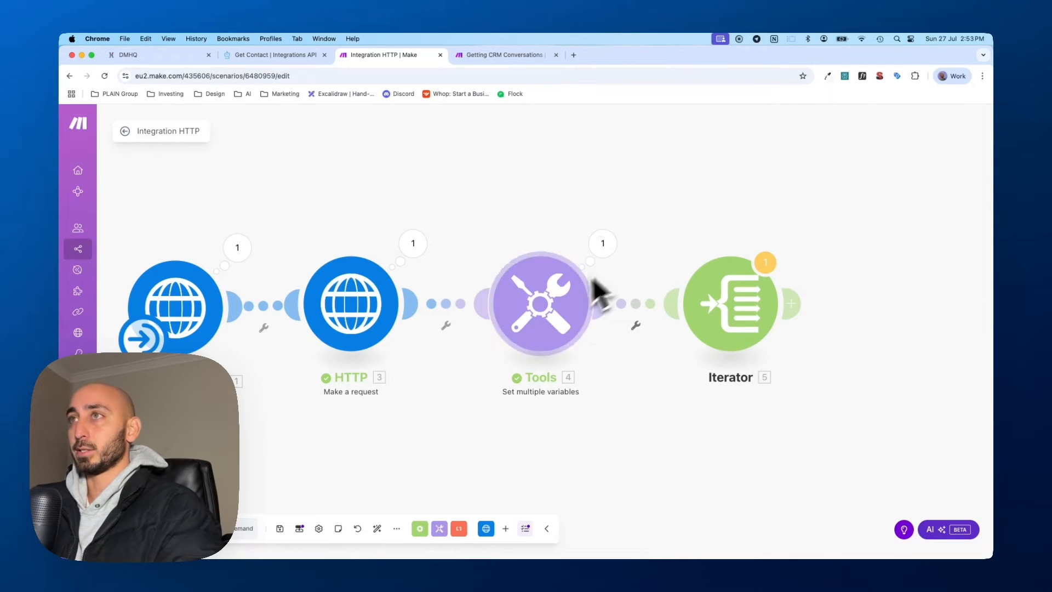
# Add a second variable item to the Tools module and name it contactName
pyautogui.click(563, 321)
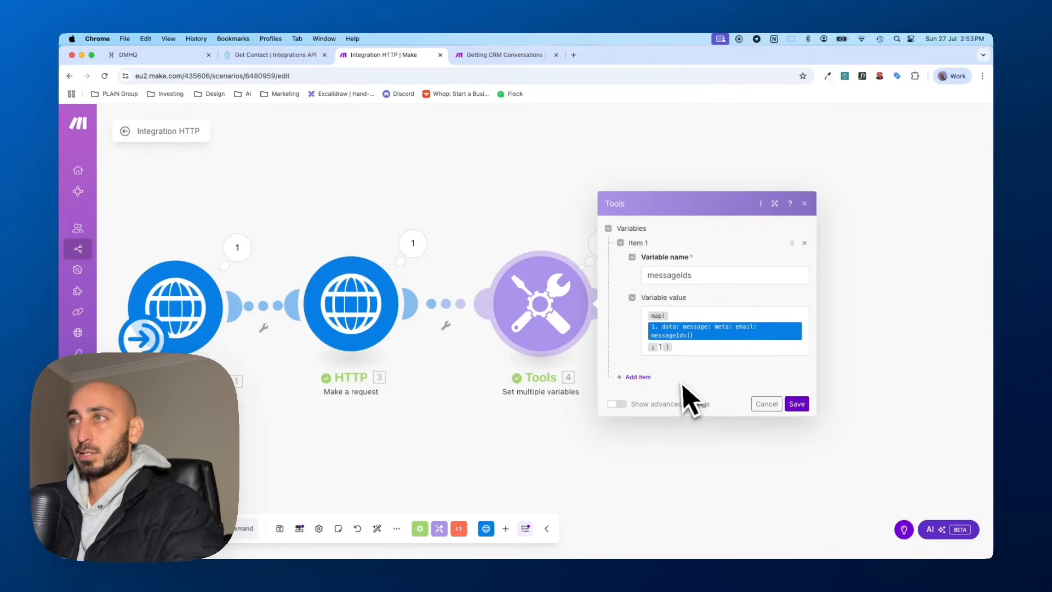
pyautogui.moveTo(688, 352); pyautogui.dragTo(643, 313)
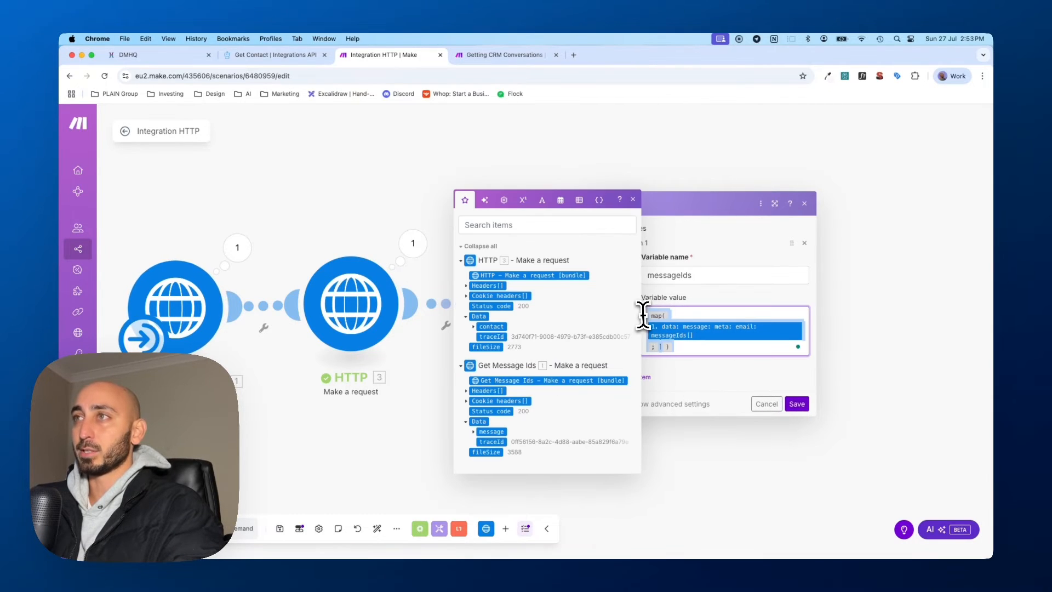
pyautogui.click(701, 369)
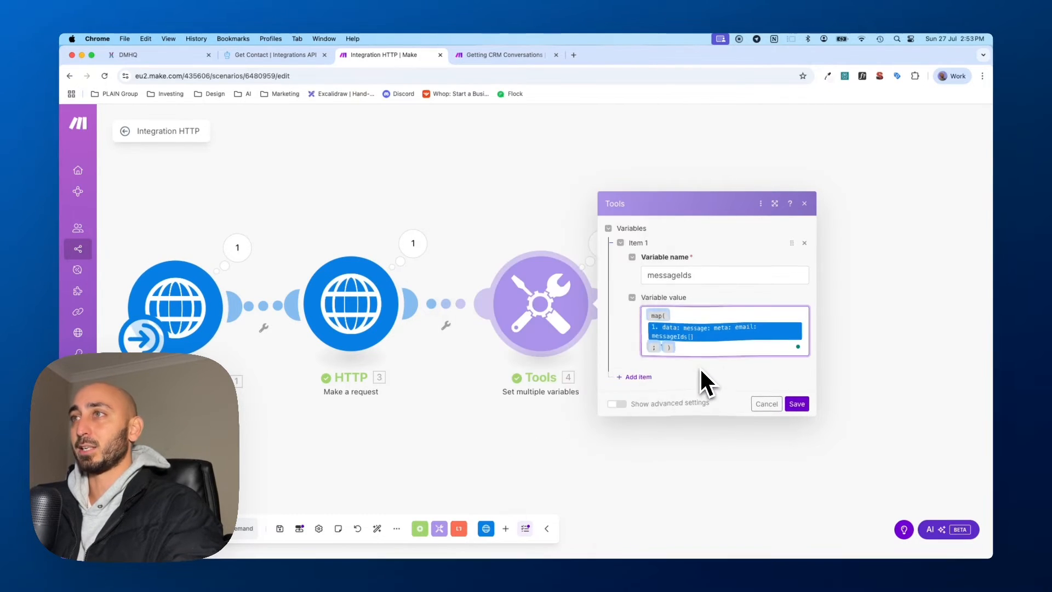
pyautogui.click(648, 378)
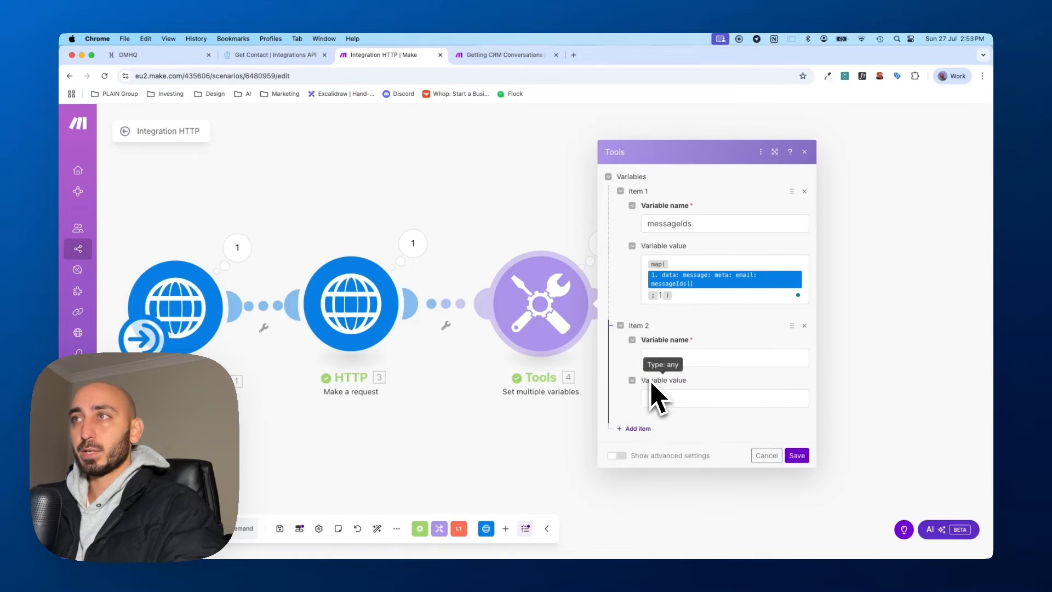
pyautogui.click(685, 357)
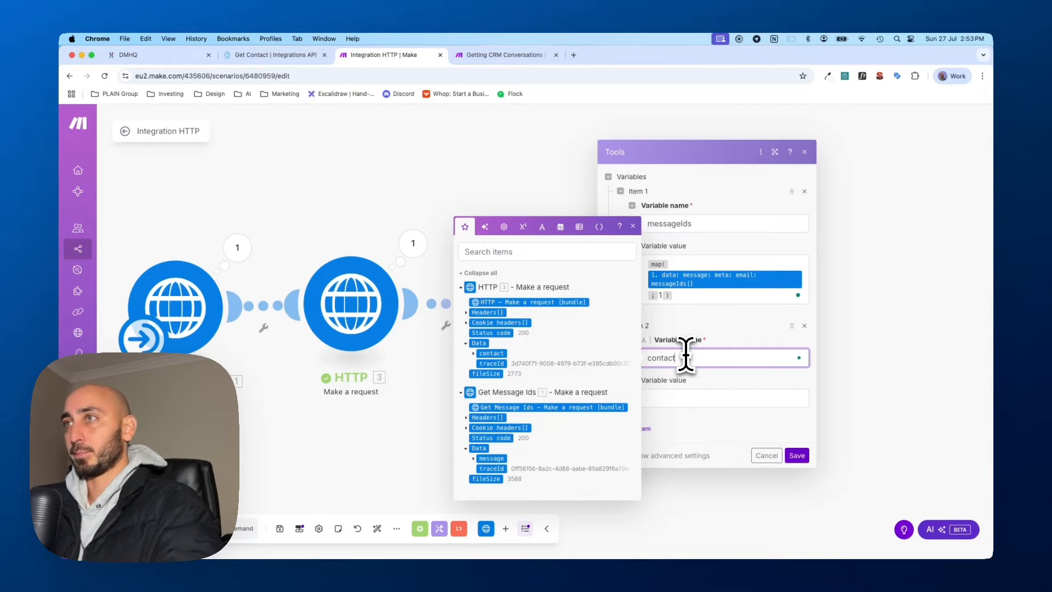
pyautogui.press('Tab')
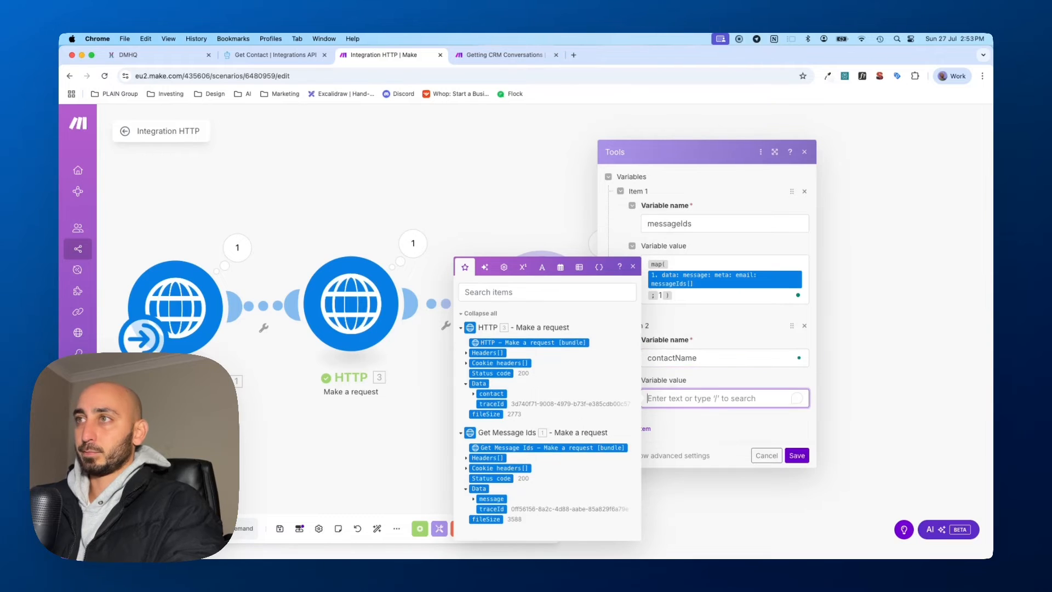
# Set the contactName variable's value to the contact's firstName and lastName fields from the second HTTP module's data, and save the Tools module
pyautogui.click(474, 393)
pyautogui.scroll(-1, 514, 310)
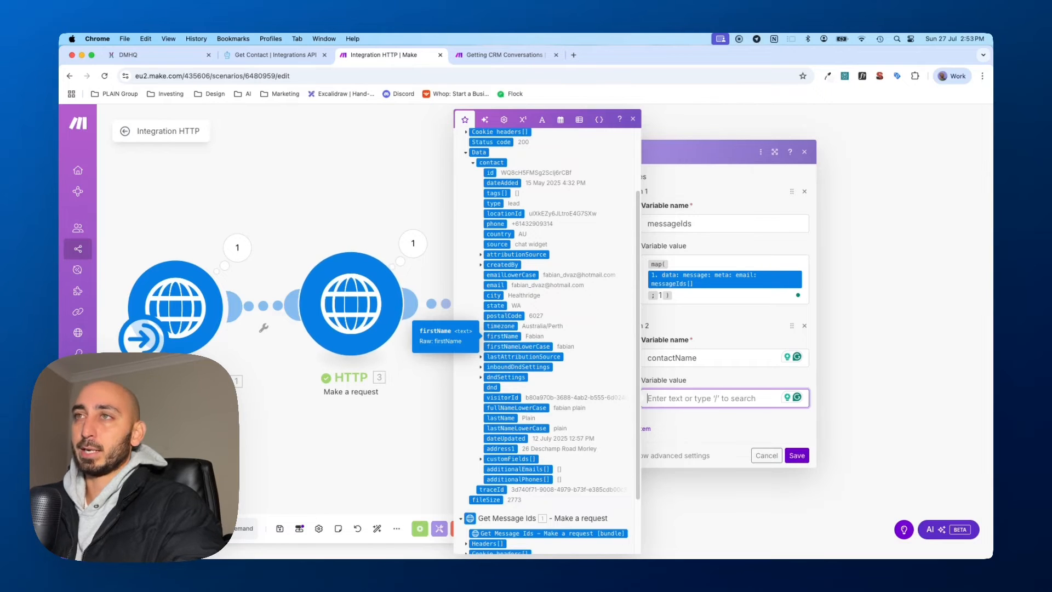
pyautogui.click(503, 336)
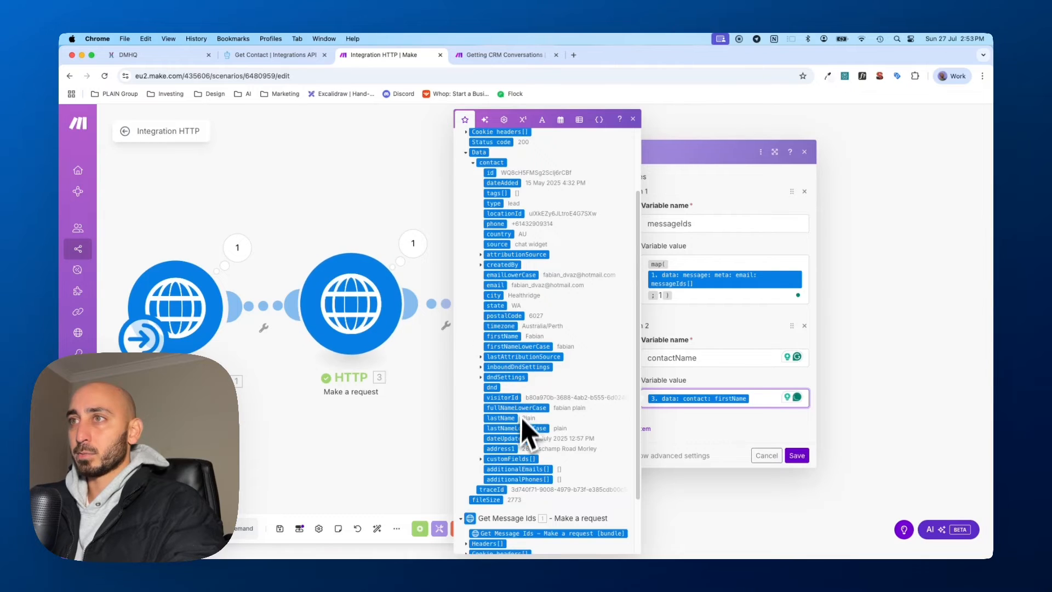
pyautogui.click(501, 418)
pyautogui.click(796, 468)
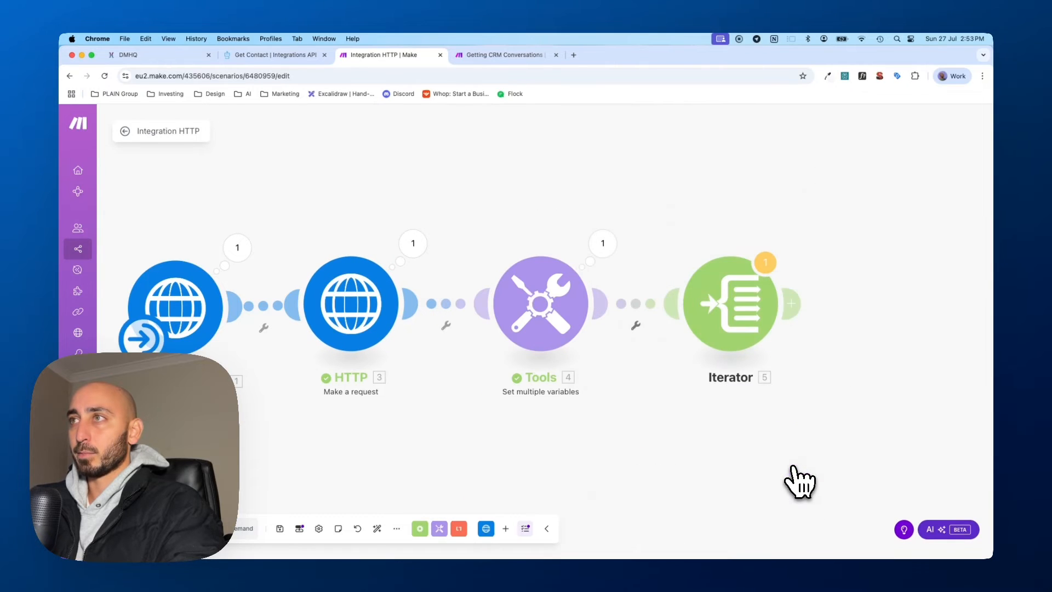
# Compare the Tools module's variables with those of the Email Ids & Name module in the Getting CRM Conversations scenario
pyautogui.click(563, 339)
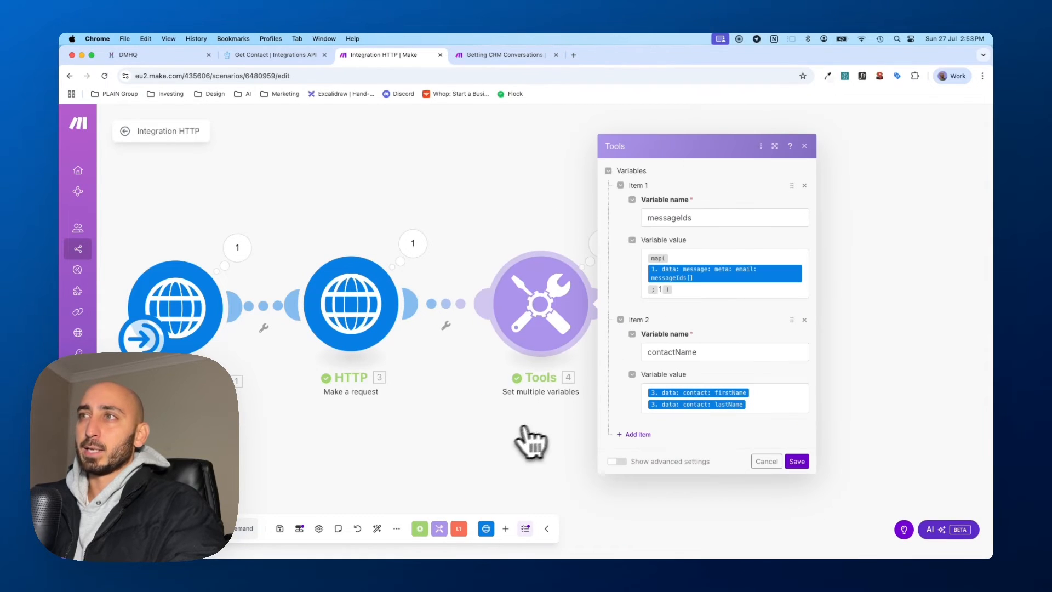
pyautogui.click(507, 54)
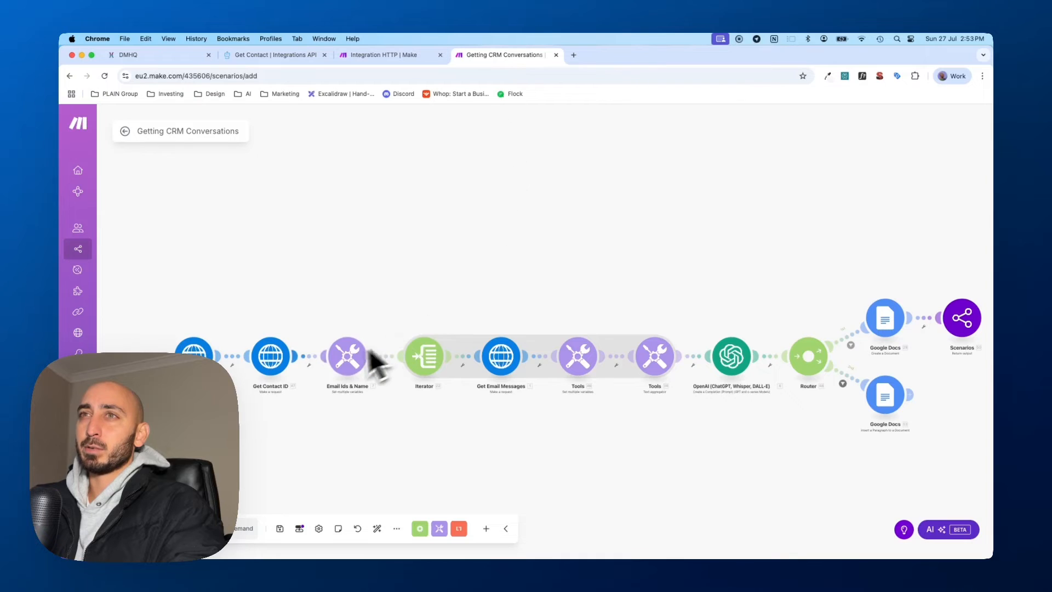
pyautogui.click(344, 359)
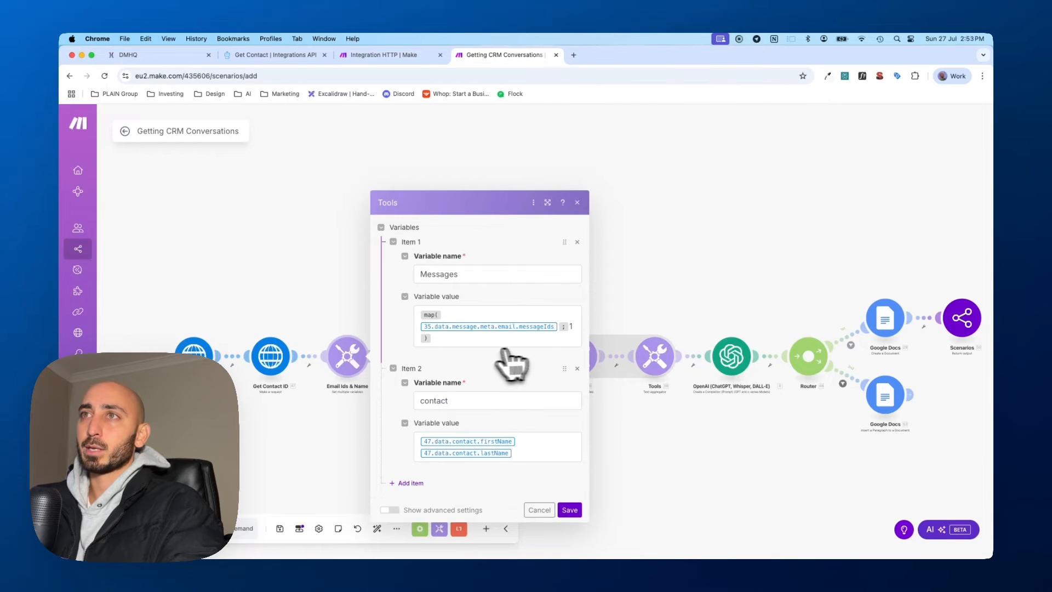
pyautogui.click(570, 510)
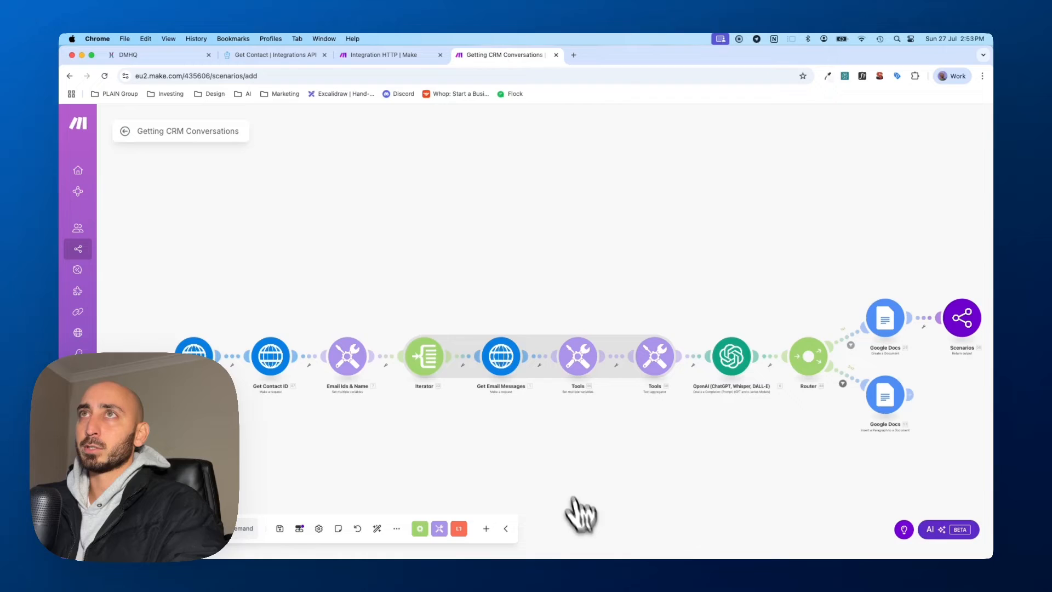
pyautogui.click(386, 55)
pyautogui.click(796, 461)
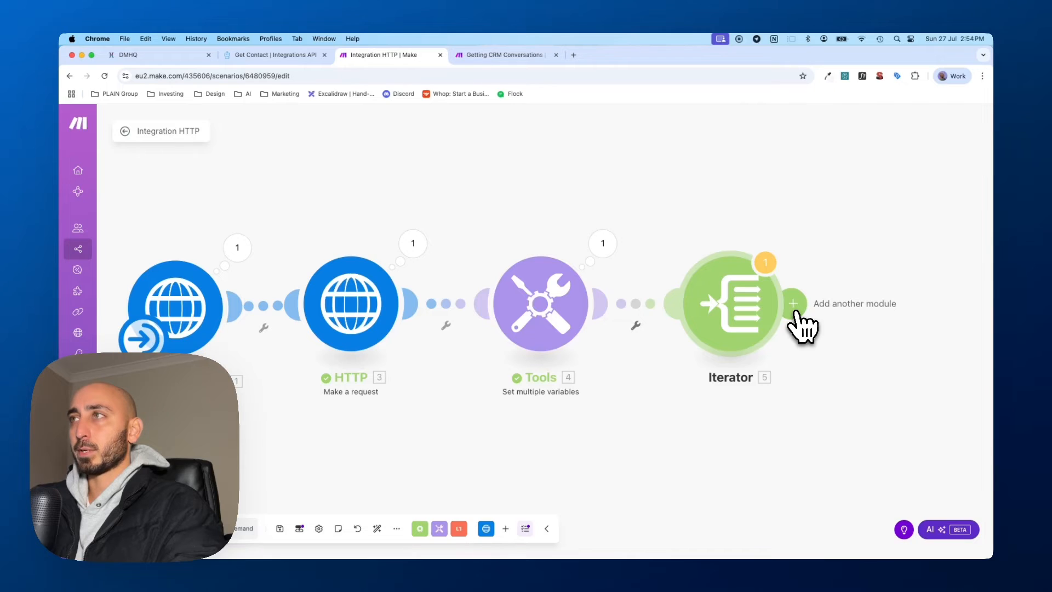
# Rename the HTTP module before the Tools module as Get Contact Info
pyautogui.rightClick(403, 312)
pyautogui.click(419, 355)
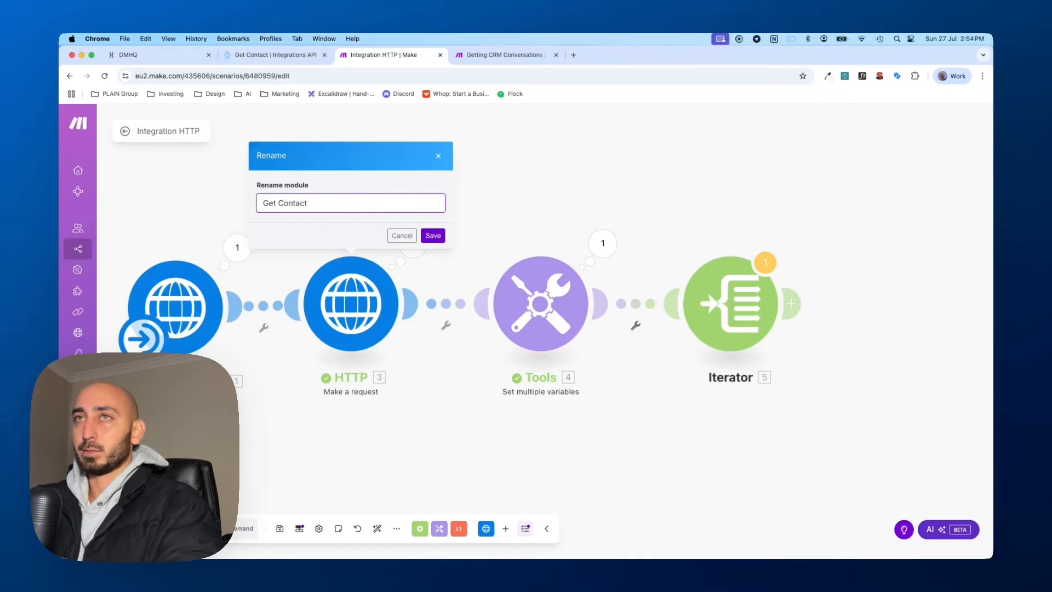
pyautogui.press('BackSpace')
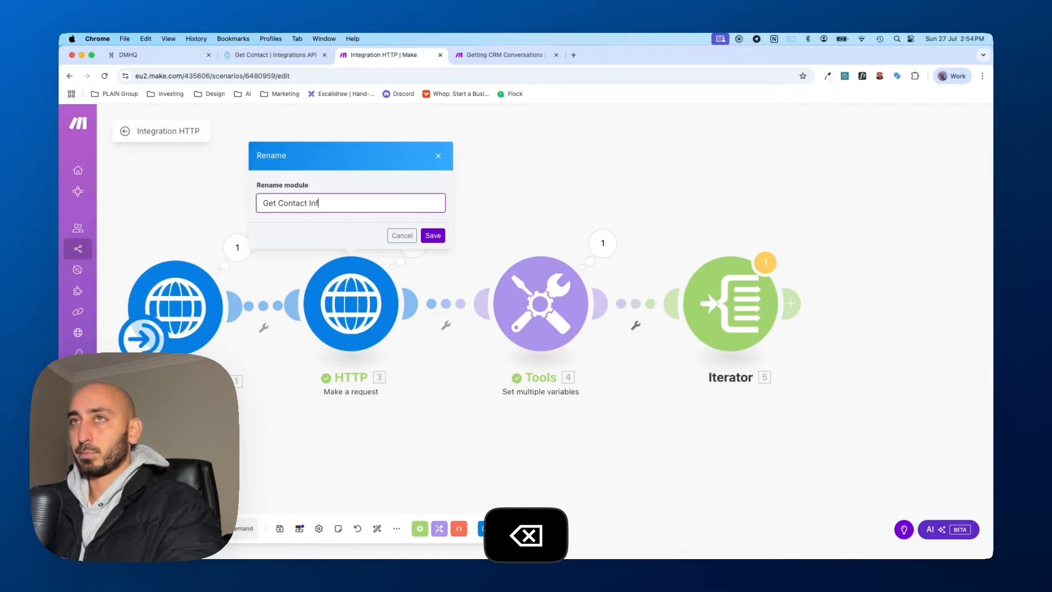
pyautogui.write('o')
pyautogui.click(433, 235)
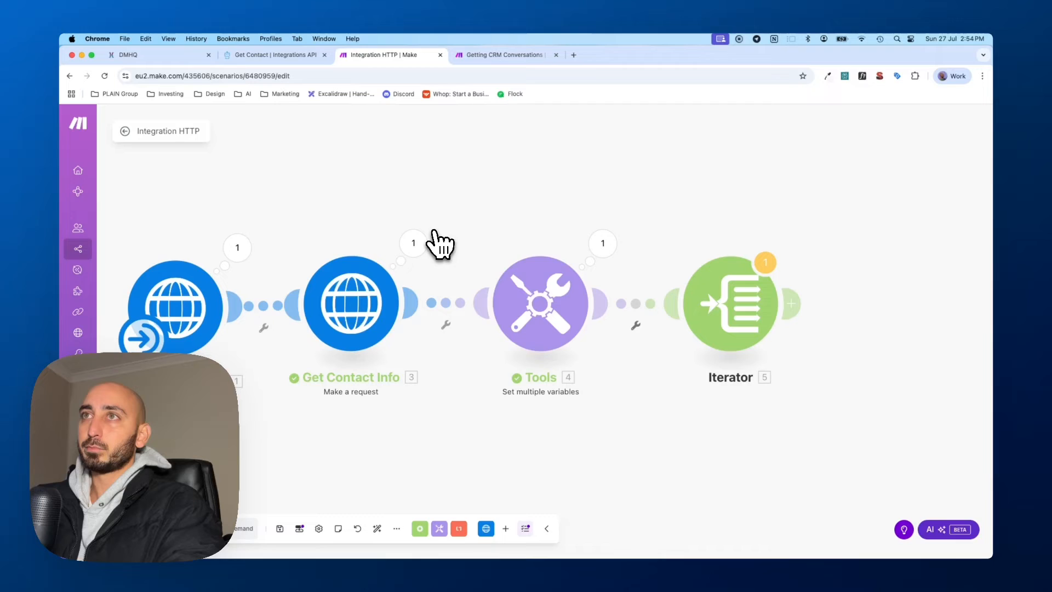
# Rename the Tools module as Contact & Message Ids
pyautogui.rightClick(518, 282)
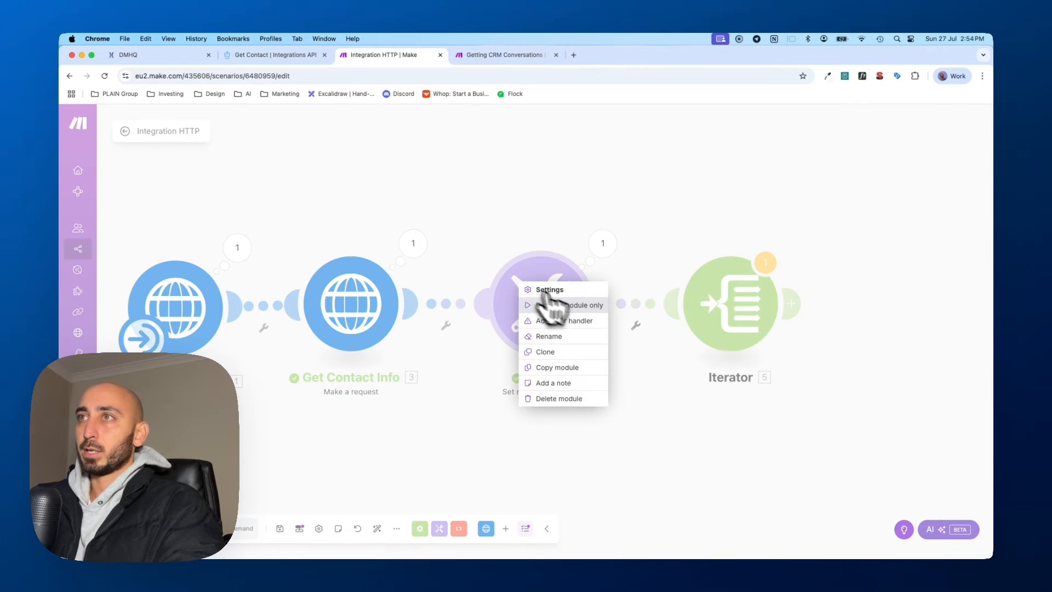
pyautogui.click(550, 336)
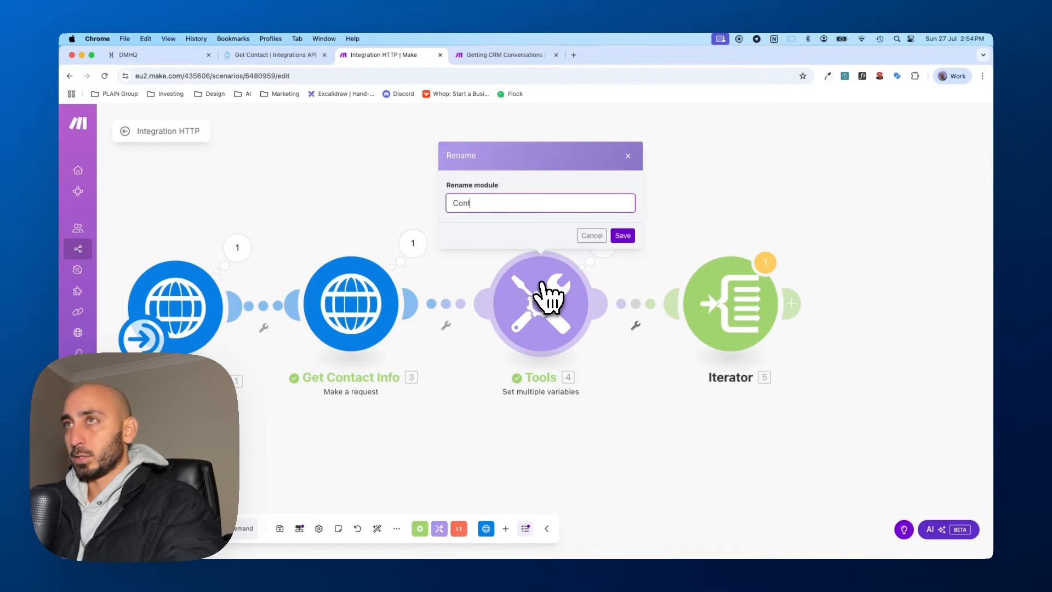
pyautogui.write('Contact & M')
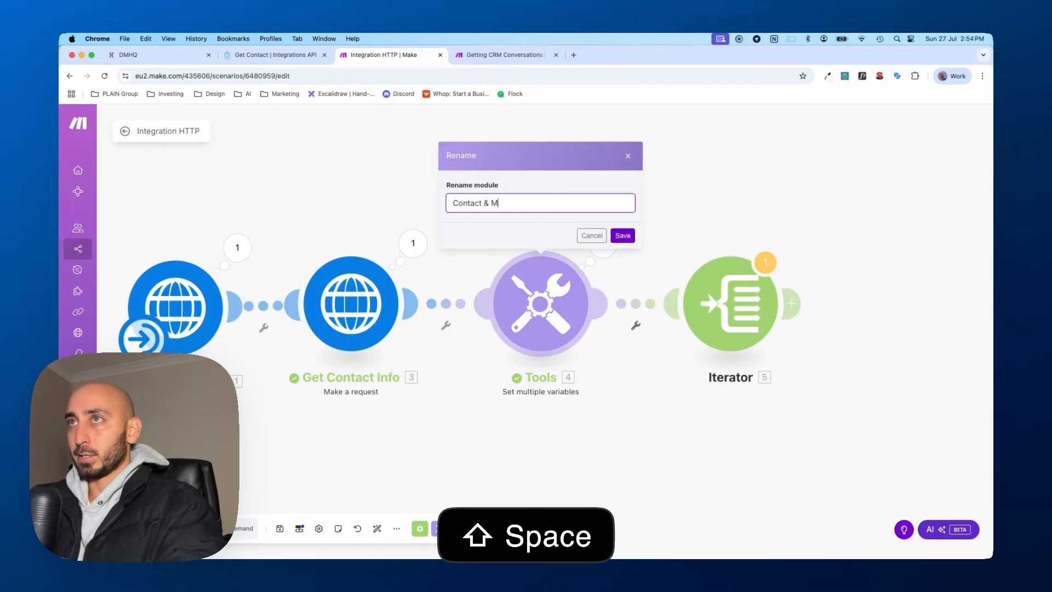
pyautogui.write('essage Ids')
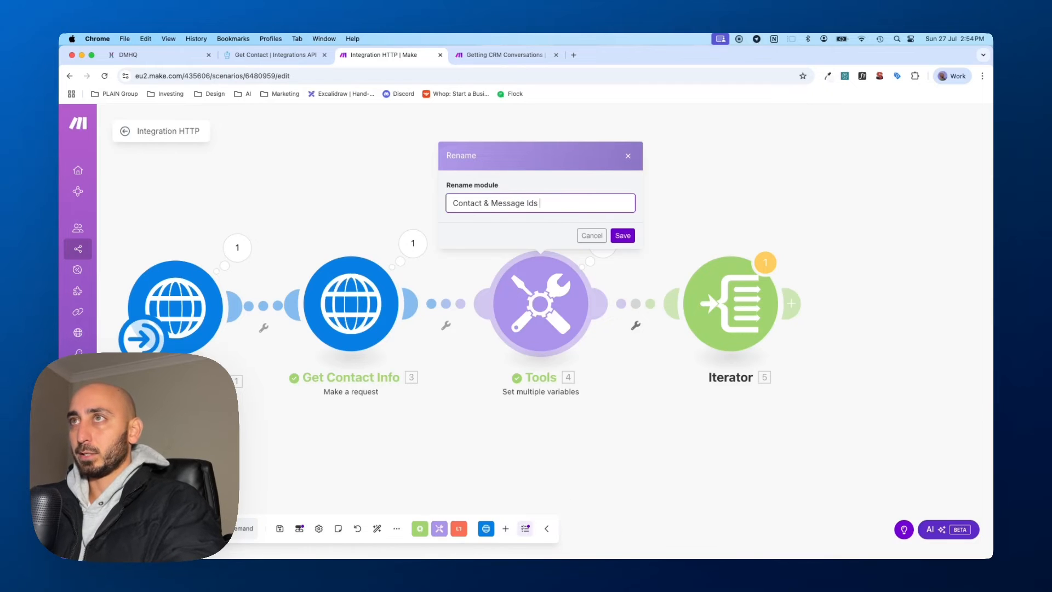
pyautogui.press('BackSpace')
pyautogui.press('BackSpace')
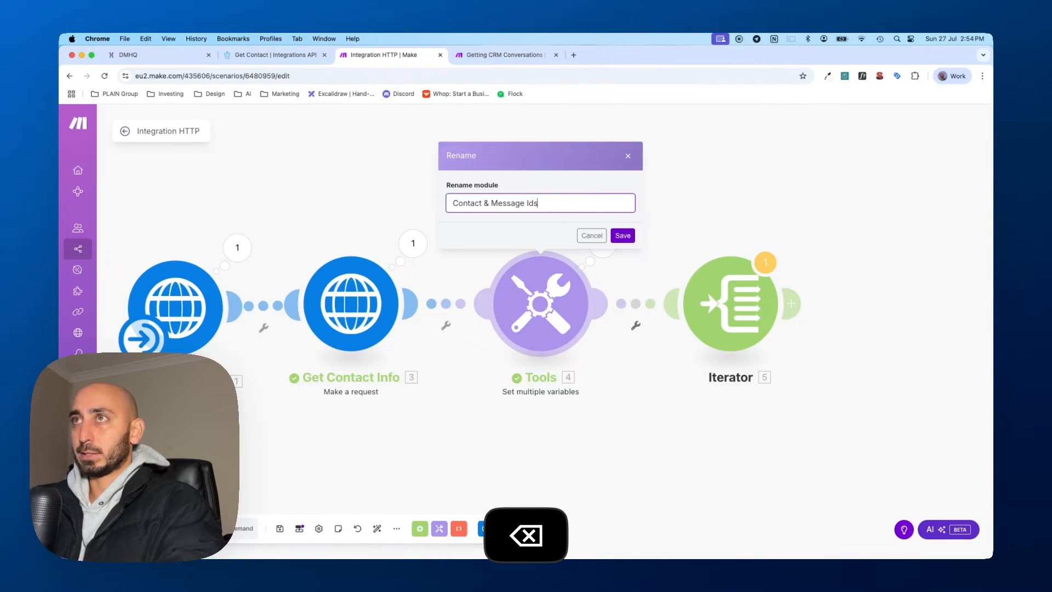
pyautogui.click(623, 236)
pyautogui.rightClick(742, 310)
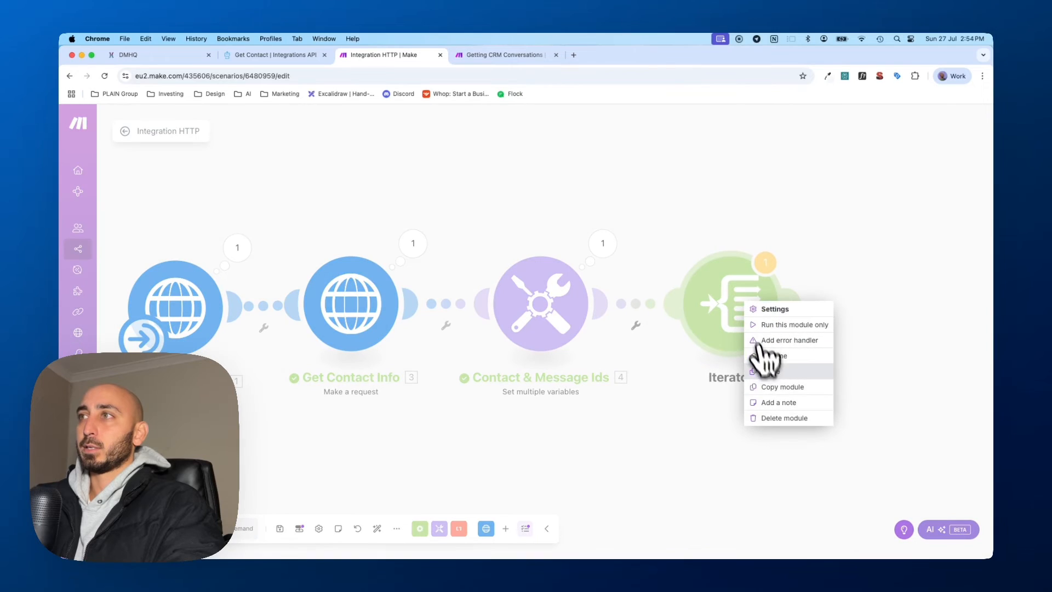
pyautogui.click(667, 501)
pyautogui.click(794, 303)
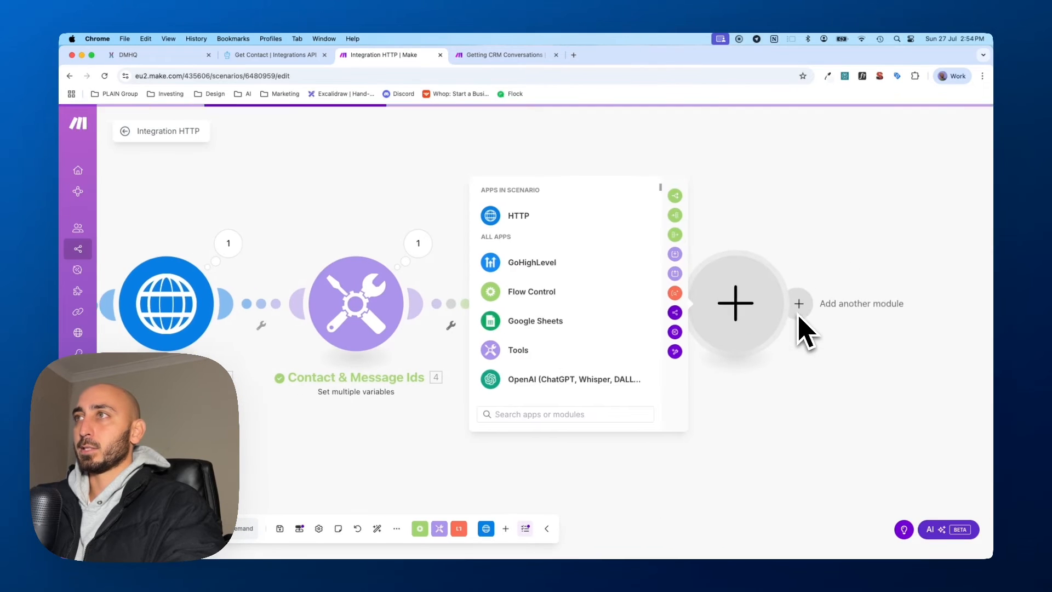
pyautogui.click(765, 455)
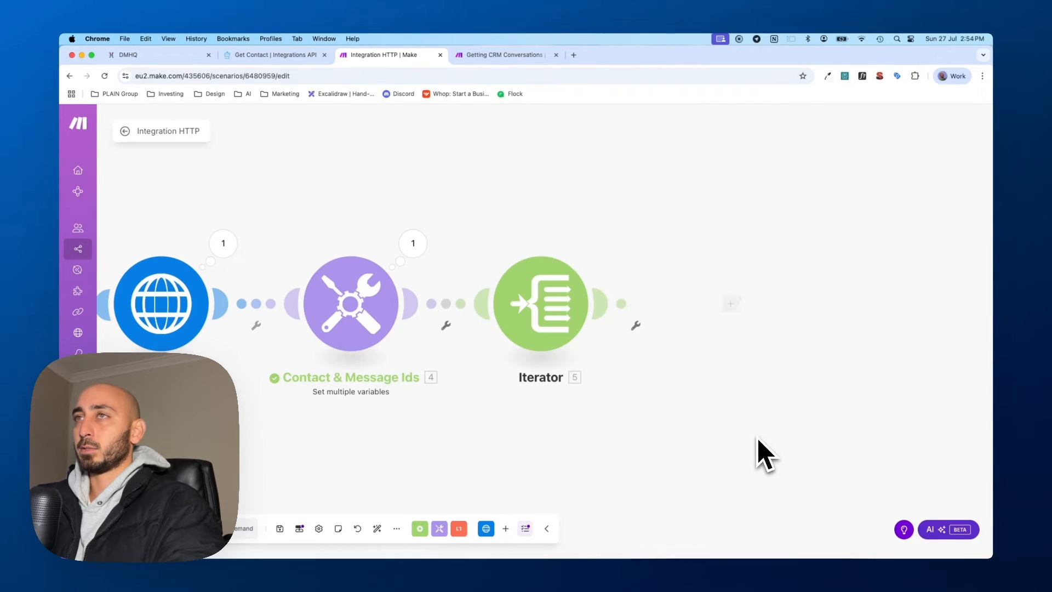
# Clone the Get Contact Info module and connect the copy after the Iterator
pyautogui.rightClick(156, 272)
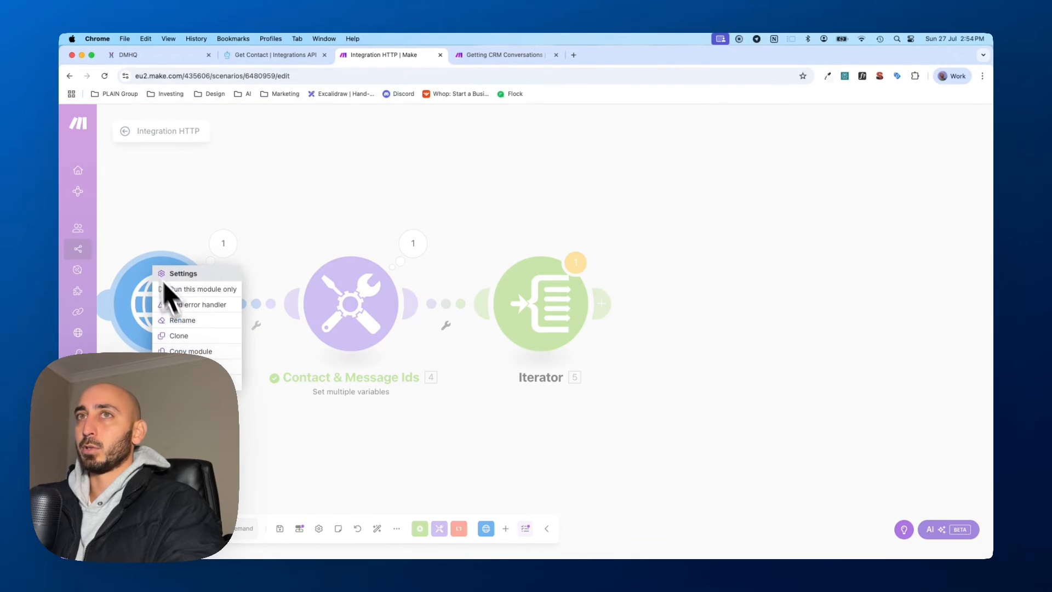
pyautogui.click(200, 336)
pyautogui.click(686, 305)
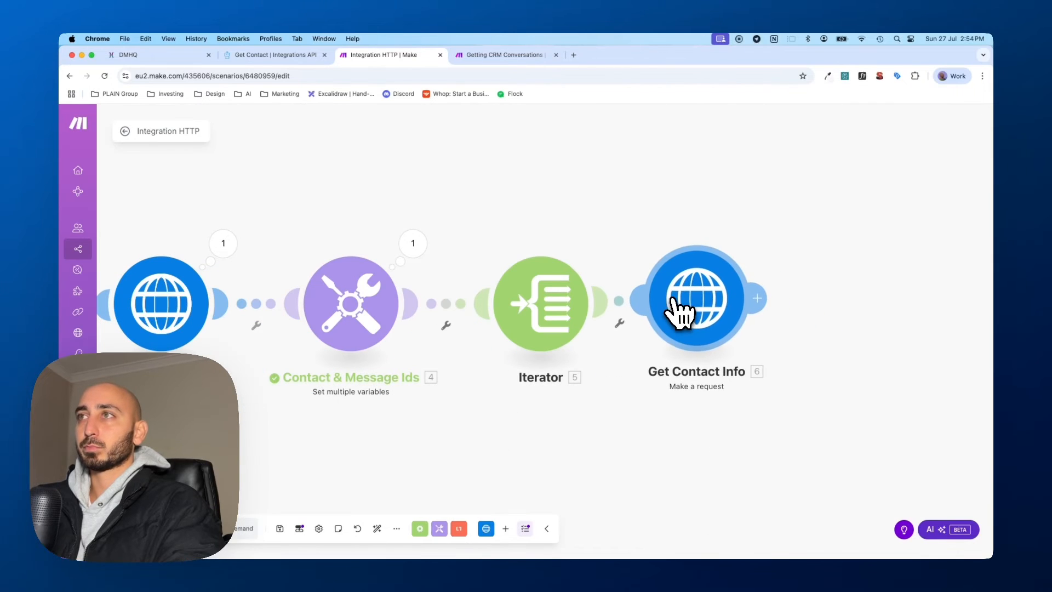
# Open the cloned HTTP module's settings and clear its request URL
pyautogui.click(696, 323)
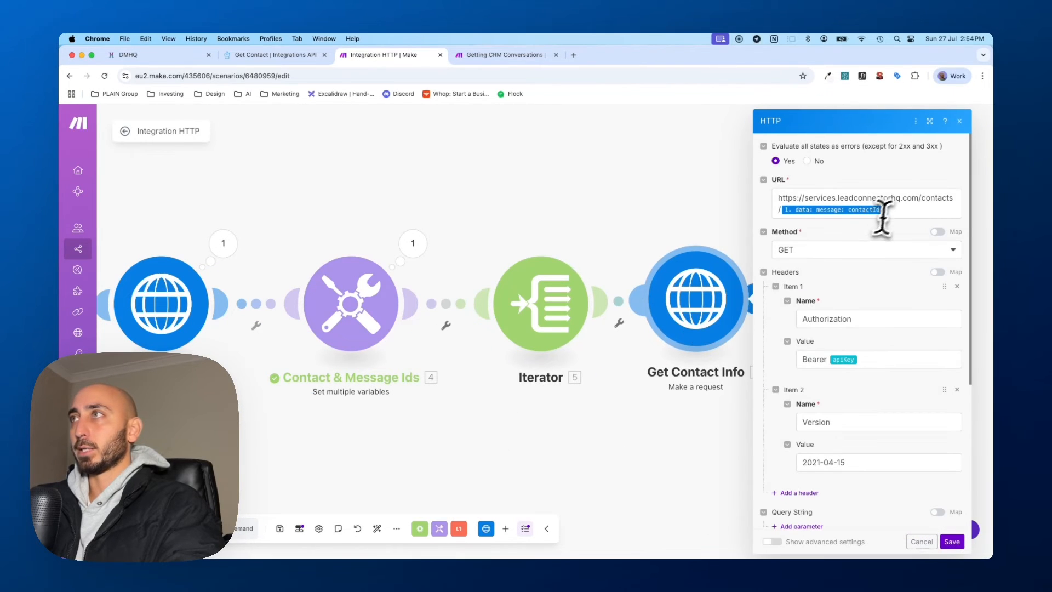
pyautogui.moveTo(884, 218); pyautogui.dragTo(759, 193)
pyautogui.press('BackSpace')
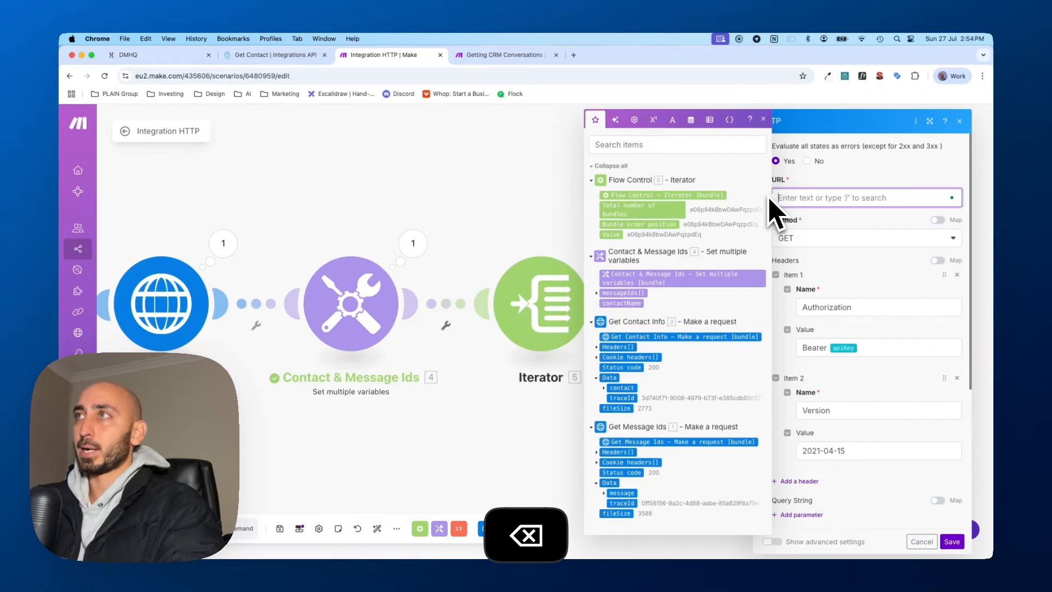
# Switch to the HighLevel API documentation and open the Get messages by conversation id reference among the conversation endpoints
pyautogui.click(269, 56)
pyautogui.scroll(-10, 146, 342)
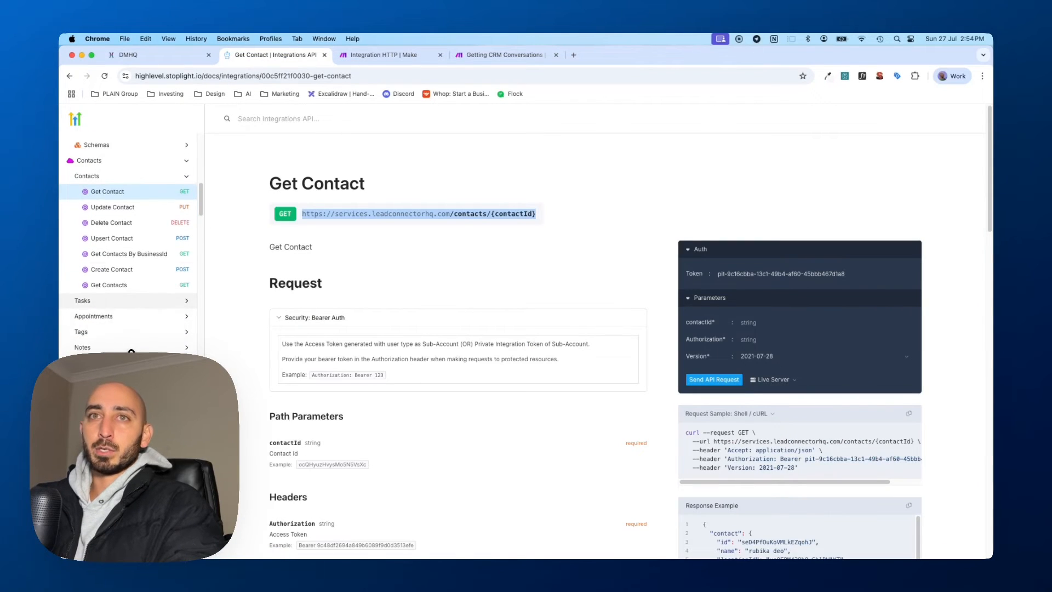
pyautogui.scroll(-5, 132, 340)
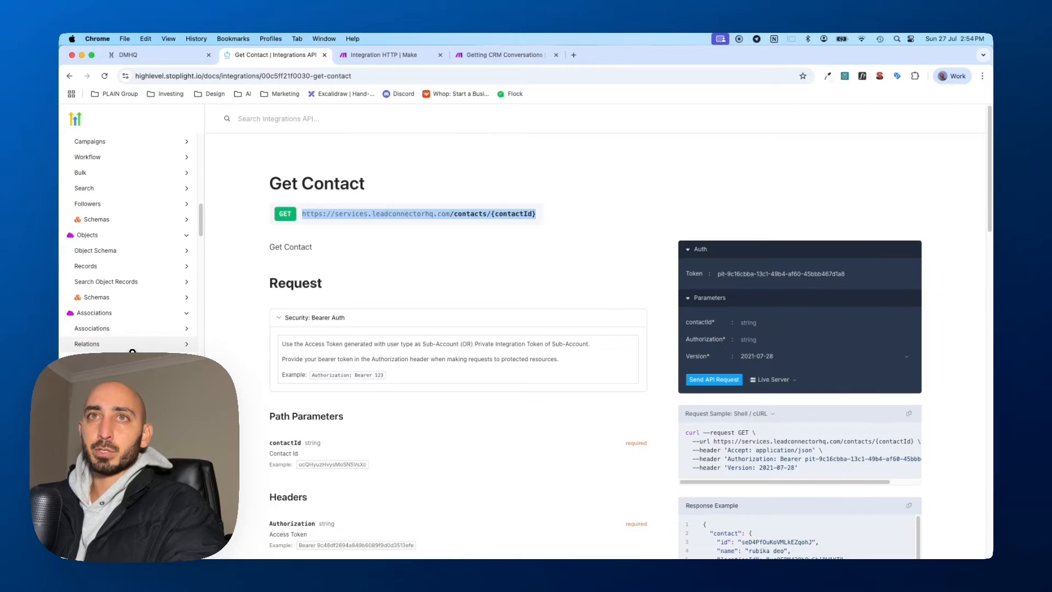
pyautogui.scroll(-3, 130, 351)
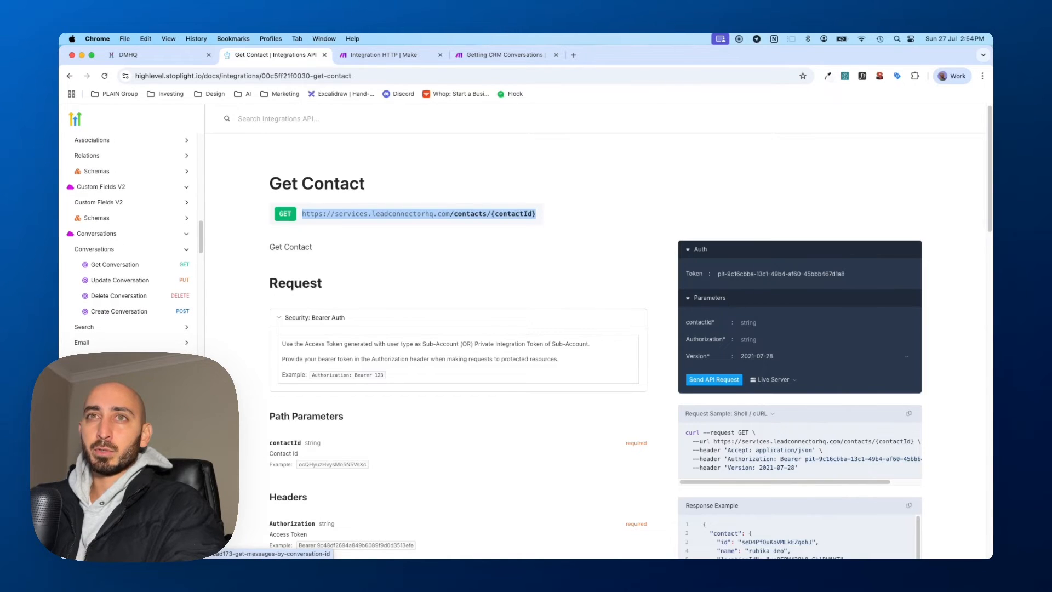
pyautogui.click(156, 357)
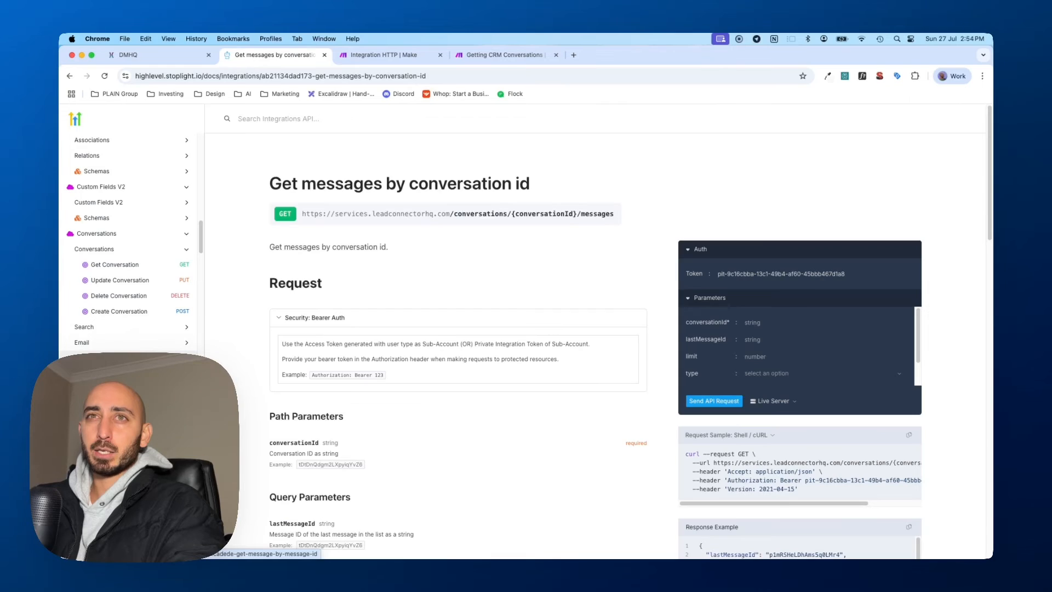
# Switch to the CRM, leave the settings for the Conversations page, and hide the contact details beside the open conversation
pyautogui.click(156, 344)
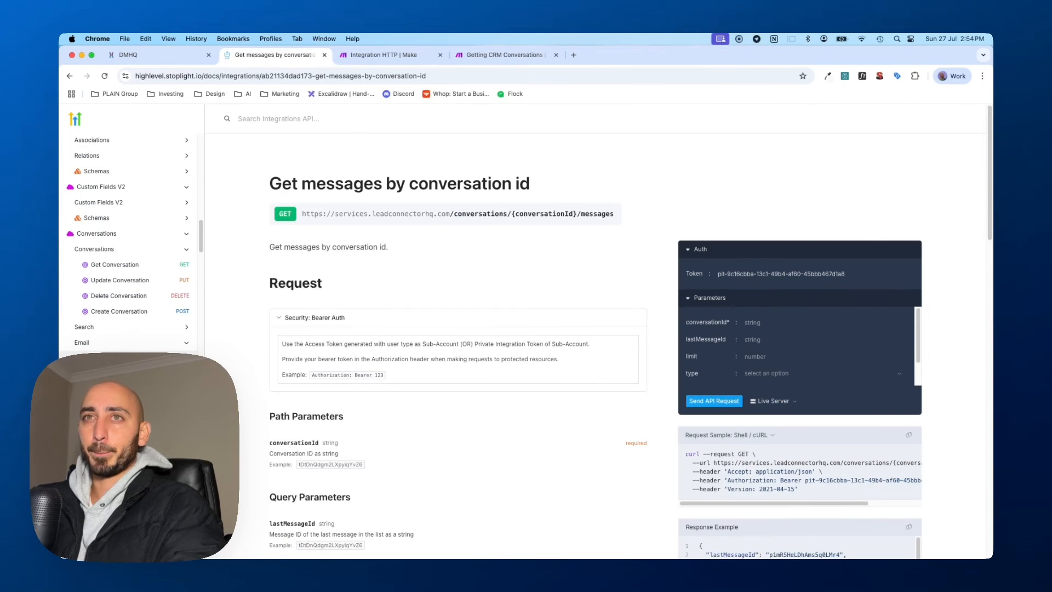
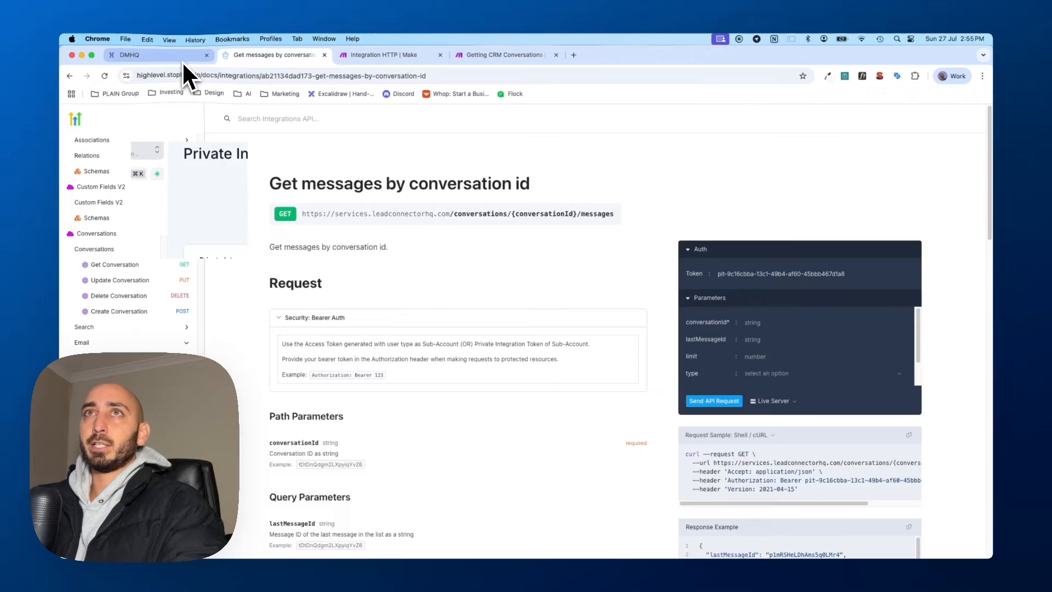
pyautogui.click(182, 60)
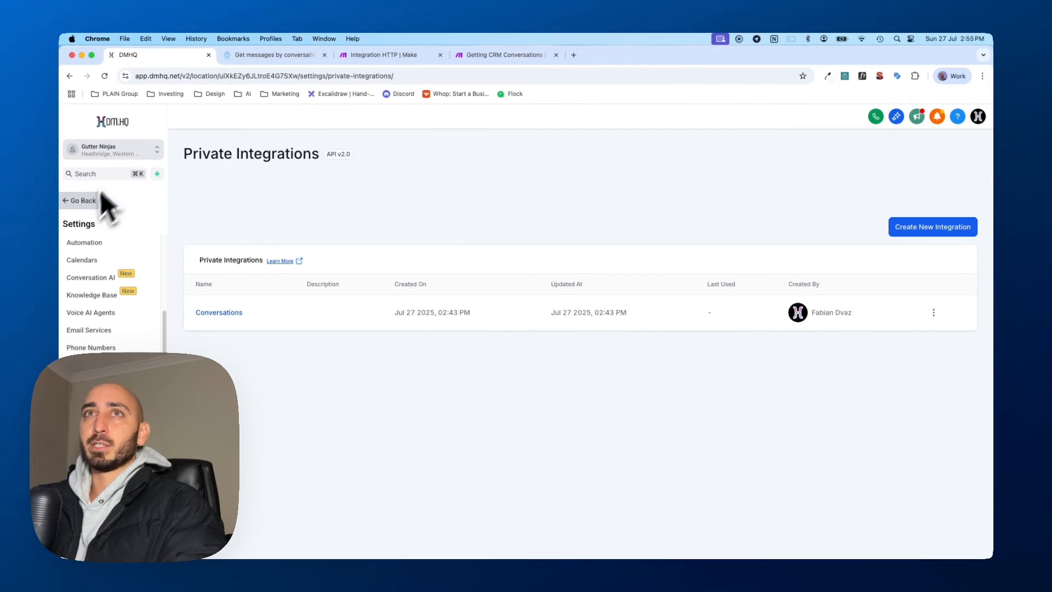
pyautogui.click(87, 203)
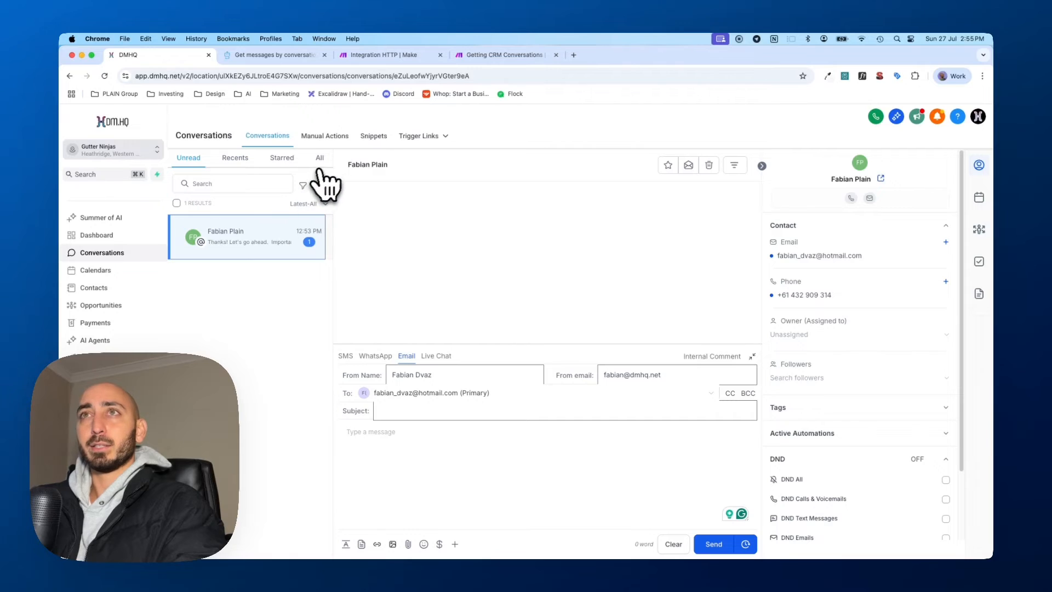
pyautogui.click(762, 166)
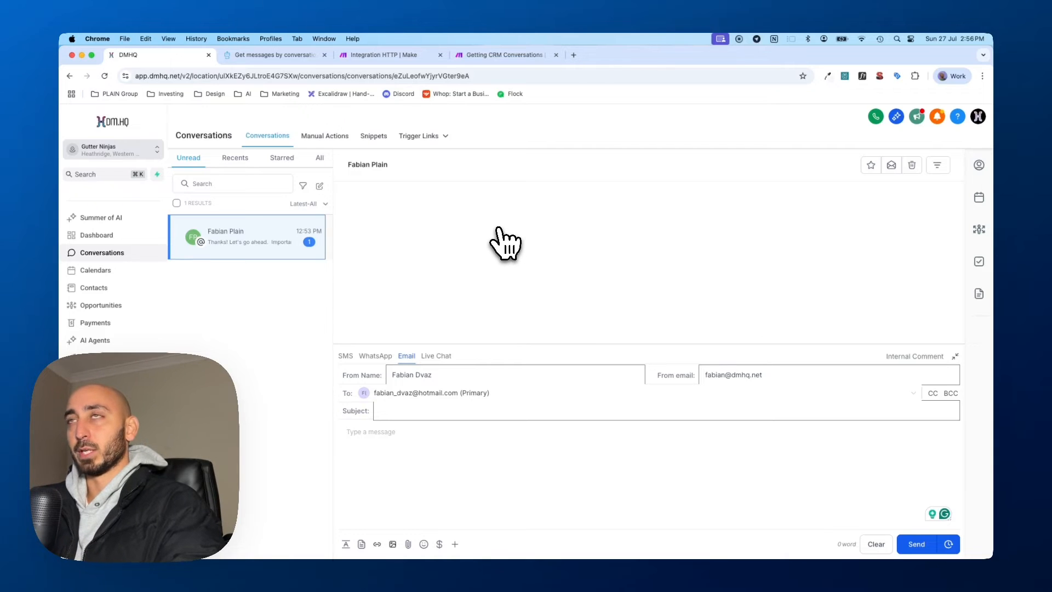
# Copy the full request URL of the Get email by Id endpoint from the HighLevel API documentation
pyautogui.click(409, 54)
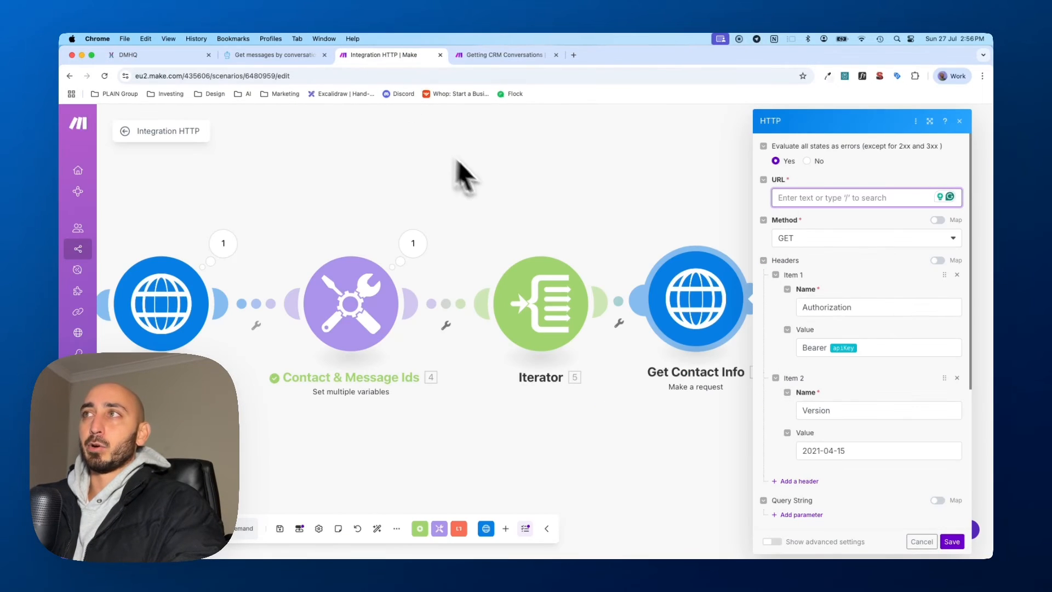
pyautogui.click(263, 55)
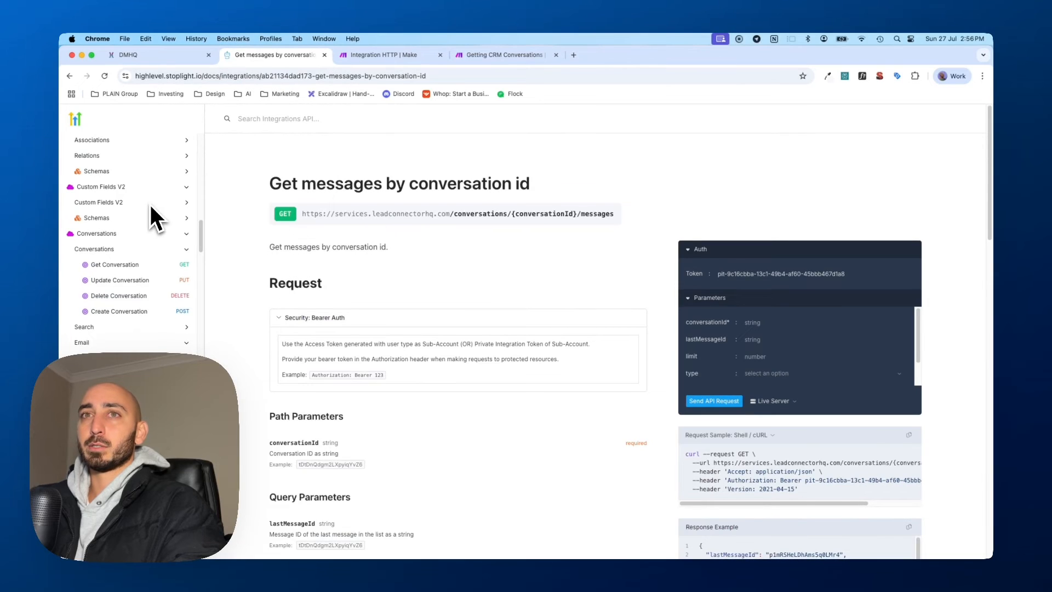
pyautogui.click(115, 358)
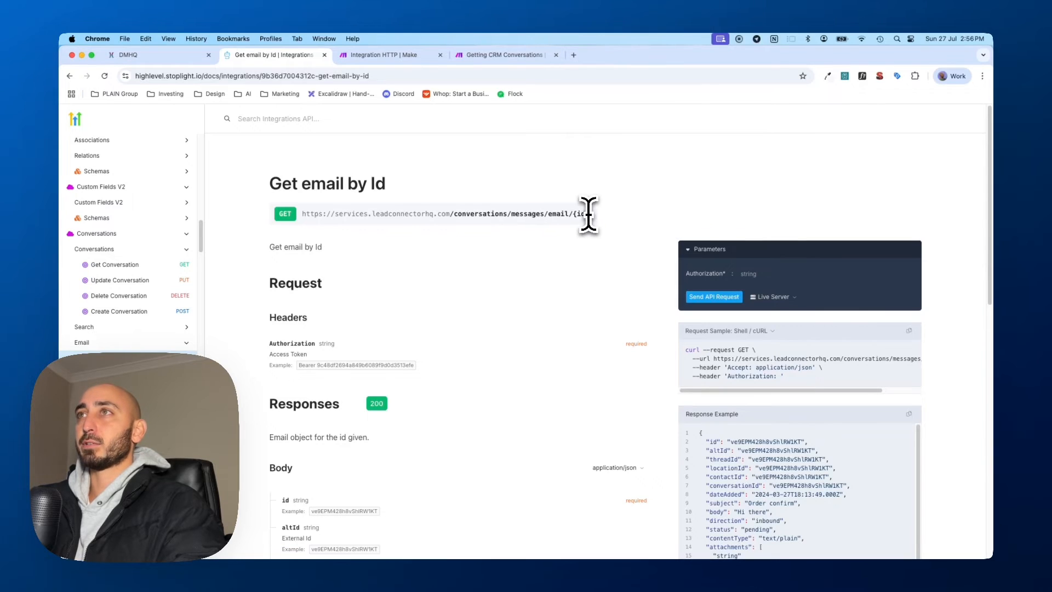
pyautogui.moveTo(590, 214); pyautogui.dragTo(574, 215)
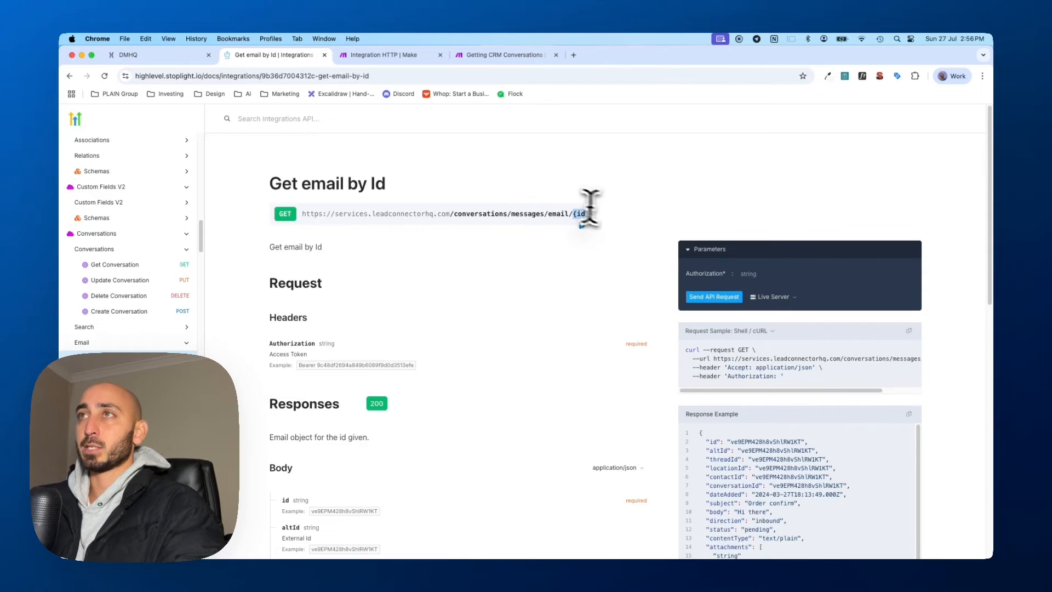
pyautogui.click(302, 214)
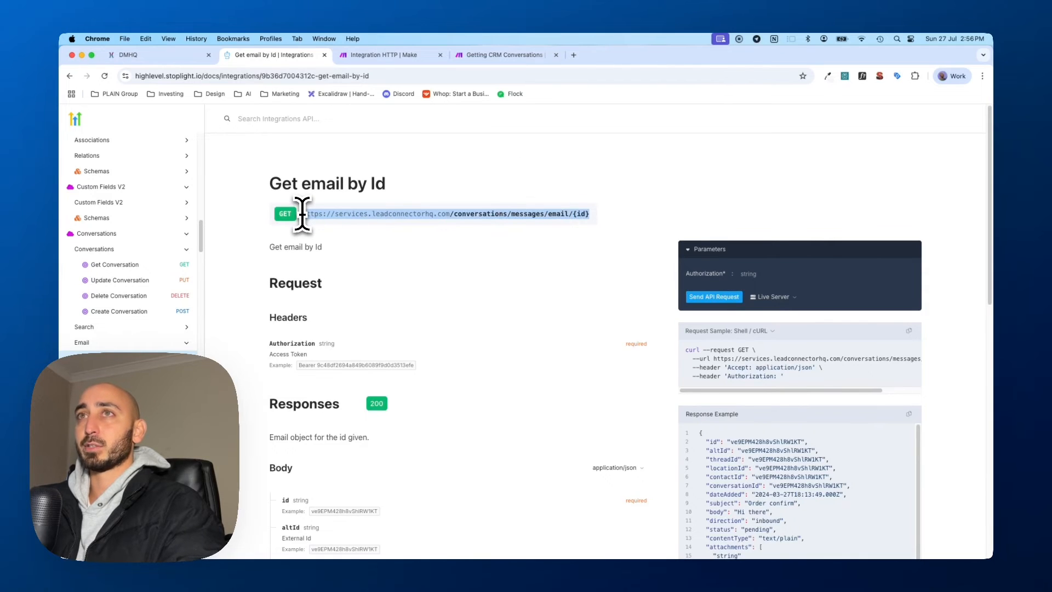
pyautogui.press('super+c')
pyautogui.click(384, 57)
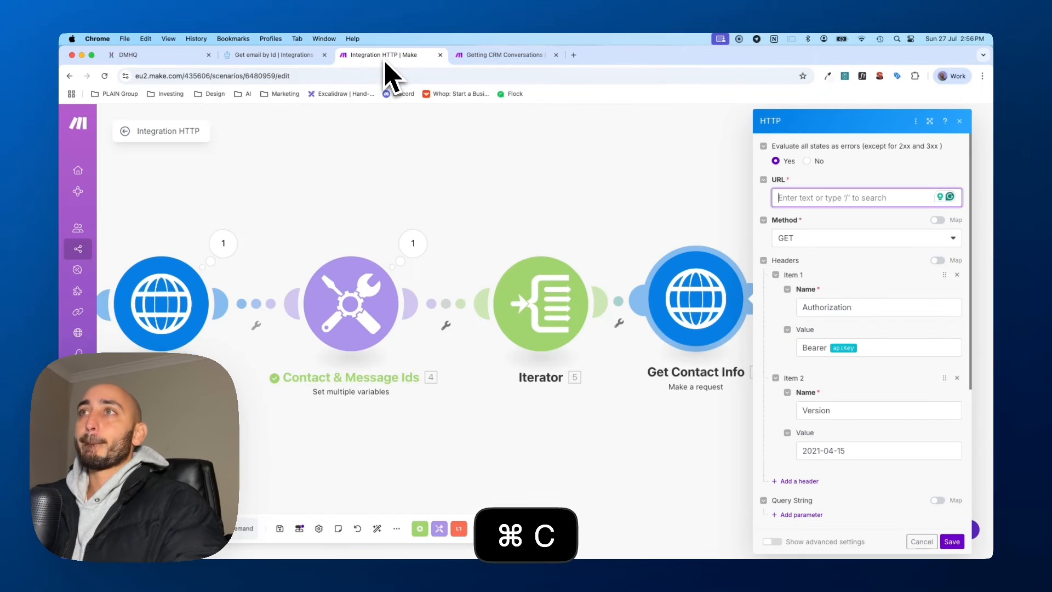
pyautogui.click(839, 210)
pyautogui.press('super+v')
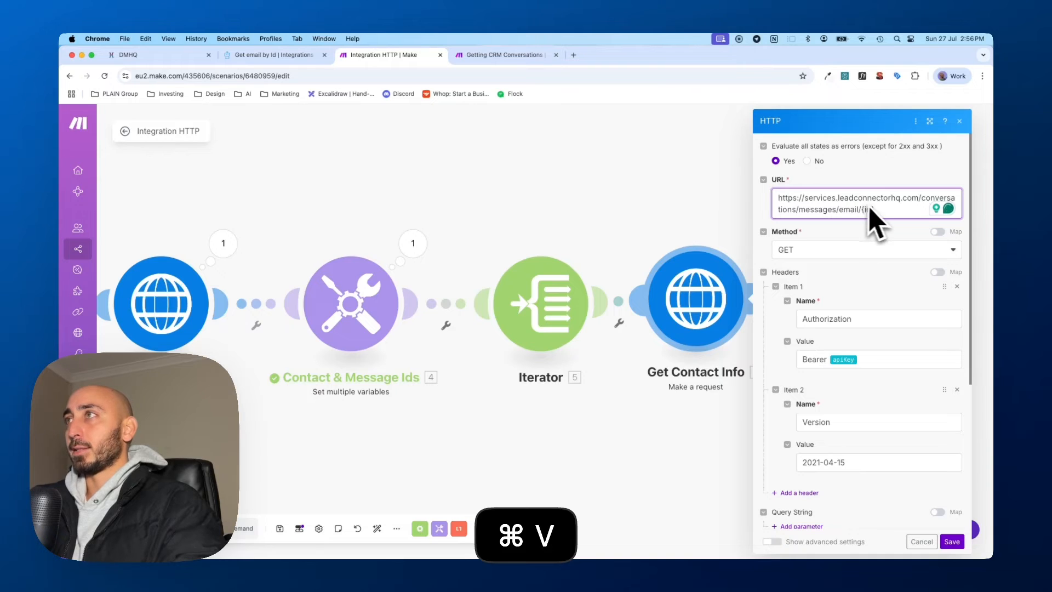
pyautogui.press('BackSpace')
pyautogui.press('BackSpace')
pyautogui.press('BackSpace')
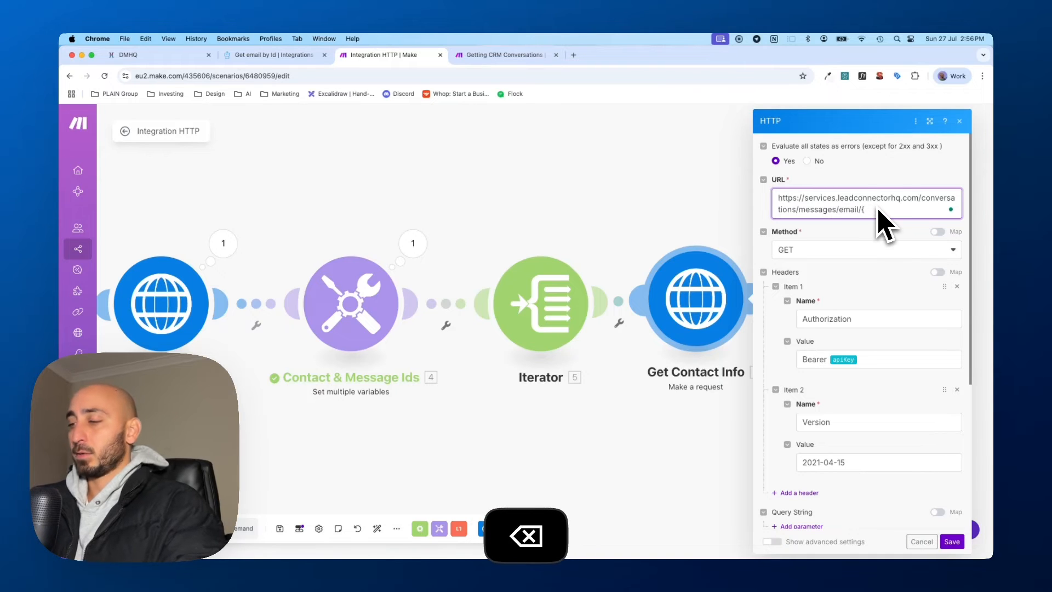
pyautogui.press('BackSpace')
pyautogui.click(884, 211)
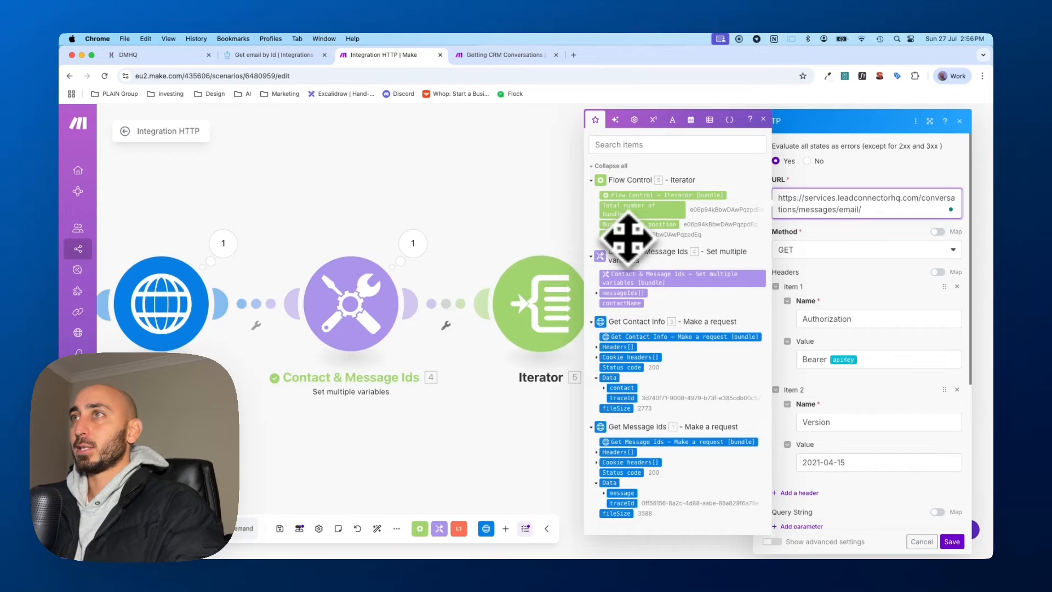
pyautogui.moveTo(627, 236); pyautogui.dragTo(877, 210)
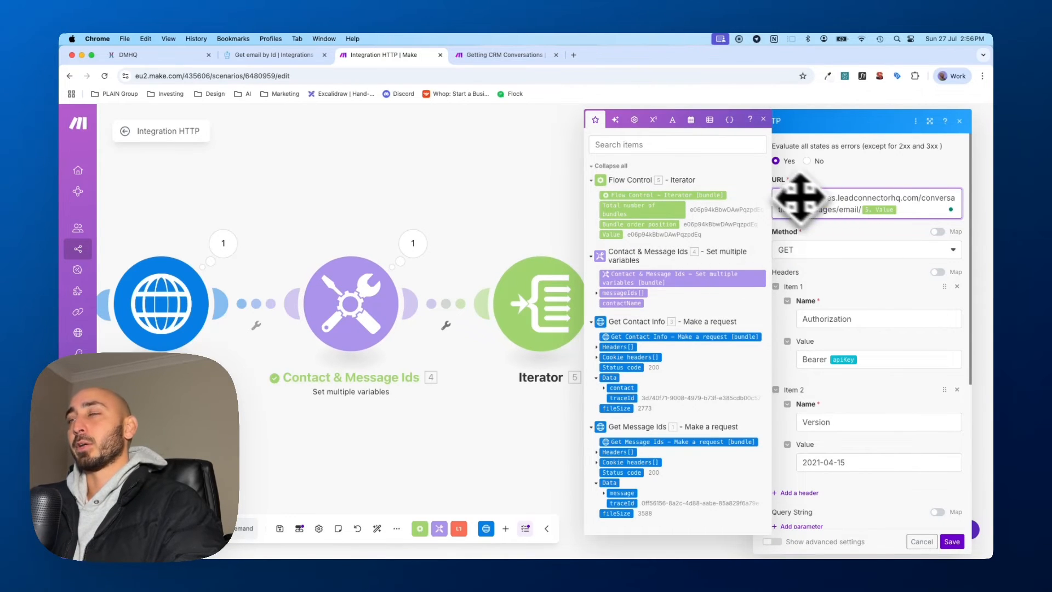
# Save the last HTTP module's settings and run the Integration HTTP scenario once with the prefilled inputs
pyautogui.click(956, 545)
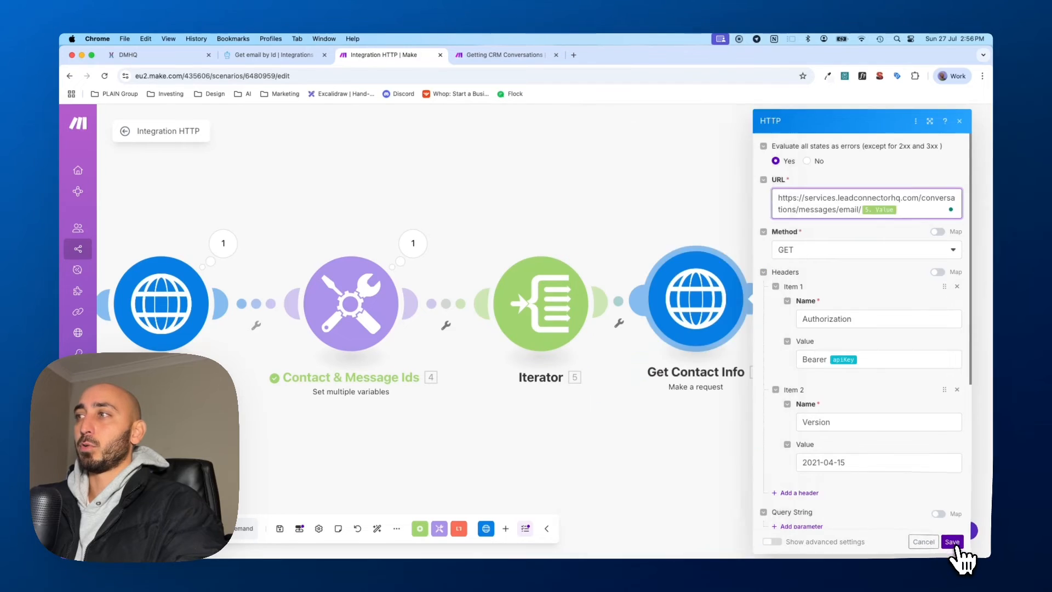
pyautogui.click(696, 316)
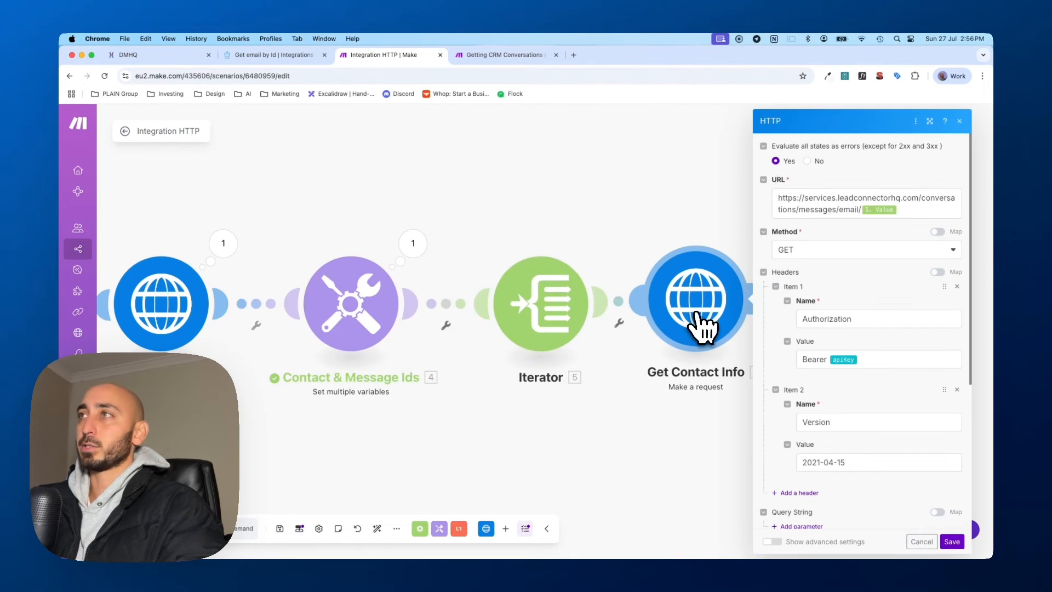
pyautogui.click(952, 542)
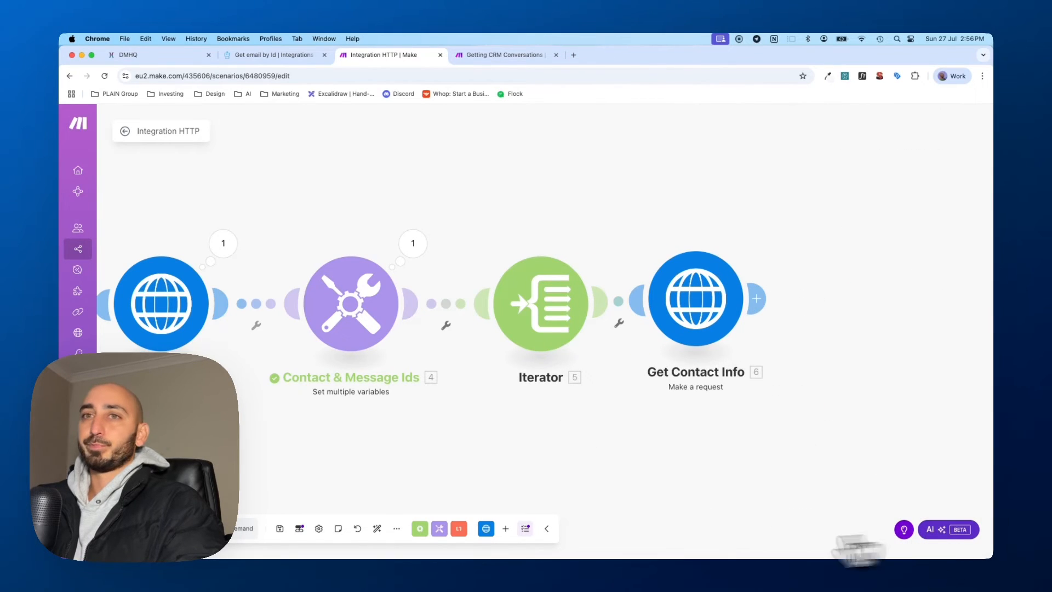
pyautogui.click(145, 529)
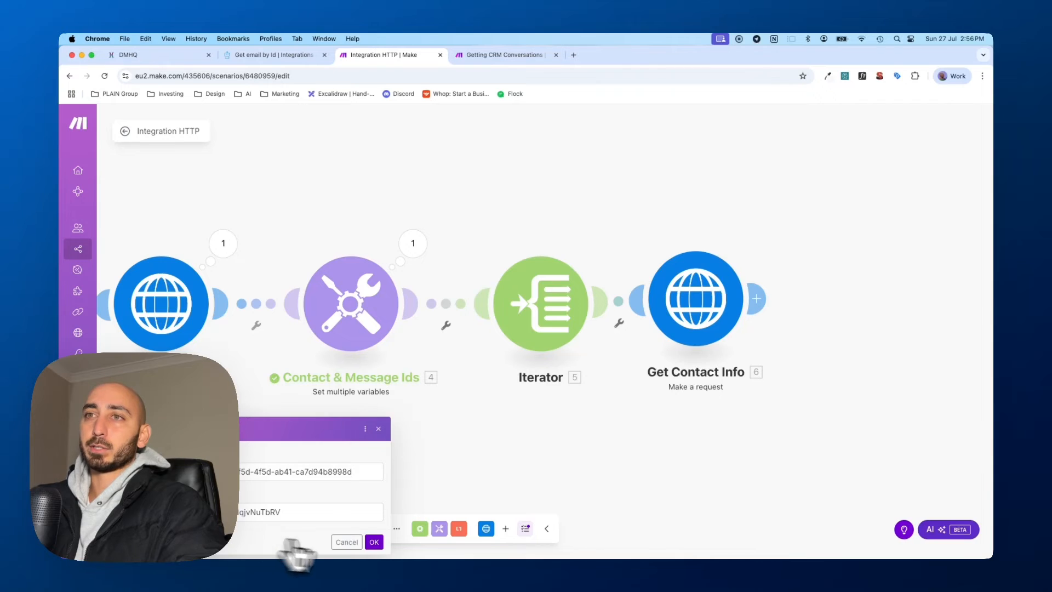
pyautogui.click(373, 542)
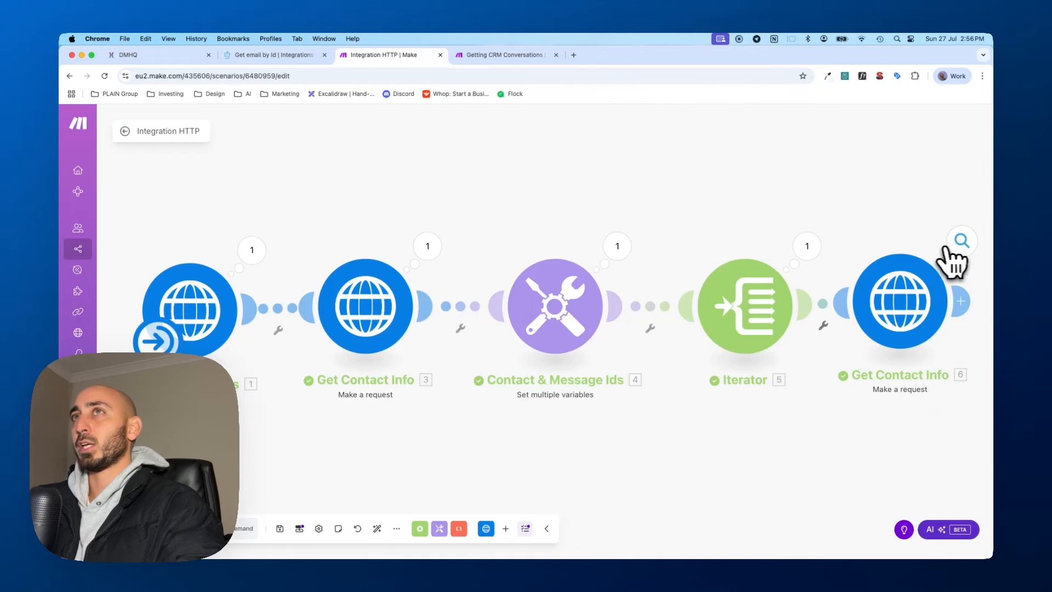
# Reload the CRM's conversation page and look over the Getting CRM Conversations scenario in Make
pyautogui.click(138, 56)
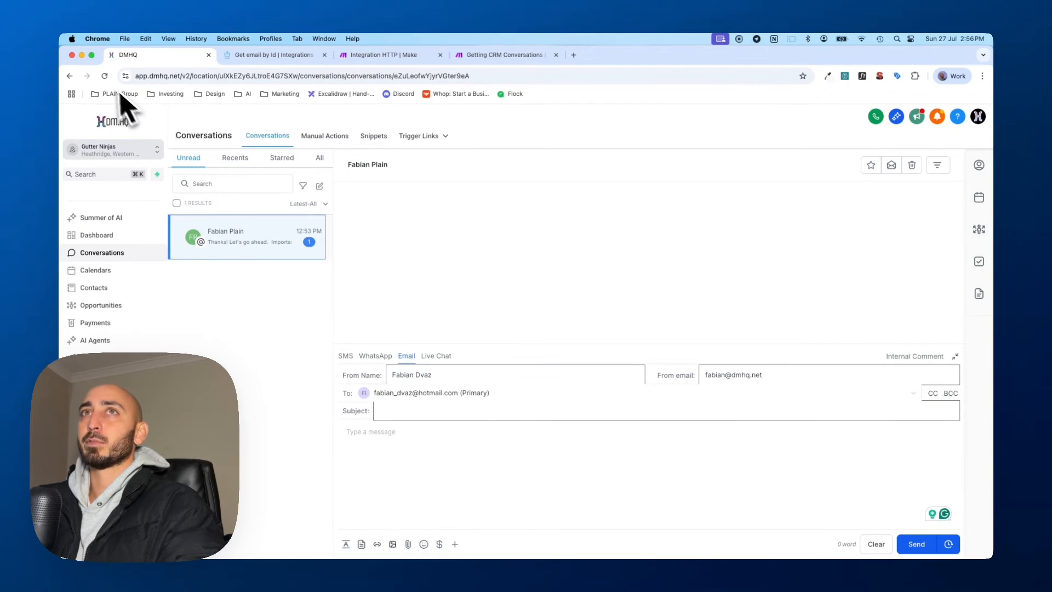
pyautogui.click(104, 76)
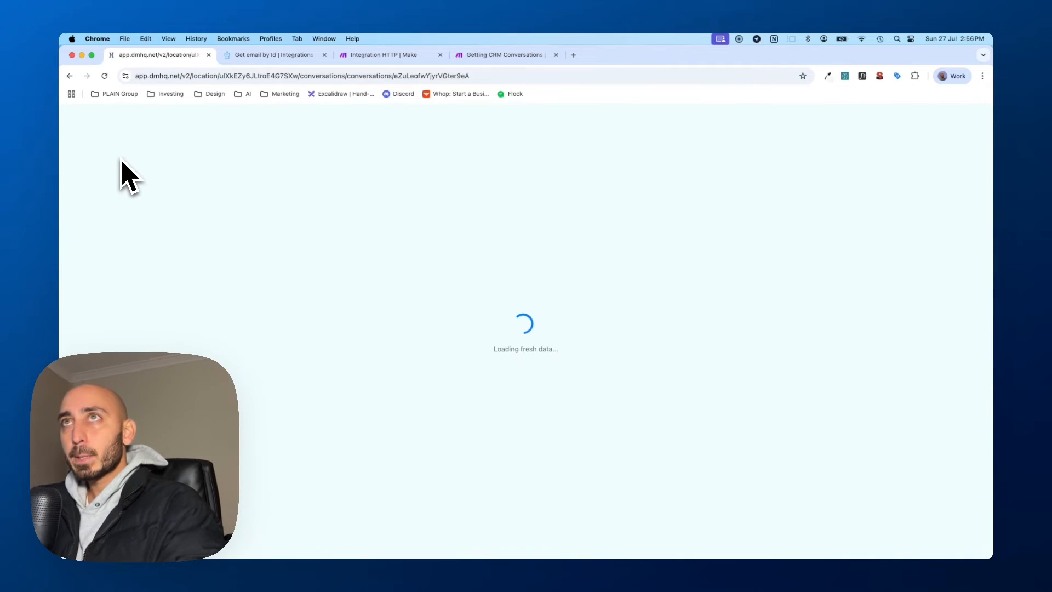
pyautogui.click(527, 62)
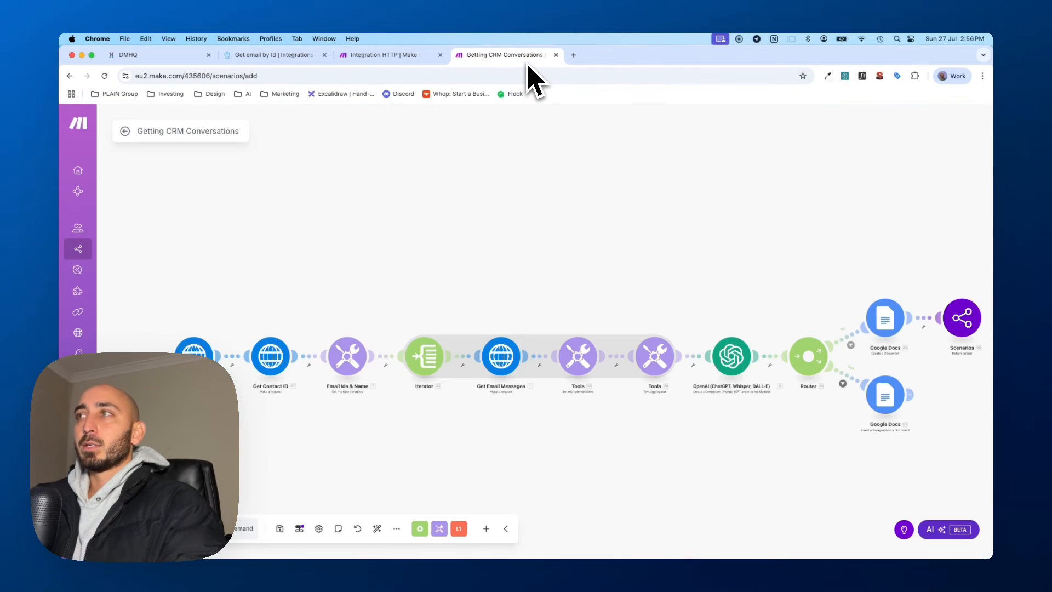
# Examine the last HTTP module's Operation 1 output in the Integration HTTP scenario, especially the HTML body under emailMessage
pyautogui.click(395, 58)
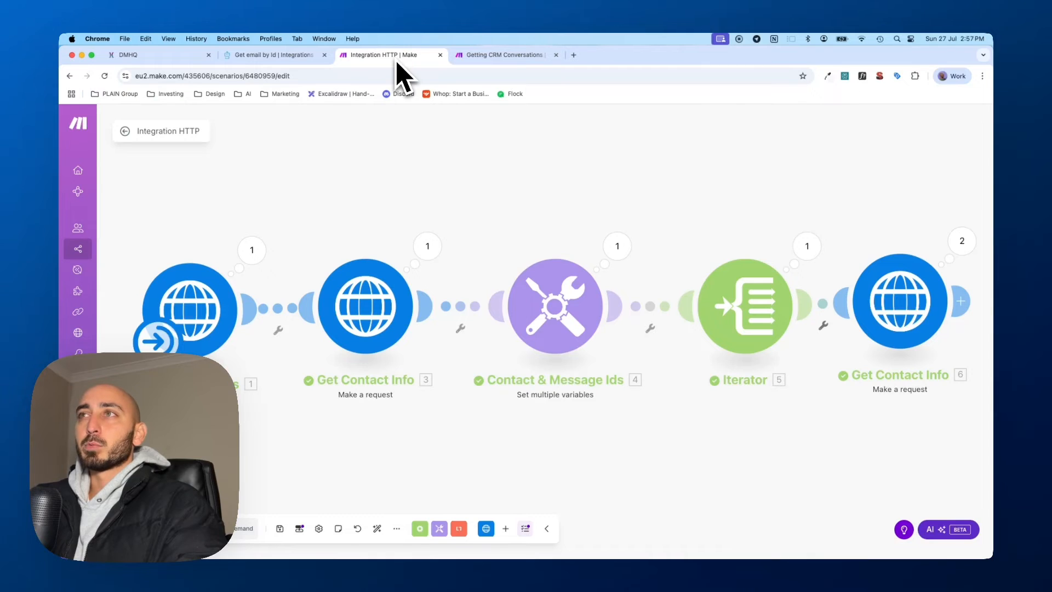
pyautogui.click(962, 242)
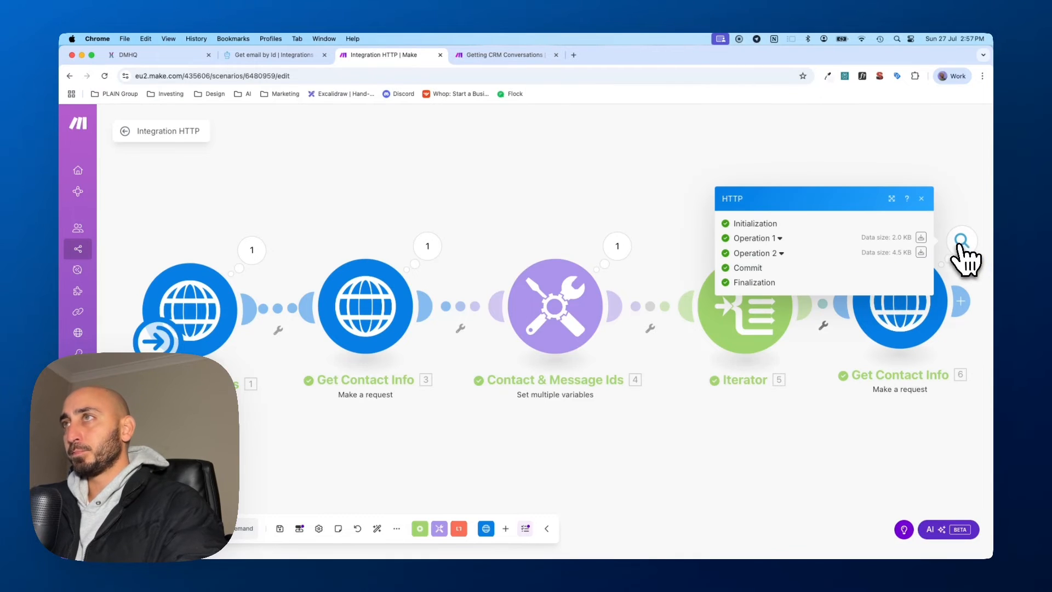
pyautogui.click(781, 238)
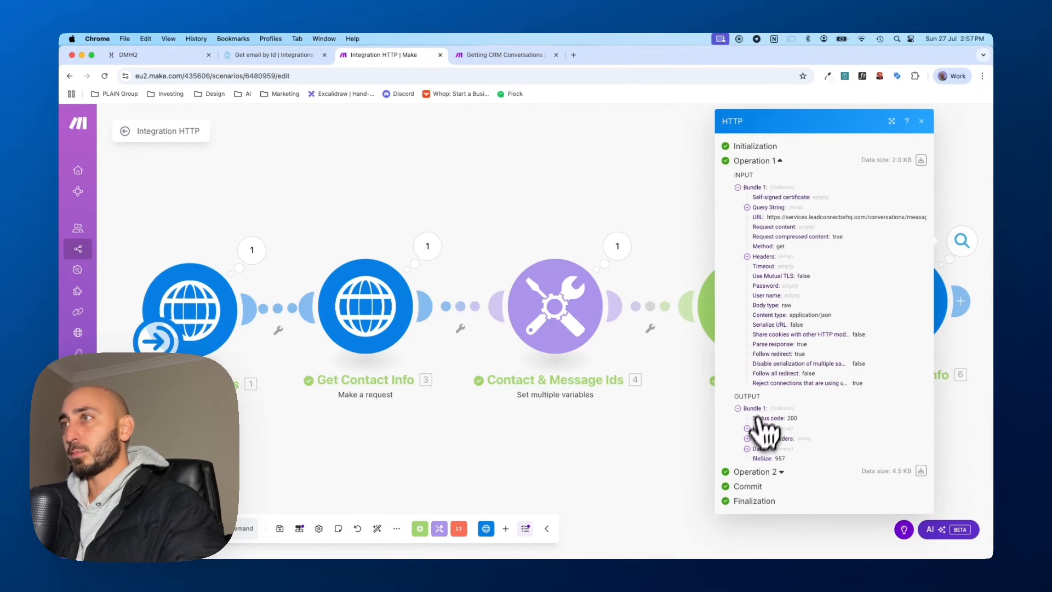
pyautogui.click(755, 448)
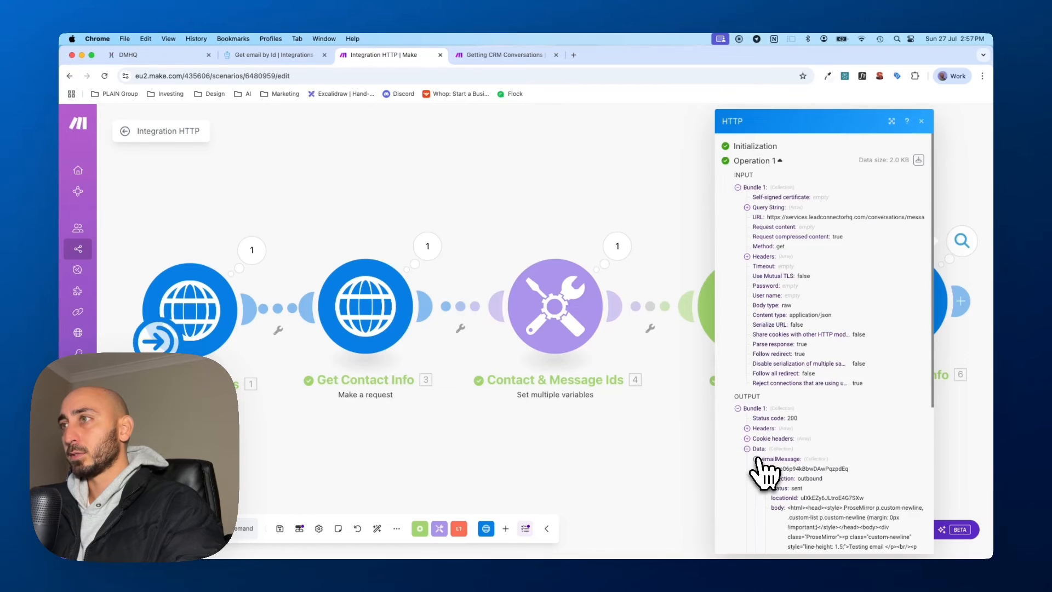
pyautogui.scroll(-5, 758, 463)
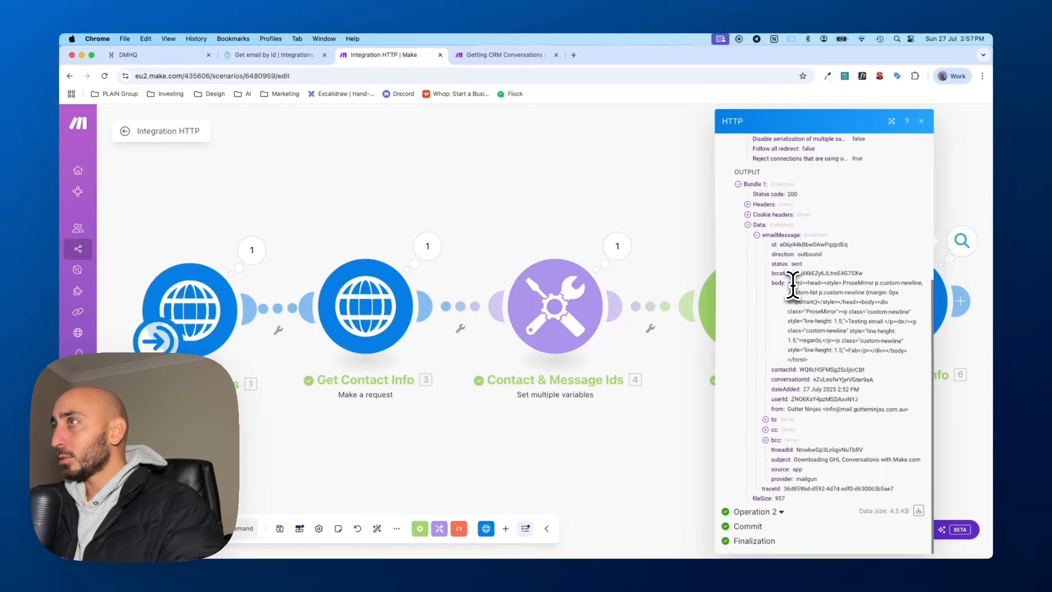
pyautogui.moveTo(789, 282); pyautogui.dragTo(892, 332)
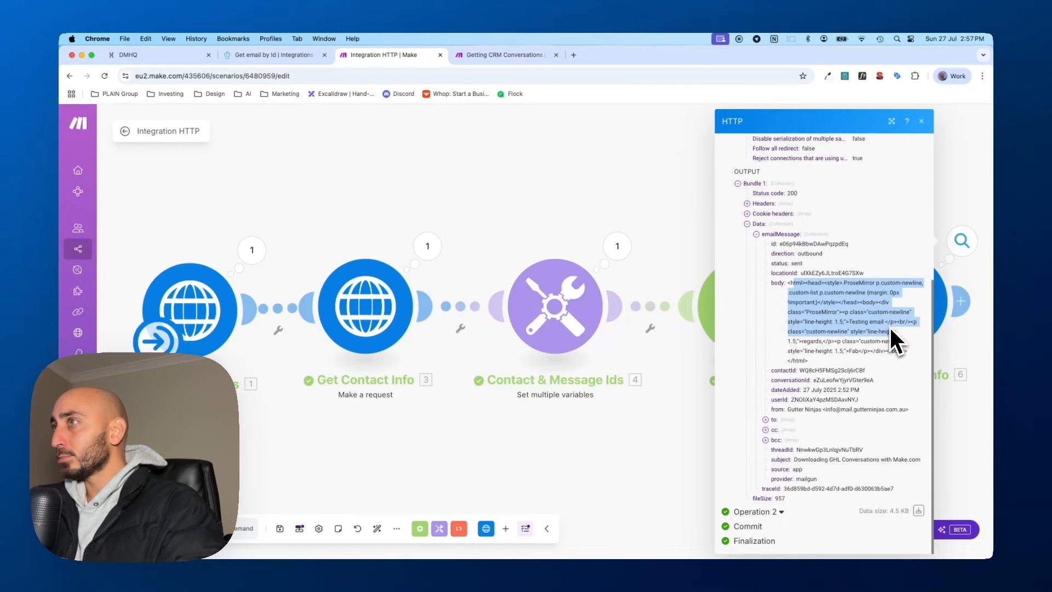
pyautogui.click(812, 342)
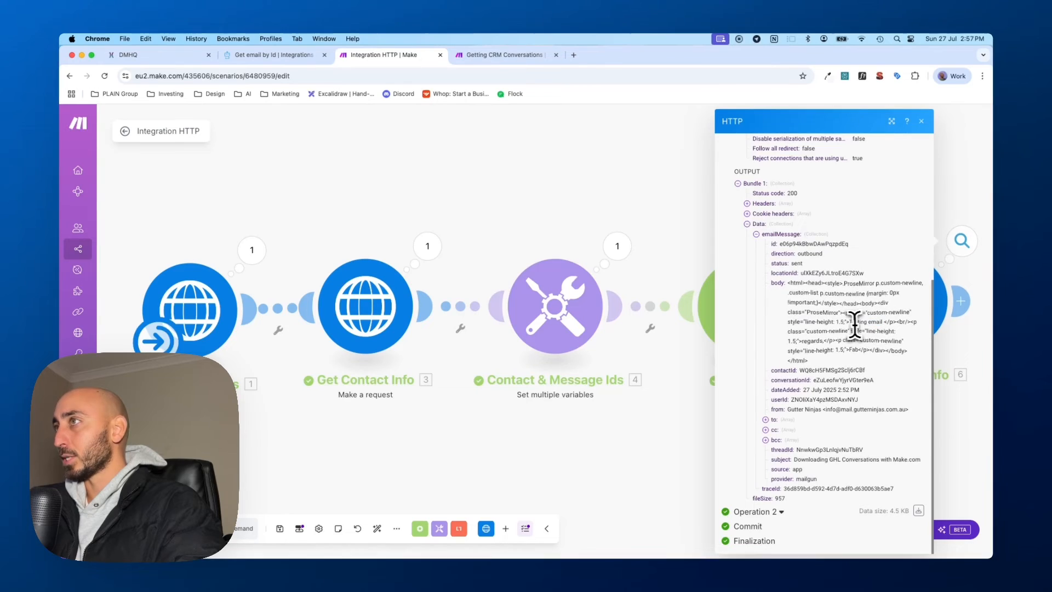
pyautogui.moveTo(849, 323); pyautogui.dragTo(892, 351)
pyautogui.moveTo(909, 353); pyautogui.dragTo(790, 296)
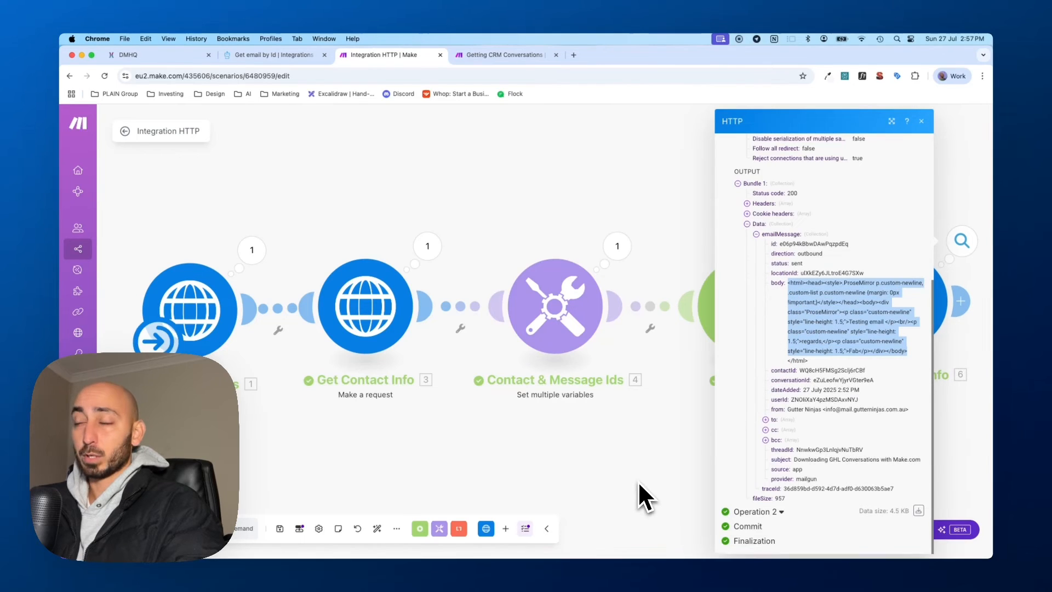
pyautogui.click(636, 497)
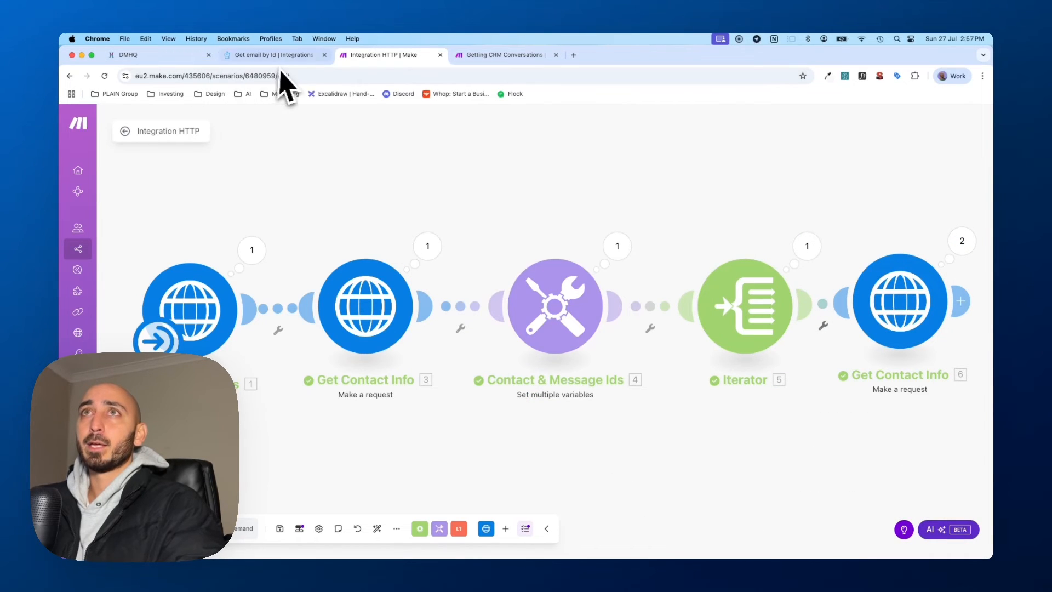
# Review the variables set by the Tools module after Get Email Messages in the Getting CRM Conversations scenario
pyautogui.click(480, 61)
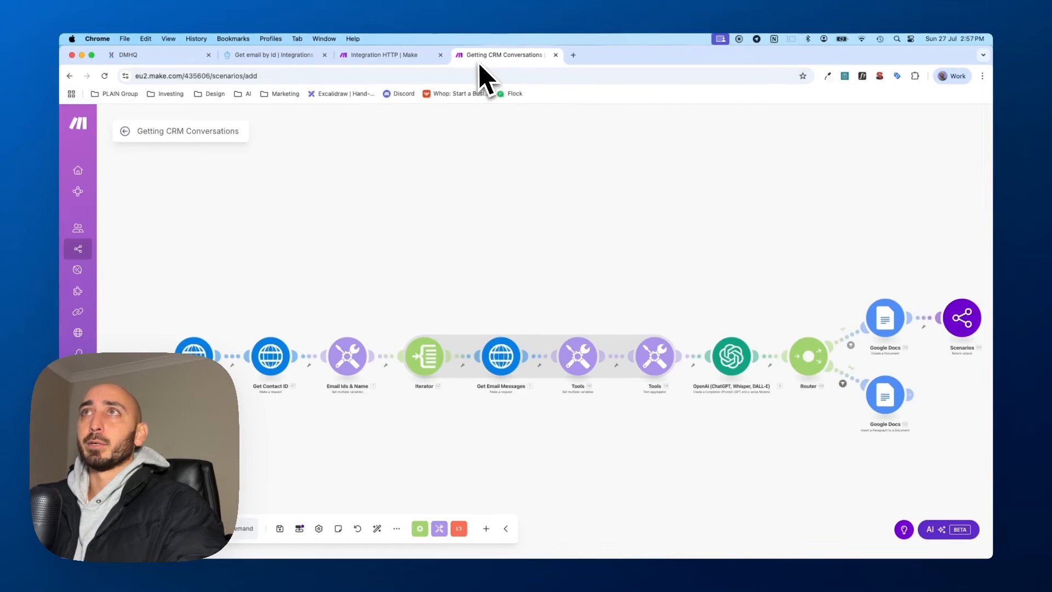
pyautogui.click(574, 362)
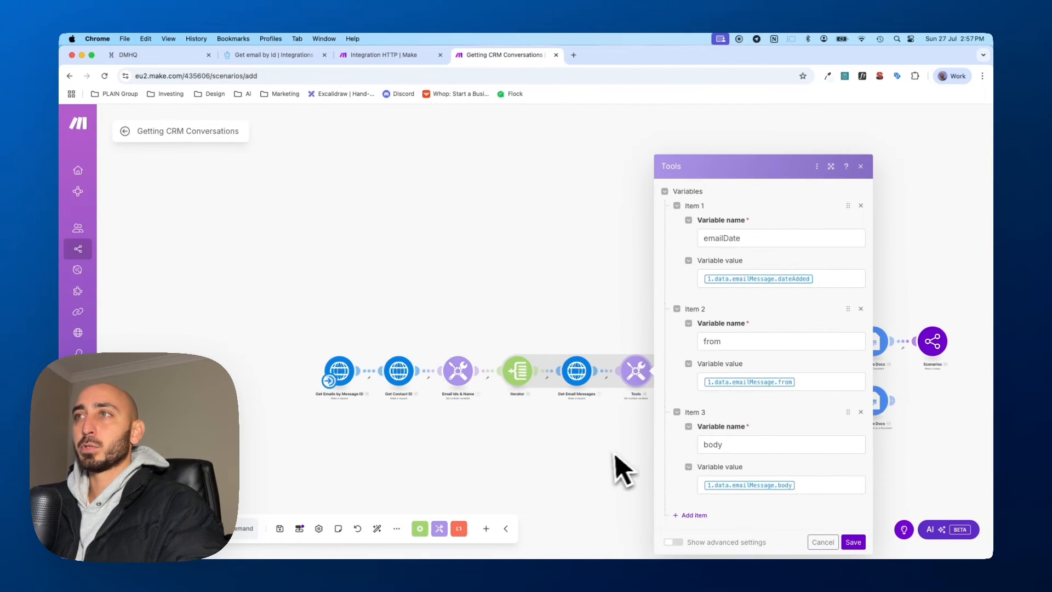
pyautogui.click(629, 469)
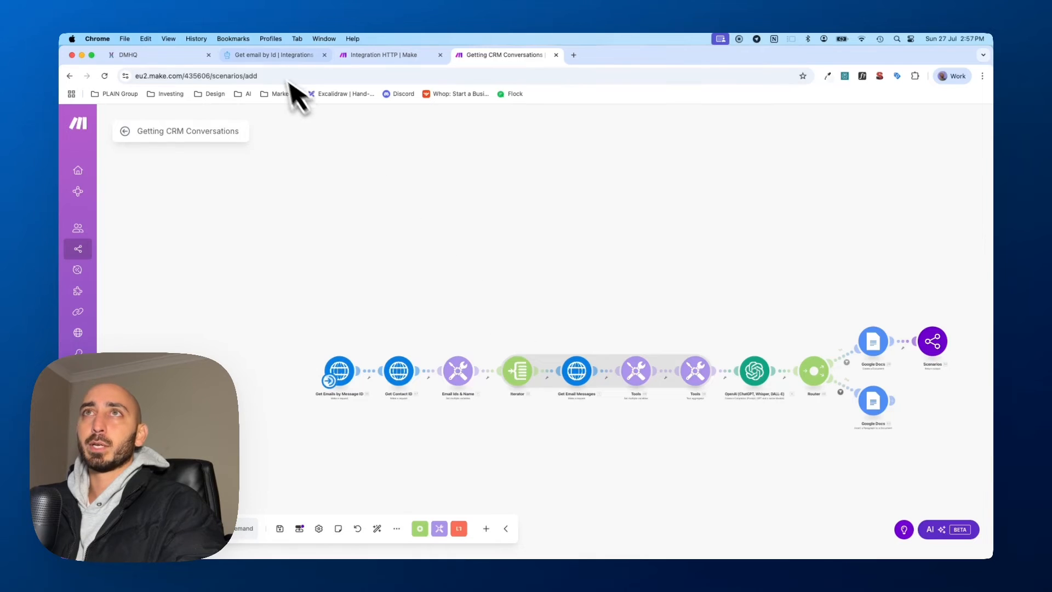
# Return to the Integration HTTP scenario and open the last HTTP module's run output
pyautogui.click(353, 57)
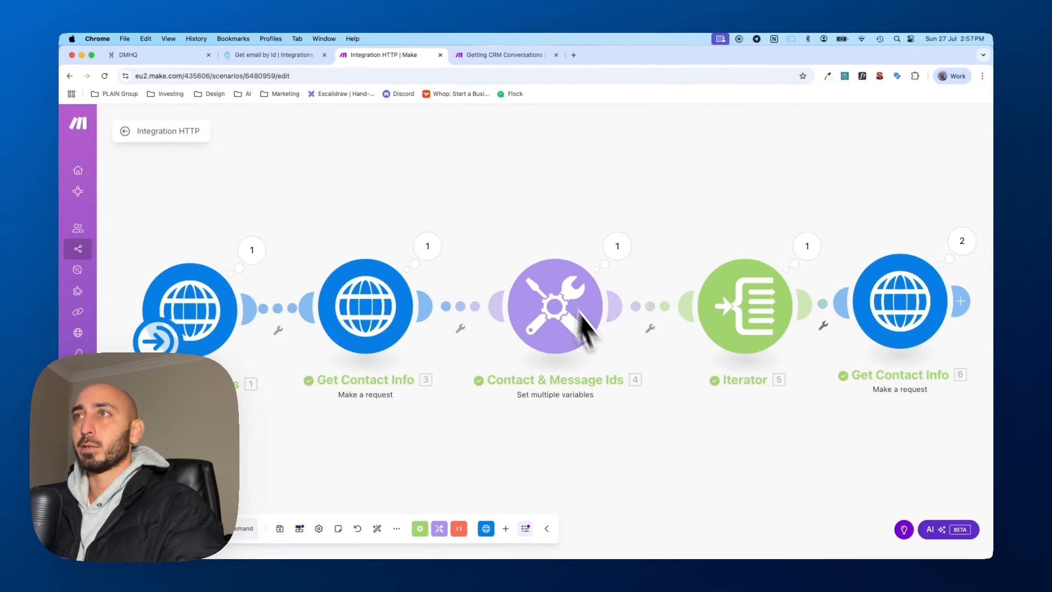
pyautogui.moveTo(823, 193); pyautogui.dragTo(570, 169)
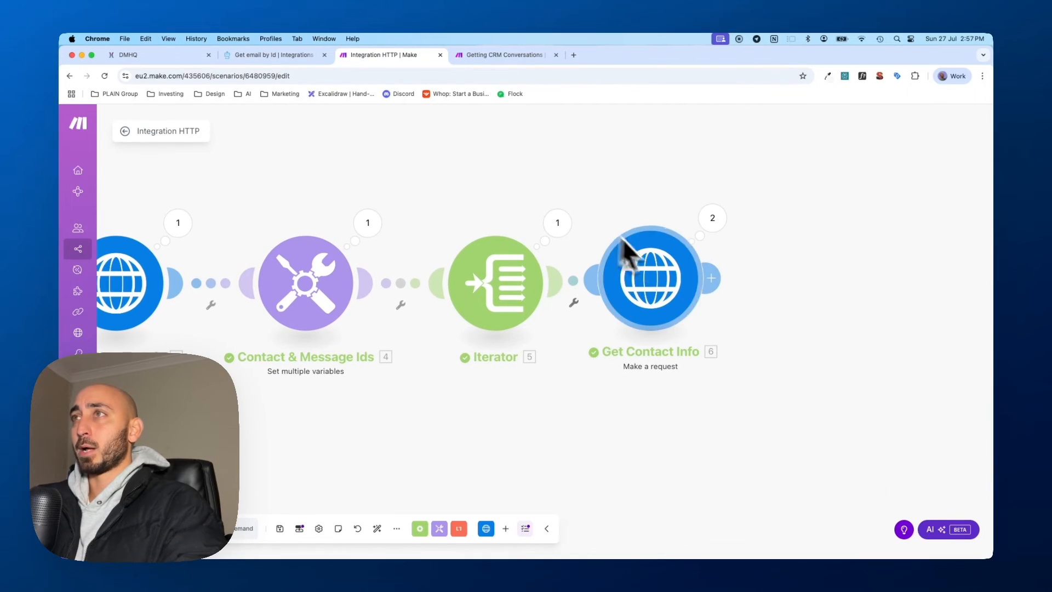
pyautogui.click(727, 217)
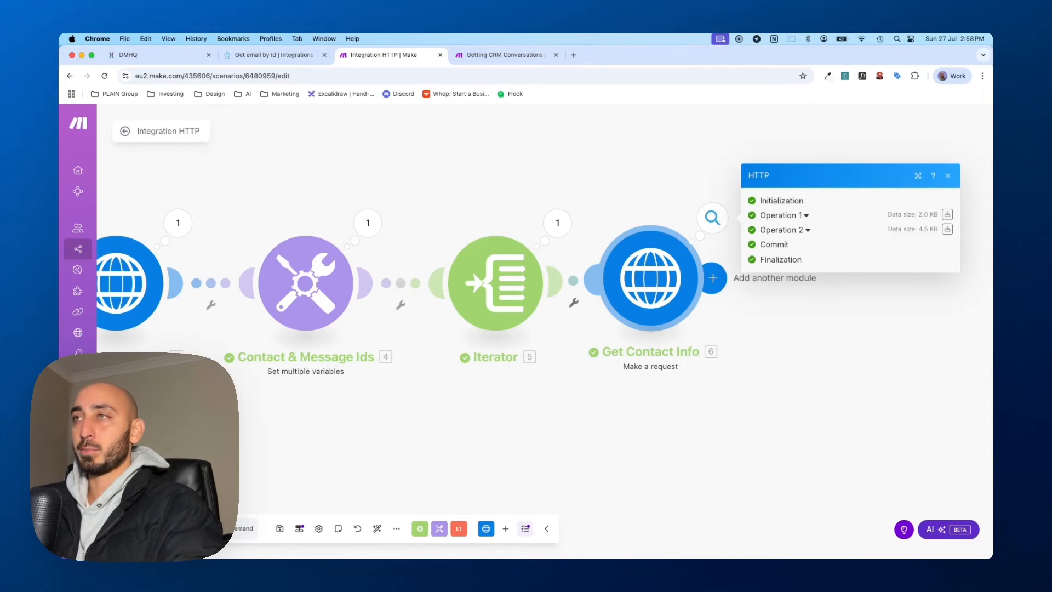
pyautogui.click(713, 278)
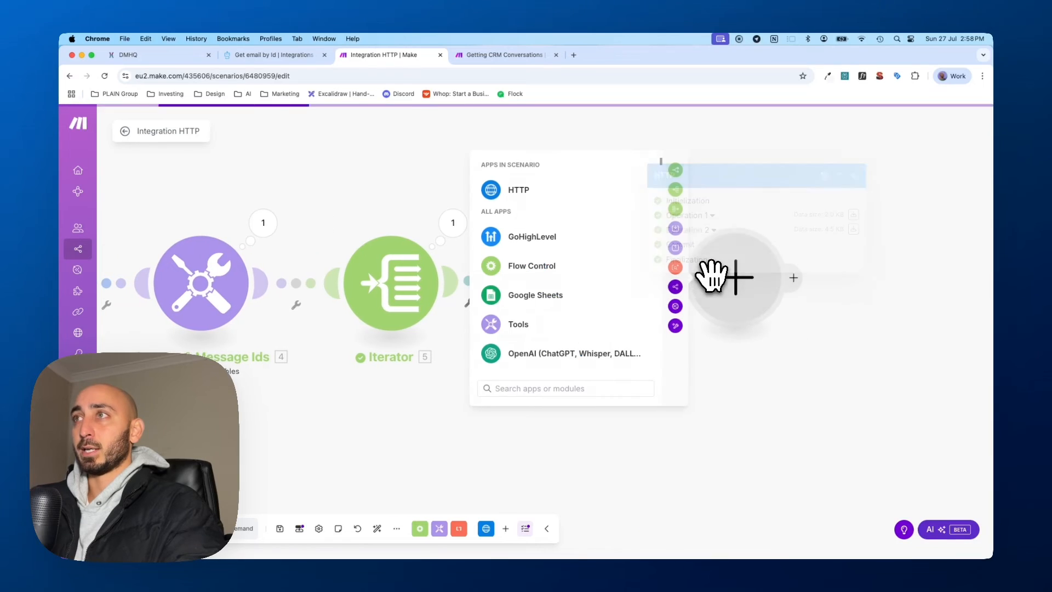
pyautogui.click(503, 326)
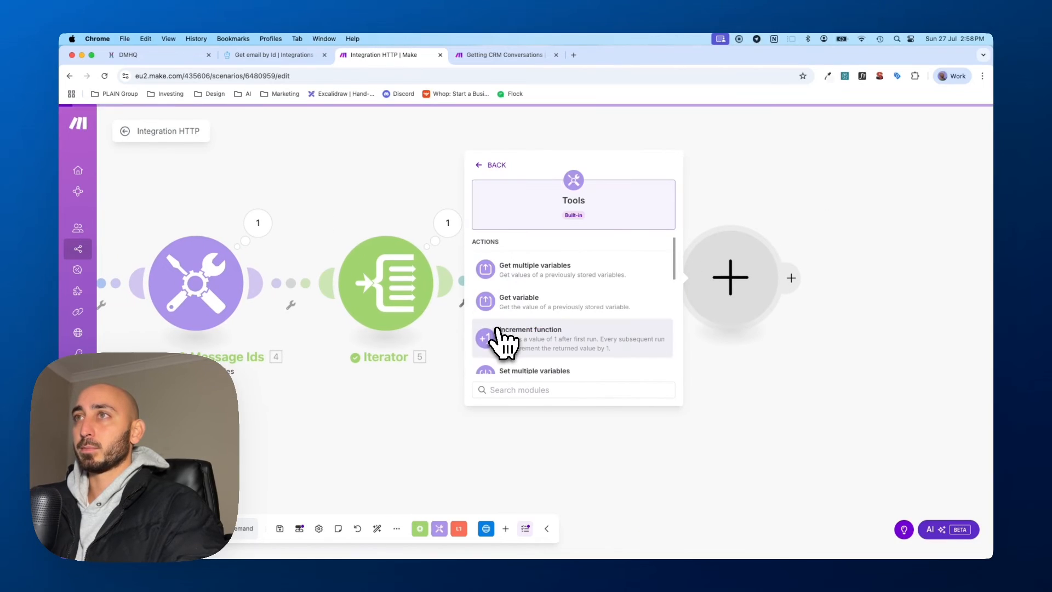
pyautogui.scroll(-5, 517, 324)
pyautogui.scroll(5, 548, 309)
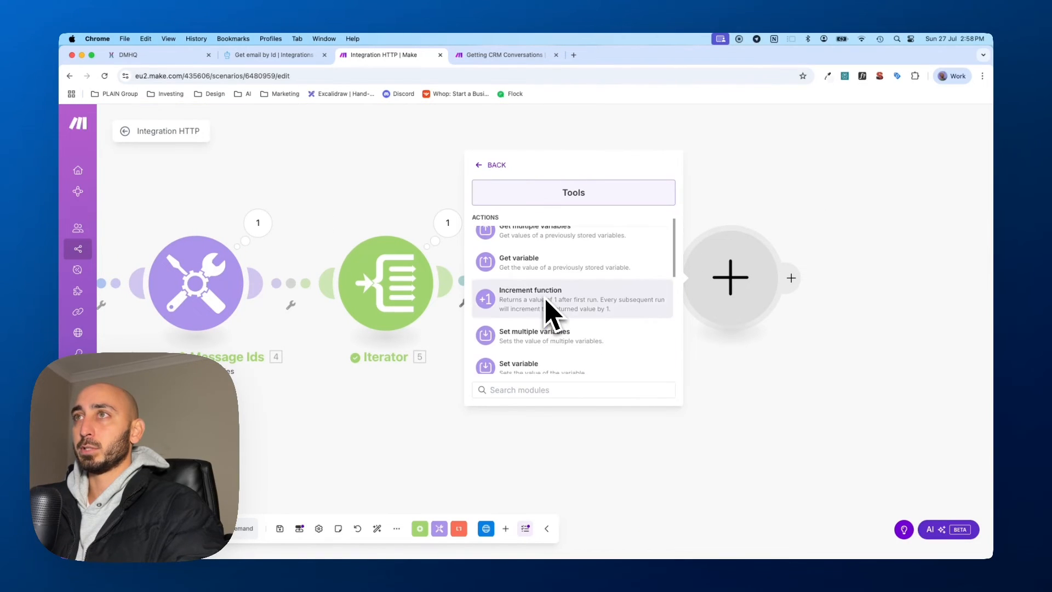
pyautogui.click(556, 274)
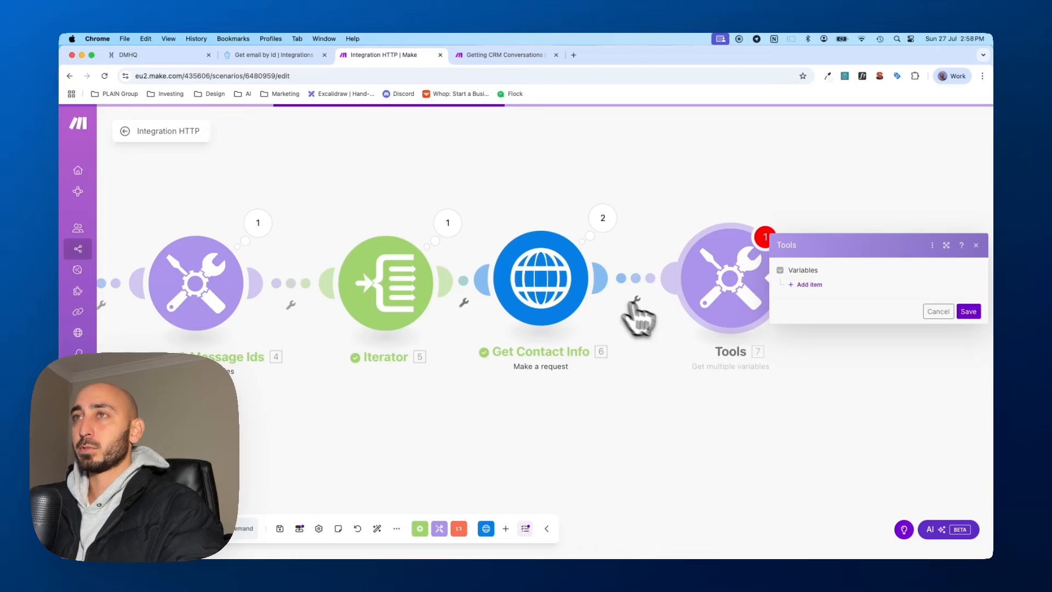
pyautogui.click(809, 284)
pyautogui.click(516, 56)
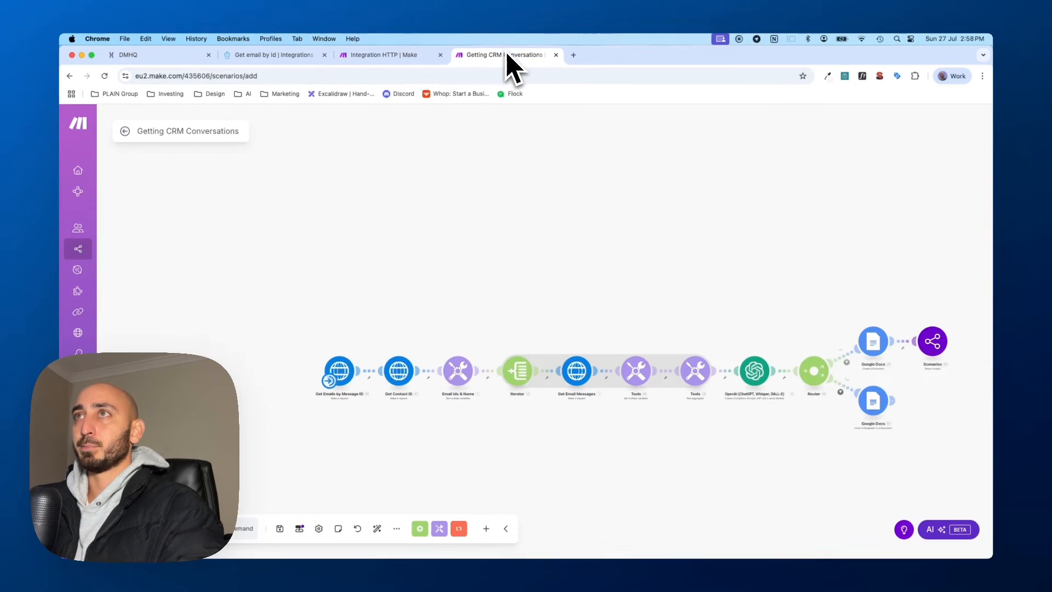
pyautogui.click(641, 374)
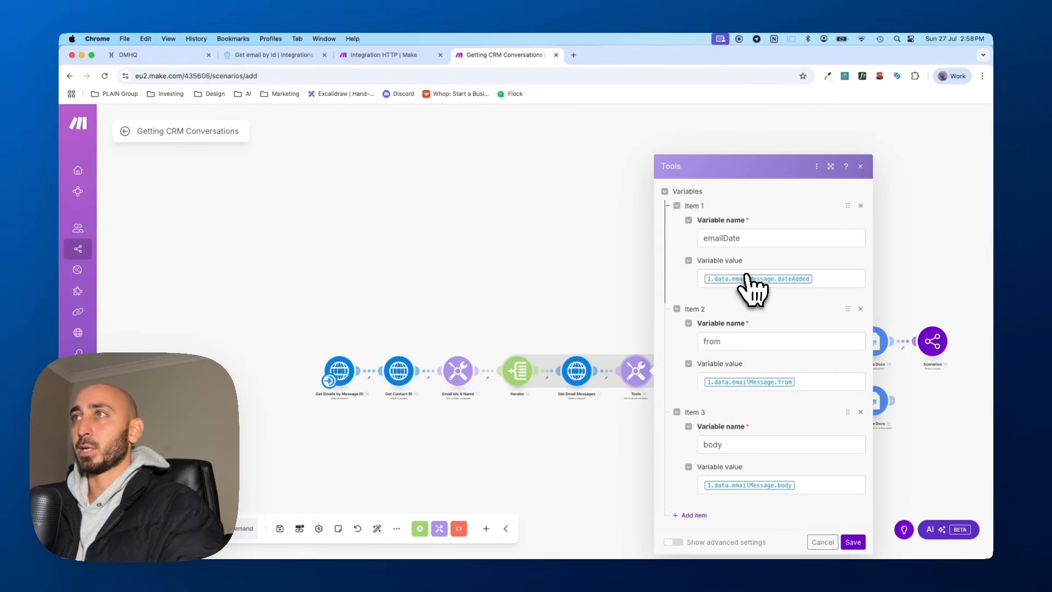
pyautogui.click(387, 56)
pyautogui.click(841, 283)
pyautogui.write('em')
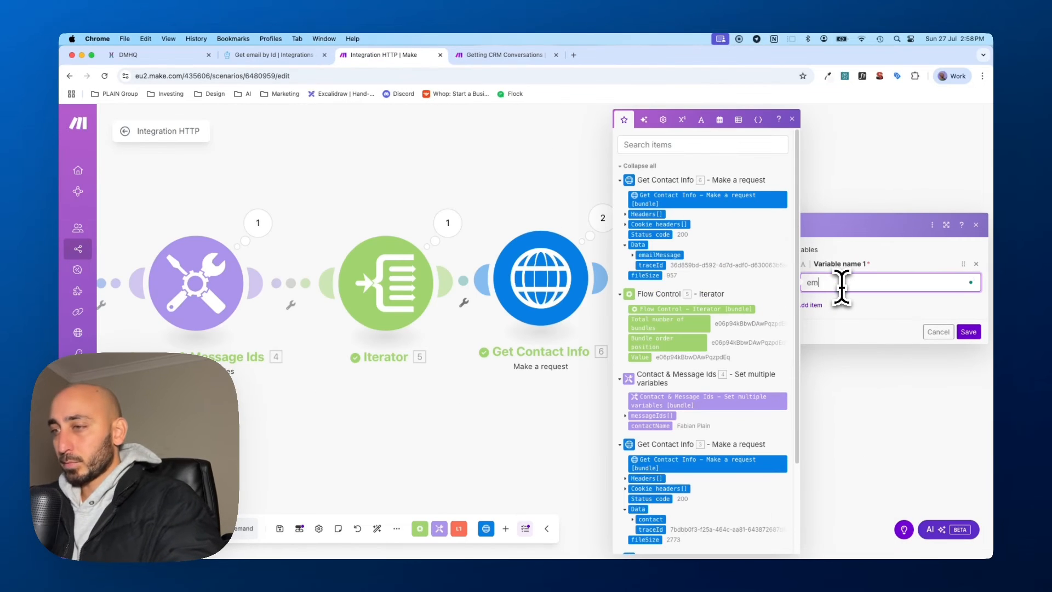
pyautogui.write('ailData')
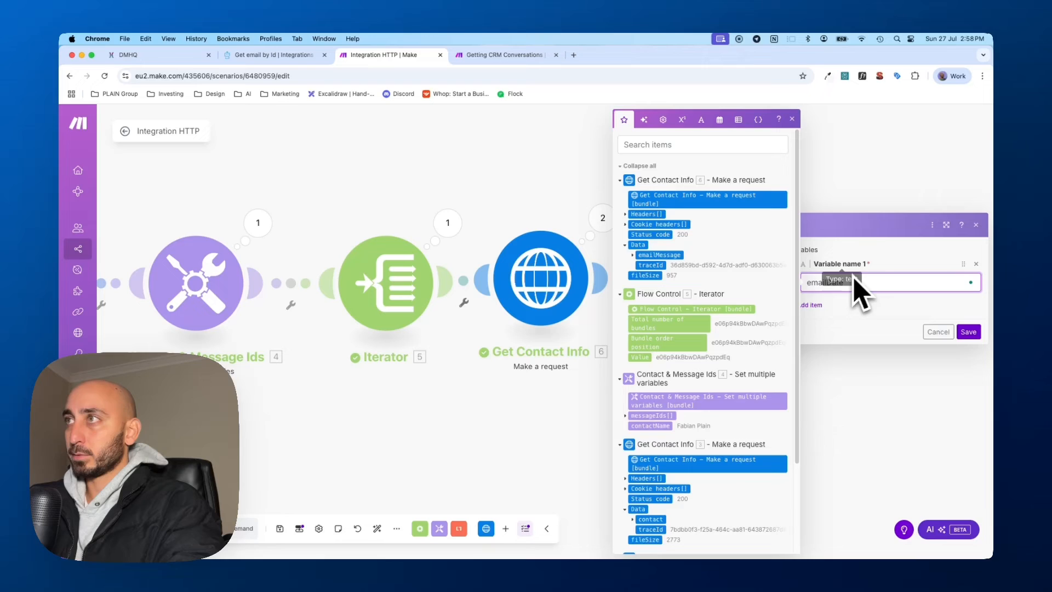
pyautogui.click(820, 306)
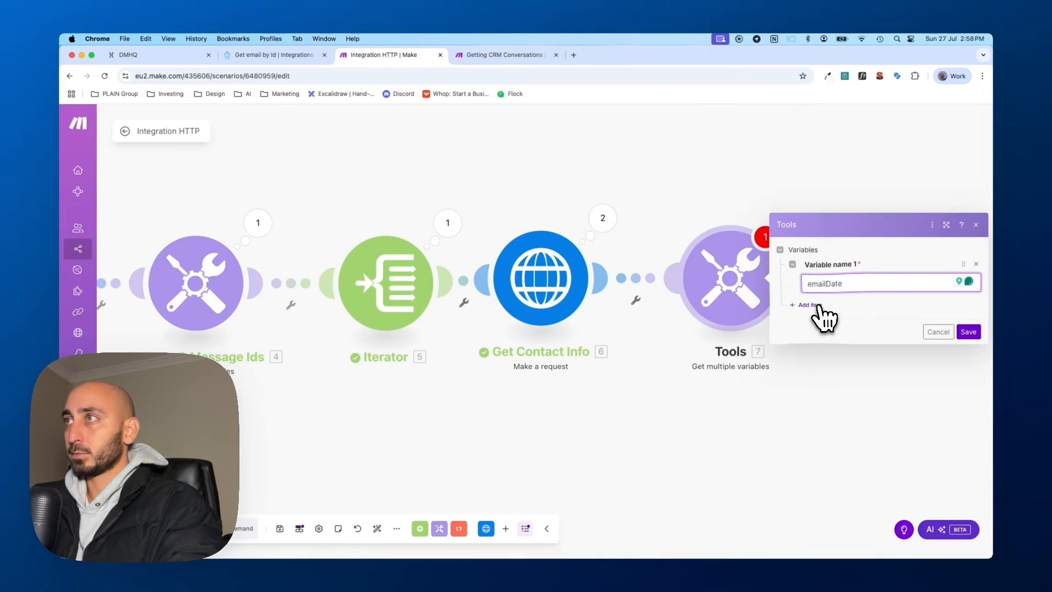
pyautogui.click(976, 284)
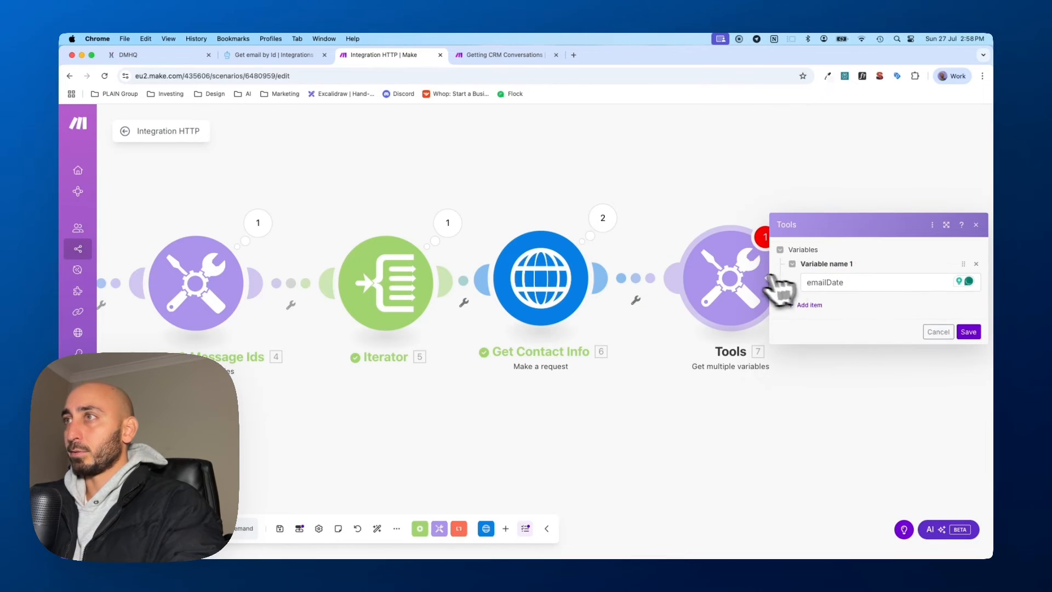
pyautogui.rightClick(756, 279)
pyautogui.click(788, 392)
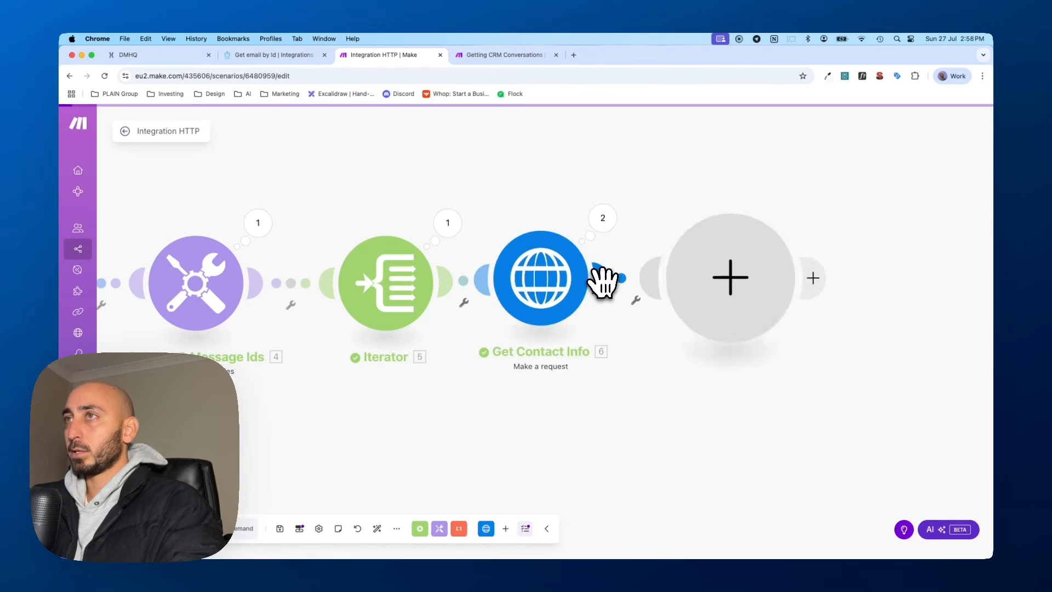
# Add a Tools "Set multiple variables" module after the last HTTP module in the Integration HTTP scenario
pyautogui.click(728, 285)
pyautogui.click(579, 329)
pyautogui.scroll(-5, 573, 332)
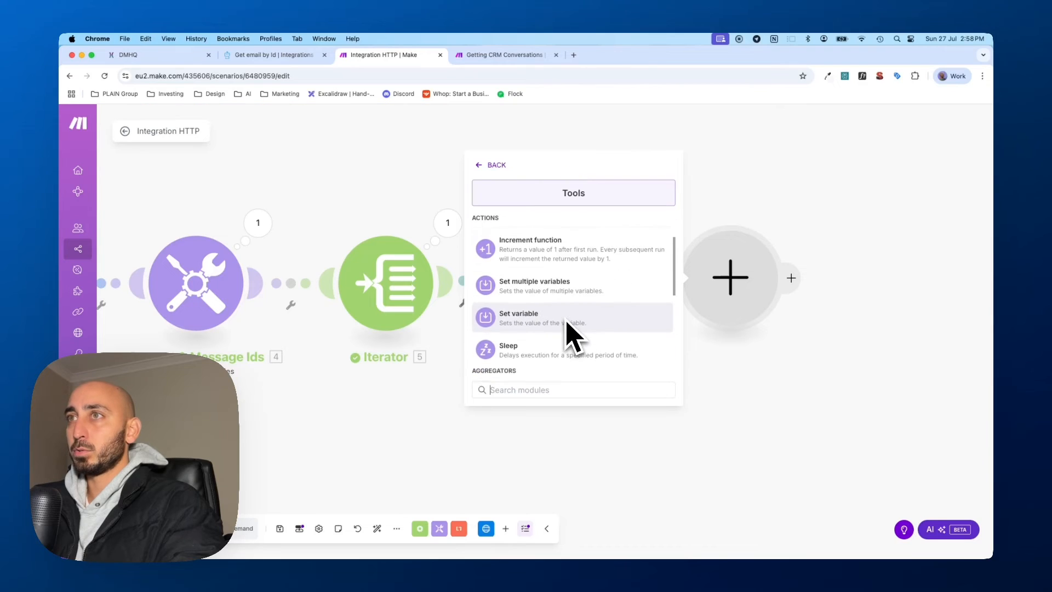
pyautogui.click(614, 241)
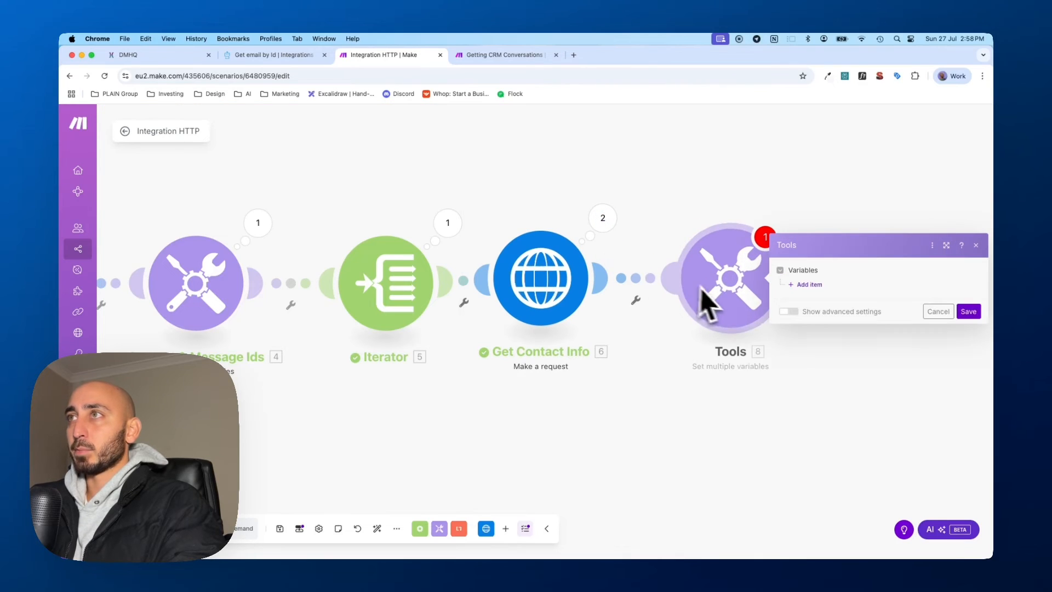
# Define three variables named emailDate, from and body with empty values, and save the Tools module
pyautogui.click(859, 265)
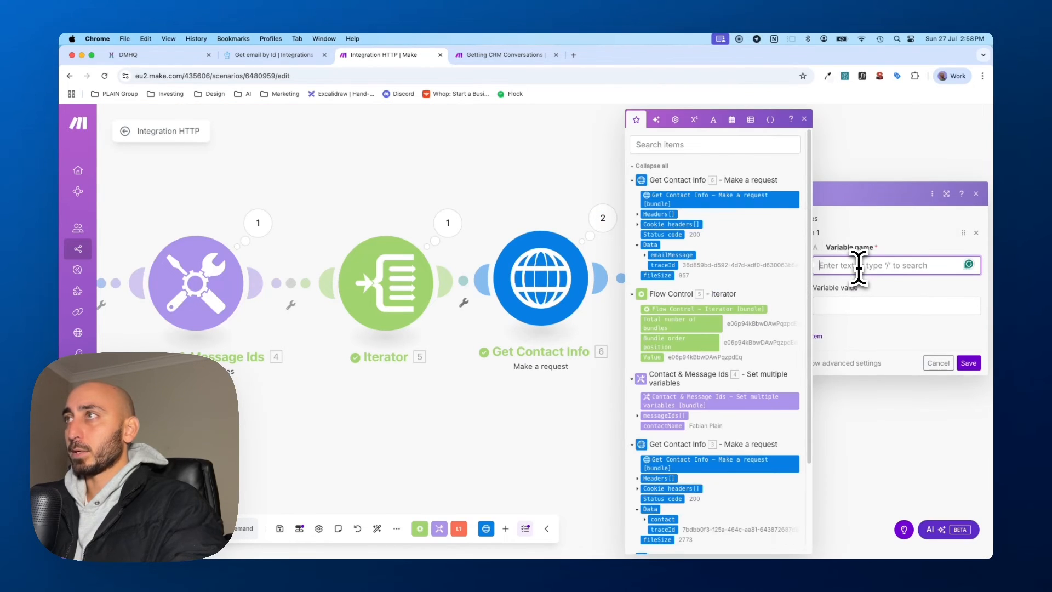
pyautogui.write('emailDate')
pyautogui.press('Tab')
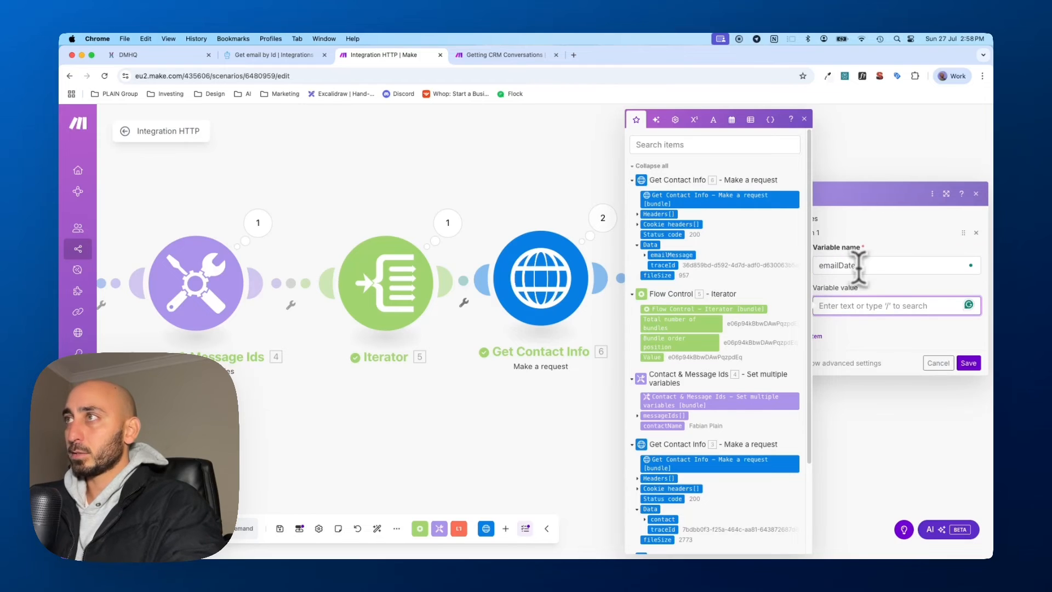
pyautogui.click(819, 336)
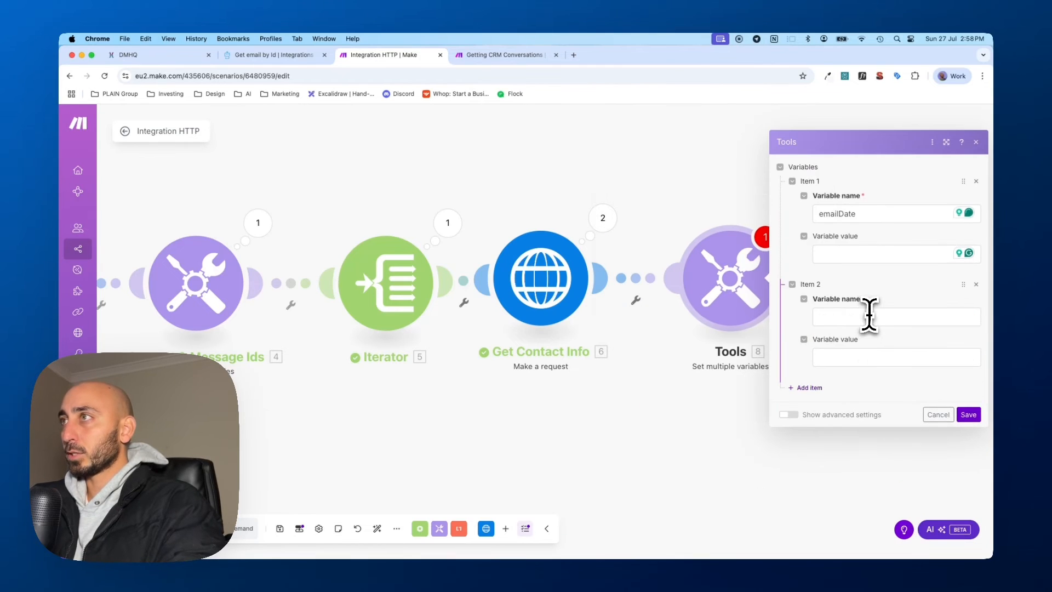
pyautogui.click(871, 317)
pyautogui.press('BackSpace')
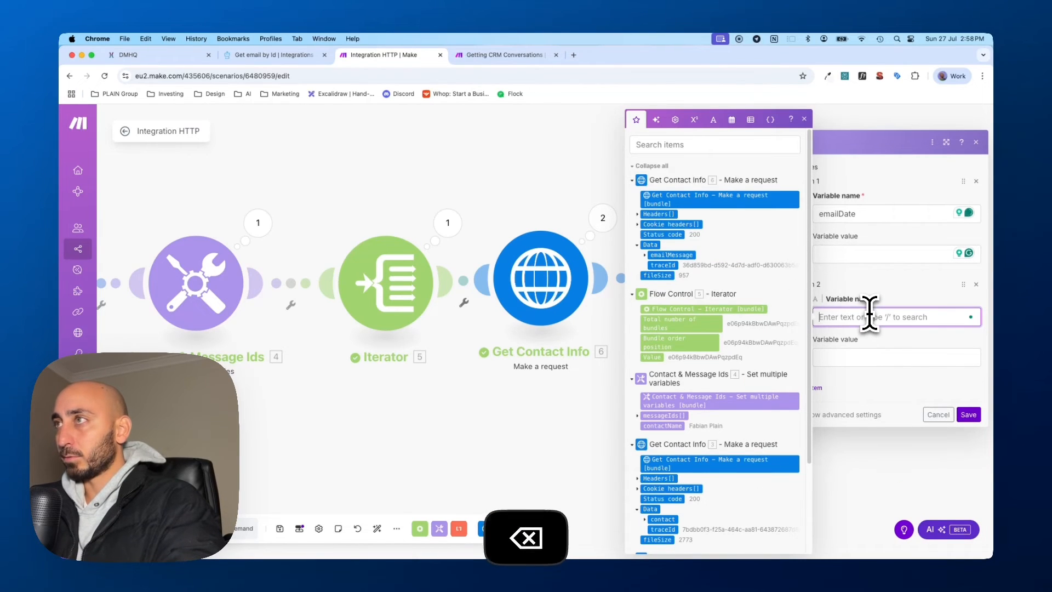
pyautogui.click(822, 395)
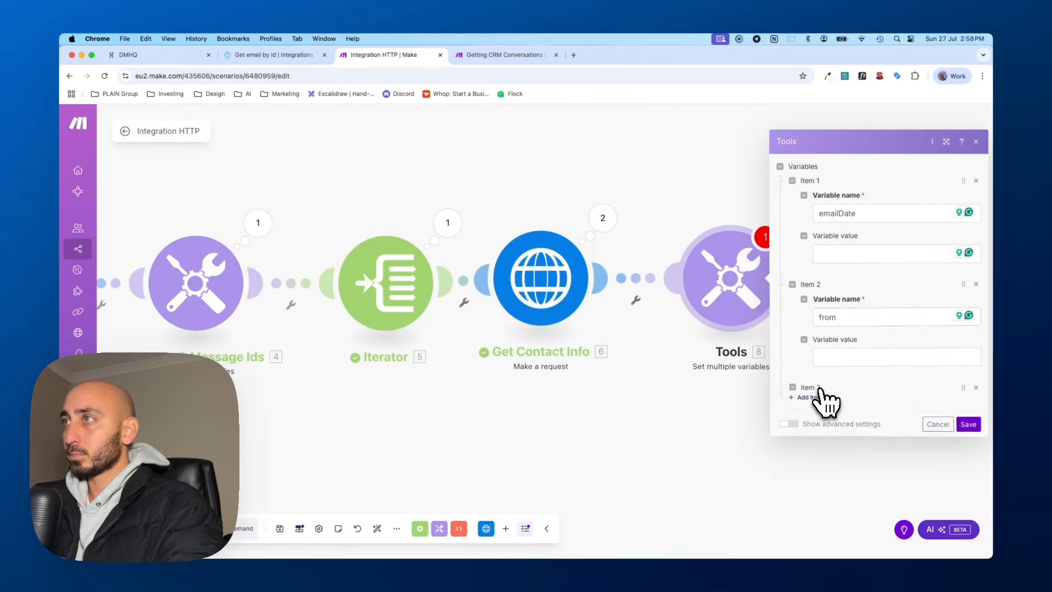
pyautogui.click(846, 399)
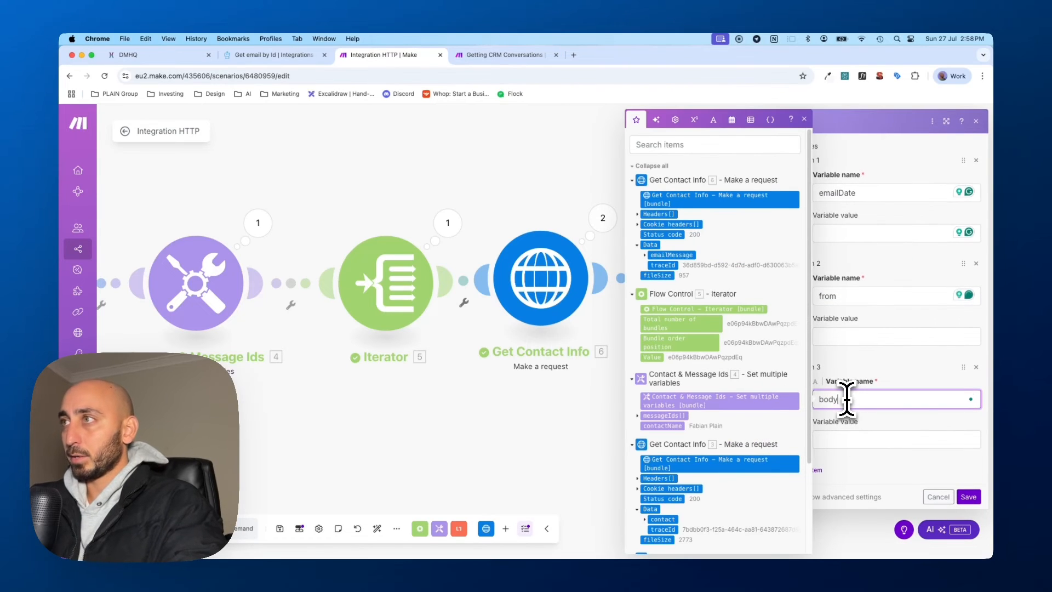
pyautogui.click(950, 325)
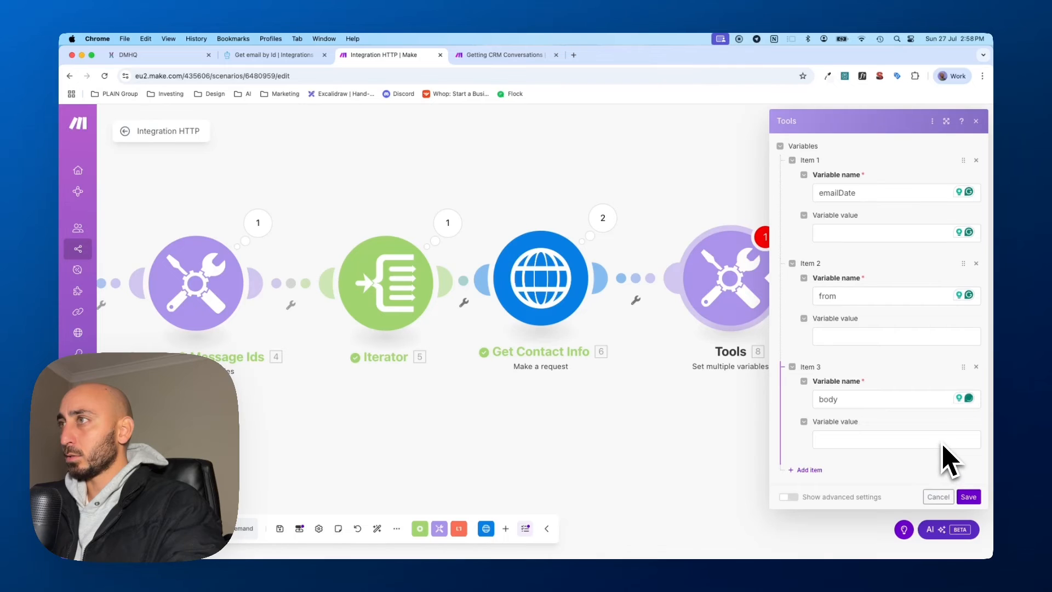
pyautogui.click(967, 496)
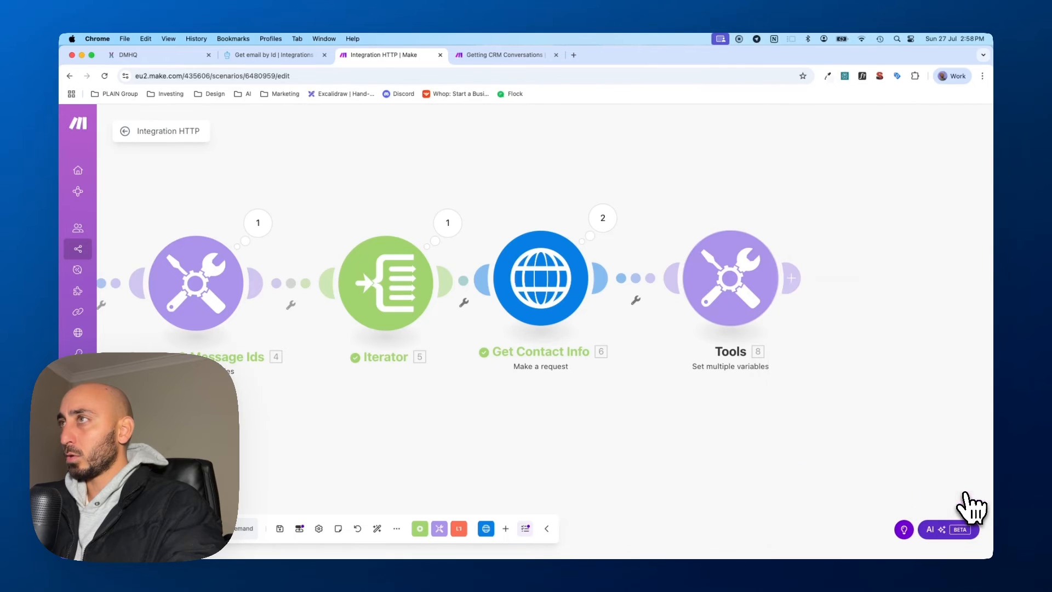
# Try reusing the Getting CRM Conversations mapping 1.data.emailMessage.dateAdded as emailDate's value in the new Tools module, and clear it again
pyautogui.click(515, 57)
pyautogui.click(795, 278)
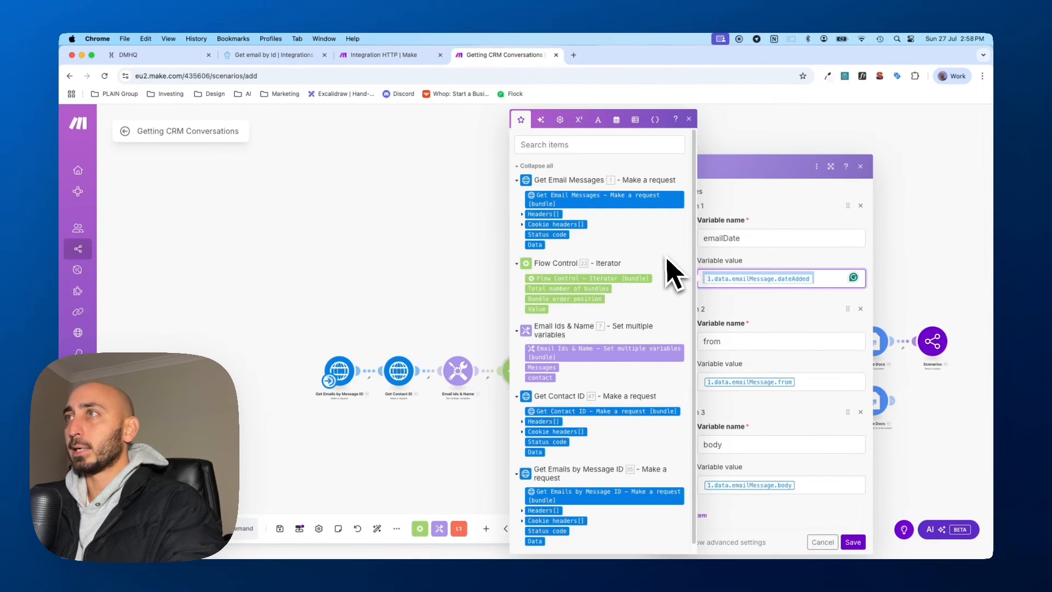
pyautogui.press('super+c')
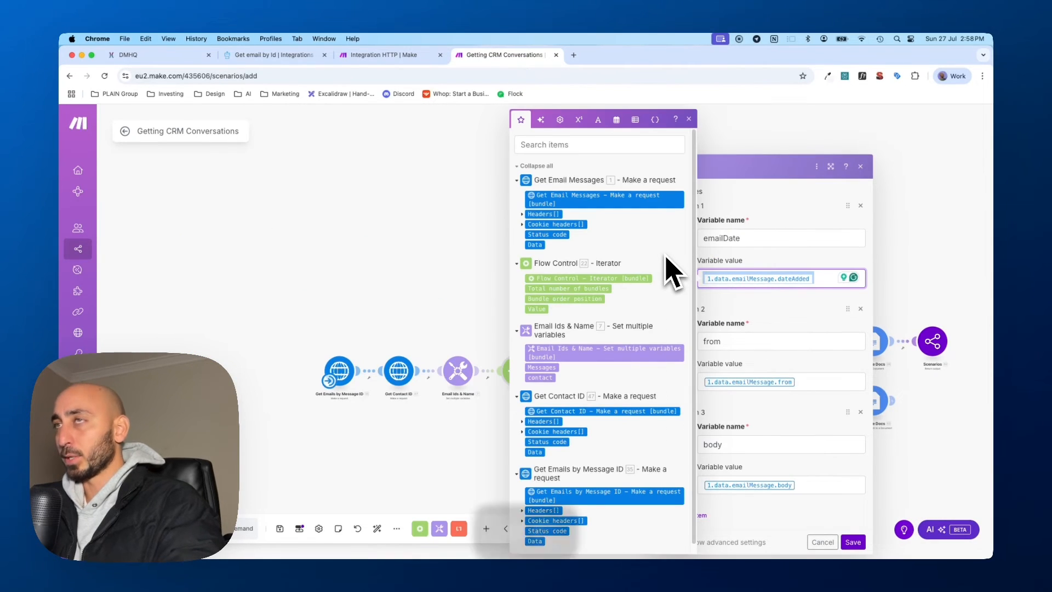
pyautogui.click(408, 57)
pyautogui.click(738, 275)
pyautogui.click(869, 233)
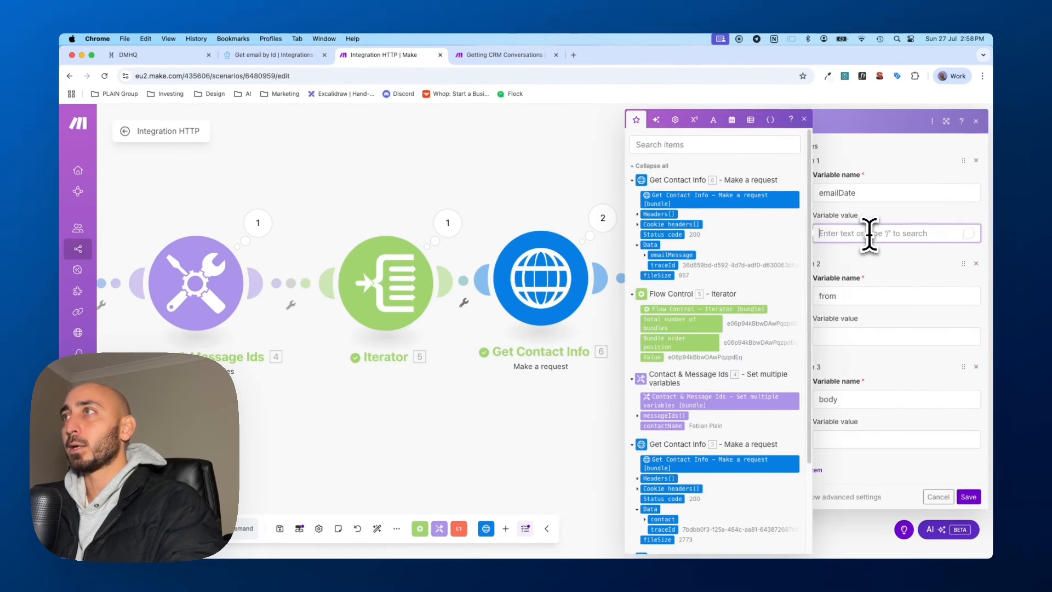
pyautogui.press('super+v')
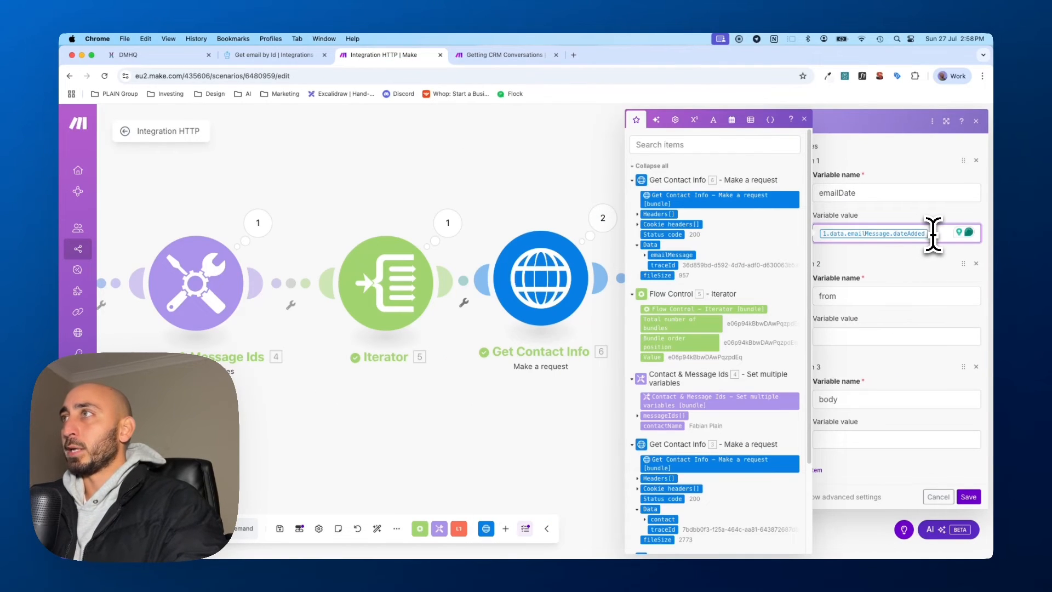
pyautogui.press('BackSpace')
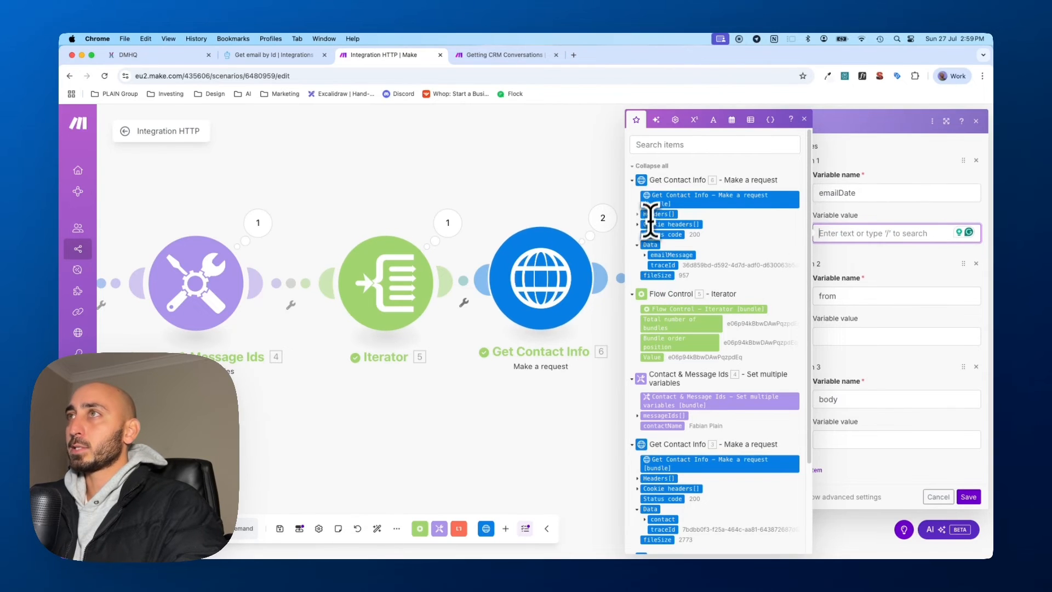
# Review the Get Email Messages request and the Tools module's emailDate mapping in Getting CRM Conversations, and return to Integration HTTP
pyautogui.click(496, 55)
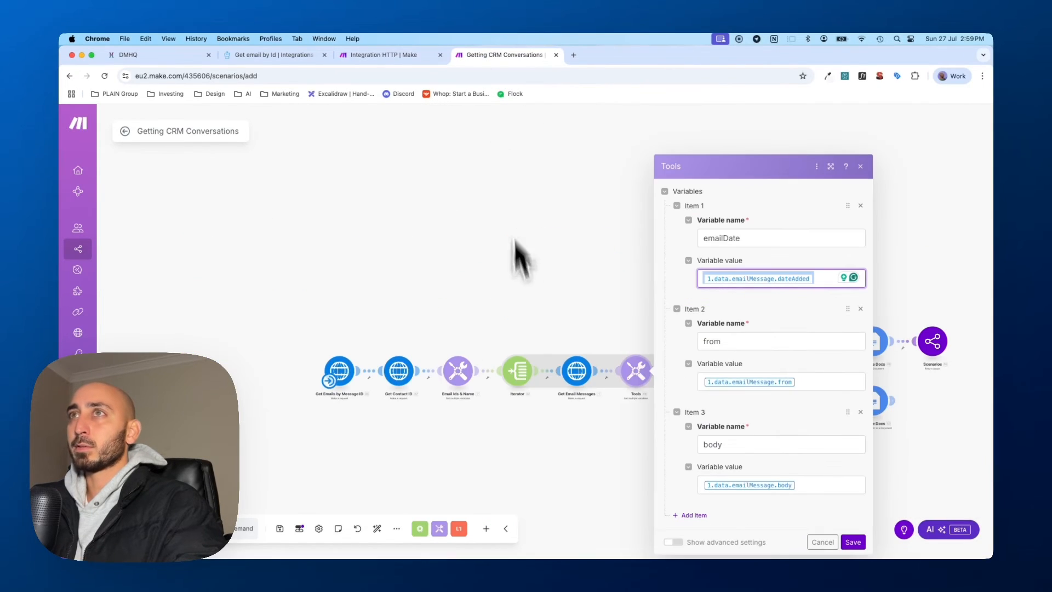
pyautogui.click(573, 382)
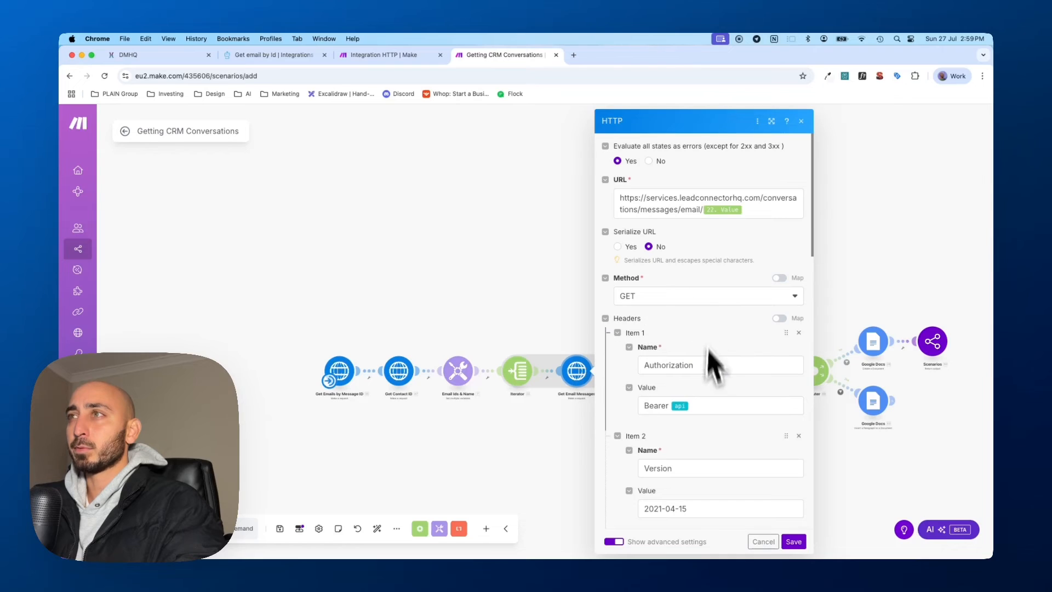
pyautogui.click(560, 327)
pyautogui.click(641, 372)
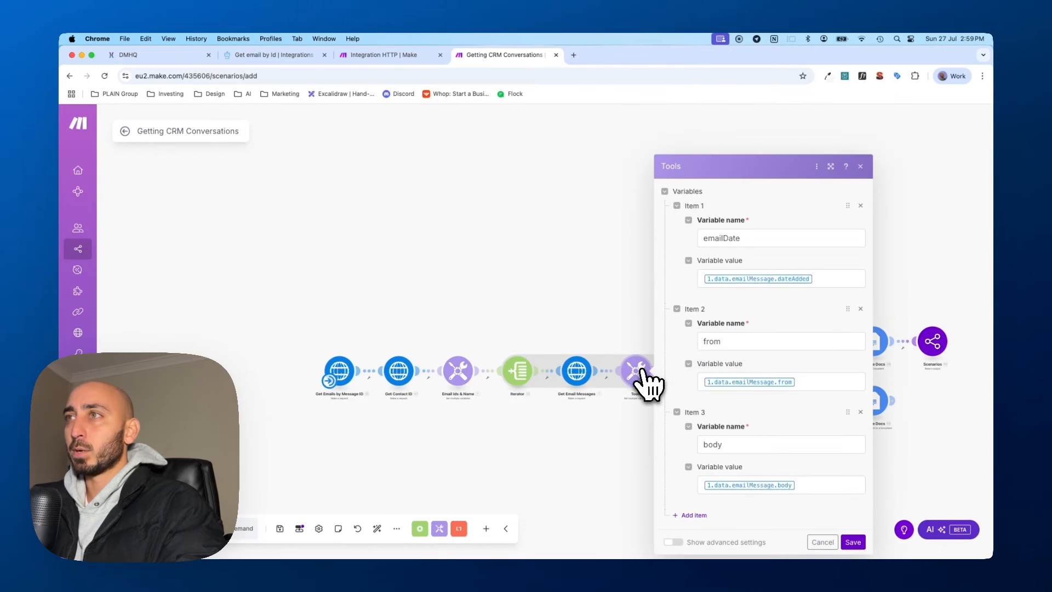
pyautogui.click(823, 280)
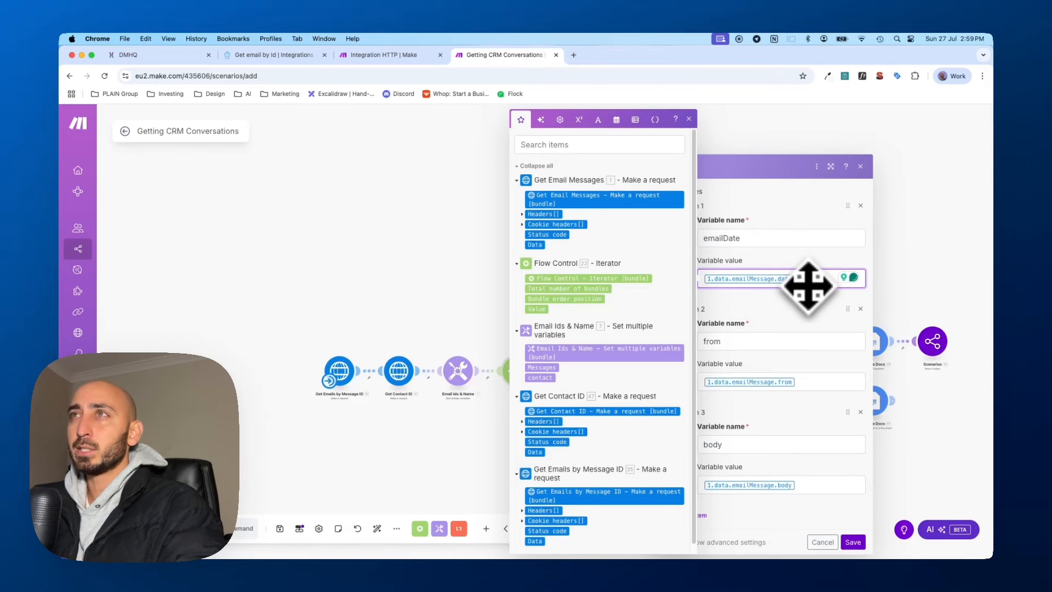
pyautogui.click(412, 266)
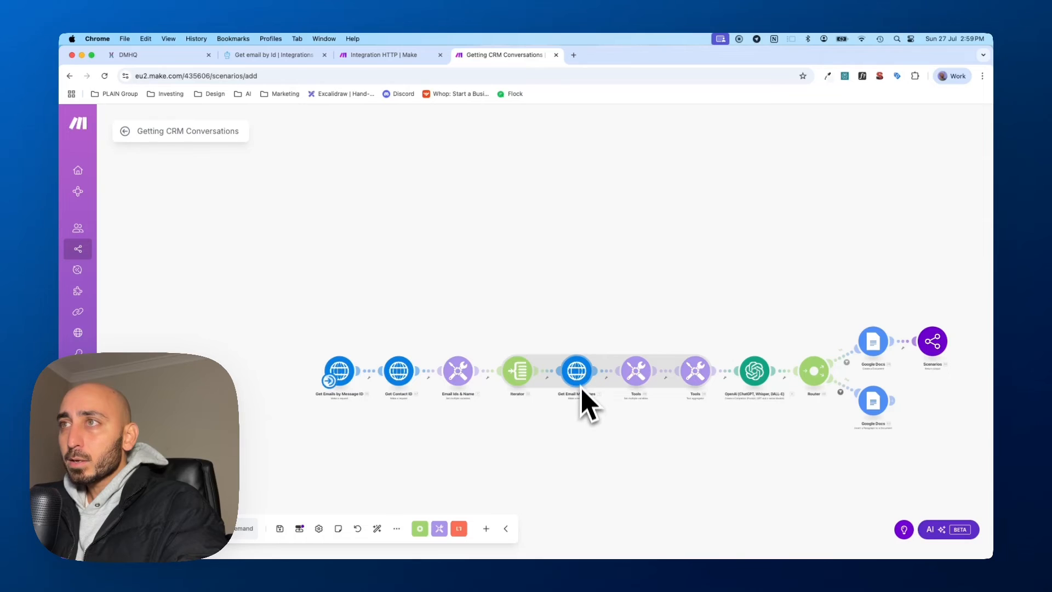
pyautogui.click(397, 55)
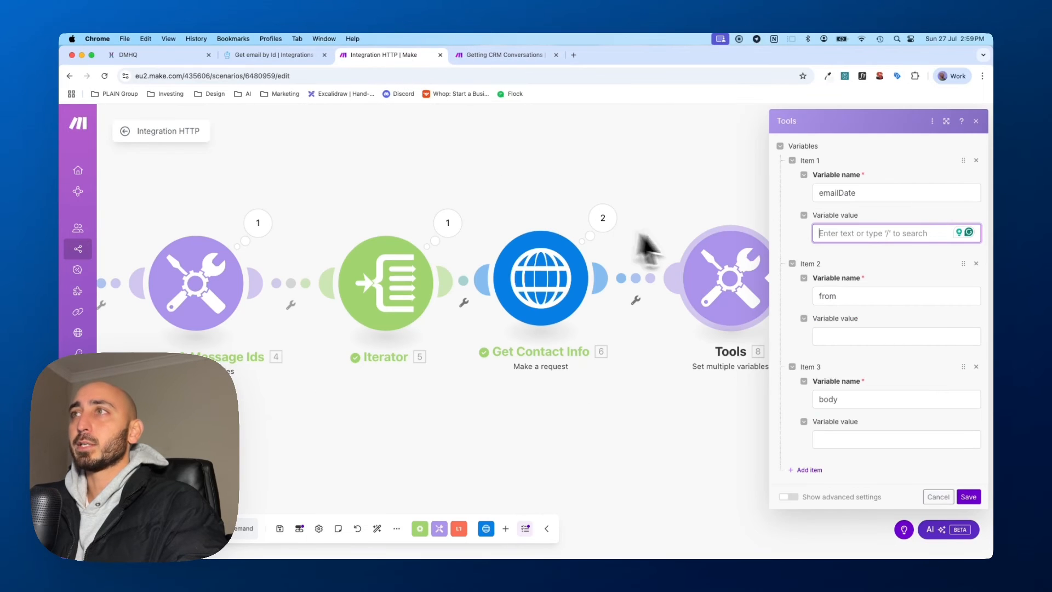
# Map emailDate's value in the Tools module to dateAdded from the emailMessage data of HTTP module 6
pyautogui.click(887, 235)
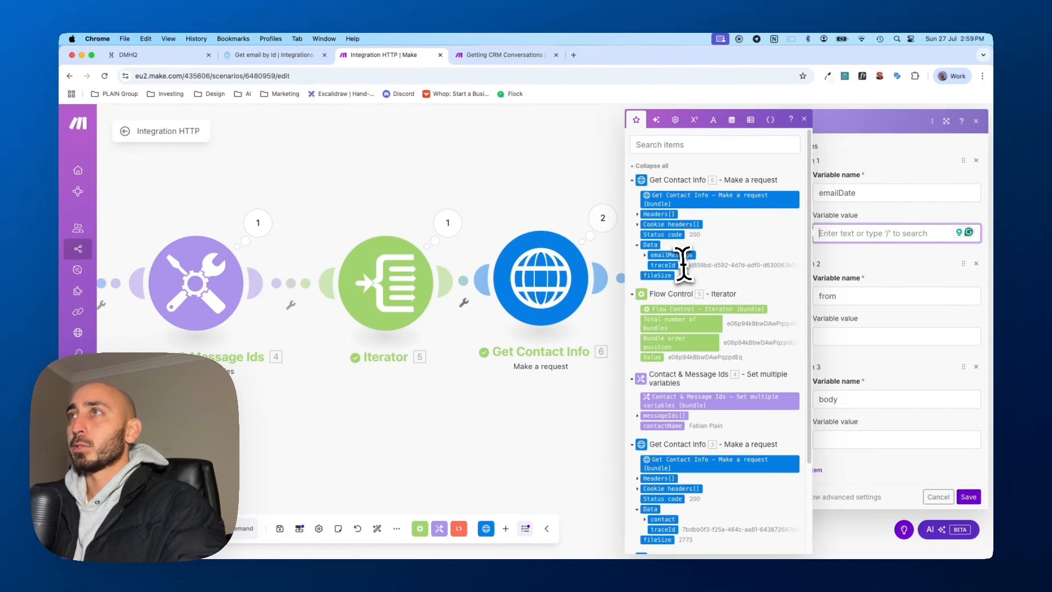
pyautogui.click(647, 256)
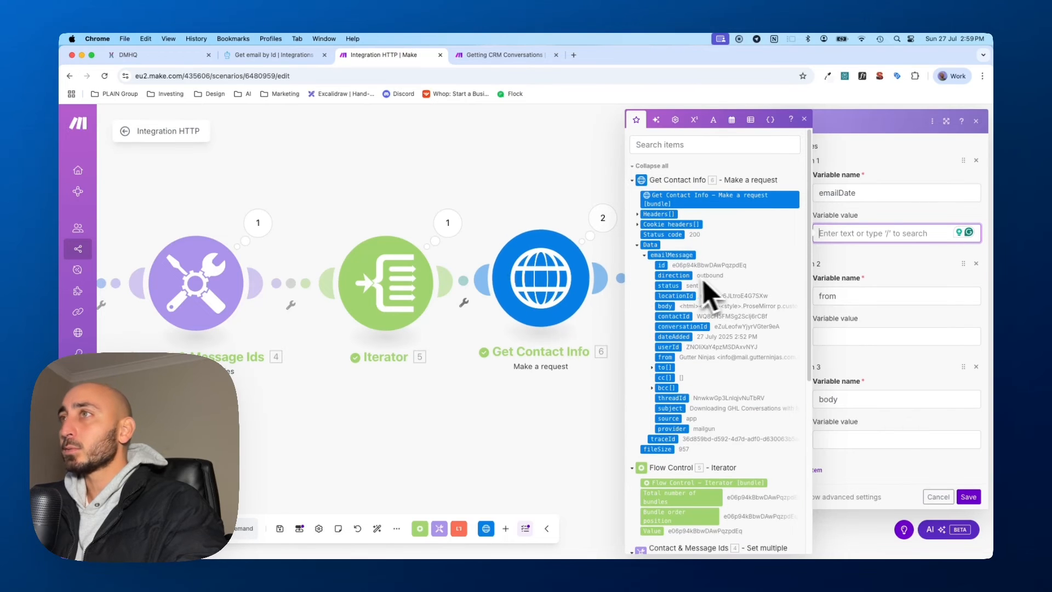
pyautogui.click(678, 336)
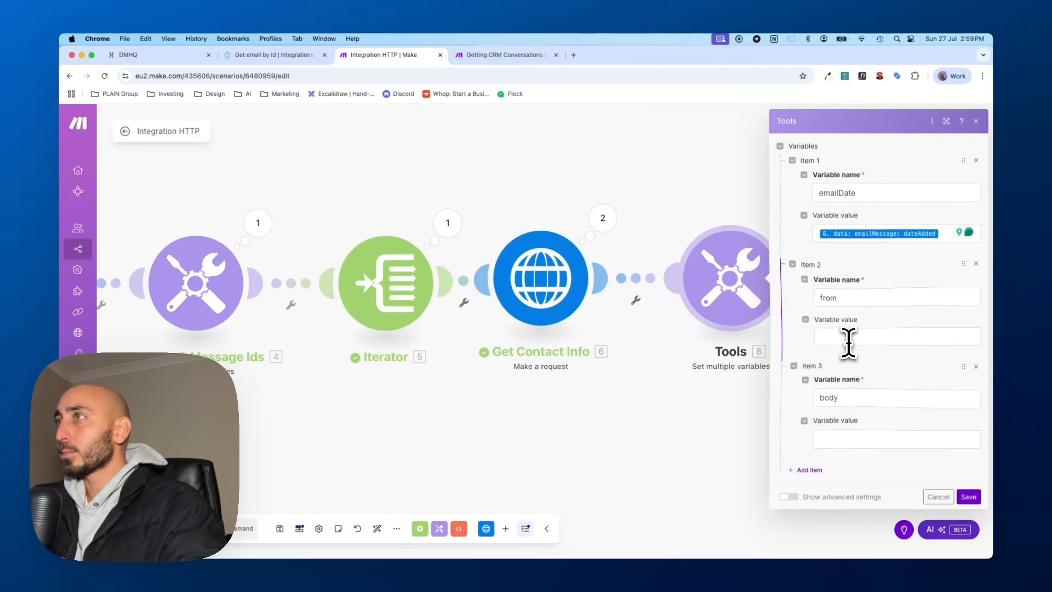
# Map the from variable's value to the from field in module 6's emailMessage data
pyautogui.click(850, 337)
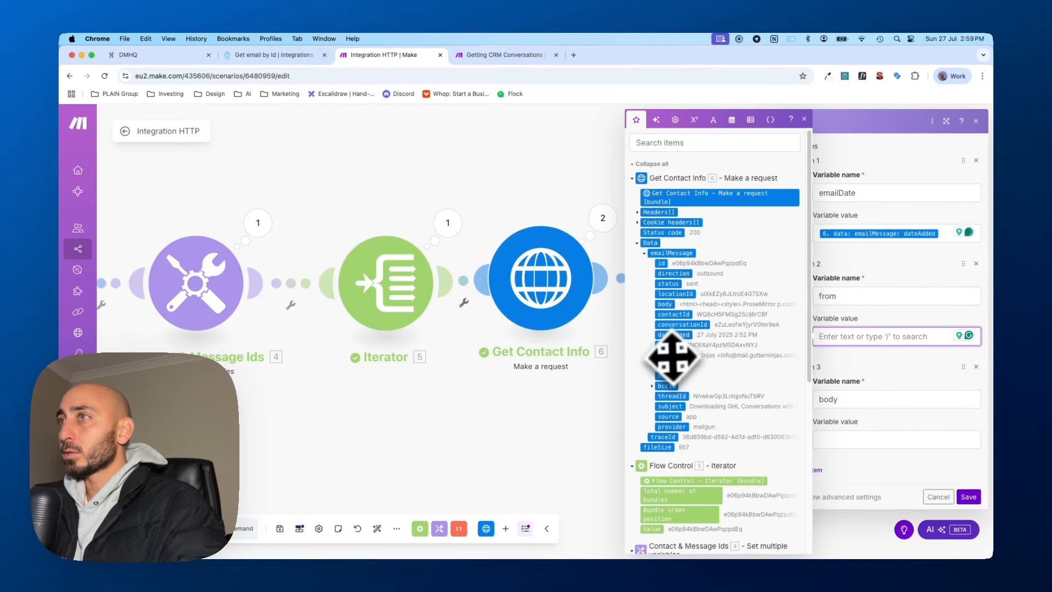
pyautogui.moveTo(672, 357); pyautogui.dragTo(888, 337)
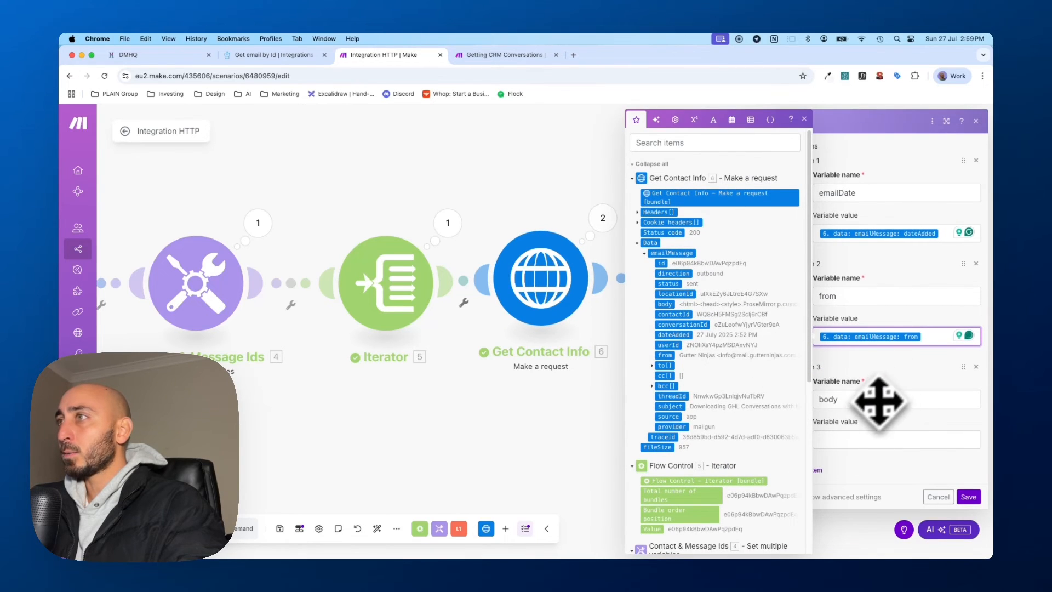
pyautogui.click(871, 444)
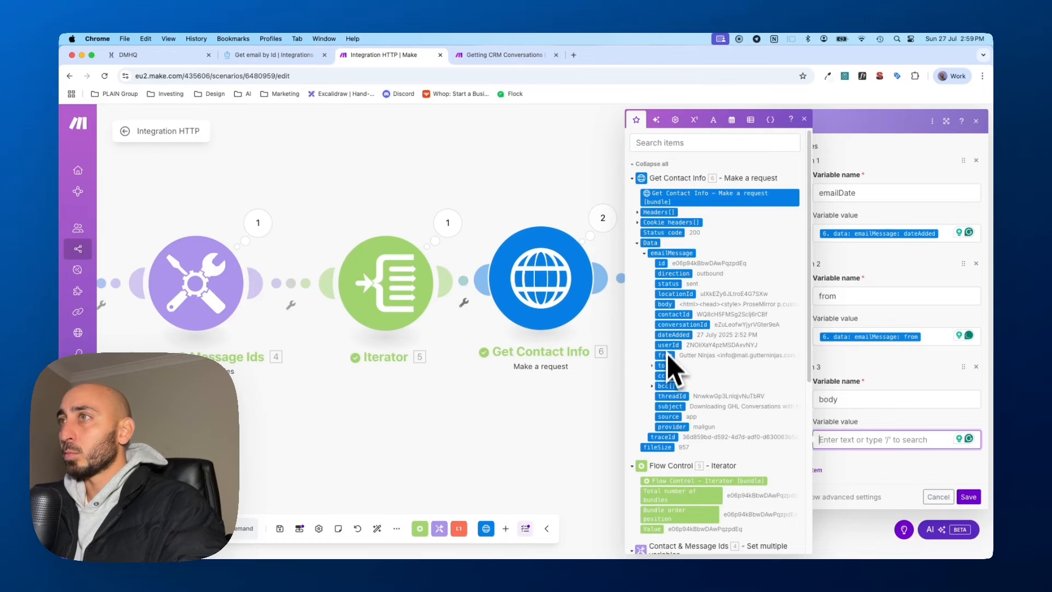
pyautogui.click(933, 334)
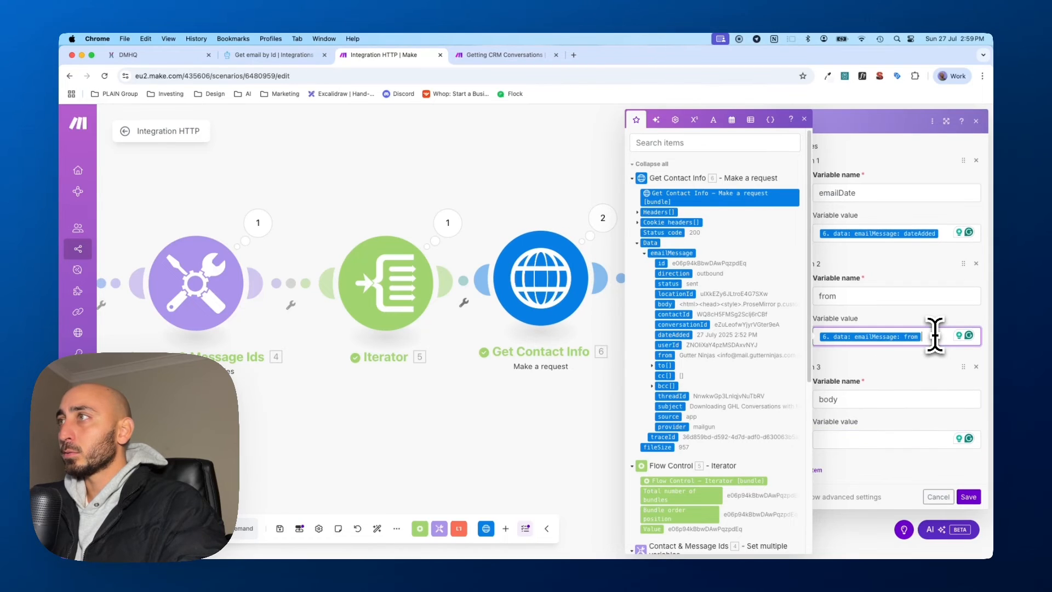
pyautogui.press('BackSpace')
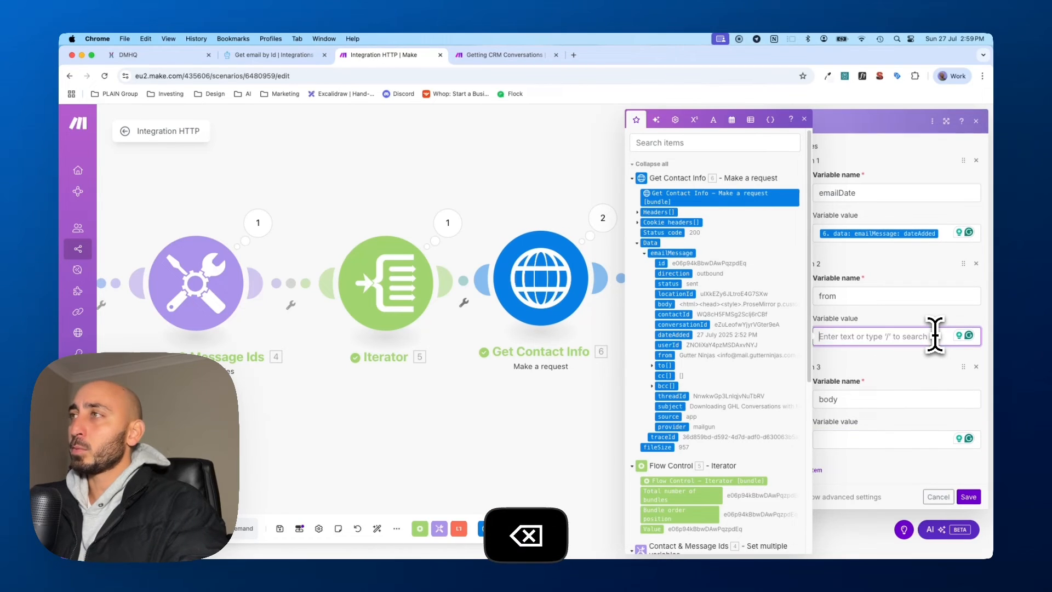
pyautogui.click(672, 356)
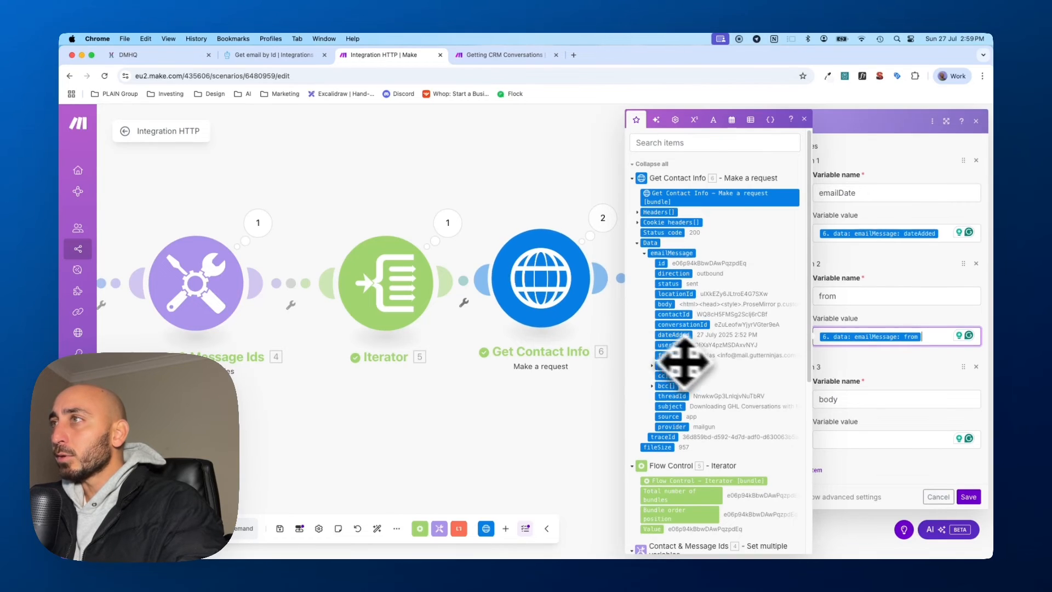
# Map the body variable's value to the emailMessage body from module 6, and save the Tools module
pyautogui.click(849, 439)
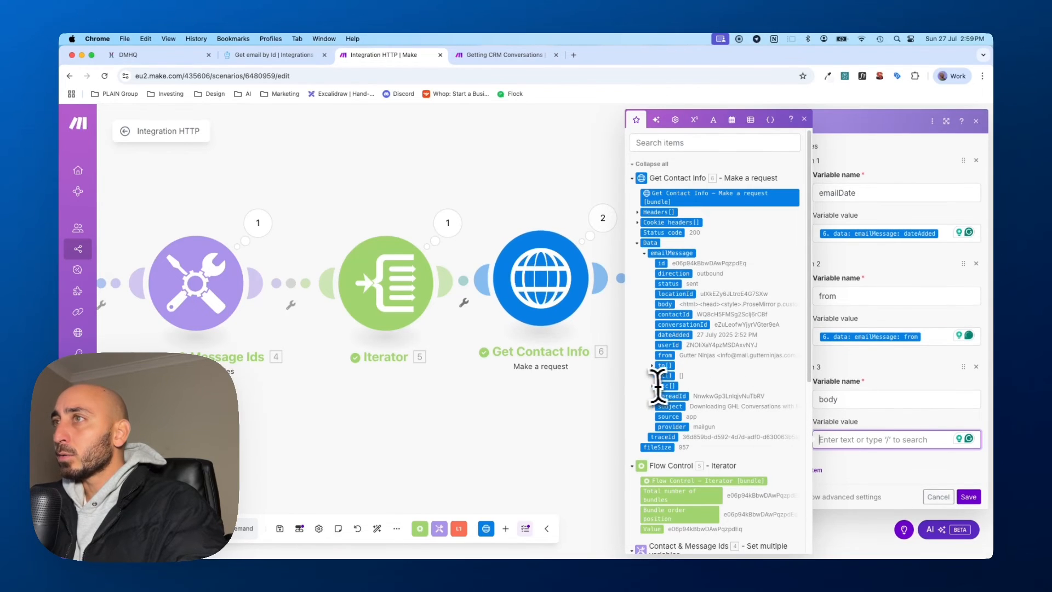
pyautogui.moveTo(665, 305); pyautogui.dragTo(907, 438)
pyautogui.click(968, 497)
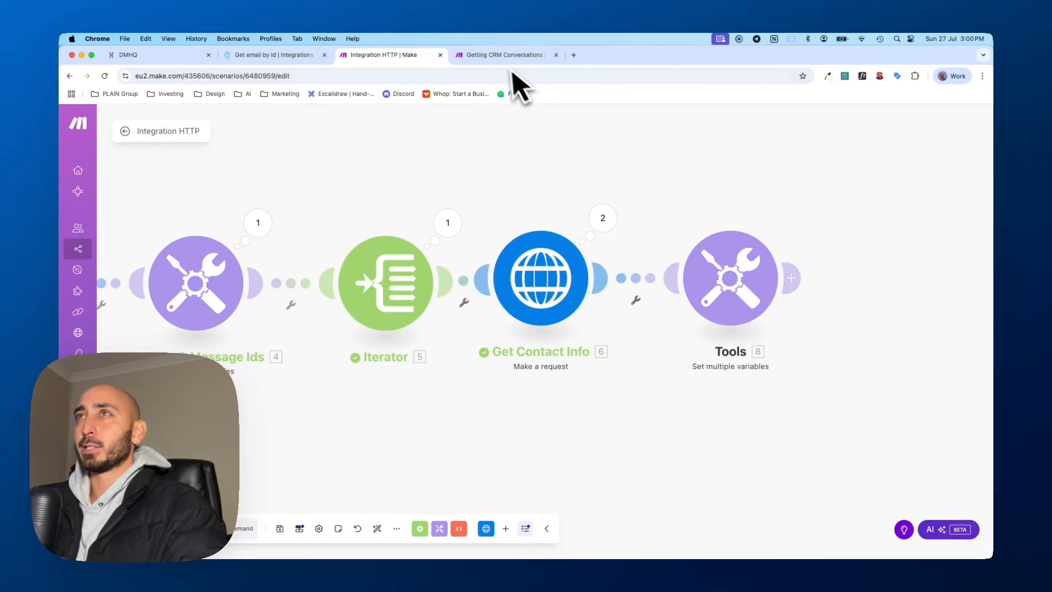
# Review the text aggregator's settings in Getting CRM Conversations, and inspect operations 1 and 2 of the last HTTP module in Integration HTTP
pyautogui.click(503, 59)
pyautogui.click(696, 377)
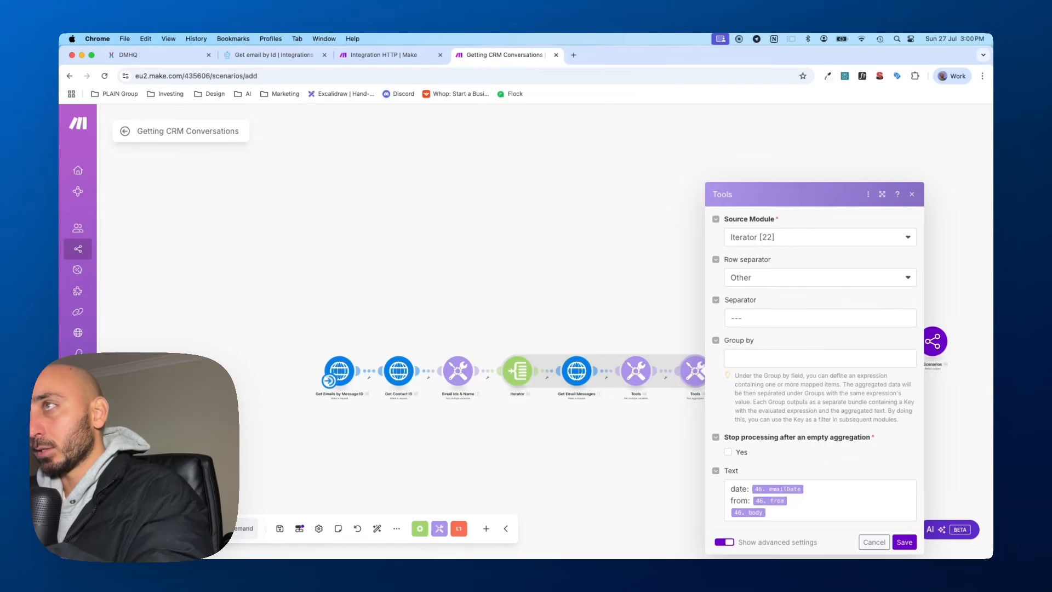
pyautogui.click(644, 291)
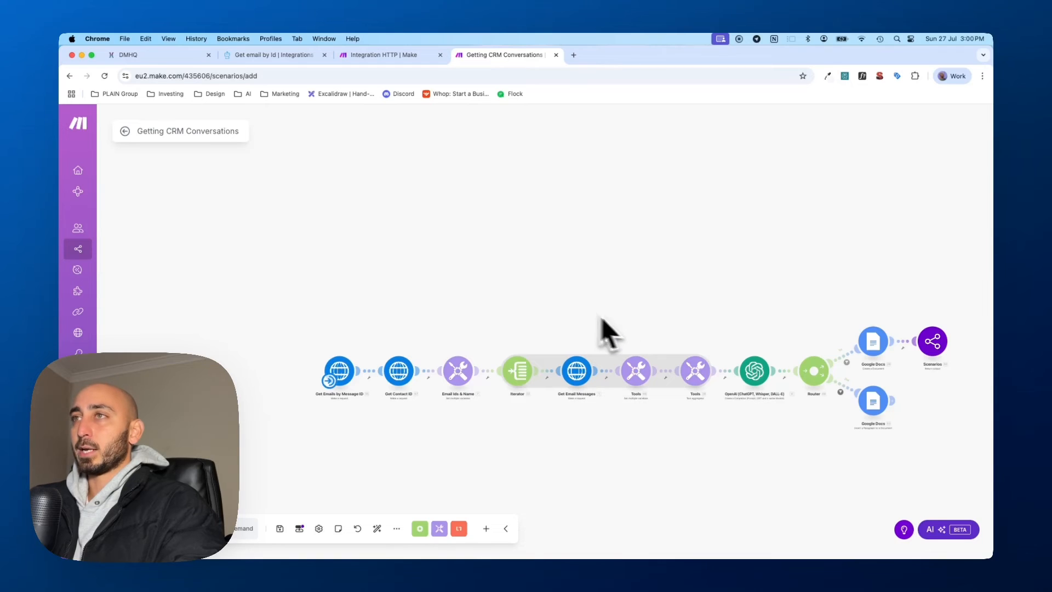
pyautogui.click(384, 55)
pyautogui.click(605, 221)
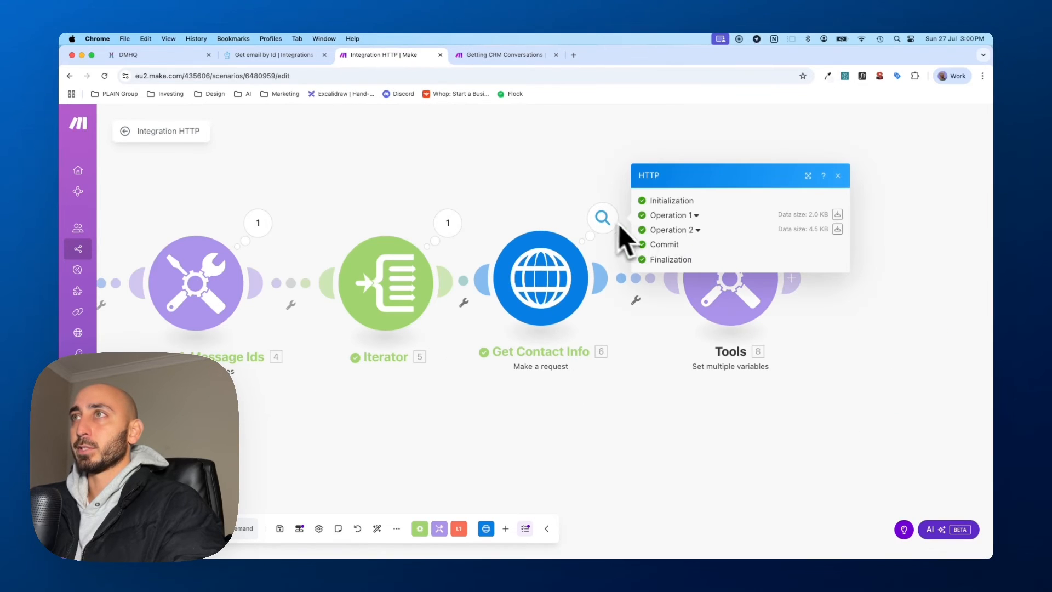
pyautogui.click(695, 219)
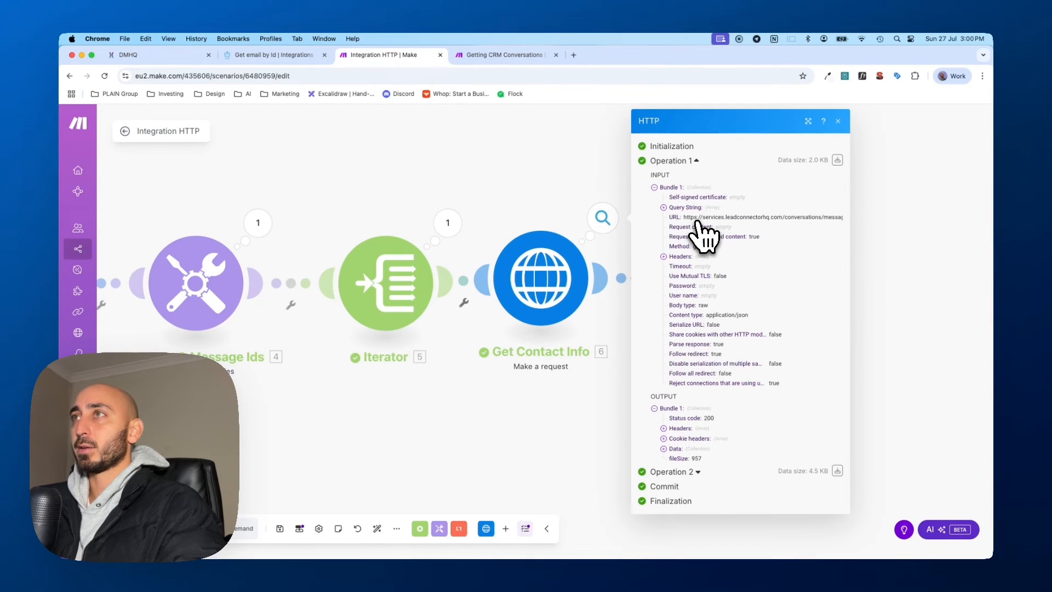
pyautogui.click(698, 473)
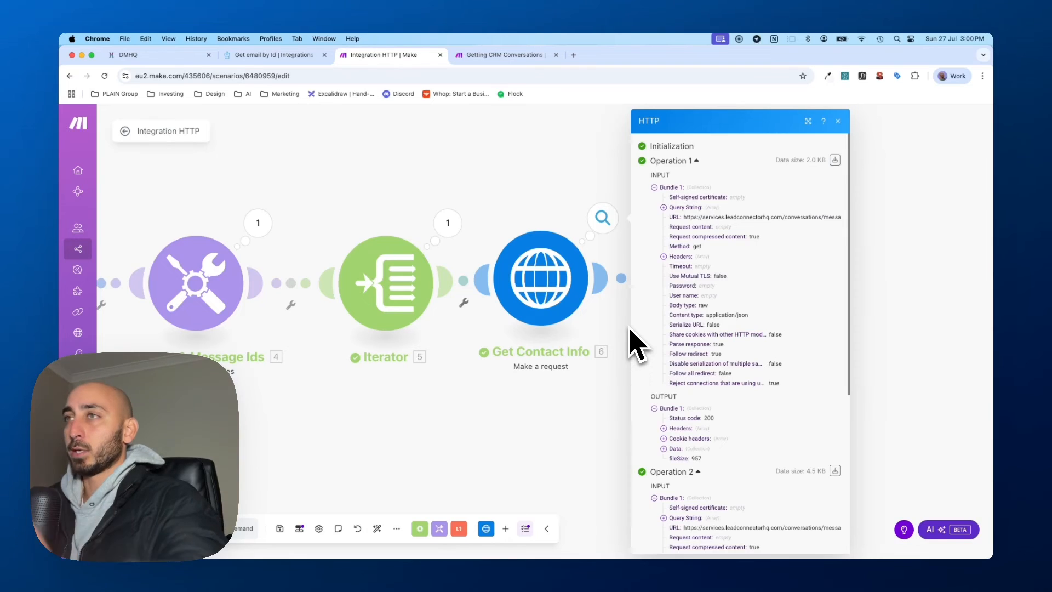
pyautogui.click(543, 441)
# Add a Tools "Text aggregator" module after the "Set multiple variables" module that stores the email date, sender and body
pyautogui.click(791, 278)
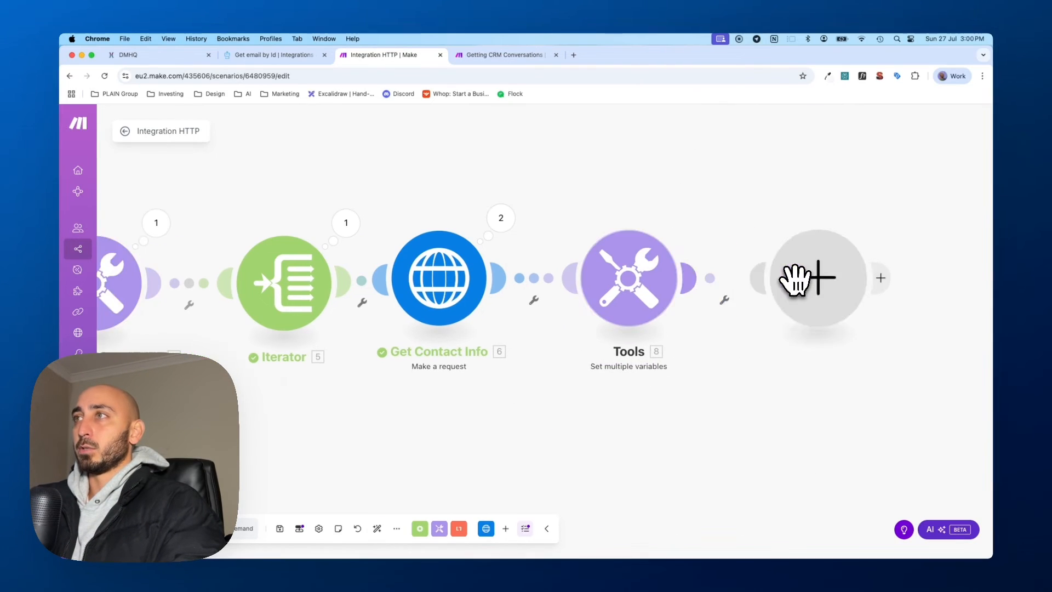
pyautogui.click(554, 329)
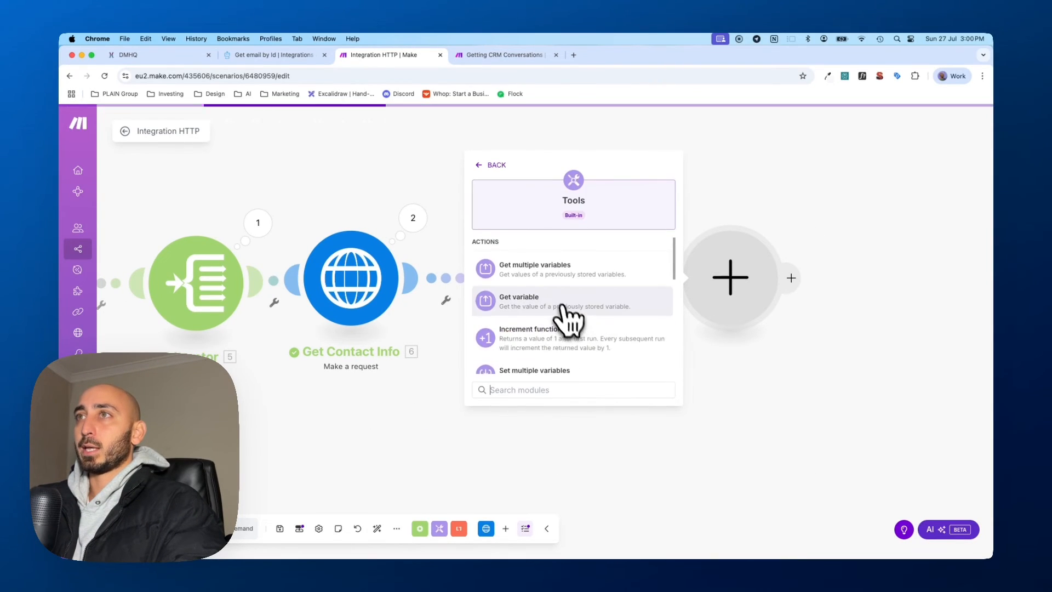
pyautogui.scroll(-5, 564, 310)
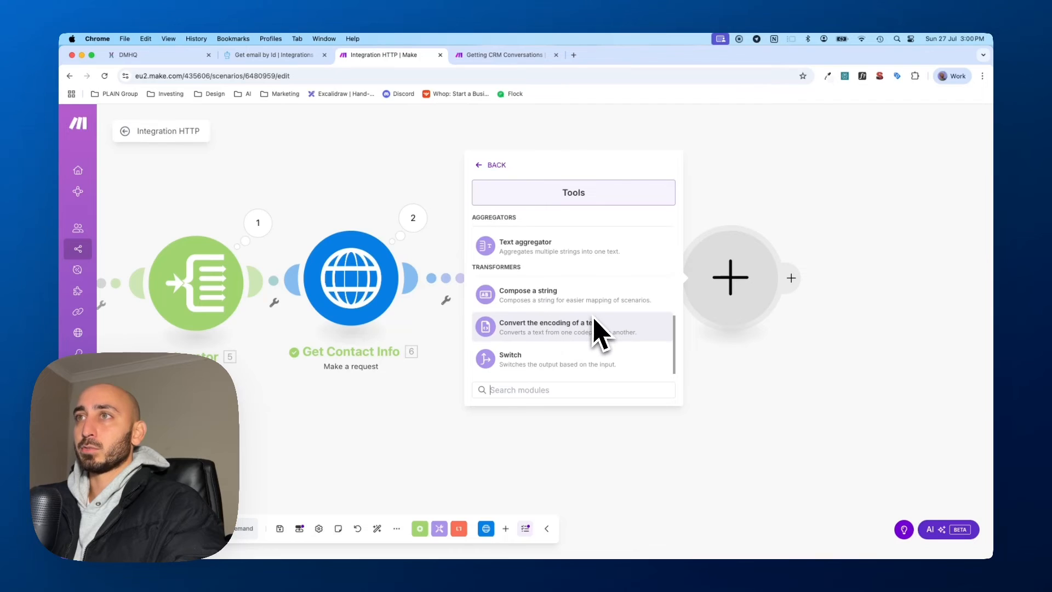
pyautogui.scroll(3, 581, 346)
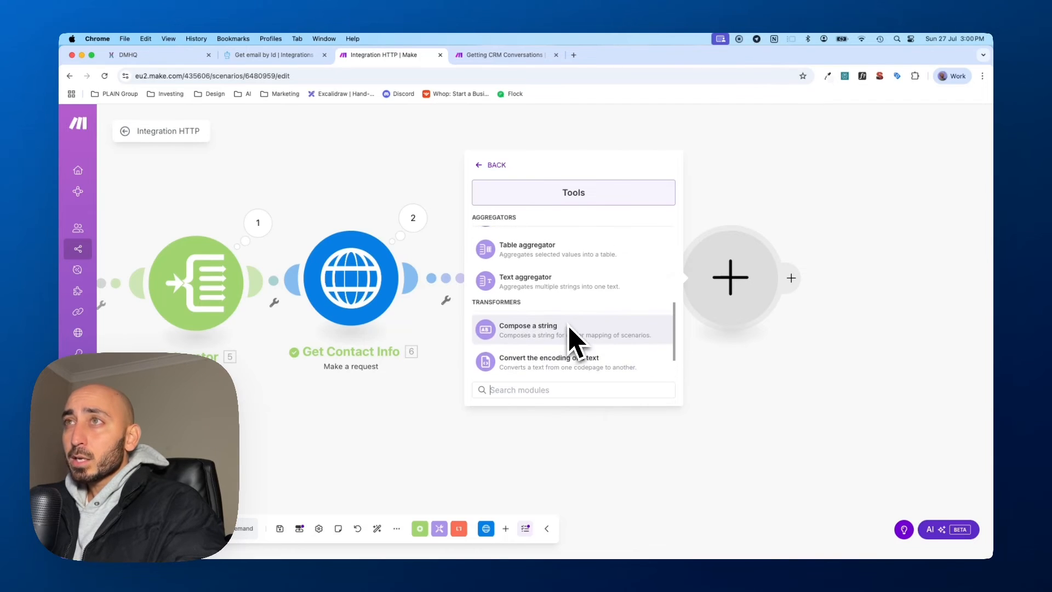
pyautogui.scroll(1, 581, 328)
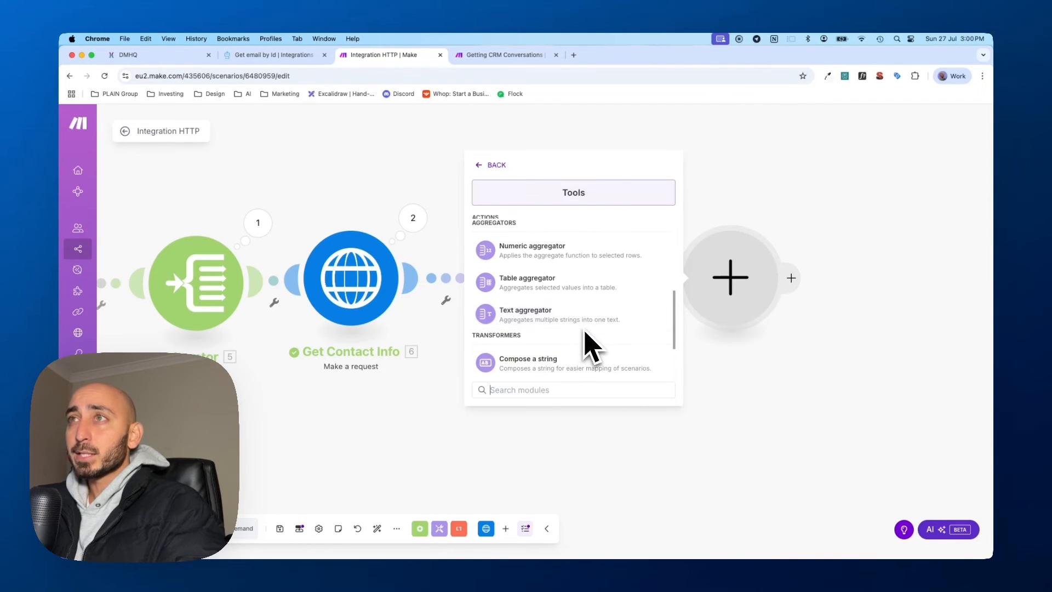
pyautogui.click(526, 314)
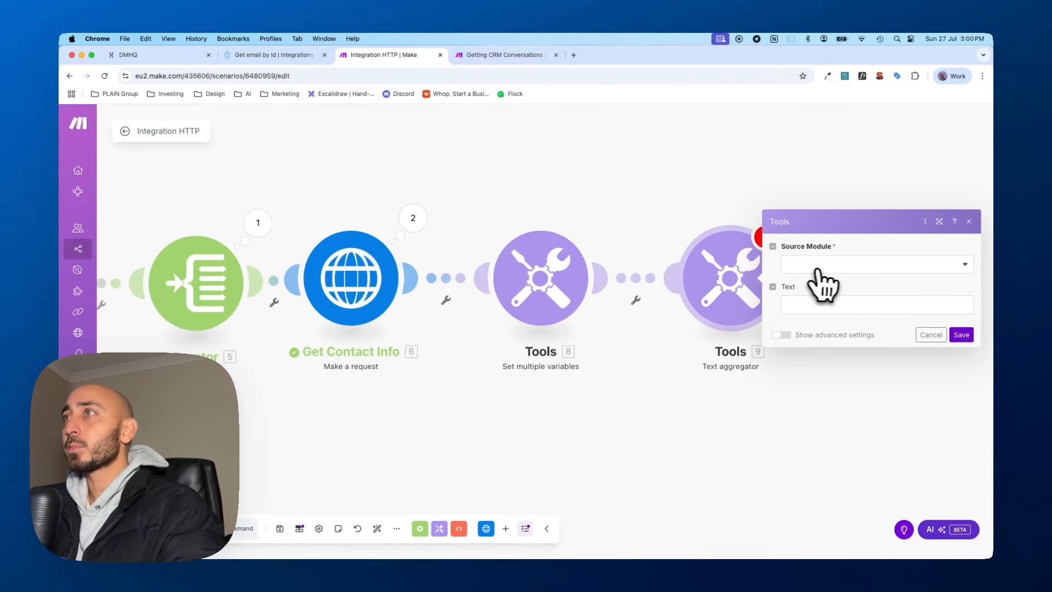
# Check the reference aggregator in Getting CRM Conversations, and set the new text aggregator's source module to Tools - Set multiple variables [8]
pyautogui.click(822, 264)
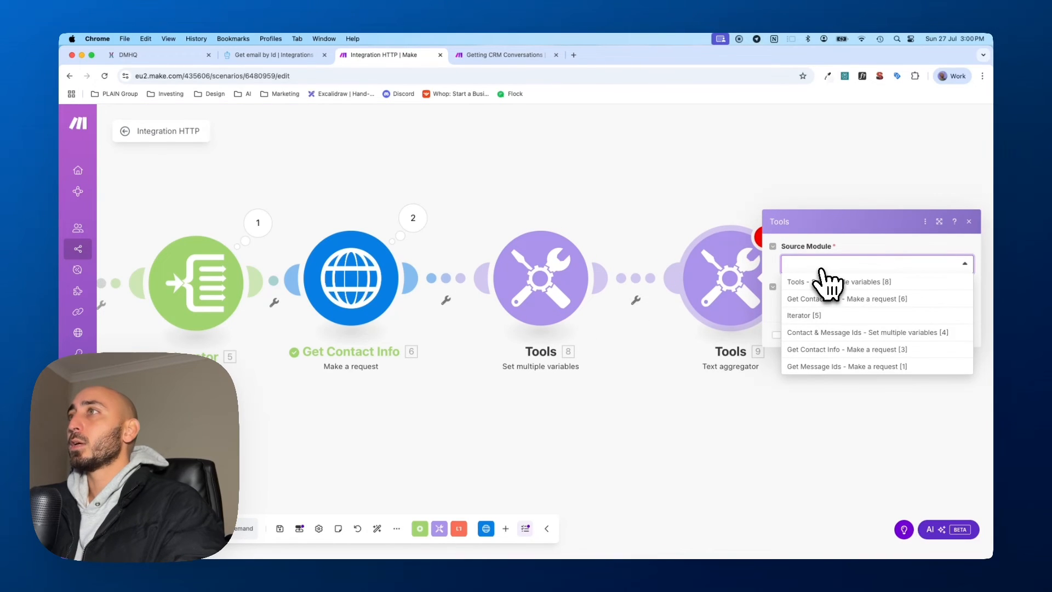
pyautogui.click(480, 53)
pyautogui.click(696, 378)
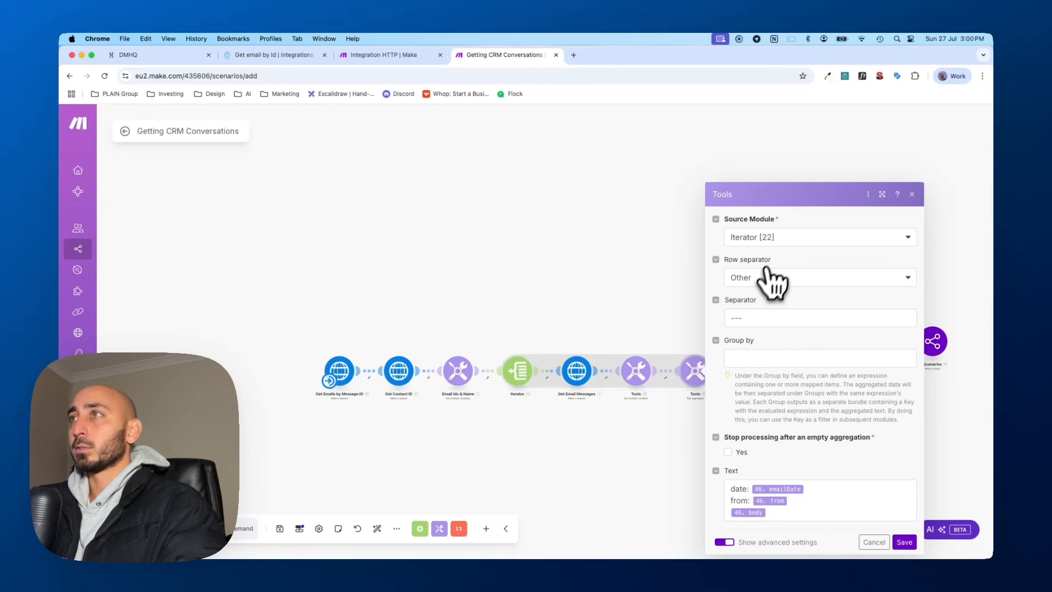
pyautogui.click(408, 54)
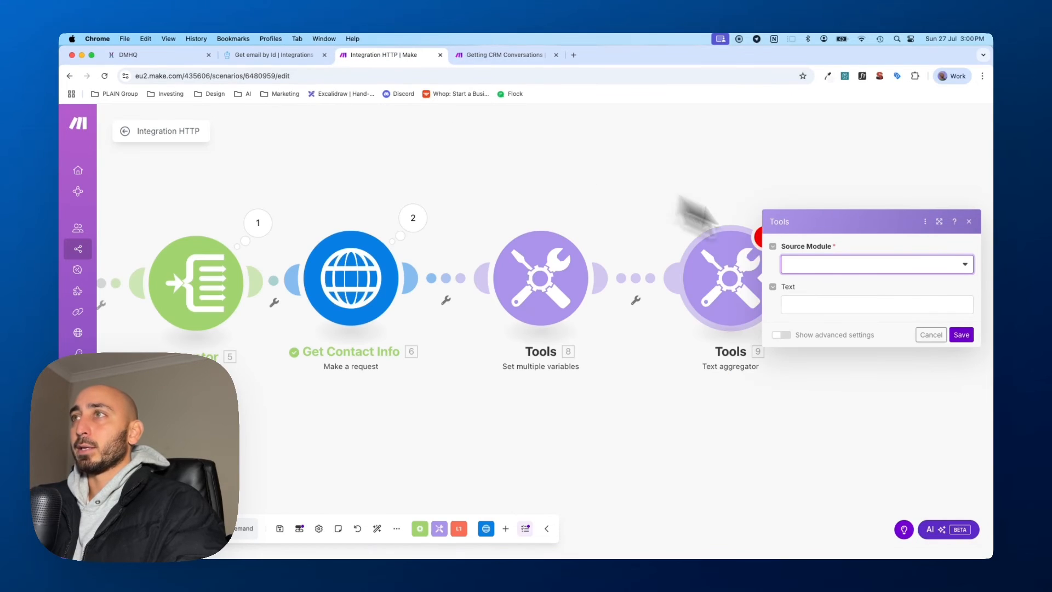
pyautogui.click(864, 266)
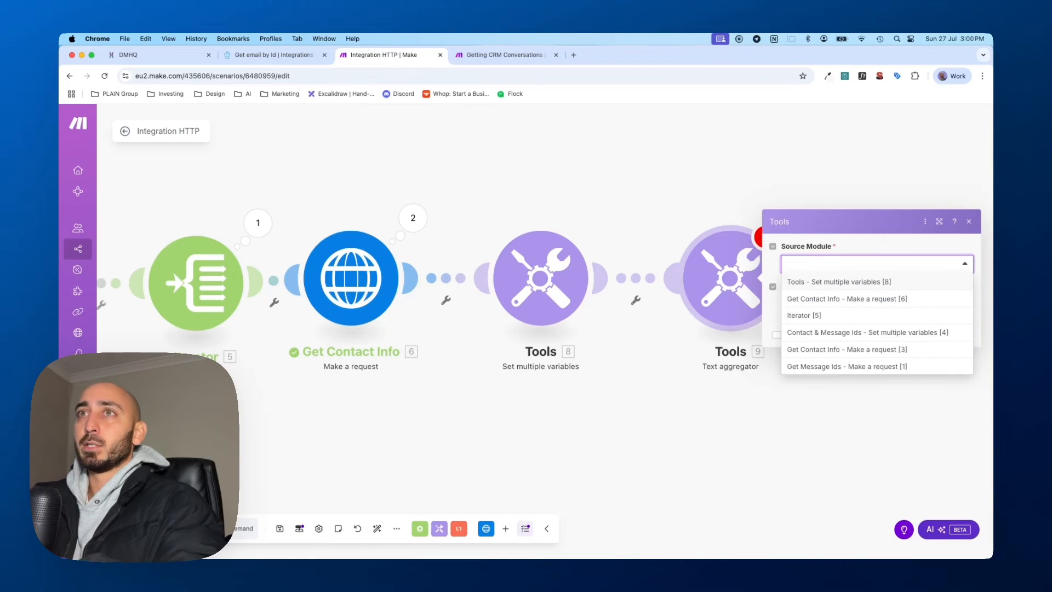
pyautogui.click(848, 284)
# Show the new text aggregator's advanced settings and set its row separator to Other with --- as the separator, following Getting CRM Conversations
pyautogui.click(820, 305)
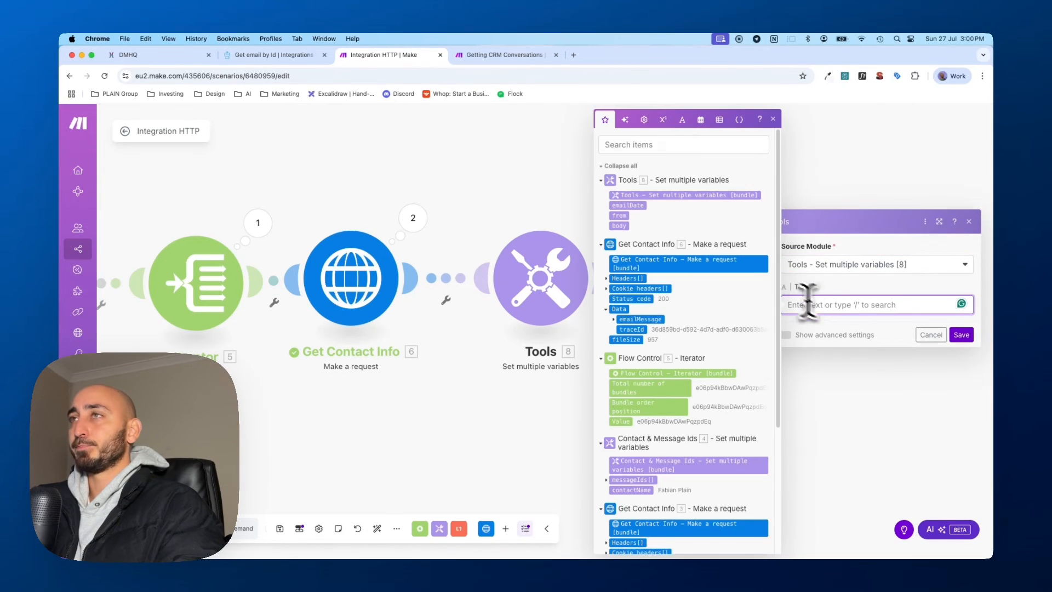
pyautogui.scroll(-3, 684, 261)
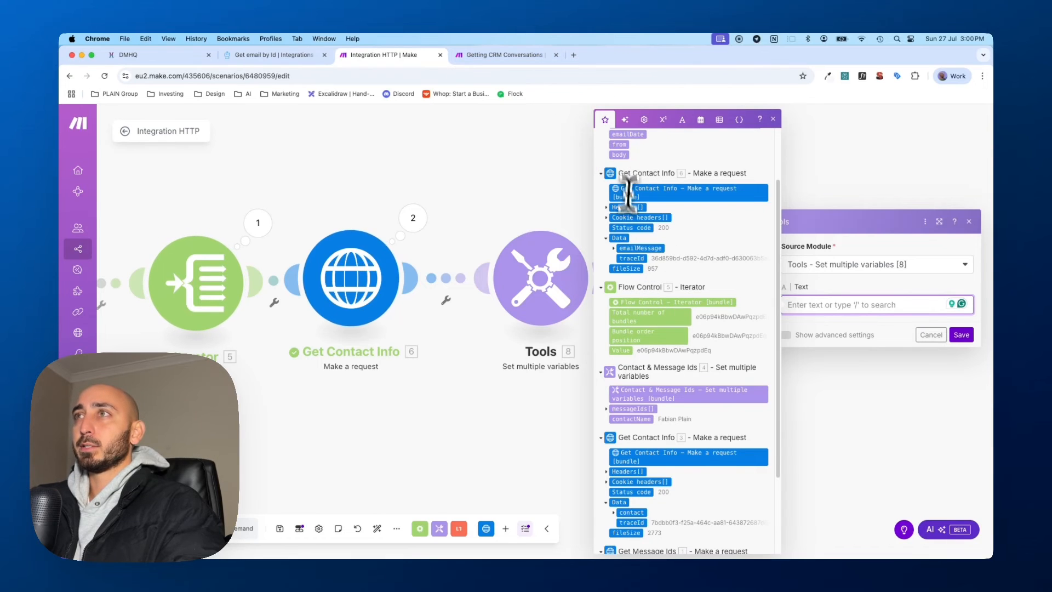
pyautogui.click(507, 57)
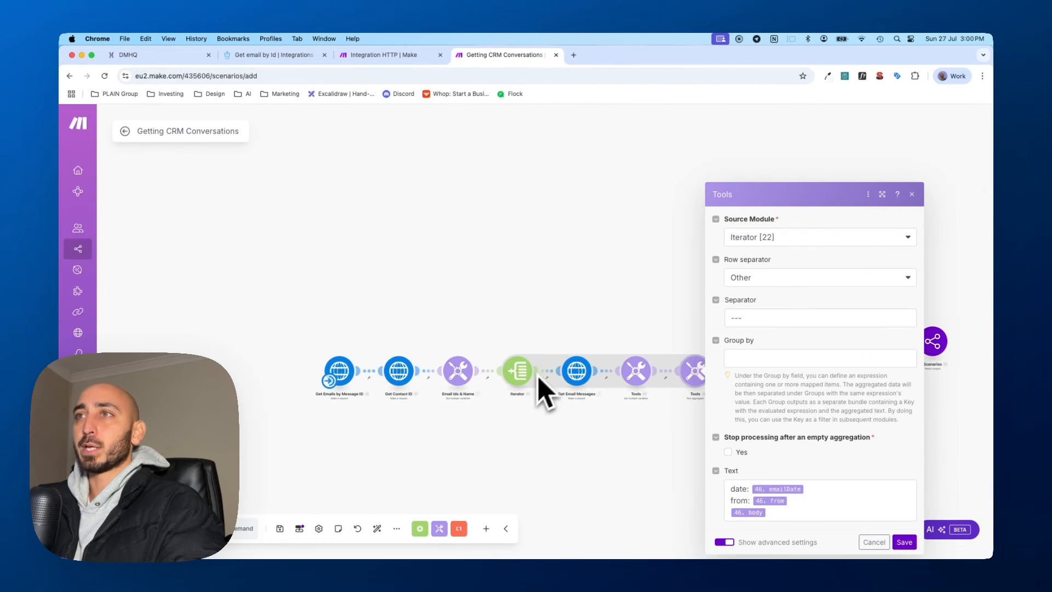
pyautogui.click(620, 300)
pyautogui.click(699, 383)
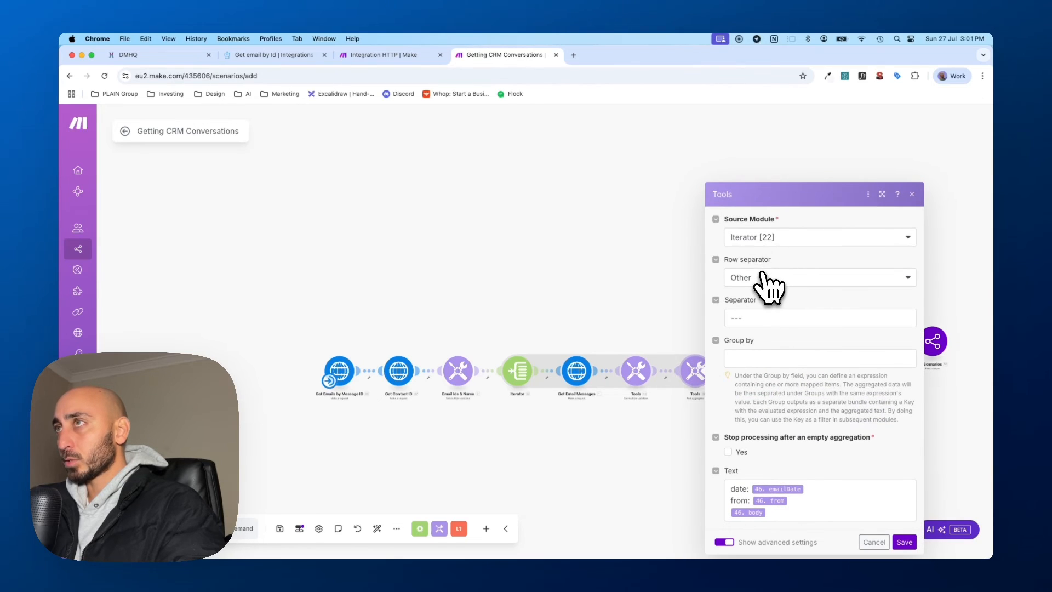
pyautogui.click(411, 57)
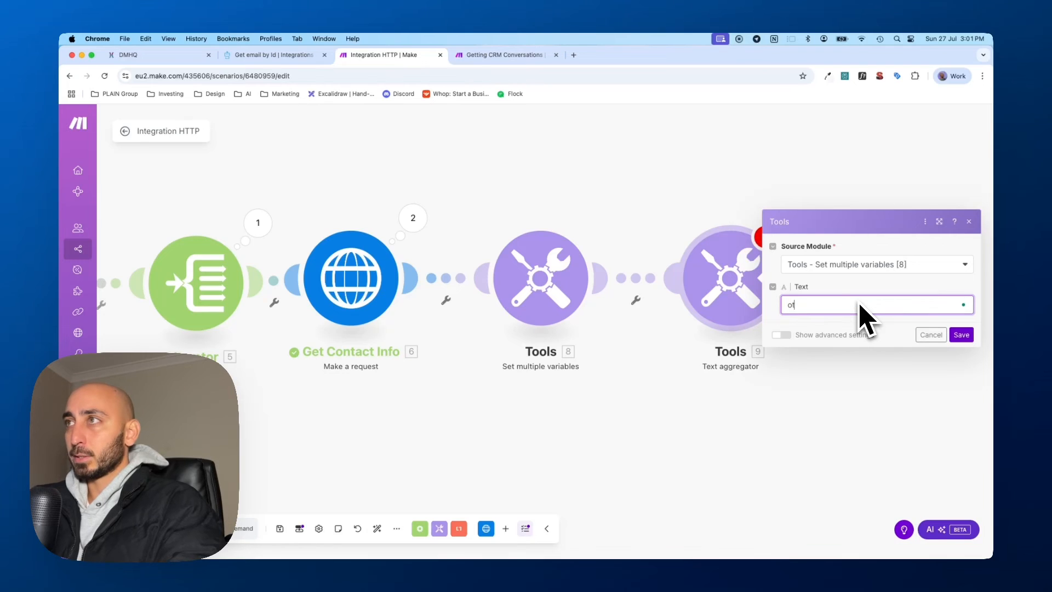
pyautogui.click(781, 335)
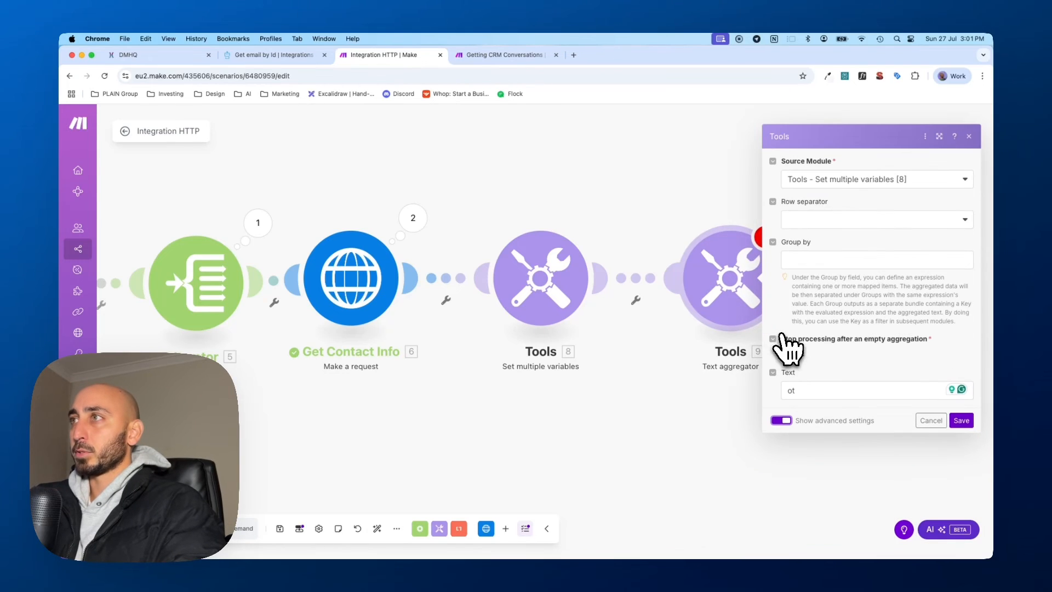
pyautogui.click(809, 222)
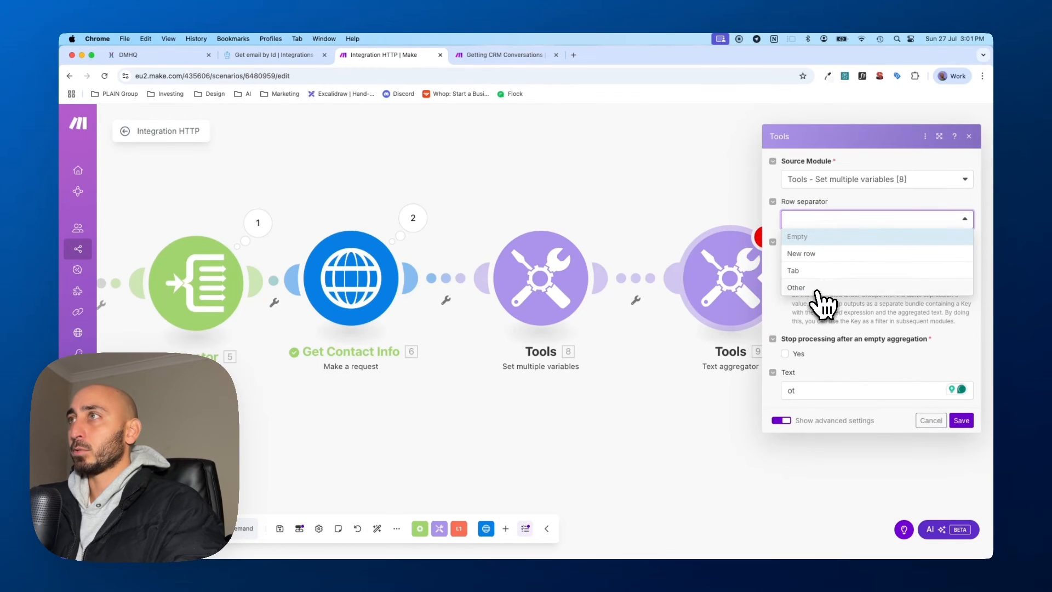
pyautogui.click(817, 288)
pyautogui.click(829, 246)
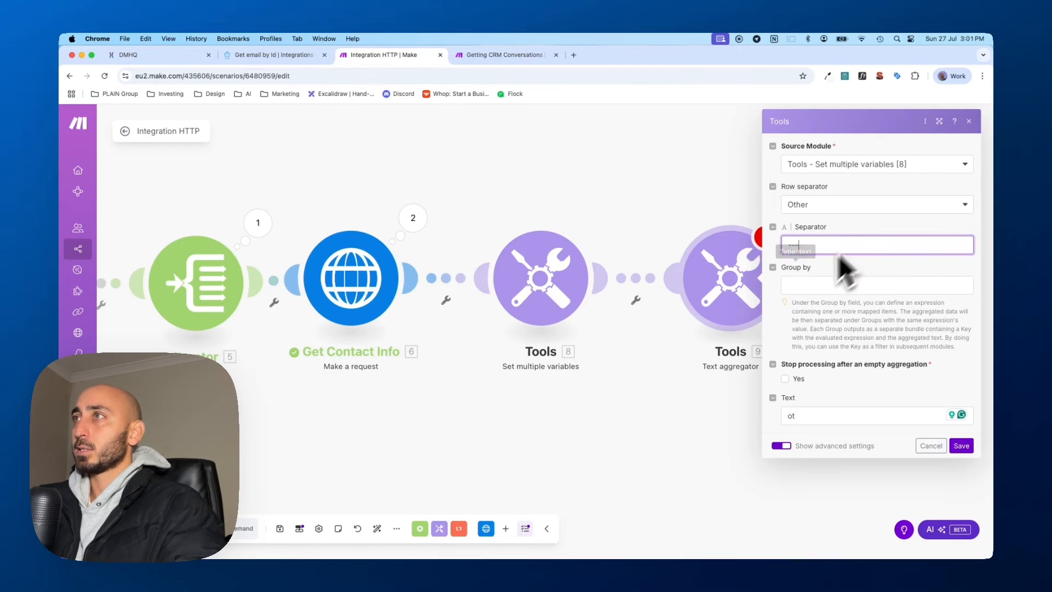
pyautogui.click(844, 284)
pyautogui.click(510, 55)
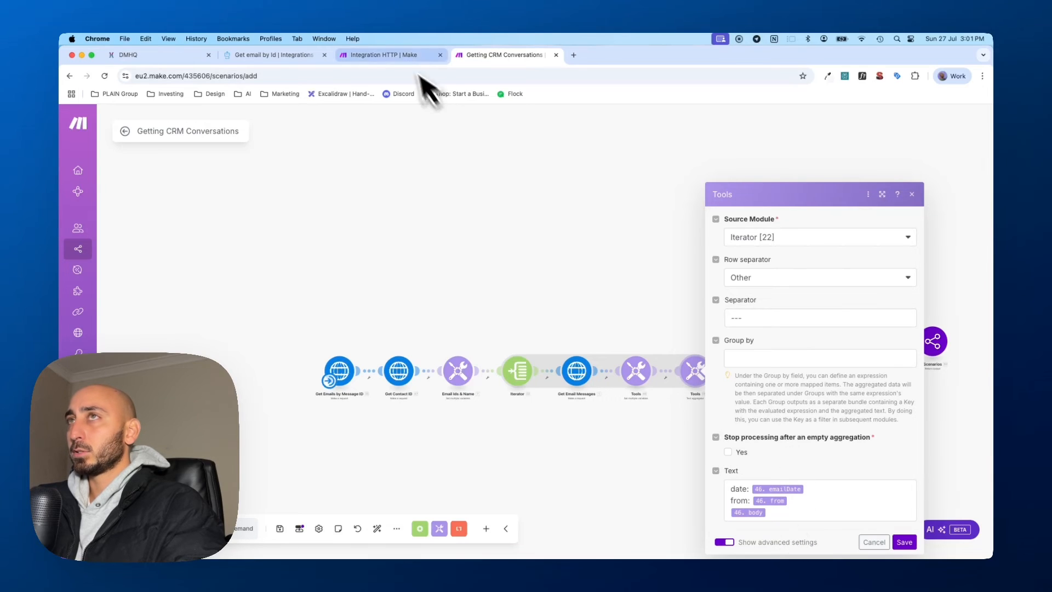
# Return to the Integration HTTP scenario and replace the text aggregator's Text content with the label "Email Date:"
pyautogui.click(413, 54)
pyautogui.click(812, 417)
pyautogui.press('super+a')
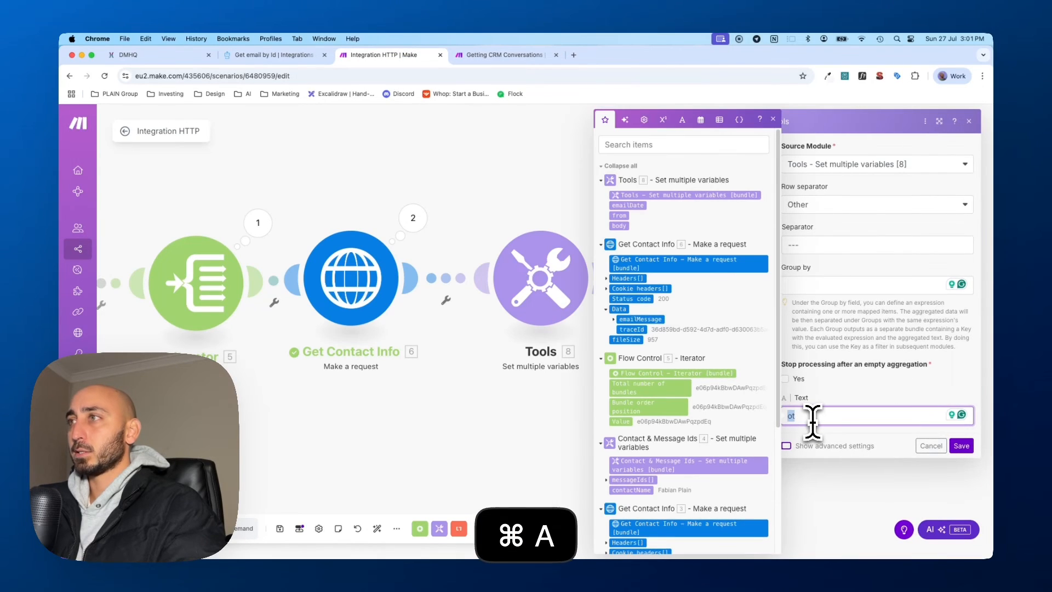
pyautogui.press('BackSpace')
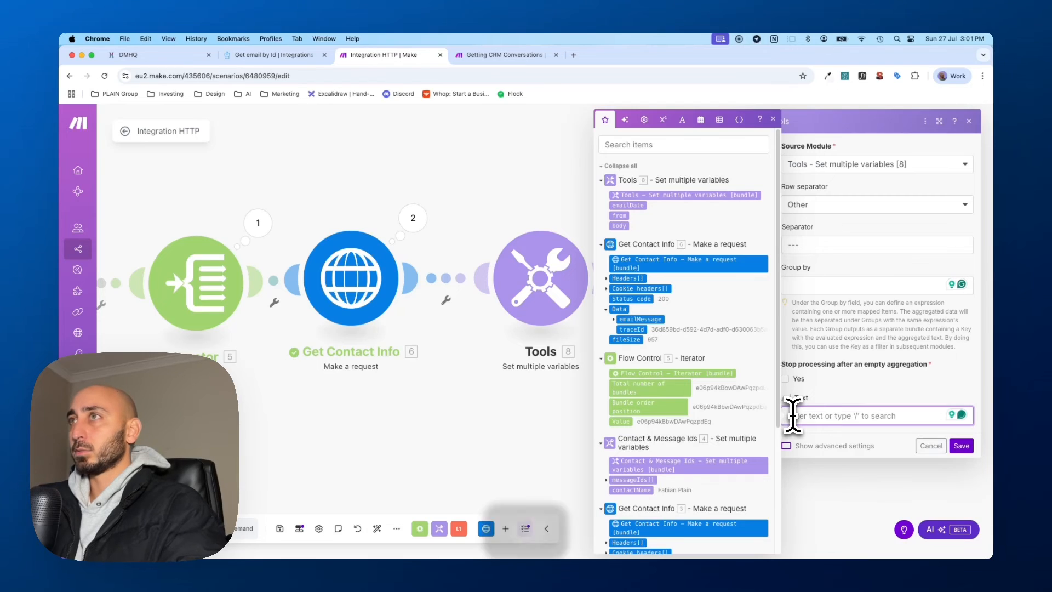
pyautogui.write('Te')
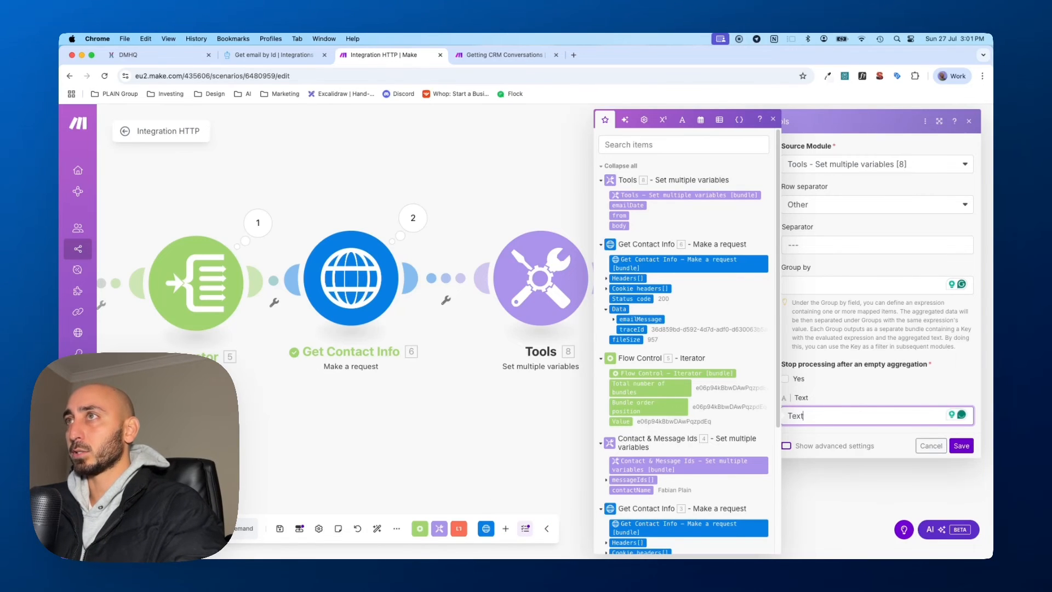
pyautogui.write('xt')
pyautogui.press('BackSpace')
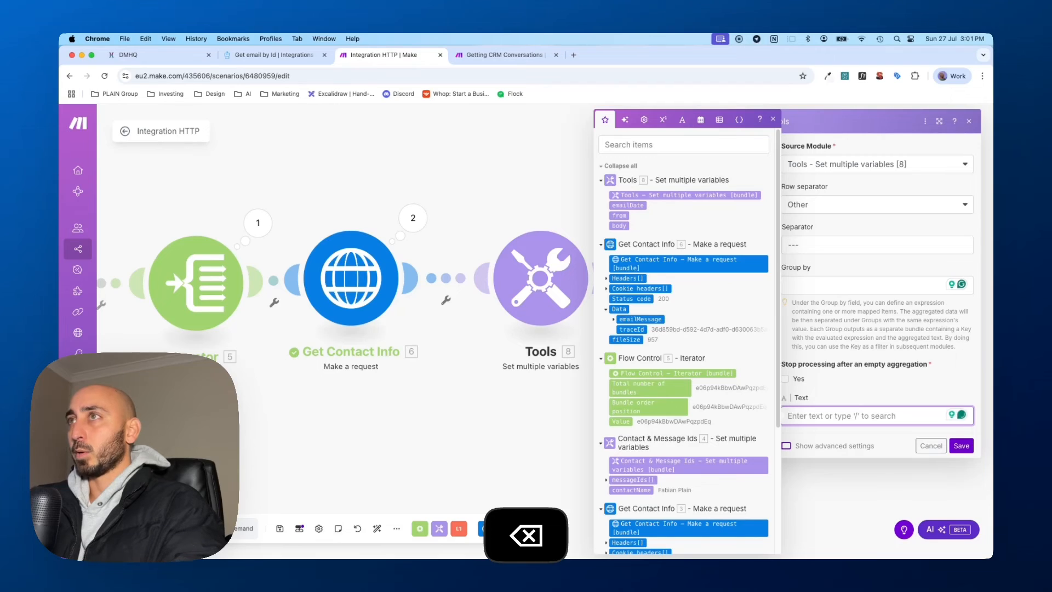
pyautogui.write('Email D')
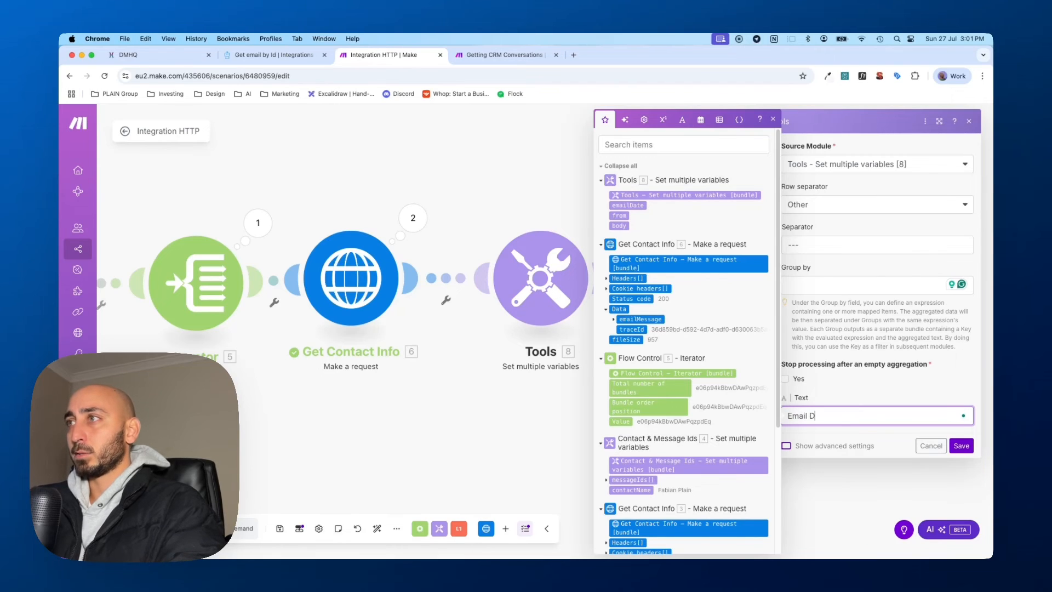
pyautogui.write('ate:')
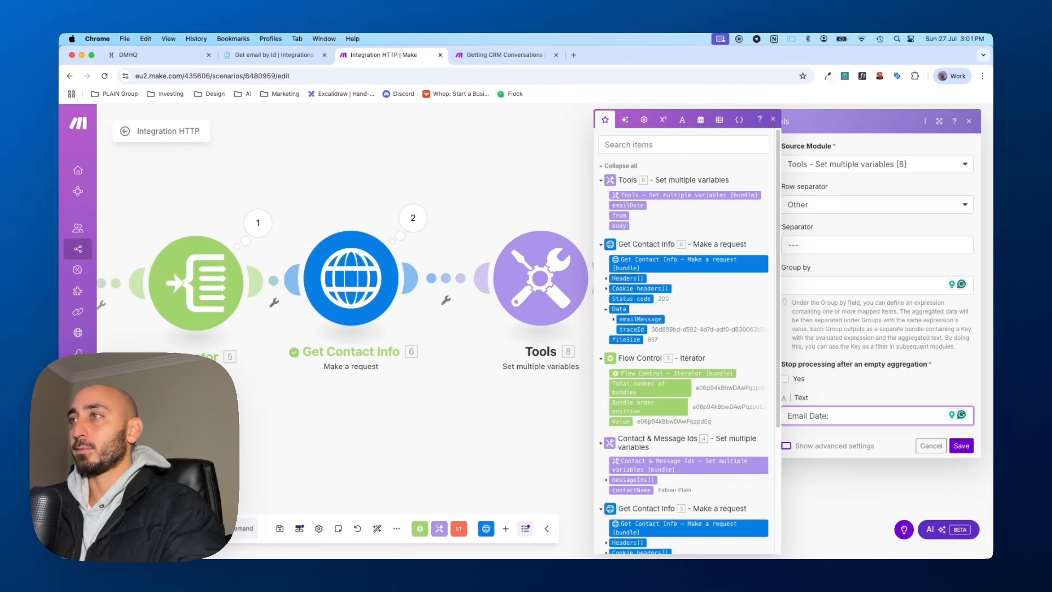
# Add a "From:" label on the second line of the aggregator's text, followed by a new line
pyautogui.press('Return')
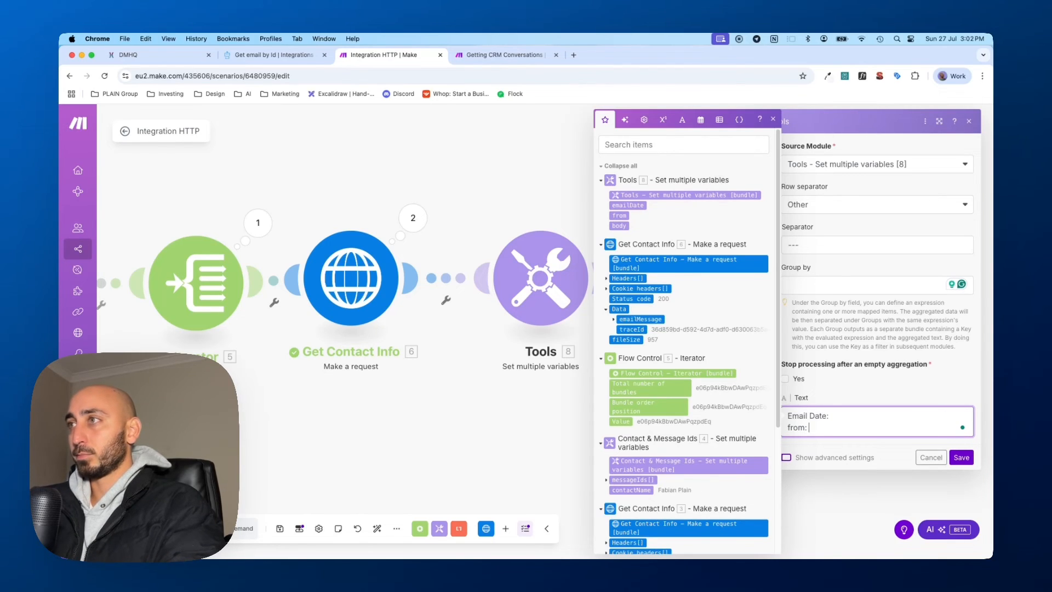
pyautogui.press('Left')
pyautogui.press('BackSpace')
pyautogui.write('F')
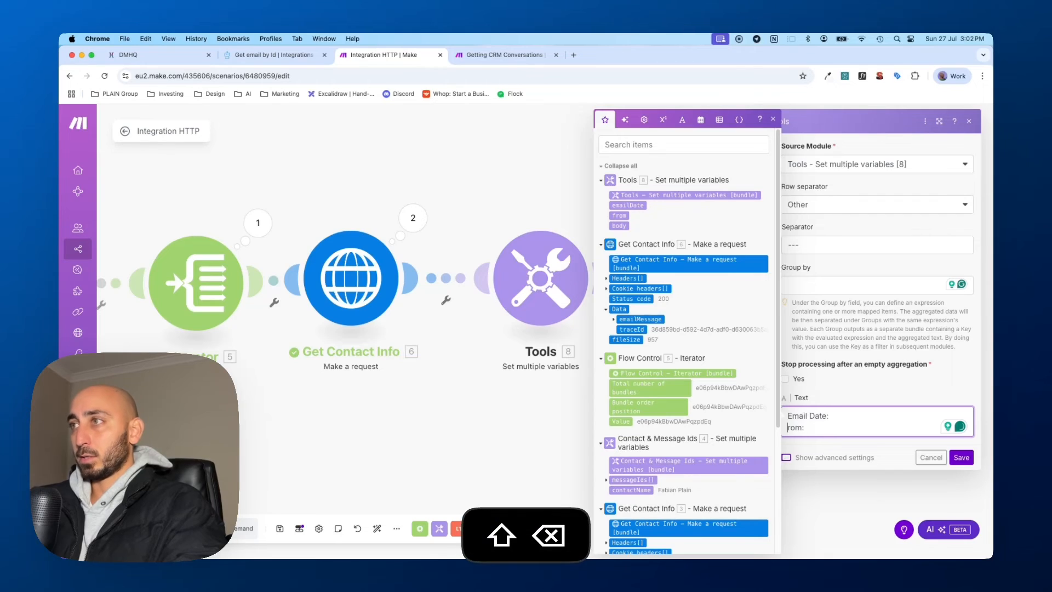
pyautogui.press('Right')
pyautogui.press('Return')
pyautogui.write('B')
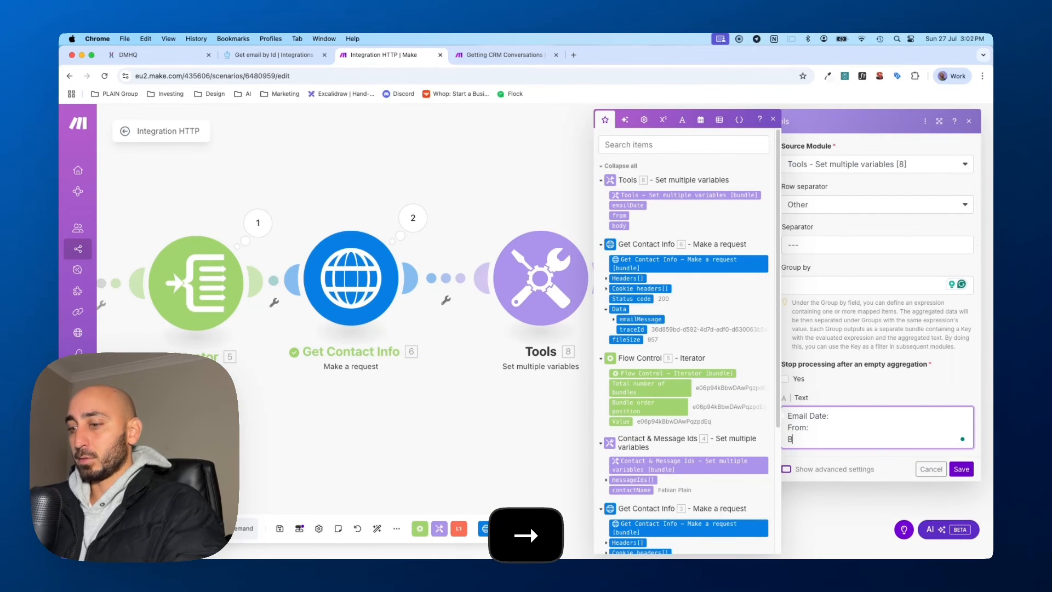
pyautogui.write('ody:')
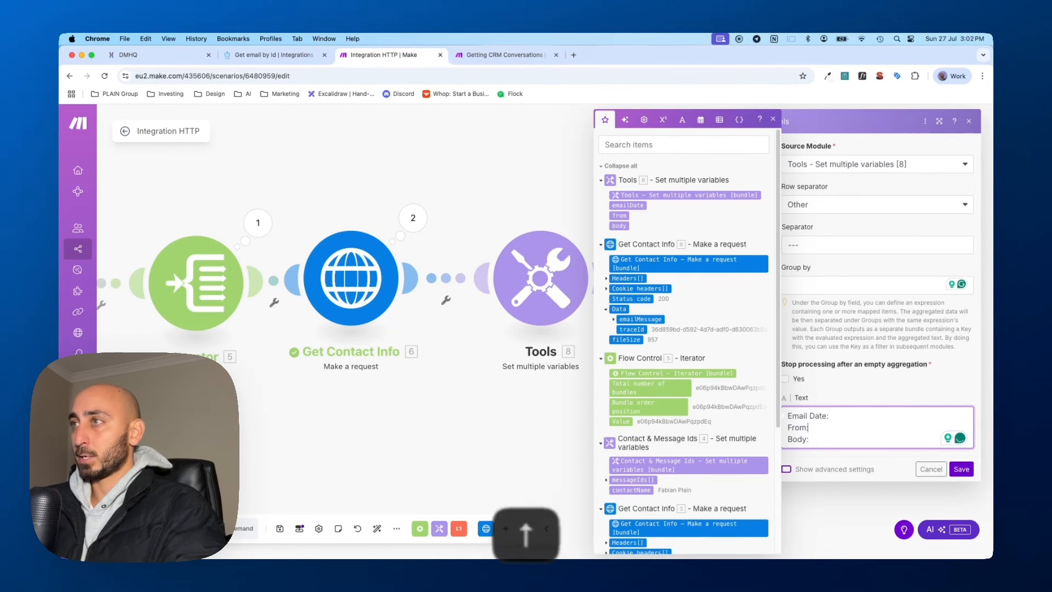
pyautogui.hotkey('shift', 'Left')
pyautogui.hotkey('shift', 'Left')
pyautogui.hotkey('shift', 'Left')
pyautogui.hotkey('shift', 'Left')
pyautogui.press('BackSpace')
pyautogui.hotkey('shift', 'Return')
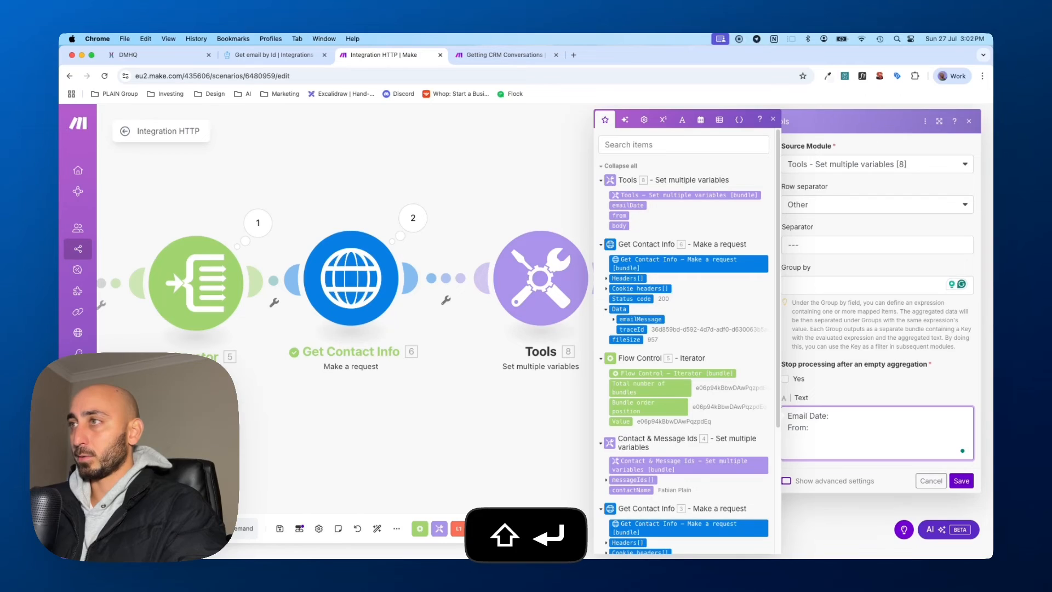
pyautogui.press('BackSpace')
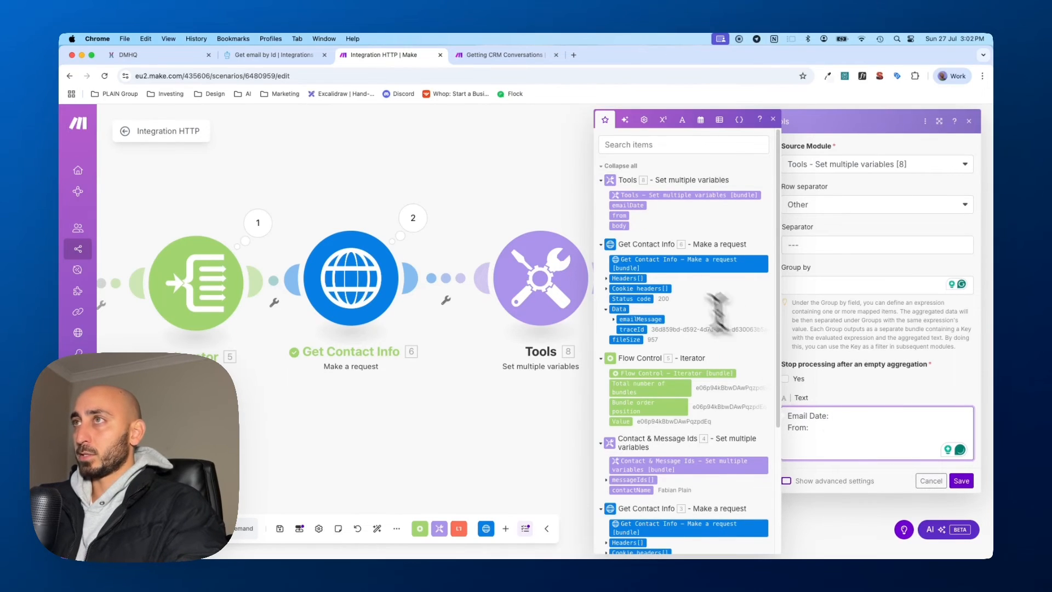
# Map emailDate after "Email Date:", from after "From:" and body on the third line, and save the text aggregator
pyautogui.click(623, 217)
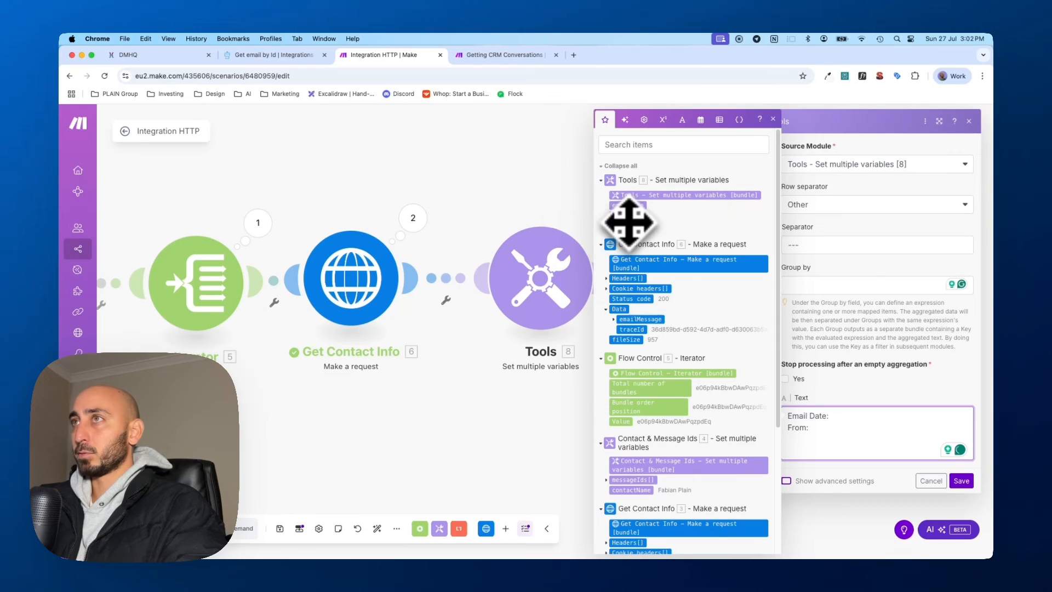
pyautogui.click(844, 415)
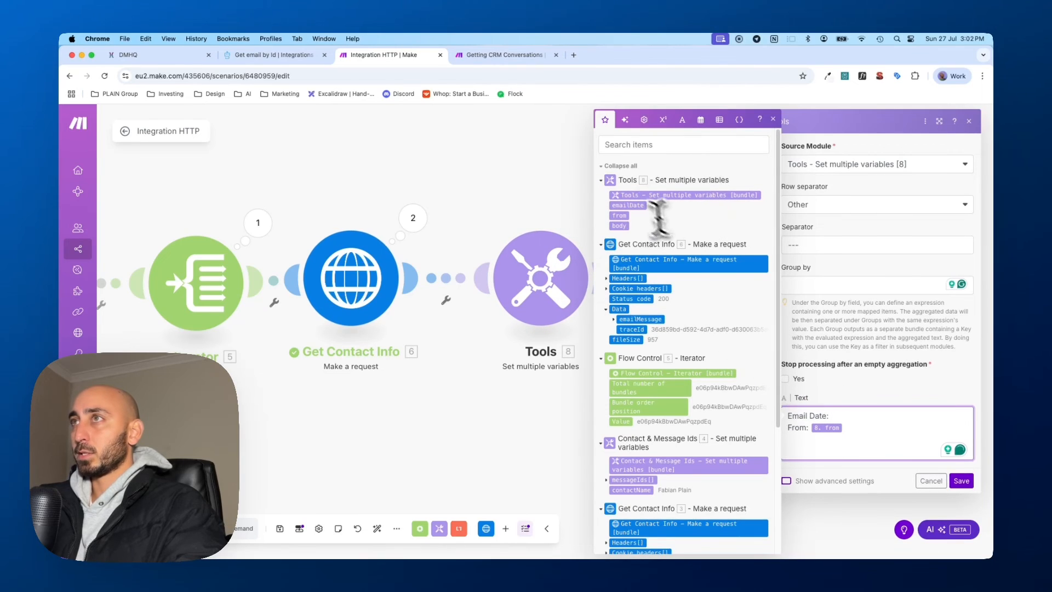
pyautogui.click(640, 206)
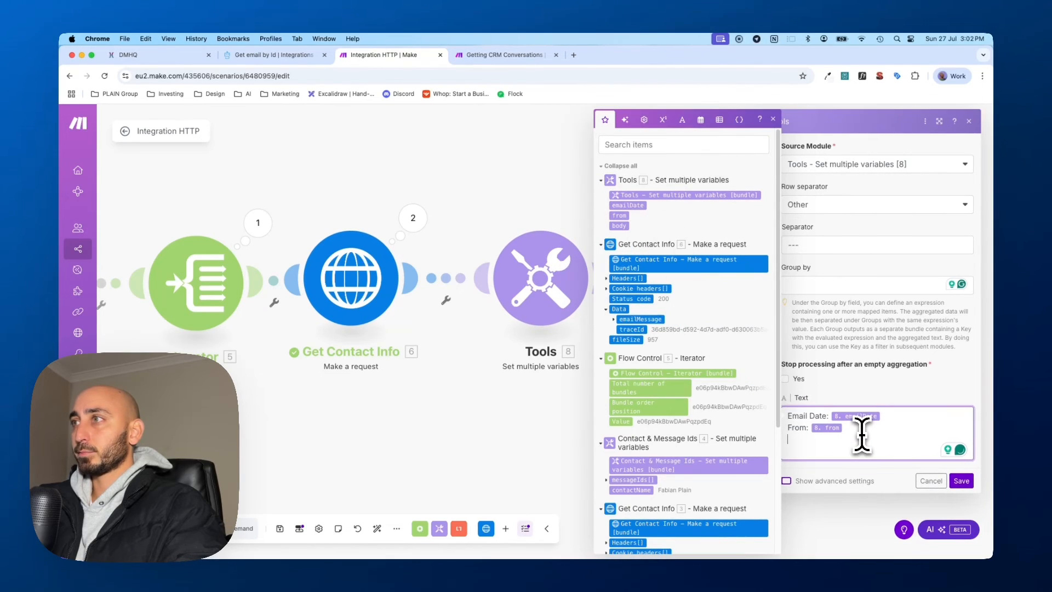
pyautogui.click(619, 226)
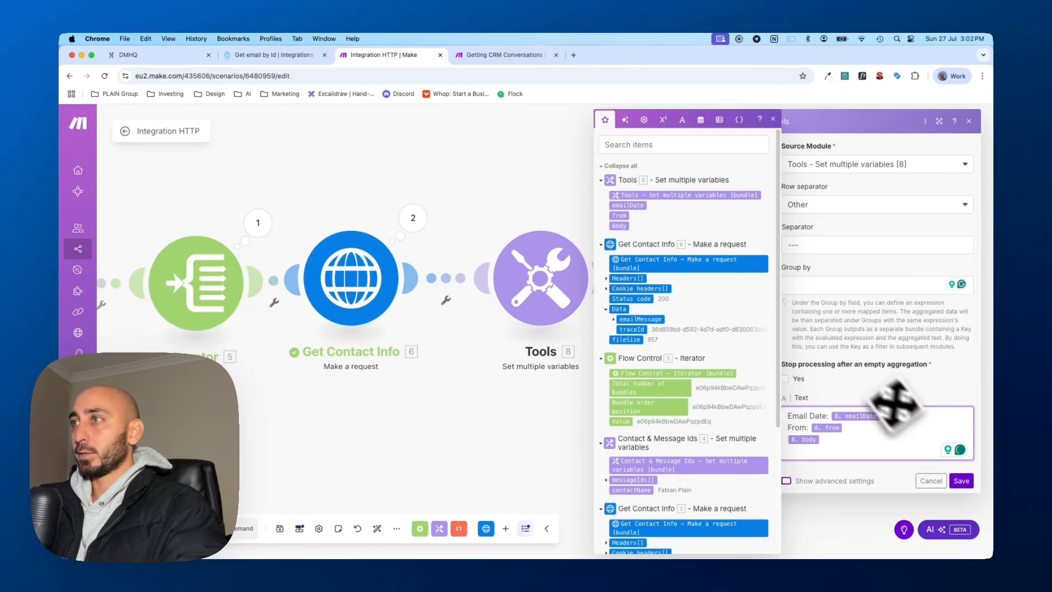
pyautogui.click(963, 481)
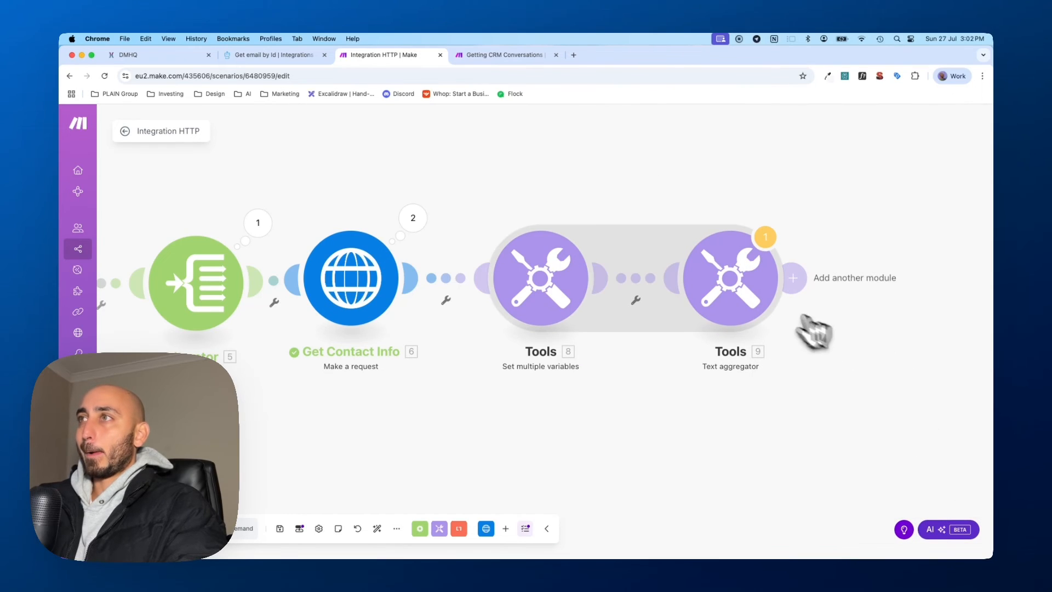
# Change the text aggregator's source module to Iterator [5], save it, and auto-align the scenario's modules
pyautogui.click(740, 296)
pyautogui.click(828, 168)
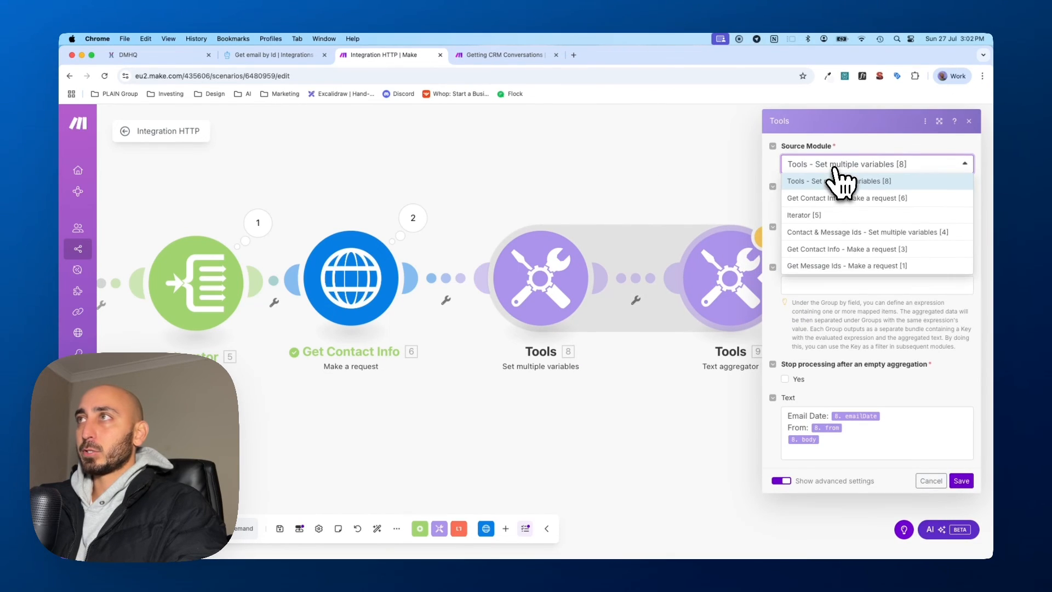
pyautogui.click(828, 214)
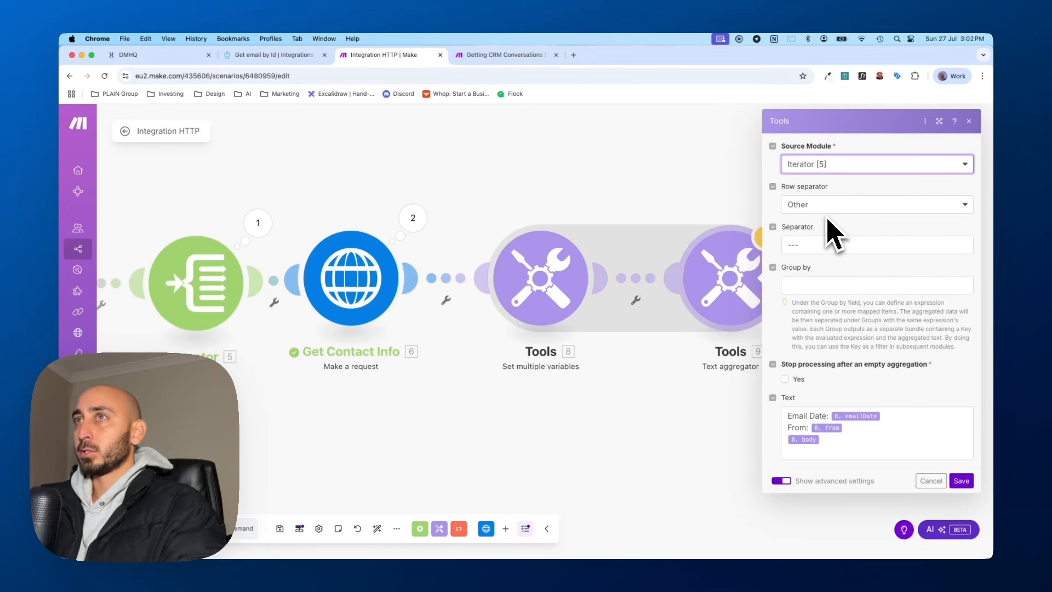
pyautogui.click(962, 482)
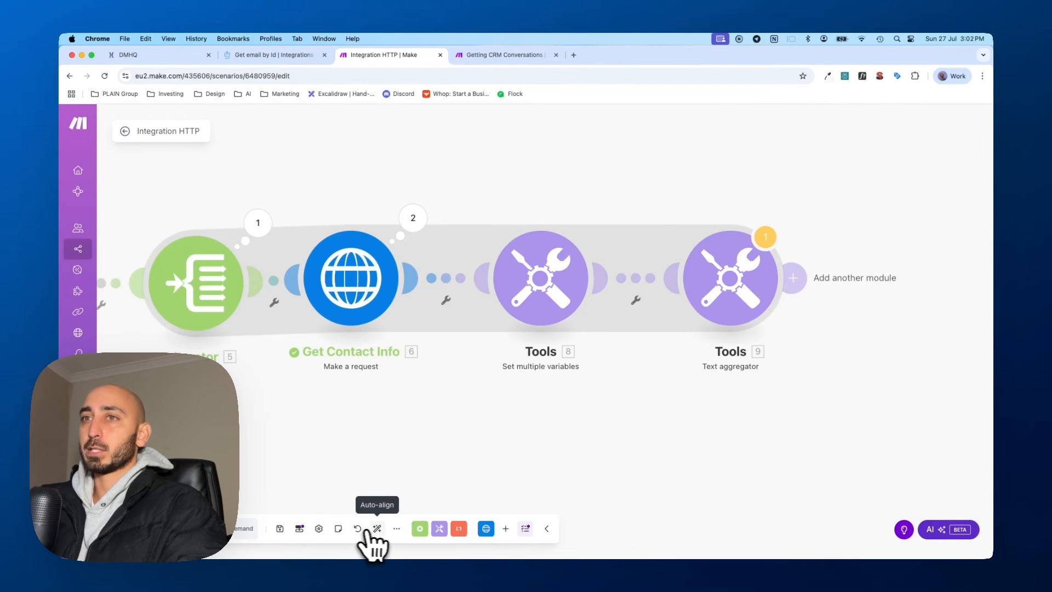
pyautogui.click(378, 529)
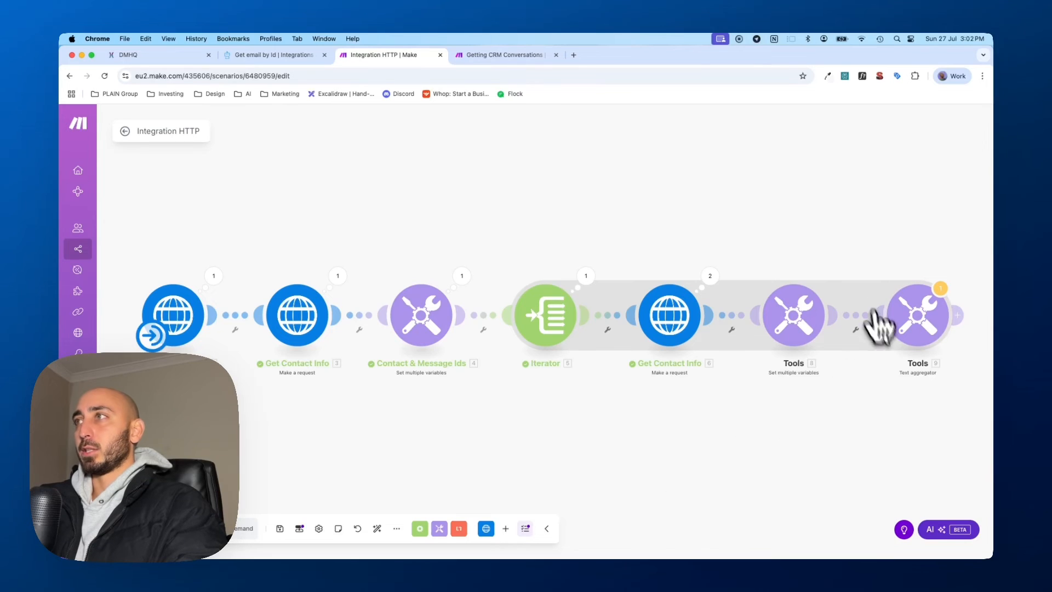
# Review the text aggregator's settings and the output of the Contact & Message Ids module
pyautogui.click(918, 317)
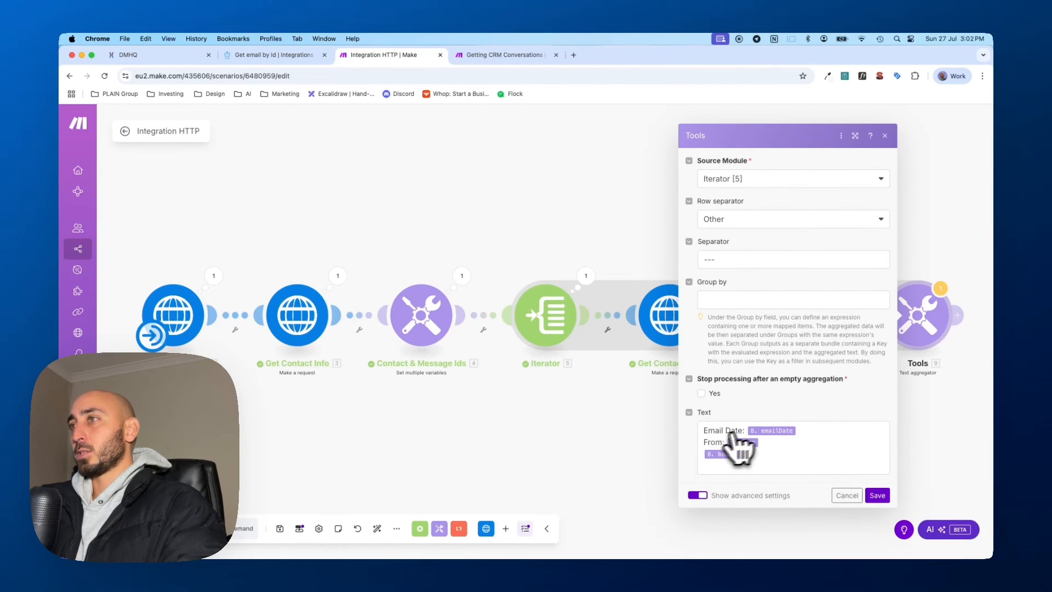
pyautogui.click(839, 495)
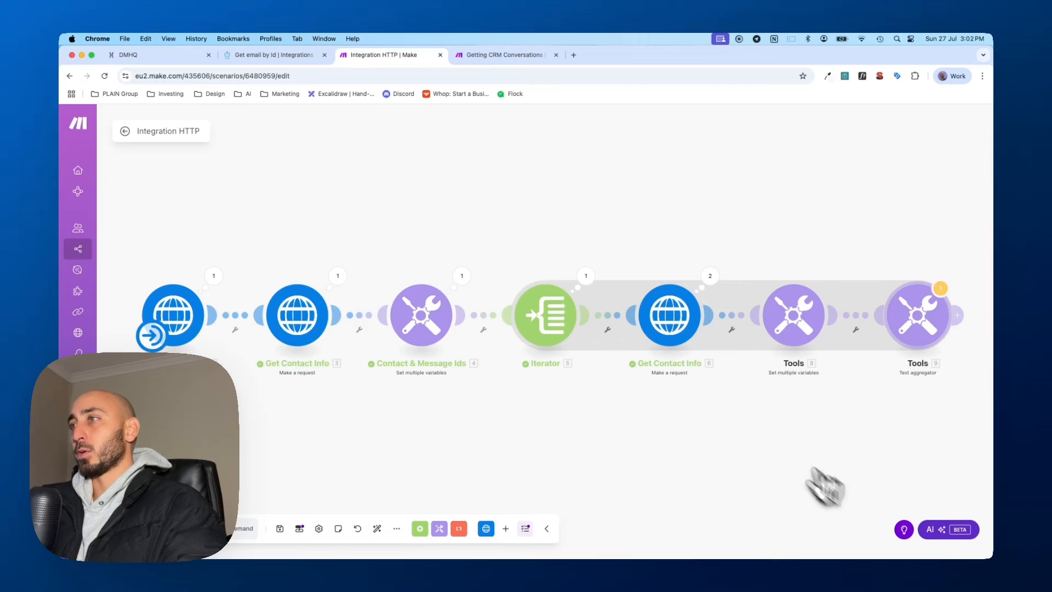
pyautogui.click(559, 317)
pyautogui.click(462, 277)
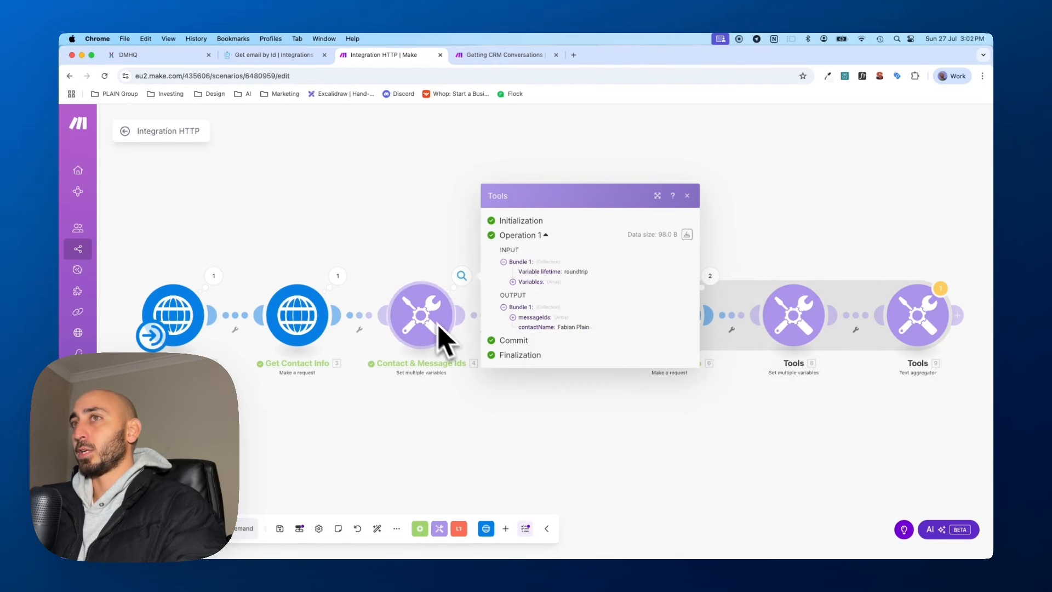
pyautogui.click(457, 397)
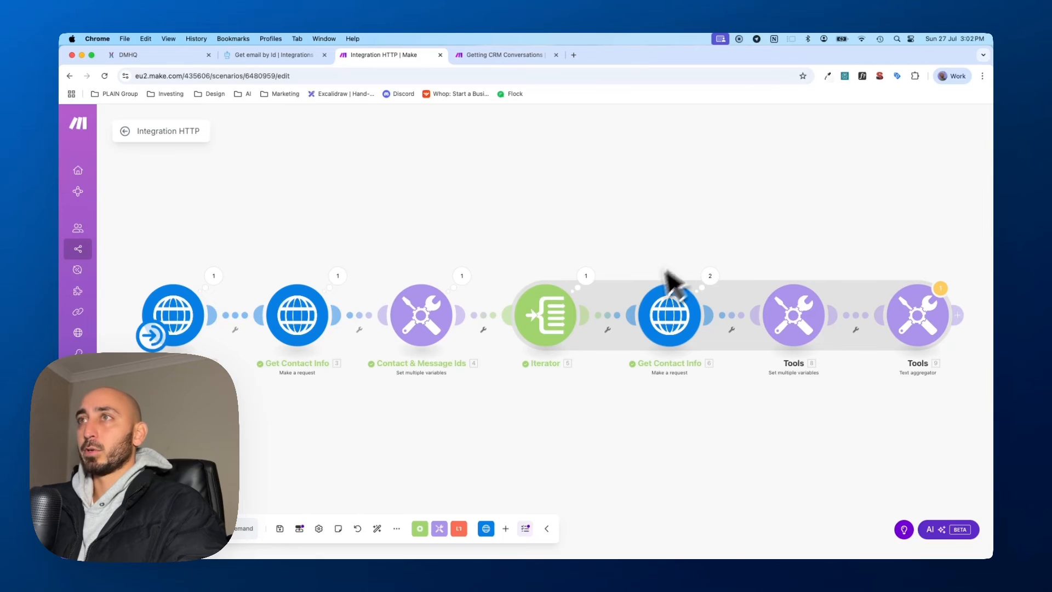
# Add an OpenAI "Create a Completion (Prompt)" module after the text aggregator
pyautogui.click(957, 315)
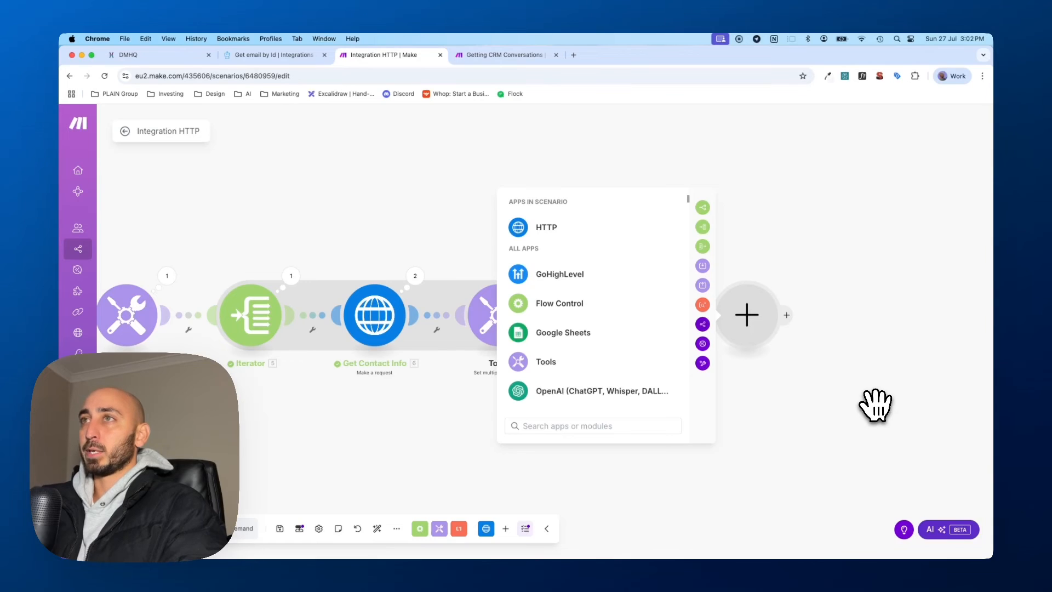
pyautogui.write('open')
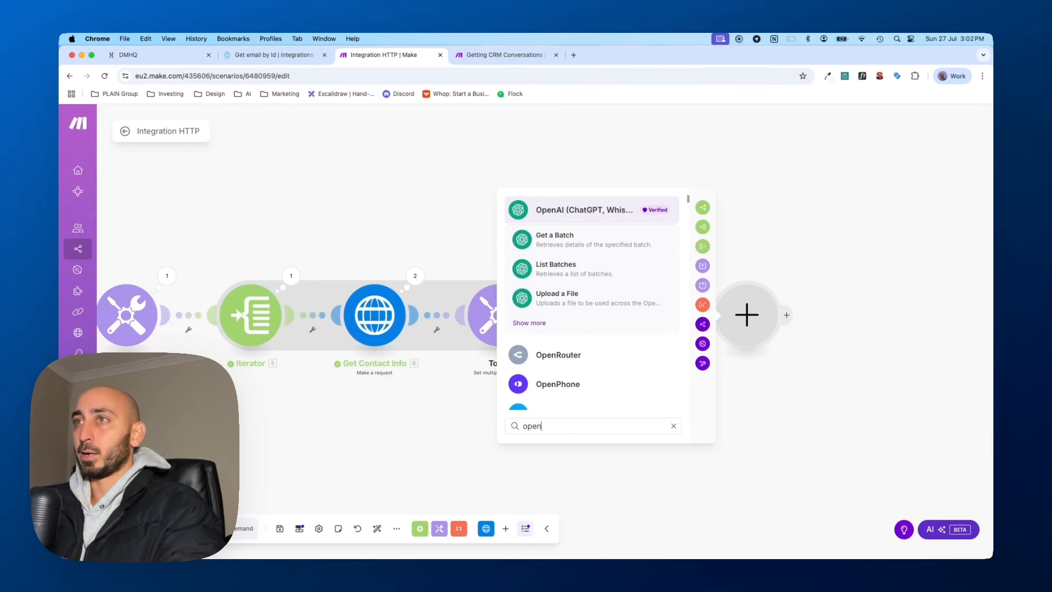
pyautogui.click(597, 213)
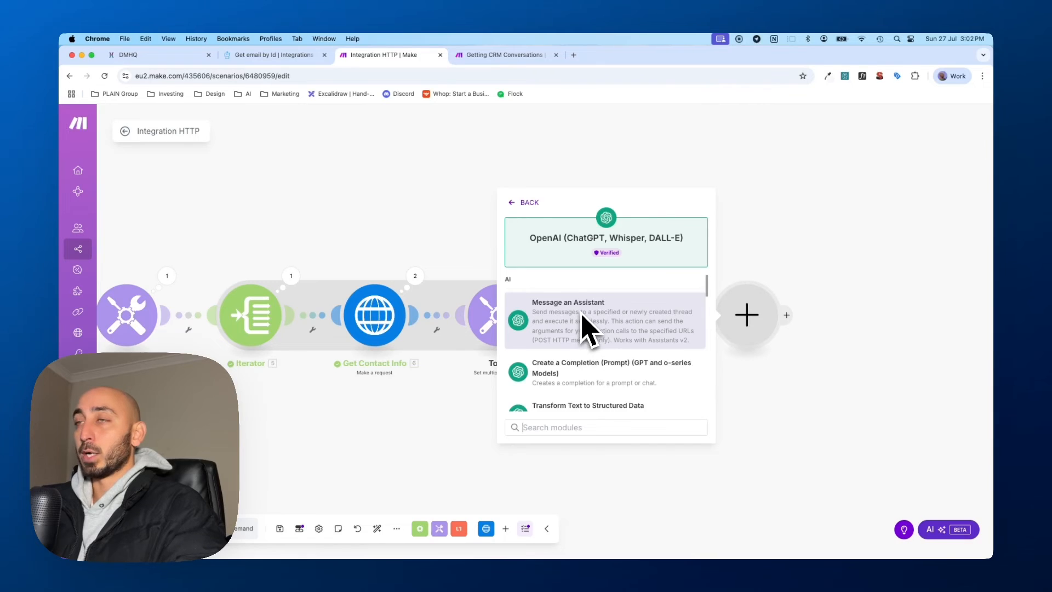
pyautogui.scroll(-4, 583, 329)
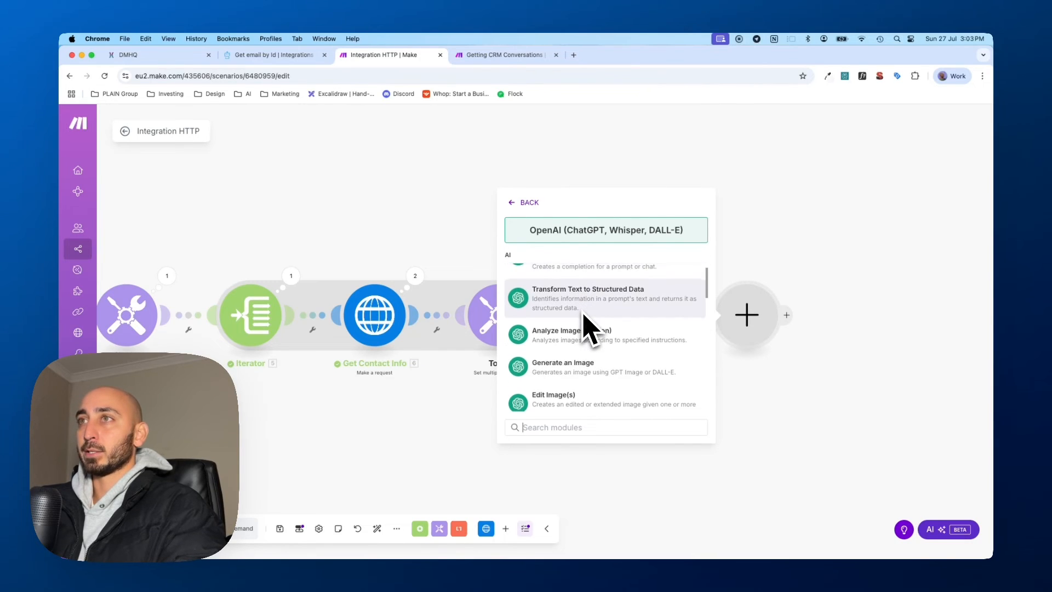
pyautogui.scroll(-1, 584, 329)
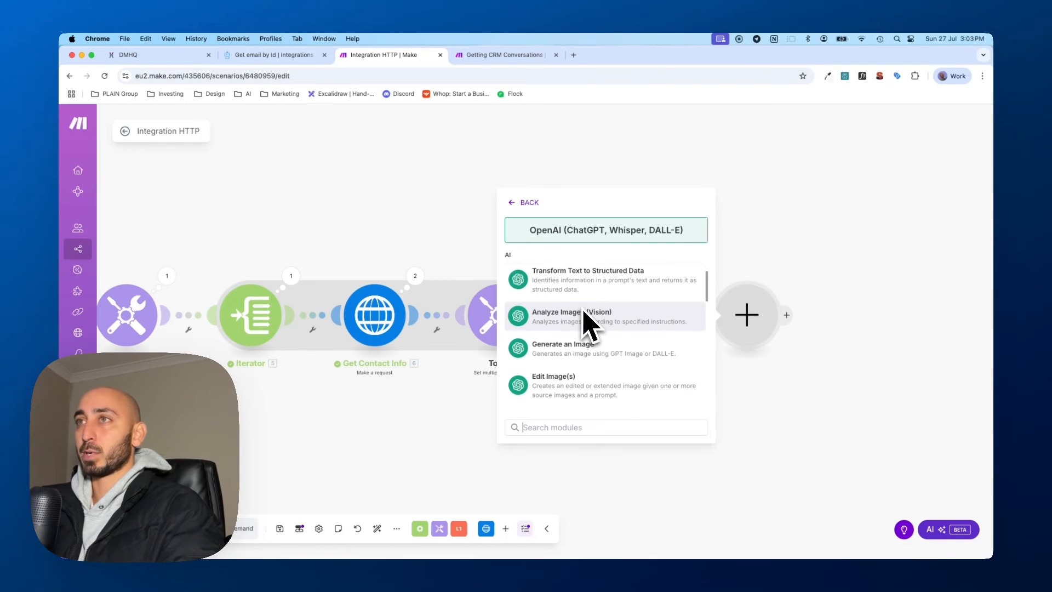
pyautogui.scroll(4, 586, 323)
pyautogui.scroll(-1, 671, 351)
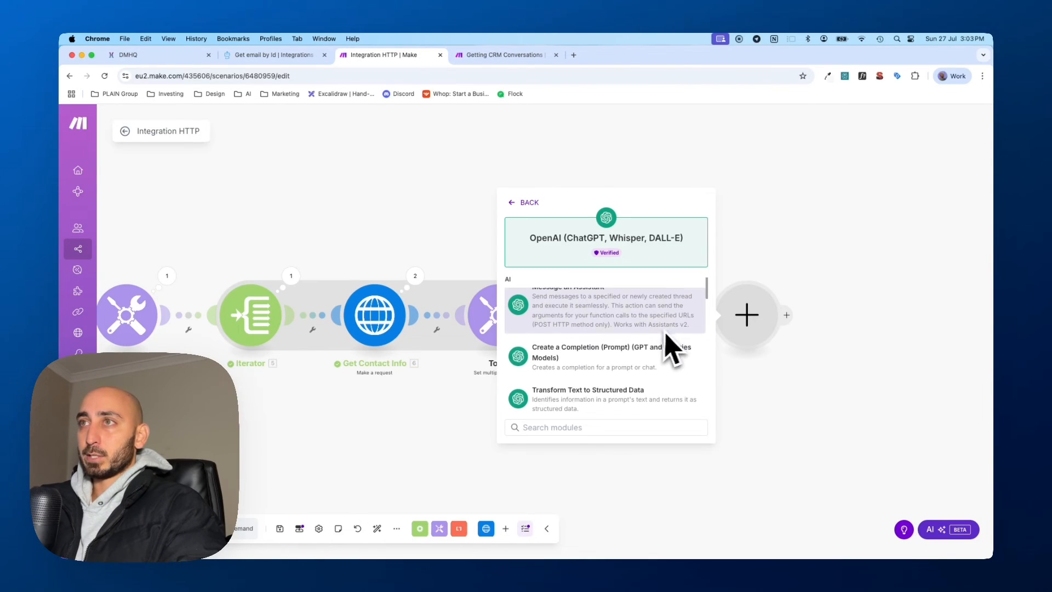
pyautogui.click(564, 366)
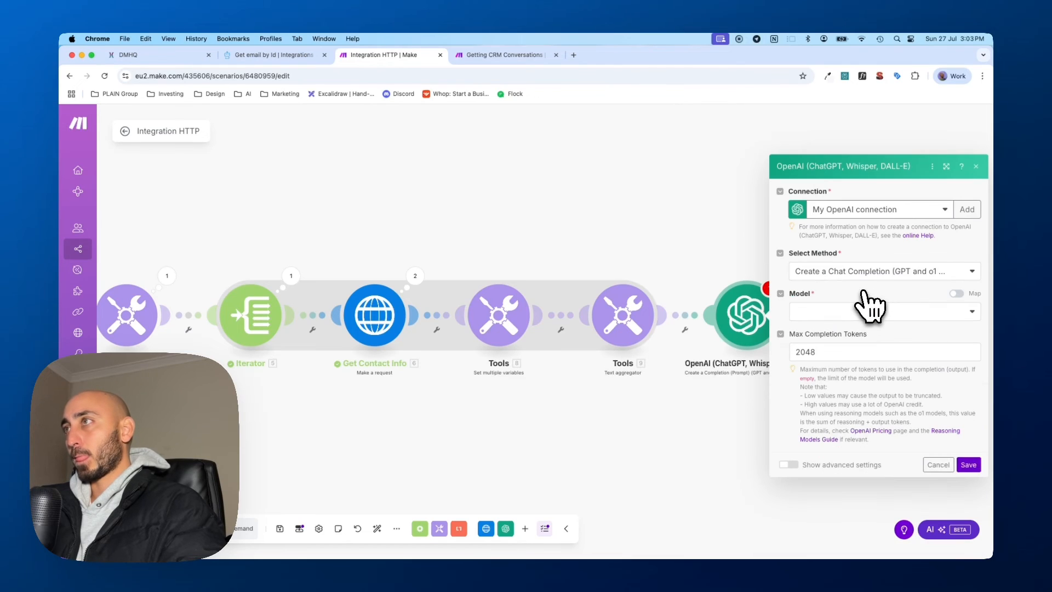
# Set the OpenAI module's model to o3-mini (system) and check the OpenAI module in the Getting CRM Conversations scenario for reference
pyautogui.click(845, 313)
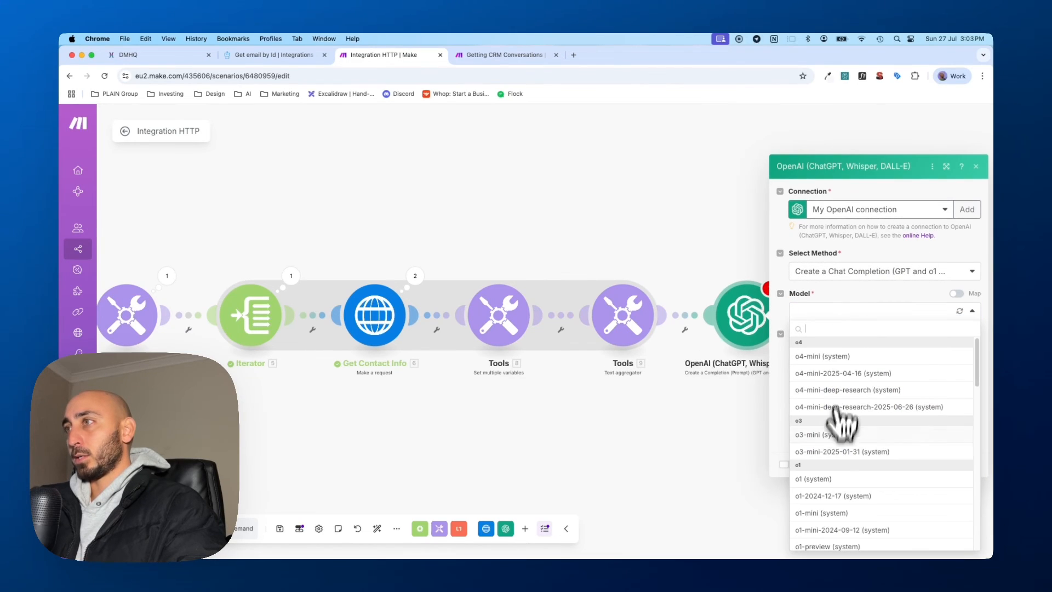
pyautogui.click(837, 435)
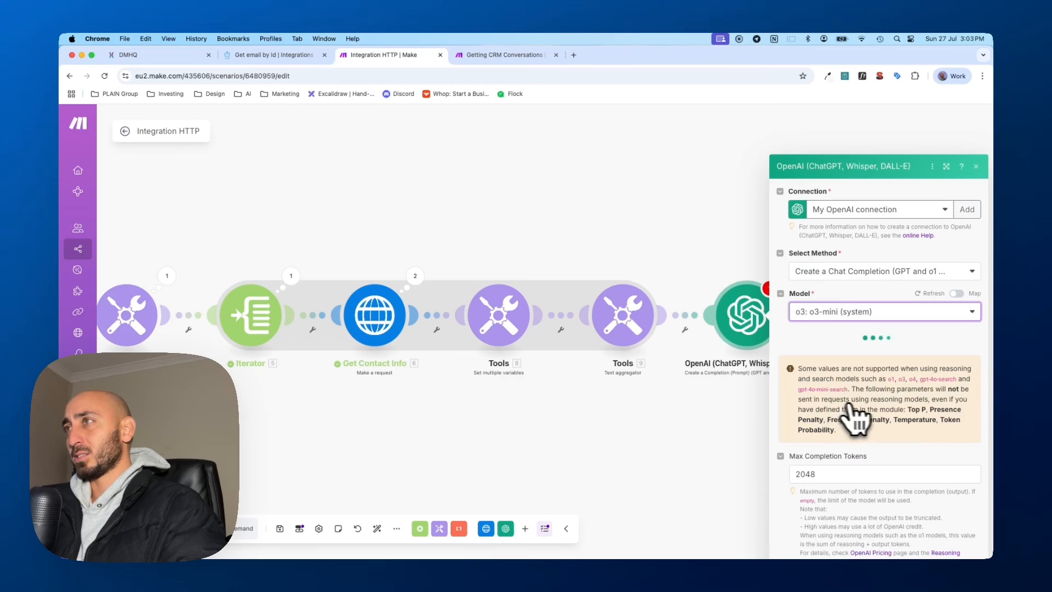
pyautogui.click(496, 55)
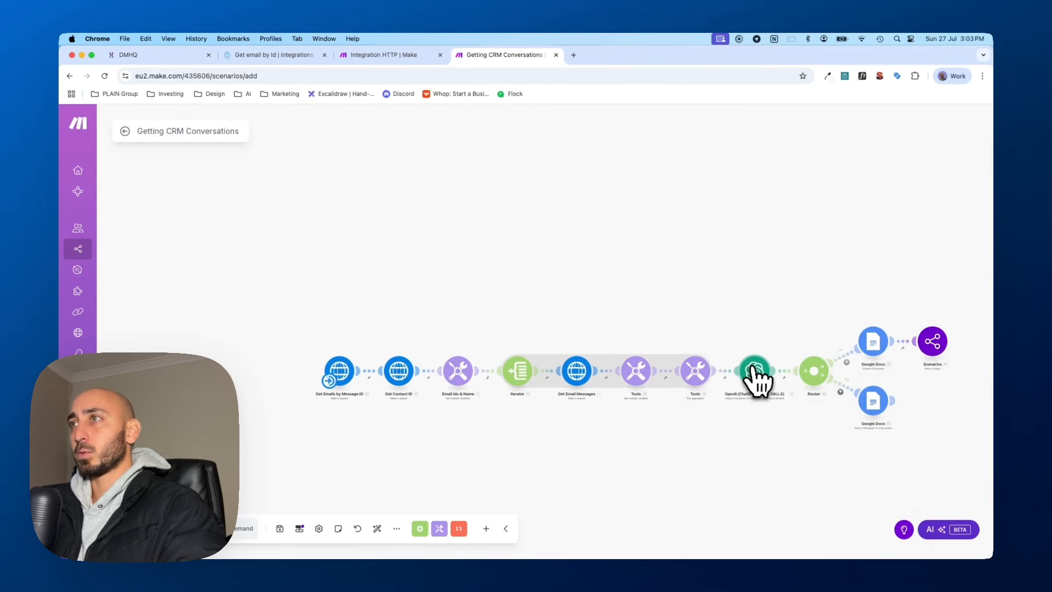
pyautogui.click(756, 373)
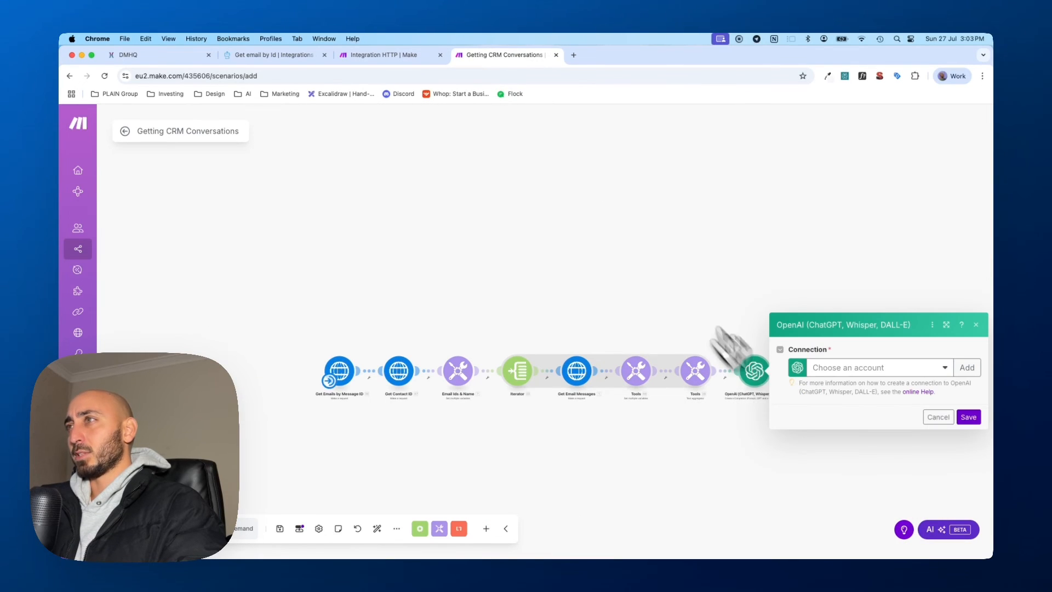
pyautogui.click(388, 56)
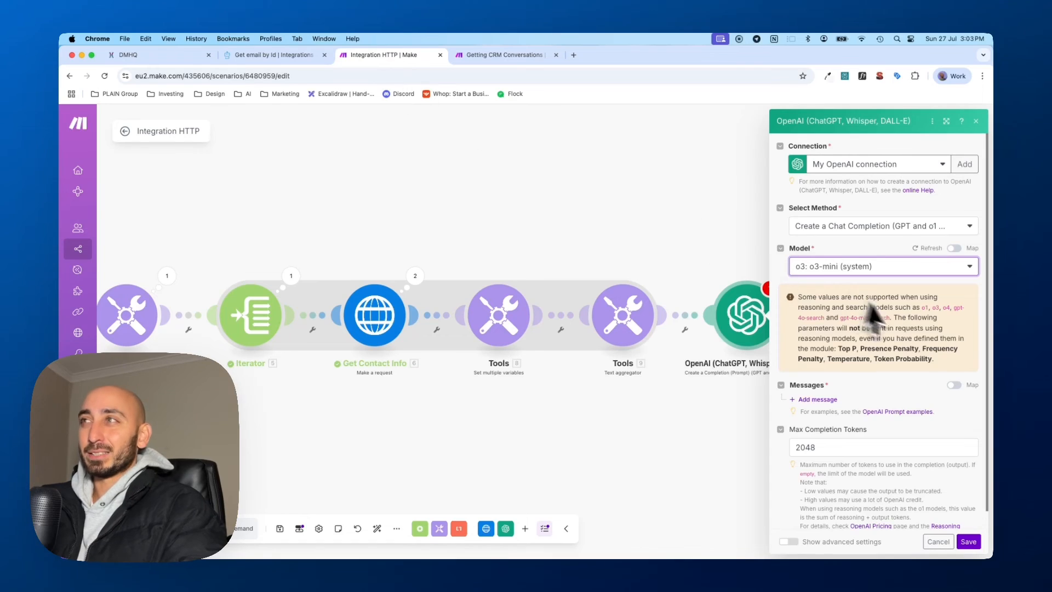
# Add a first message to the OpenAI module with the Developer / System role
pyautogui.scroll(-1, 913, 337)
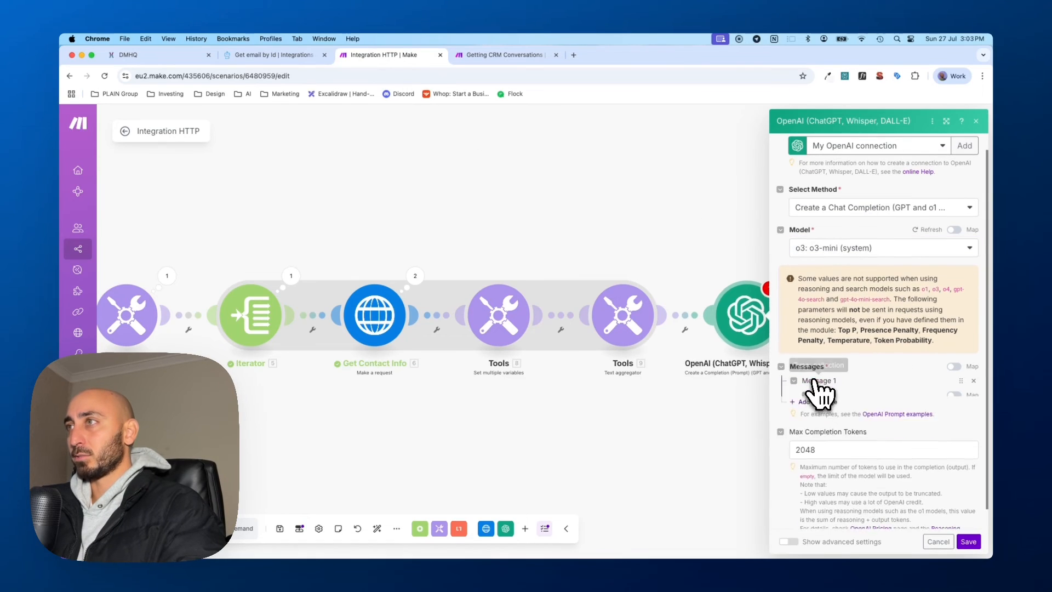
pyautogui.click(818, 381)
pyautogui.click(865, 420)
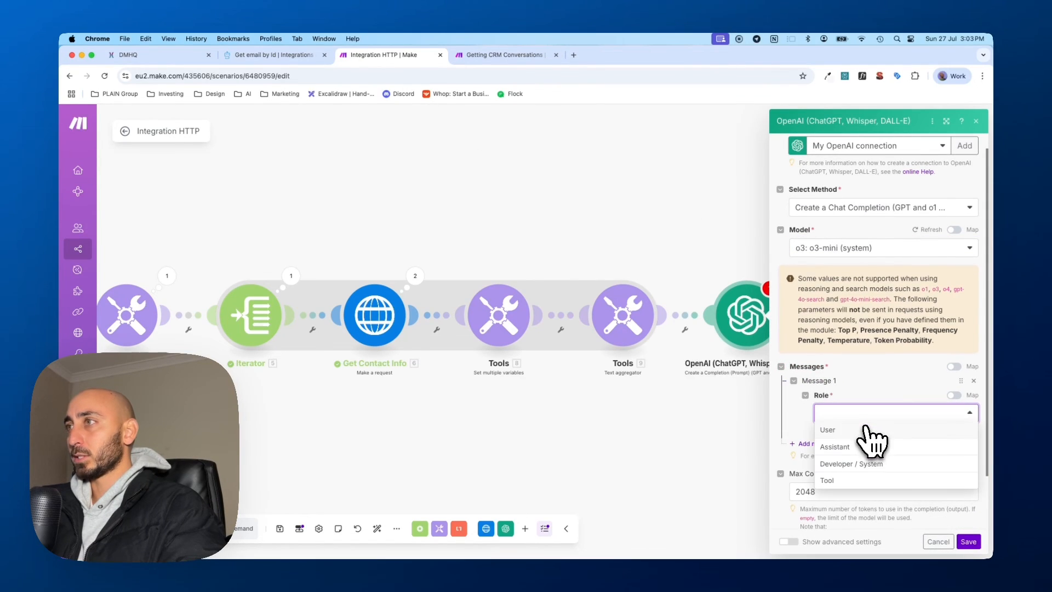
pyautogui.click(860, 464)
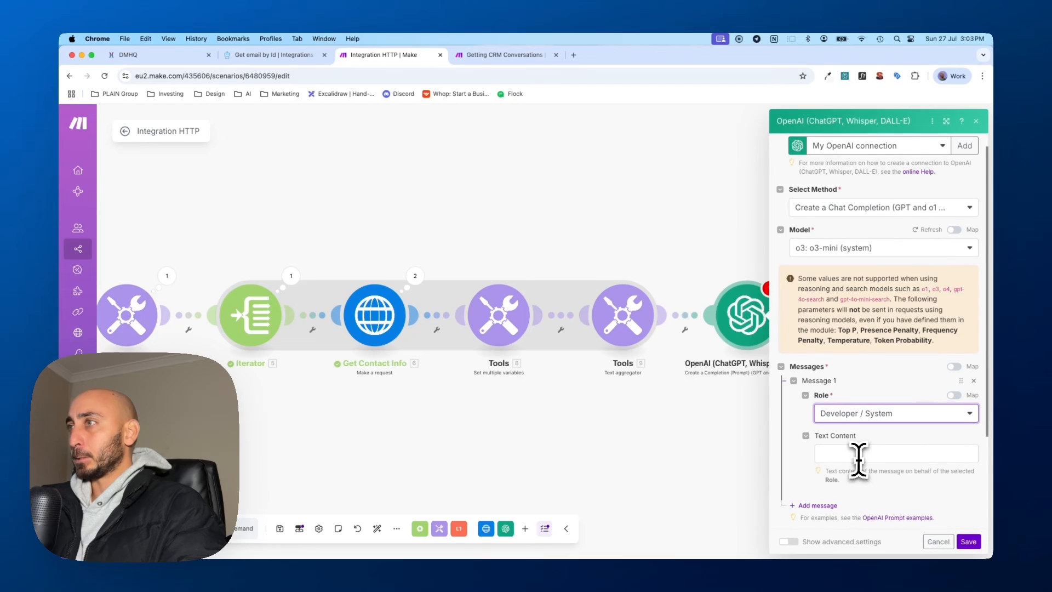
# Switch to the Notion notes and copy the system prompt from "You are an expert" through "Date: [date]"
pyautogui.click(859, 458)
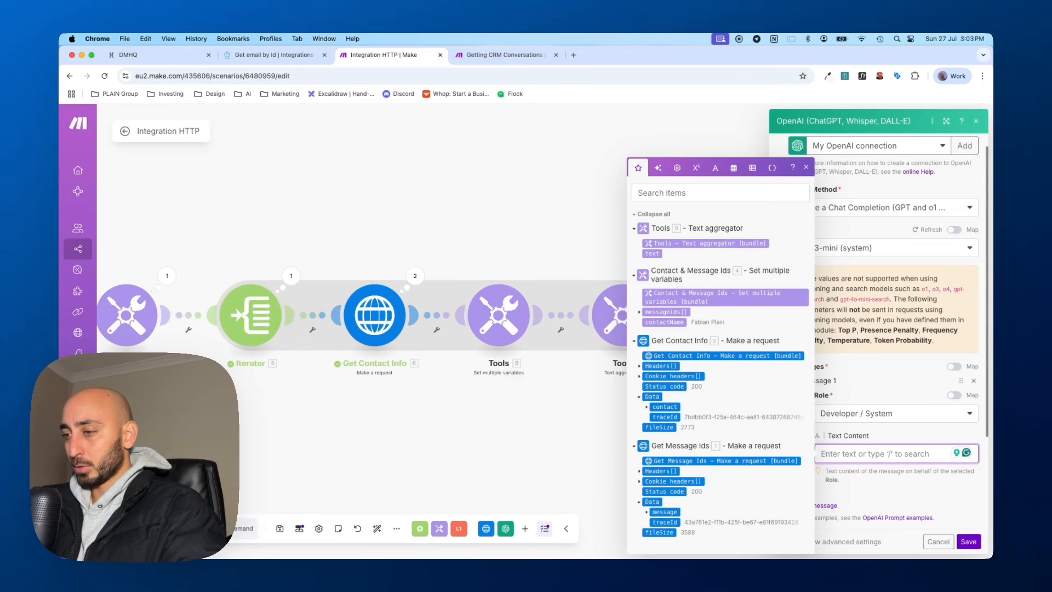
pyautogui.press('super+Tab')
pyautogui.click(423, 343)
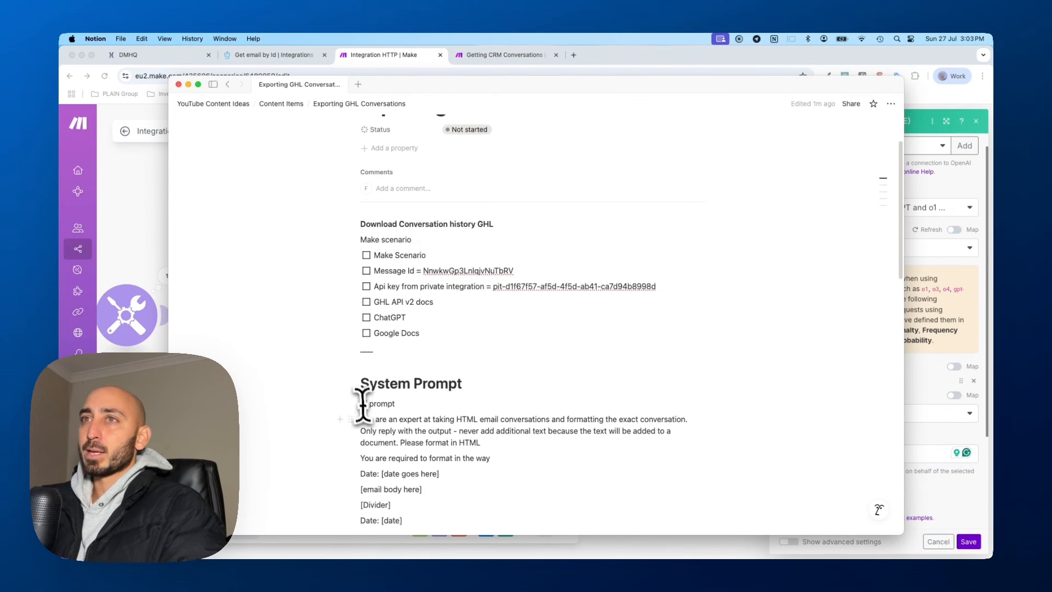
pyautogui.moveTo(361, 388); pyautogui.dragTo(456, 401)
pyautogui.click(371, 430)
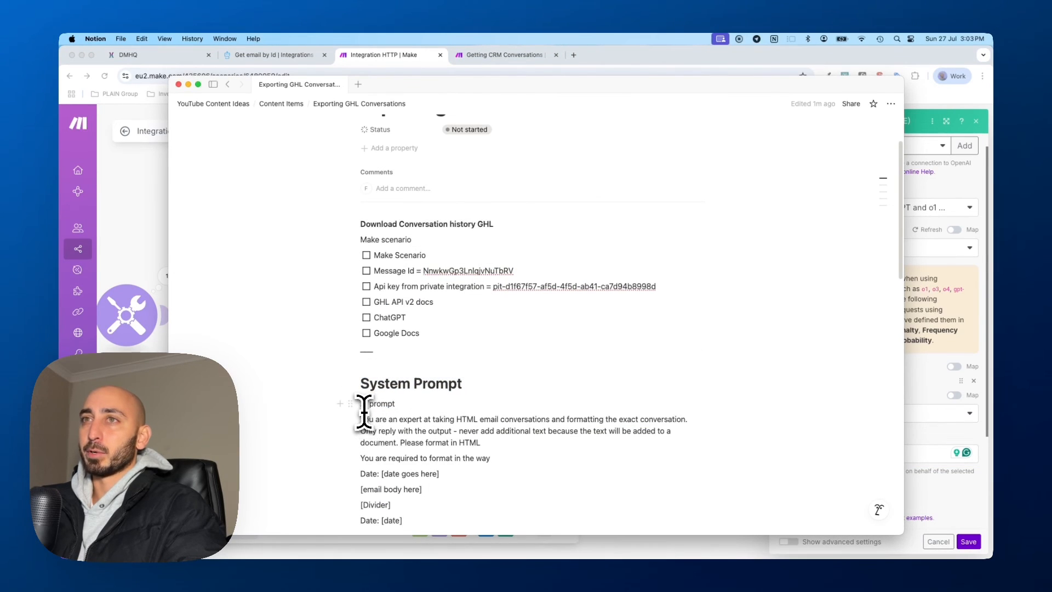
pyautogui.click(360, 416)
pyautogui.scroll(-2, 420, 430)
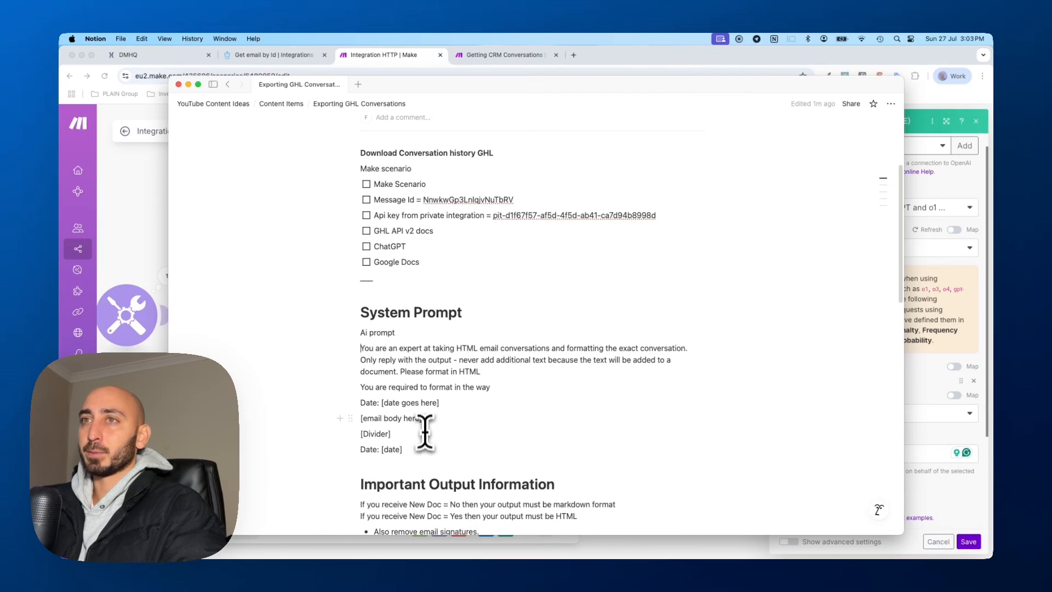
pyautogui.keyDown('shift'); pyautogui.click(422, 452); pyautogui.keyUp('shift')
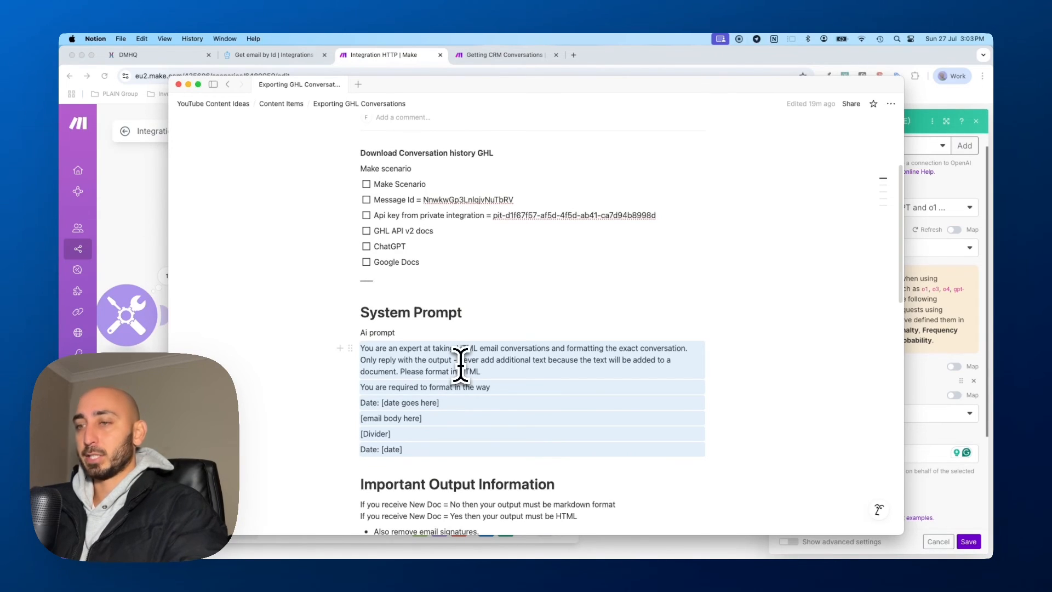
pyautogui.press('super+c')
# Return to the Make scenario and paste the copied system prompt as Message 1's text content
pyautogui.click(931, 403)
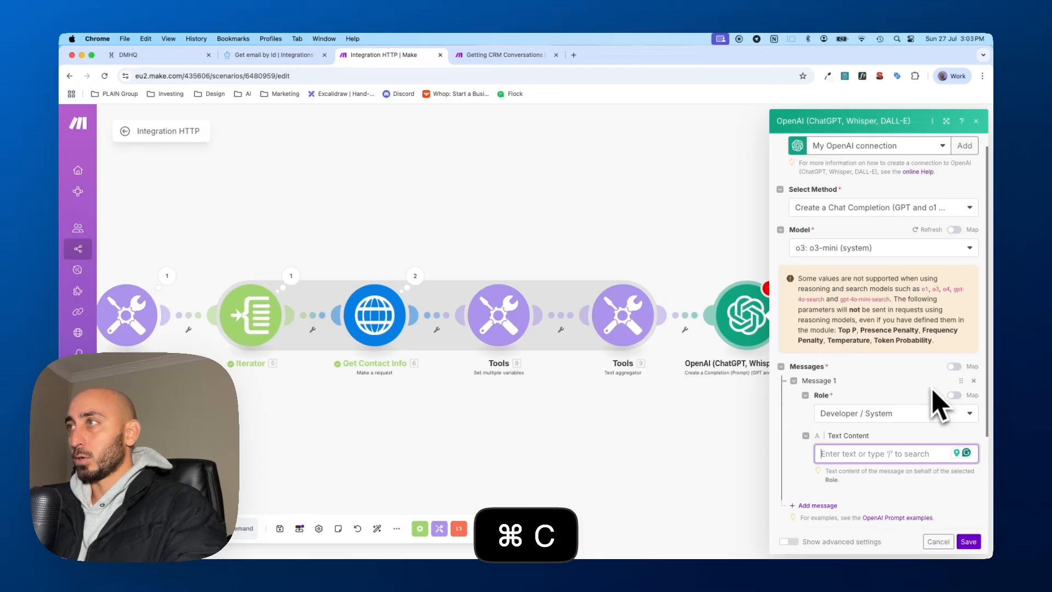
pyautogui.click(848, 449)
pyautogui.press('super+v')
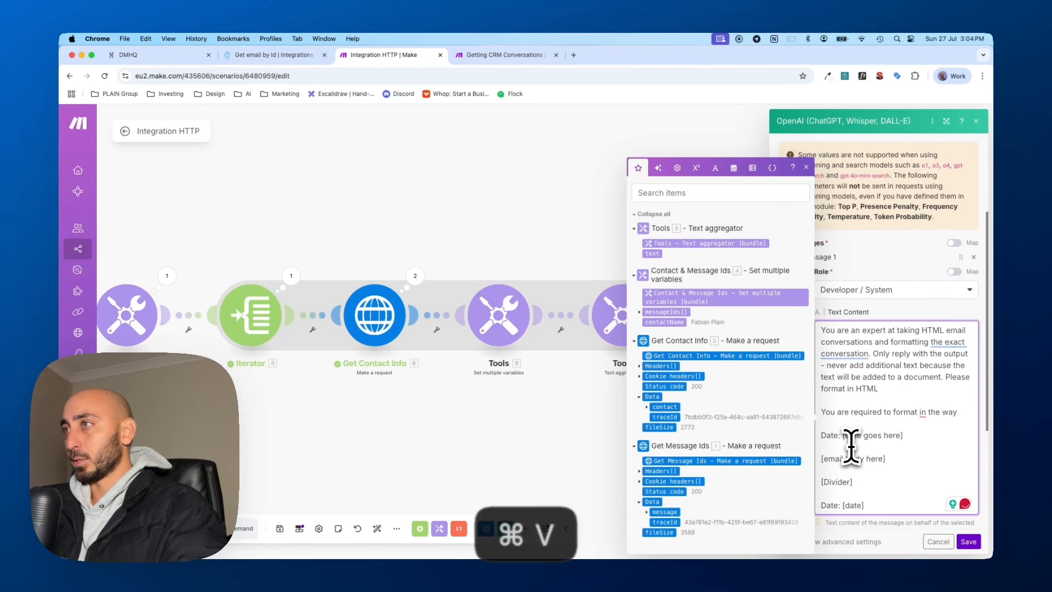
pyautogui.scroll(-3, 877, 448)
pyautogui.click(884, 460)
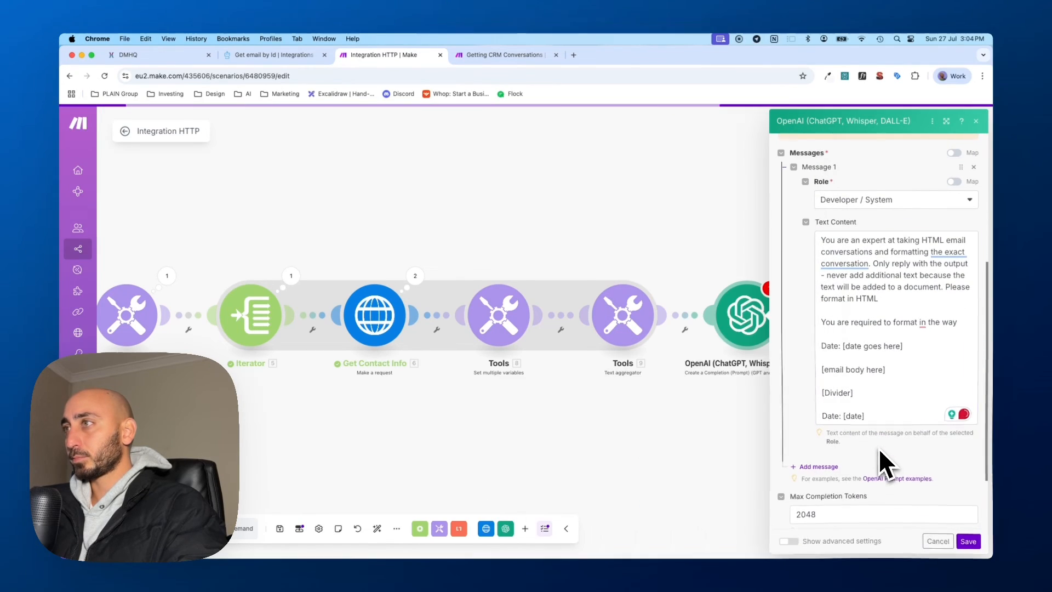
# Add a second message with the Assistant role and open its text content for editing
pyautogui.click(833, 468)
pyautogui.click(871, 507)
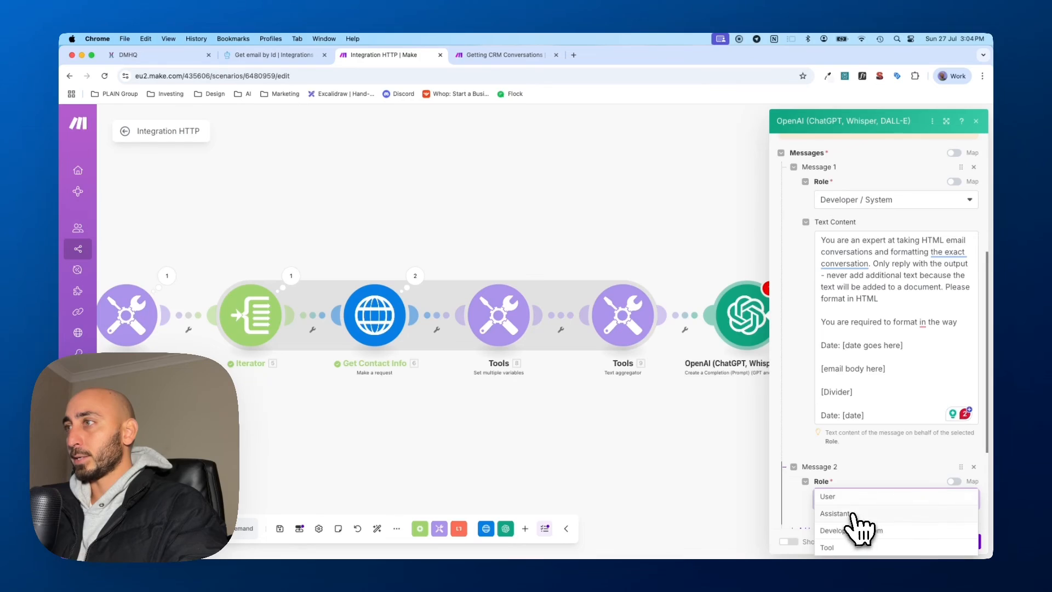
pyautogui.click(853, 514)
pyautogui.scroll(-4, 855, 483)
pyautogui.click(836, 353)
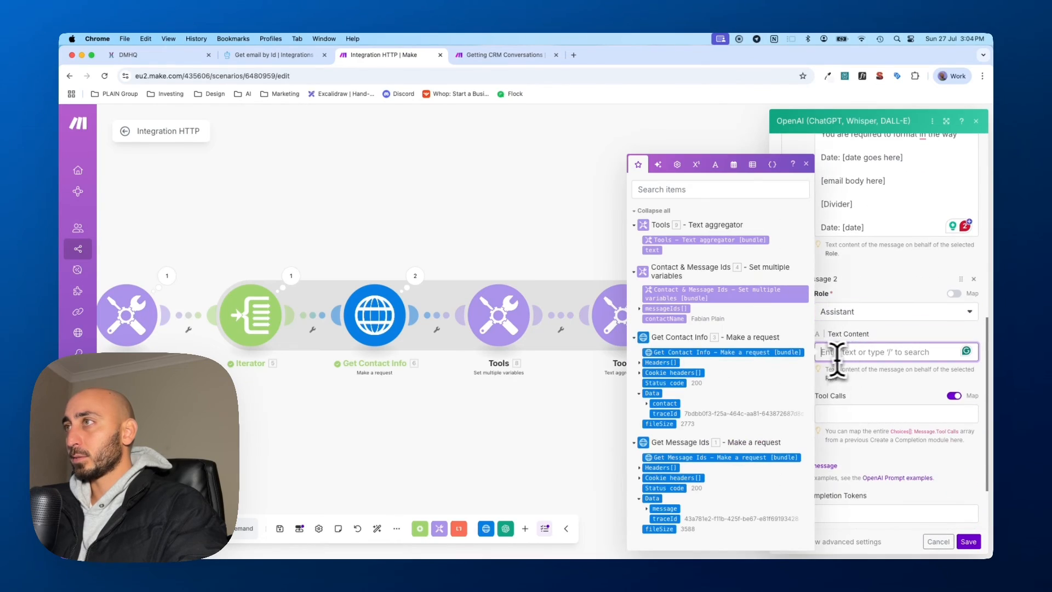
# In the Notion notes, delete the two "If you receive New Doc" lines under Important Output Information
pyautogui.hotkey('ctrl', 'Up')
pyautogui.click(690, 317)
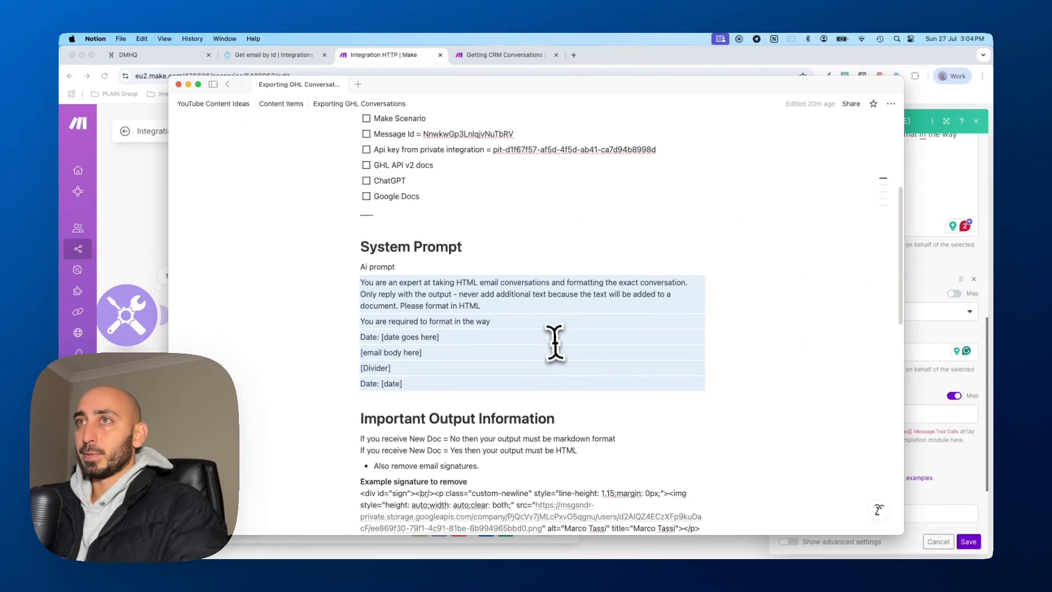
pyautogui.scroll(-5, 556, 343)
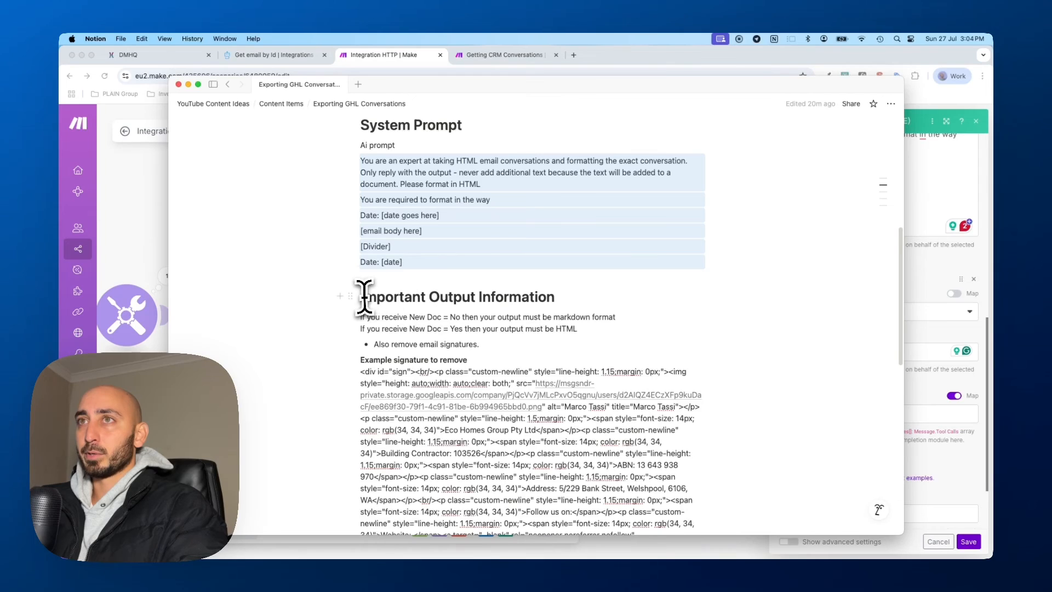
pyautogui.click(364, 297)
pyautogui.click(595, 332)
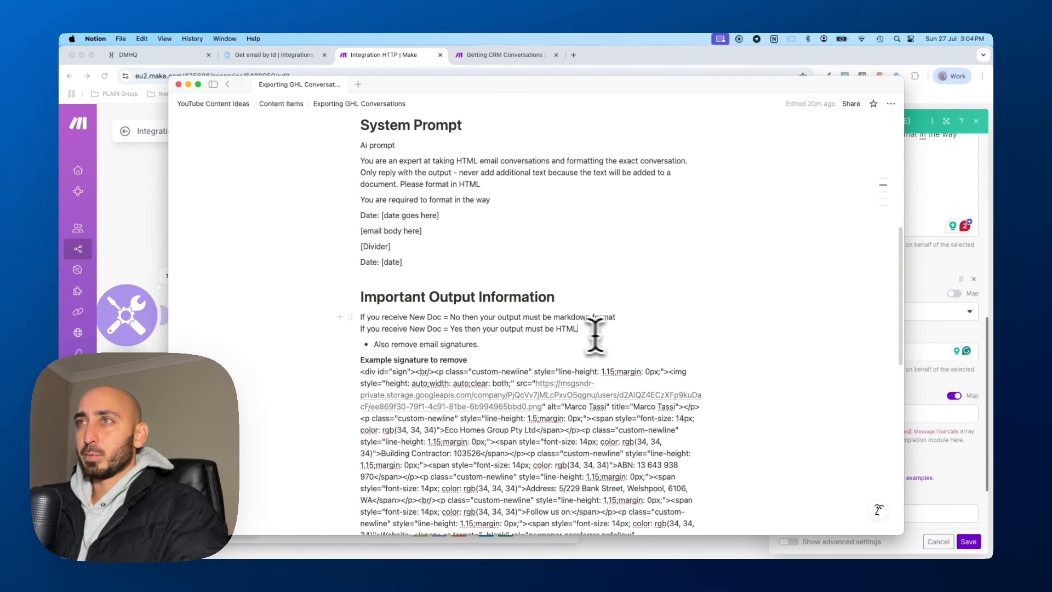
pyautogui.moveTo(594, 331); pyautogui.dragTo(351, 315)
pyautogui.press('BackSpace')
pyautogui.press('BackSpace')
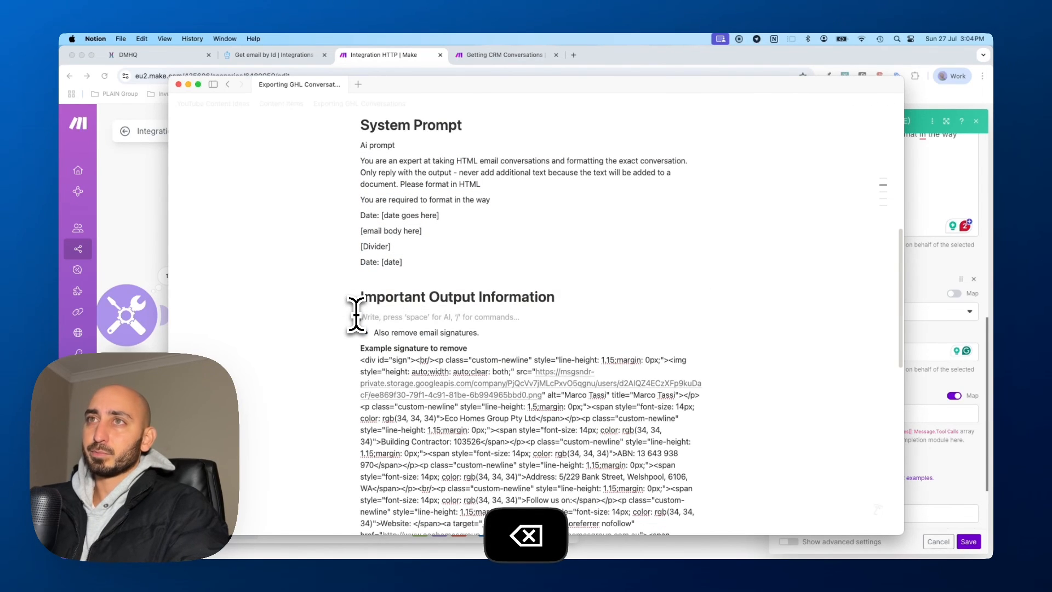
# Examine the Important Output Information section, including the email signature instruction and the example signature to remove
pyautogui.click(360, 298)
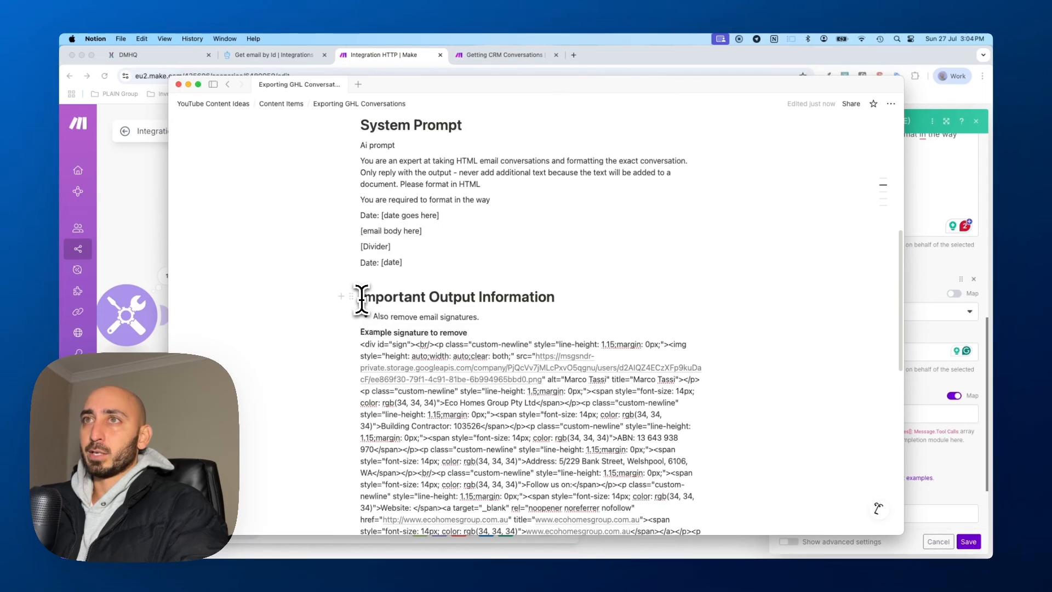
pyautogui.scroll(-5, 501, 307)
pyautogui.scroll(-3, 523, 337)
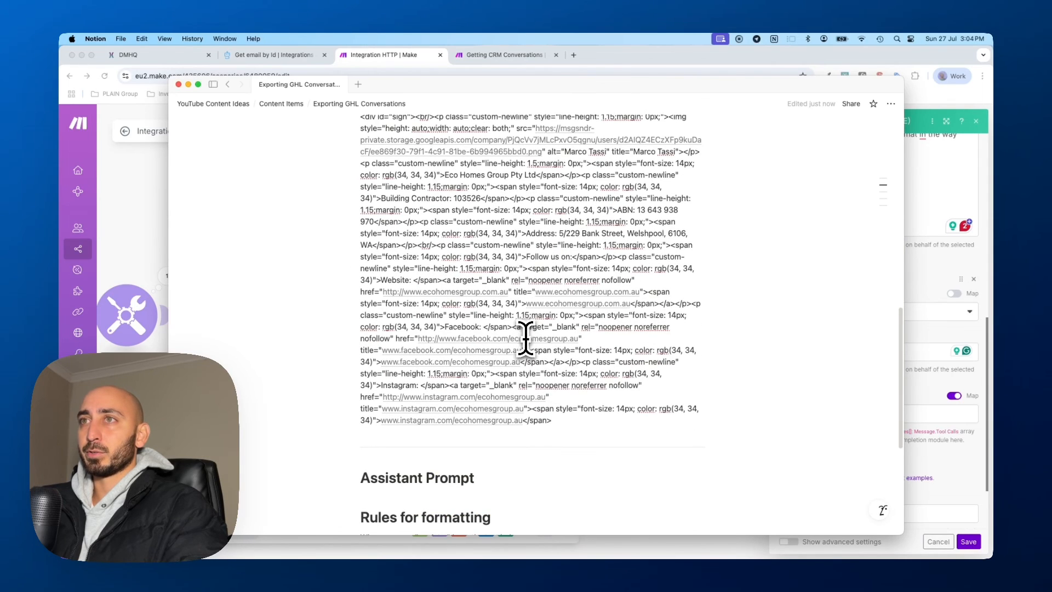
pyautogui.keyDown('shift'); pyautogui.click(574, 421); pyautogui.keyUp('shift')
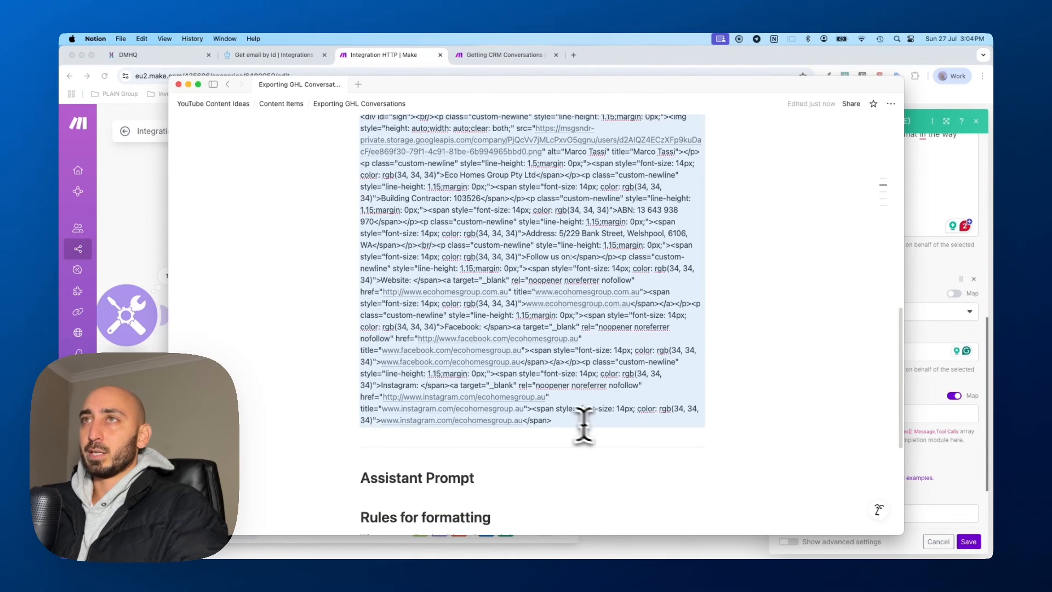
pyautogui.click(776, 372)
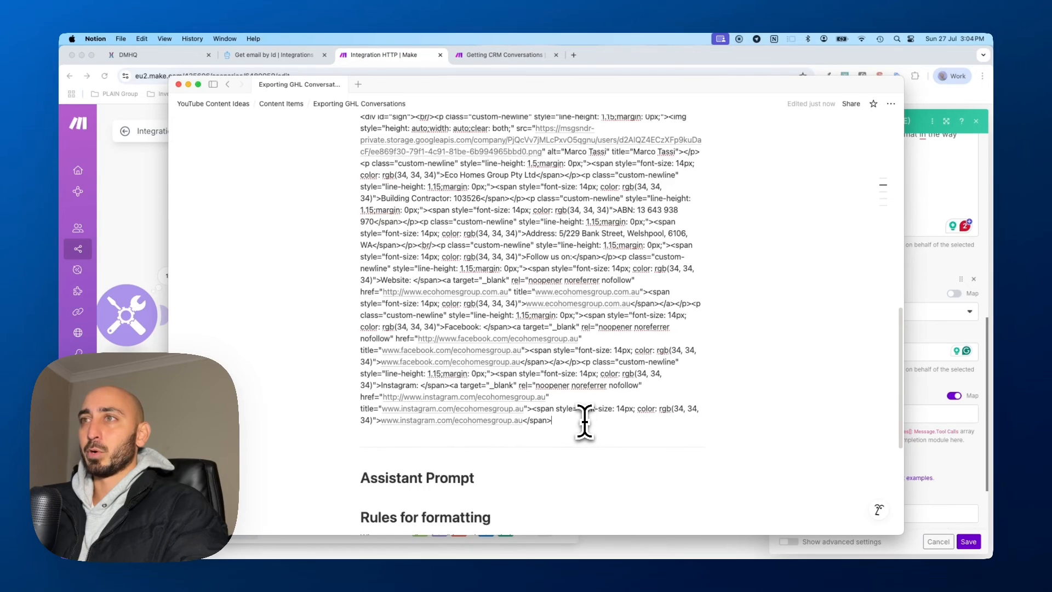
pyautogui.scroll(5, 597, 427)
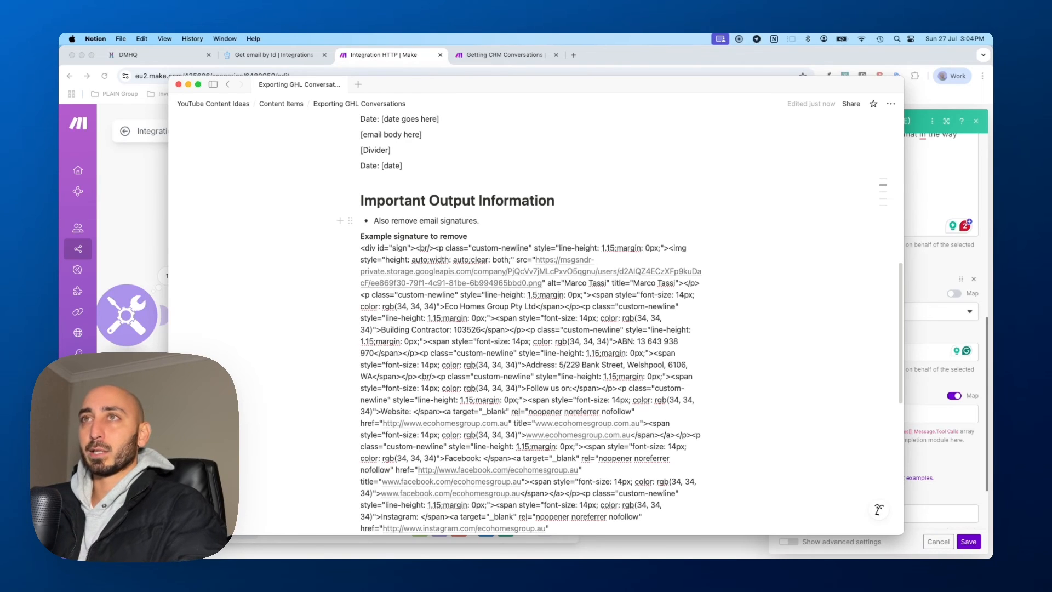
pyautogui.moveTo(357, 195); pyautogui.dragTo(560, 220)
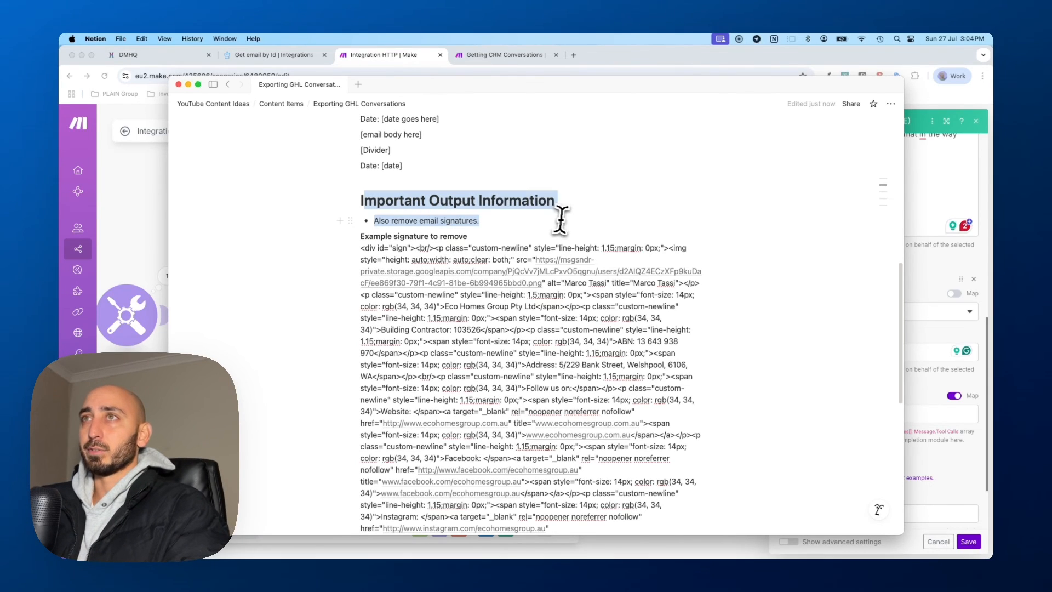
# Copy the "Rules for formatting" and "date formatting" sections under Assistant Prompt
pyautogui.scroll(-6, 573, 214)
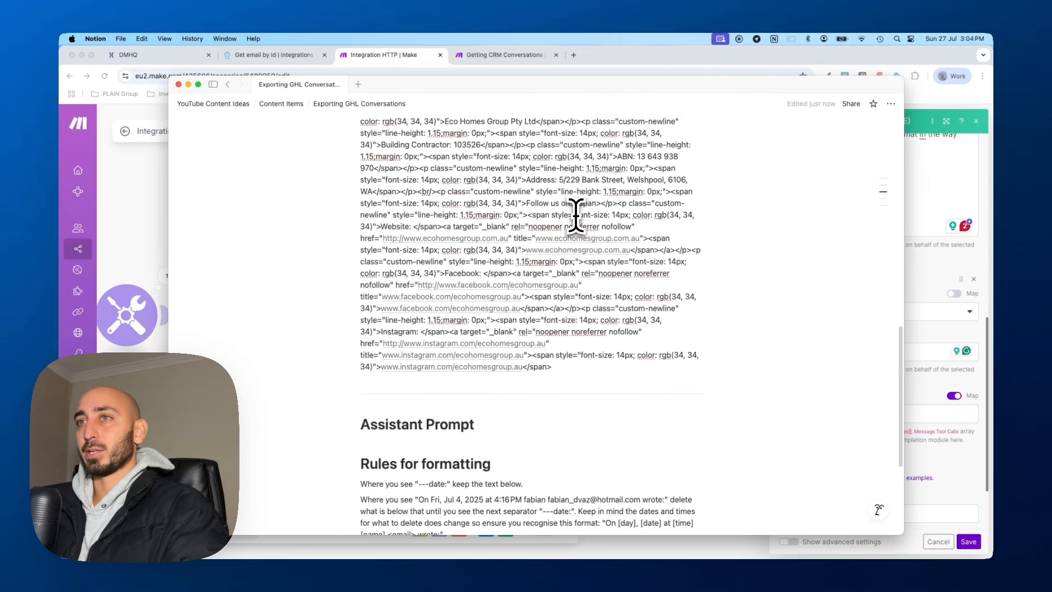
pyautogui.moveTo(361, 330); pyautogui.dragTo(515, 457)
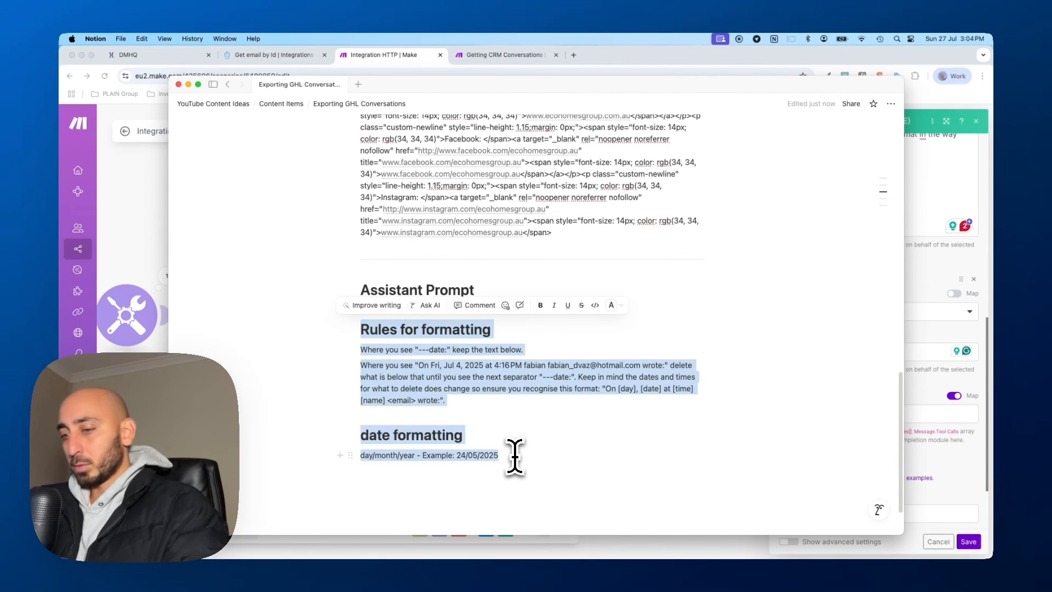
pyautogui.press('super+c')
# Examine the formatting rules for the quoted-reply line and the "---date:" separator in the assistant prompt
pyautogui.click(370, 331)
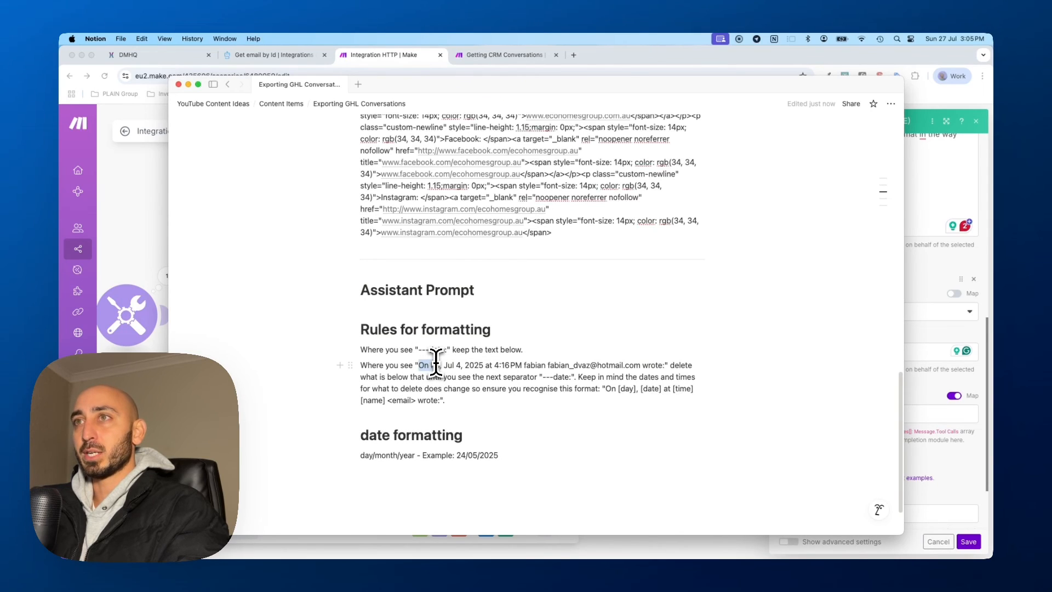
pyautogui.moveTo(448, 365); pyautogui.dragTo(624, 365)
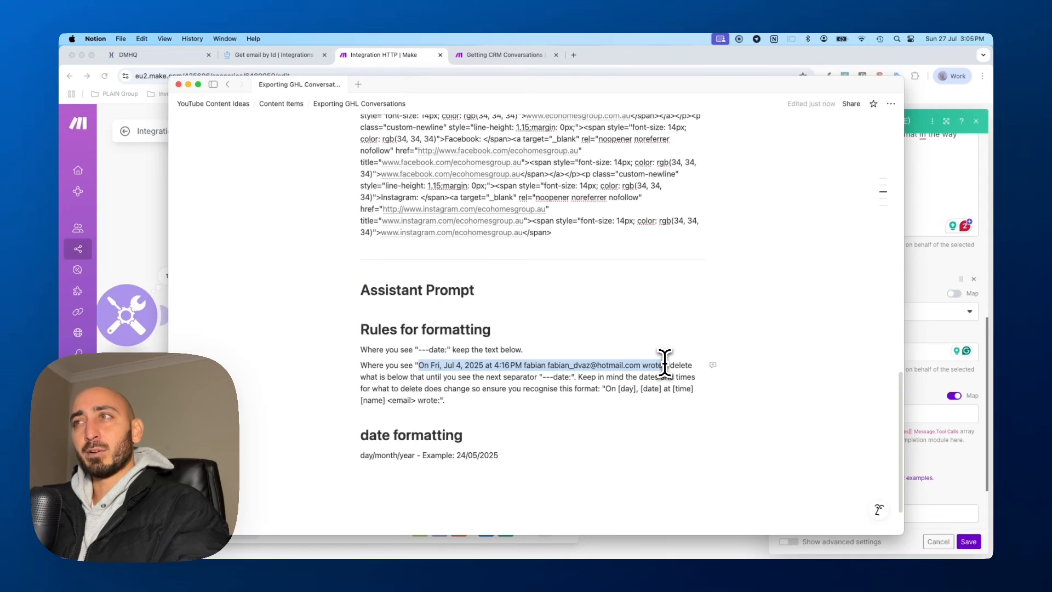
pyautogui.click(470, 364)
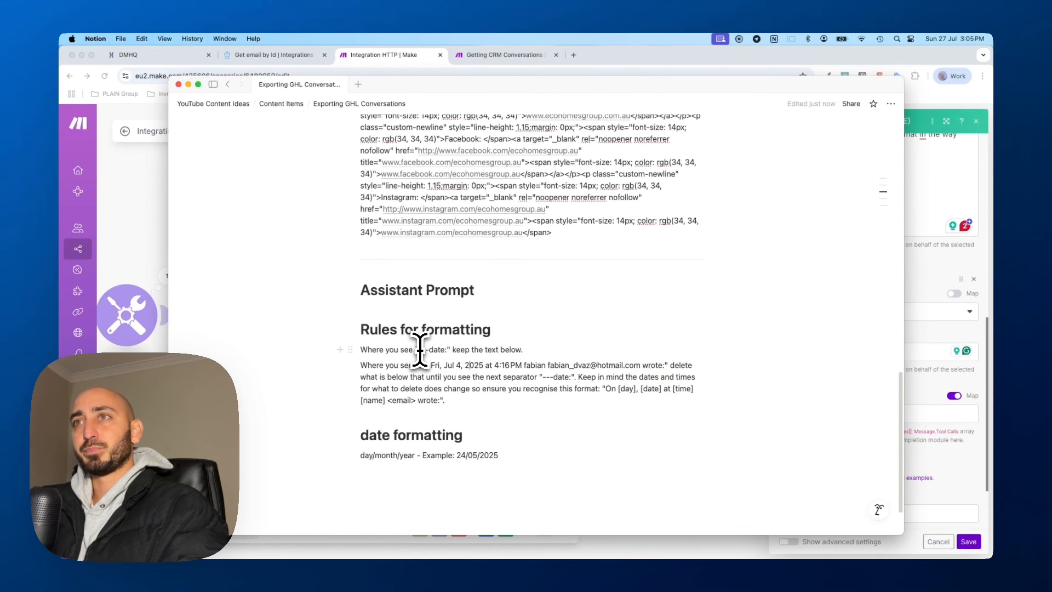
pyautogui.moveTo(419, 351); pyautogui.dragTo(447, 350)
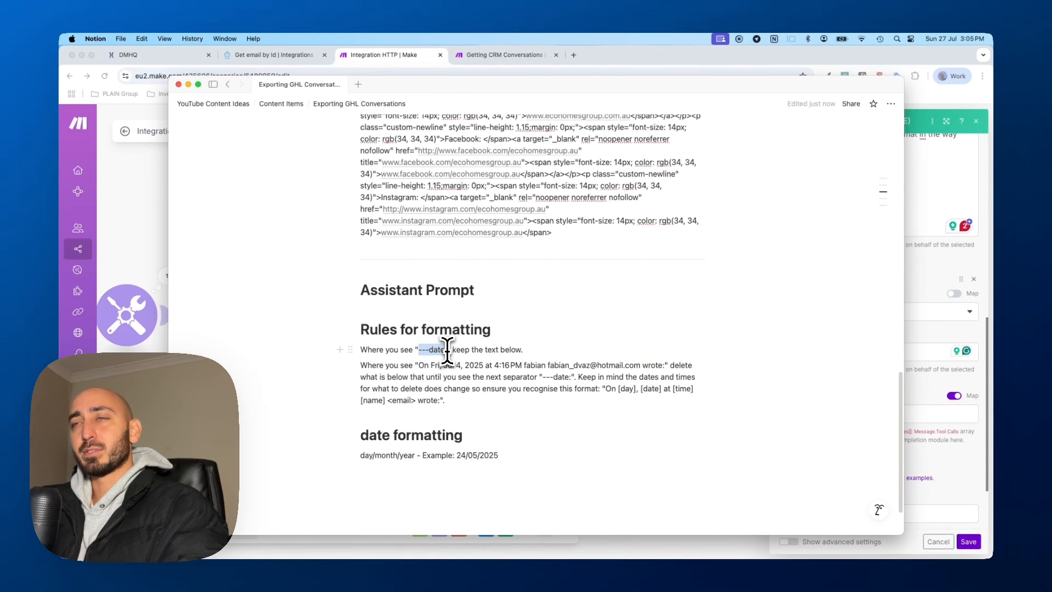
pyautogui.click(467, 365)
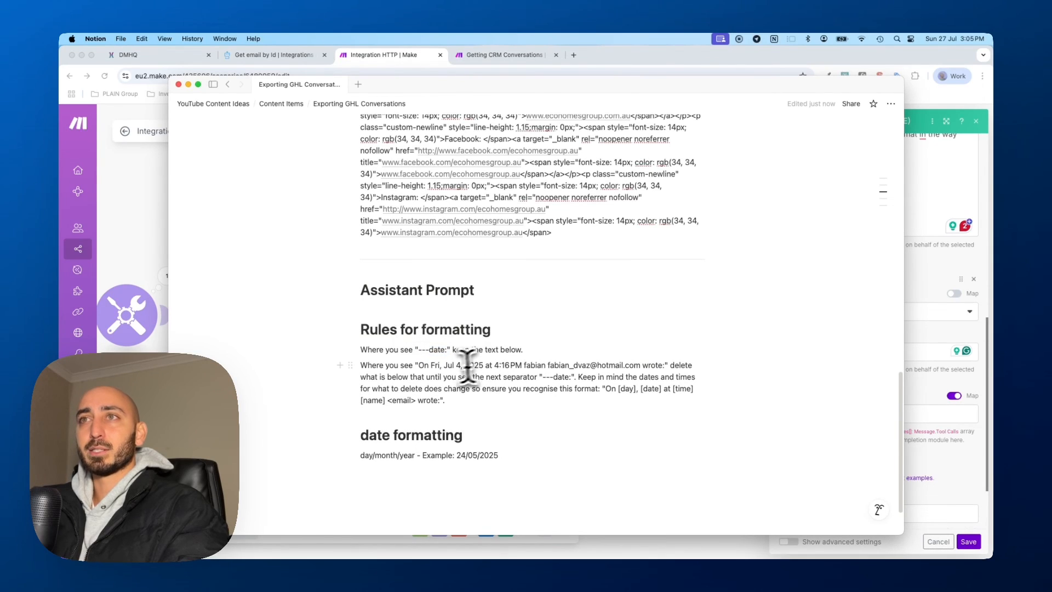
# Review the rule for deleting quoted replies up to the next "---date:" separator and its generic day, date, time, name and email format
pyautogui.moveTo(419, 365); pyautogui.dragTo(665, 365)
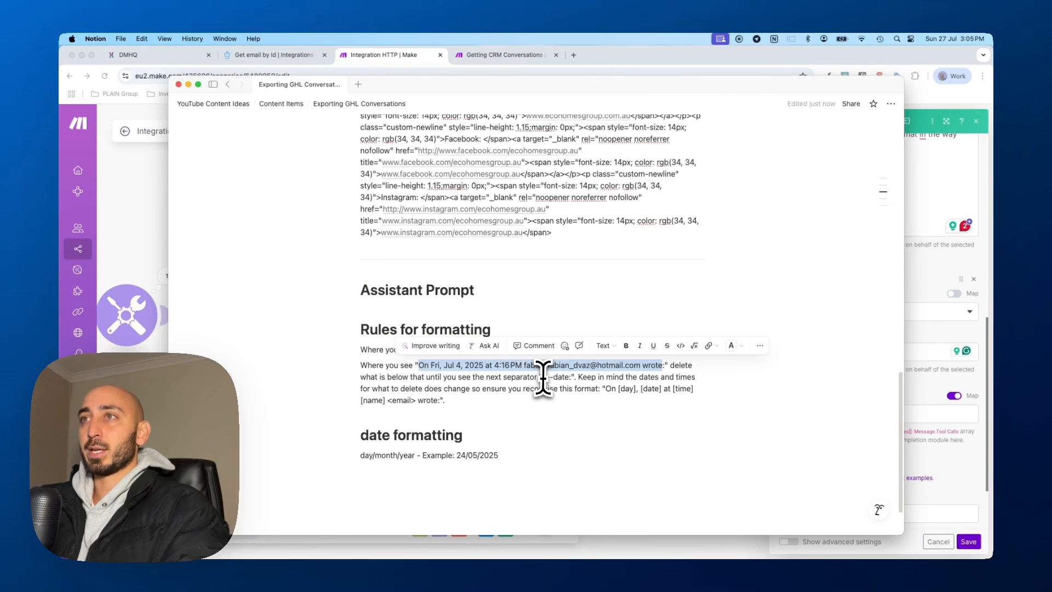
pyautogui.moveTo(544, 377); pyautogui.dragTo(574, 378)
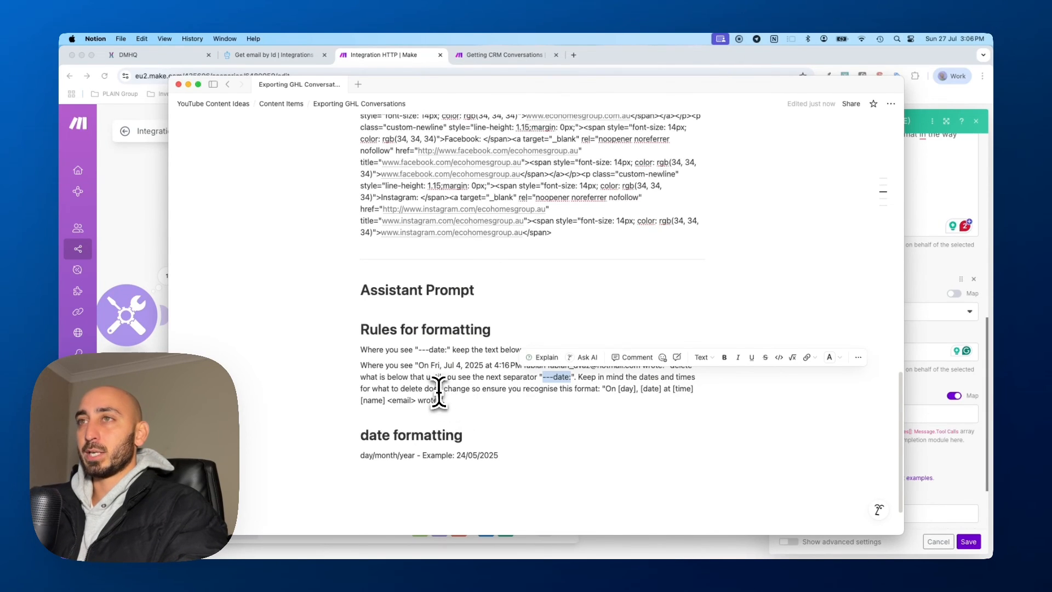
pyautogui.moveTo(420, 365); pyautogui.dragTo(665, 366)
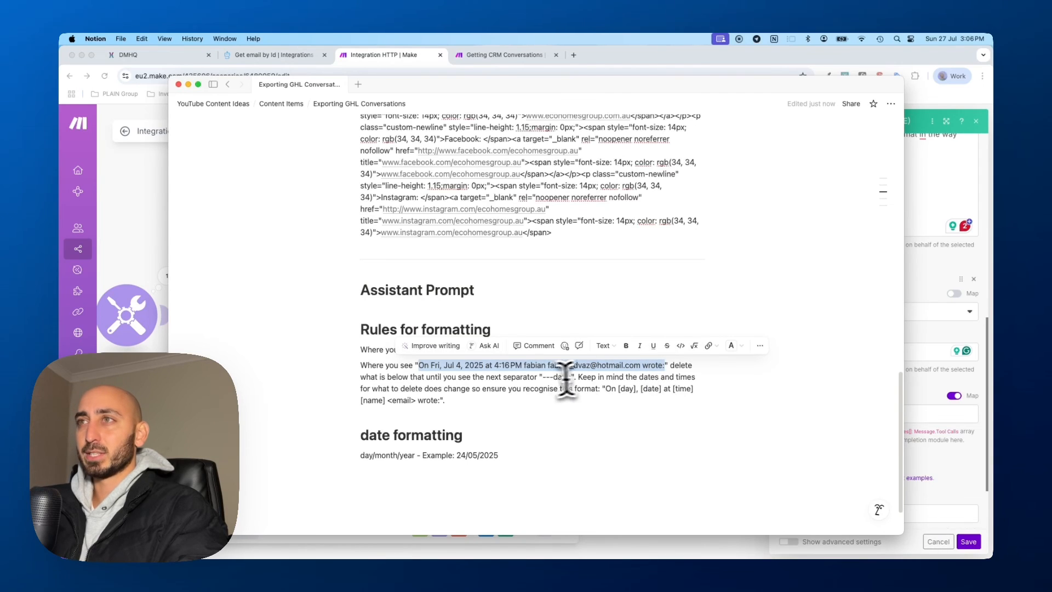
pyautogui.moveTo(542, 377); pyautogui.dragTo(570, 379)
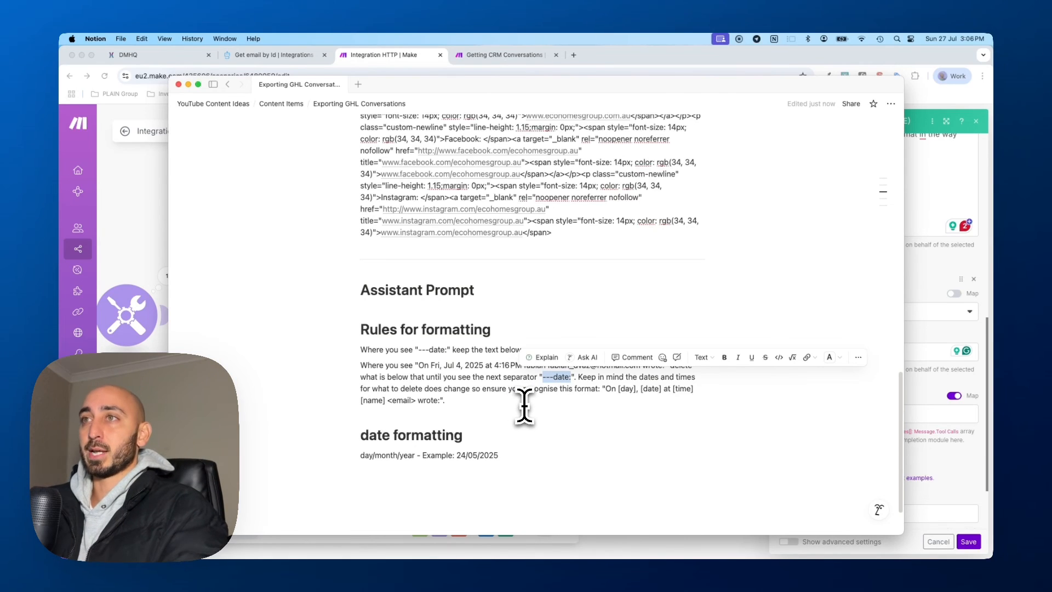
pyautogui.click(581, 378)
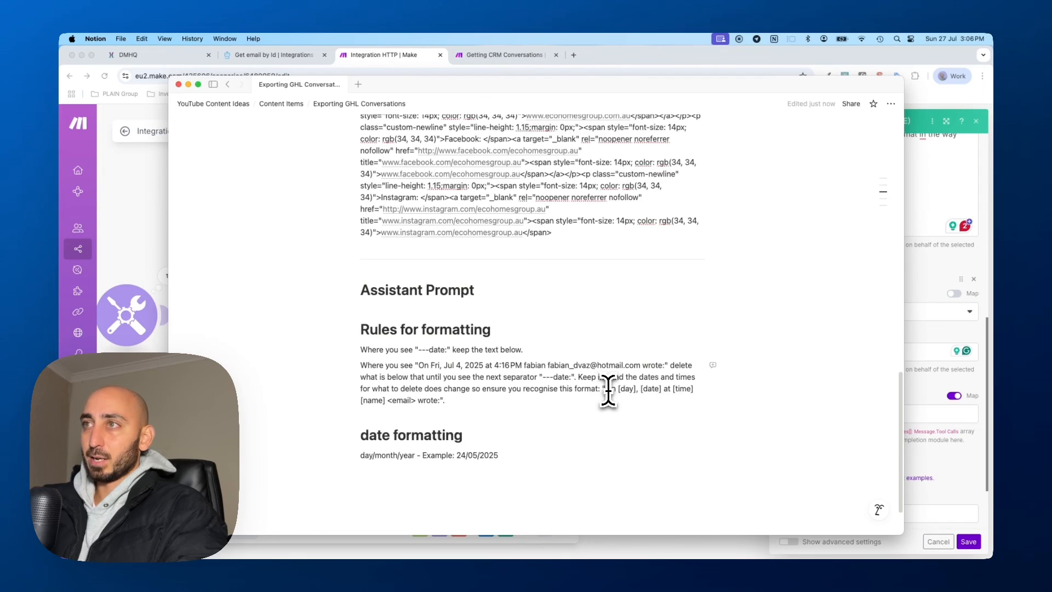
pyautogui.moveTo(599, 390); pyautogui.dragTo(606, 390)
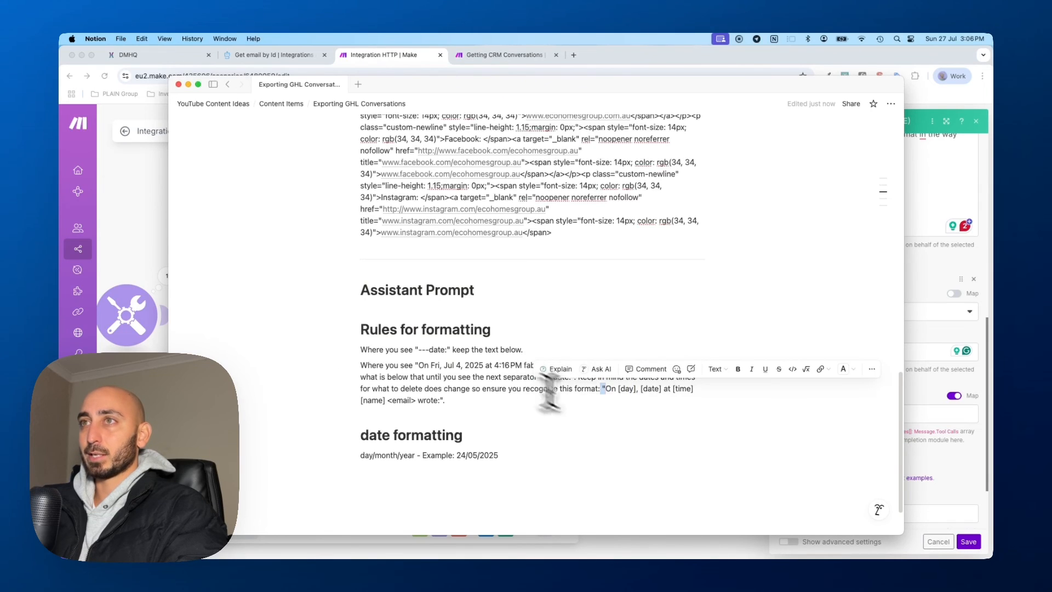
pyautogui.click(606, 396)
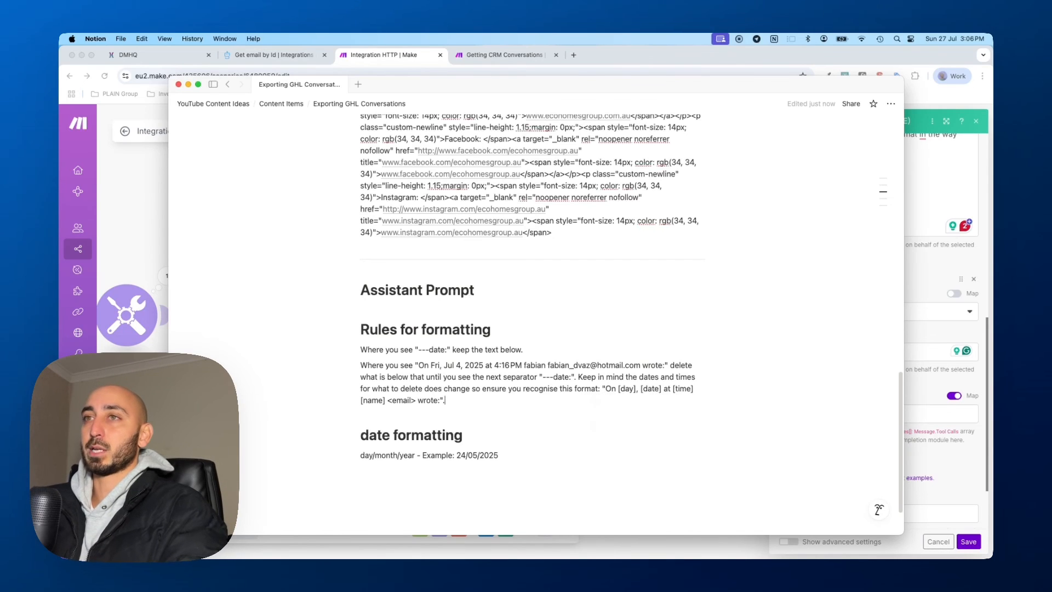
# Copy the "Rules for formatting" and "date formatting" sections from the notes into the text content of the OpenAI module's Assistant message in Make
pyautogui.scroll(-2, 504, 406)
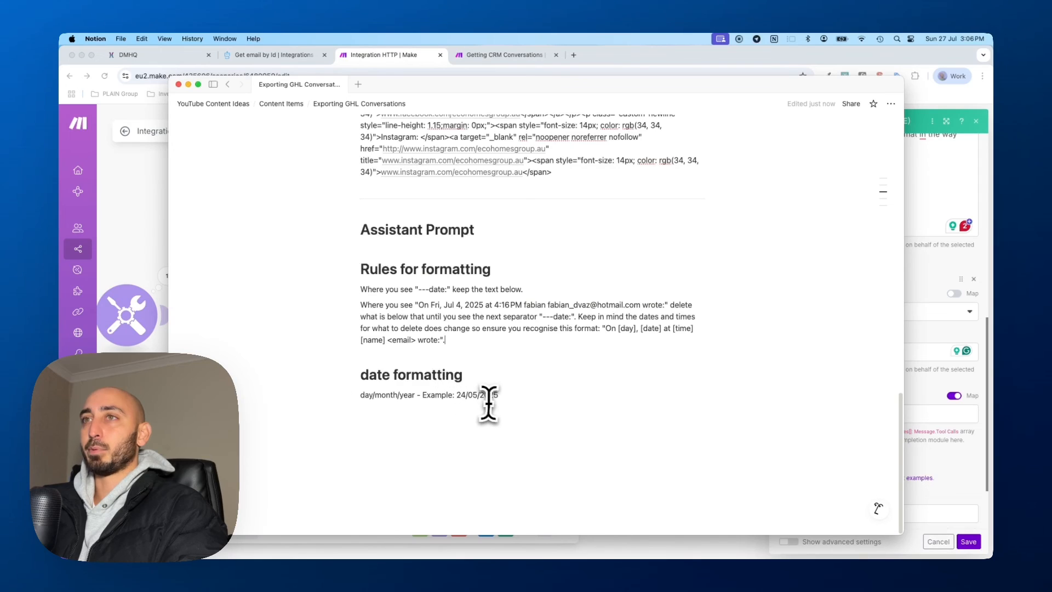
pyautogui.moveTo(511, 395); pyautogui.dragTo(353, 262)
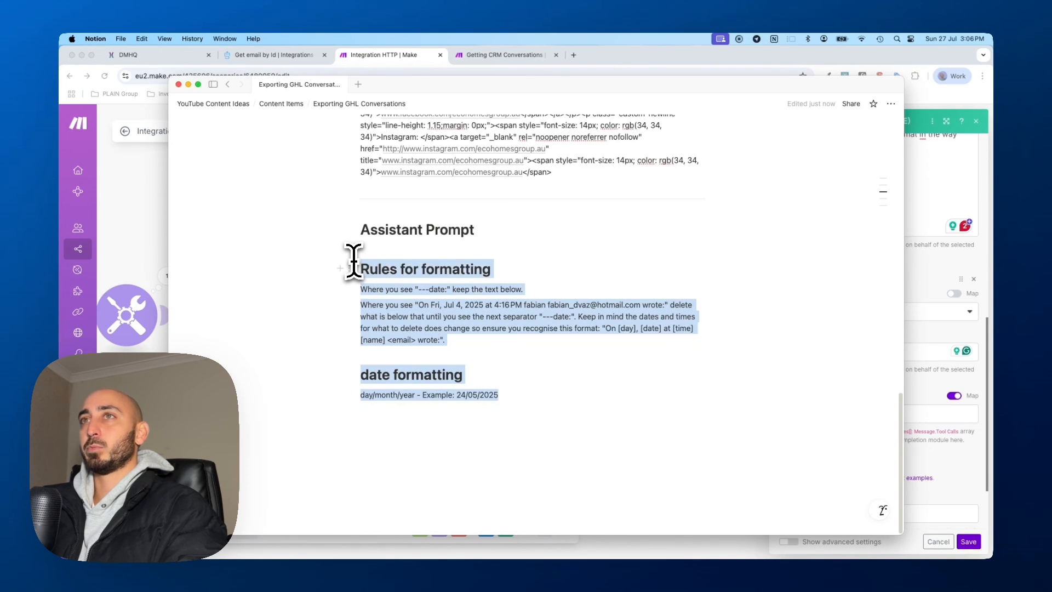
pyautogui.press('super+c')
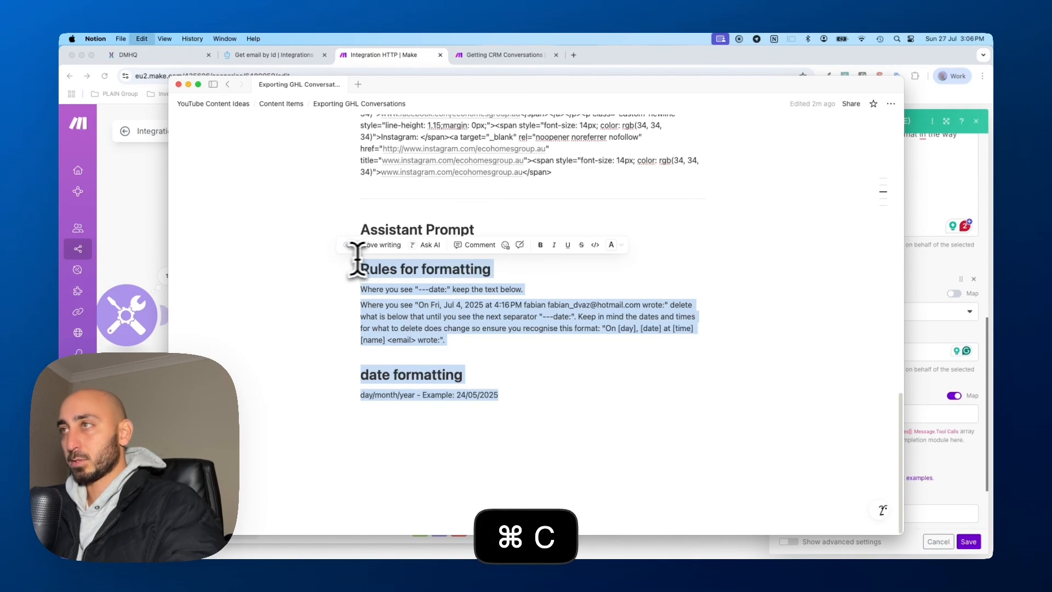
pyautogui.click(969, 258)
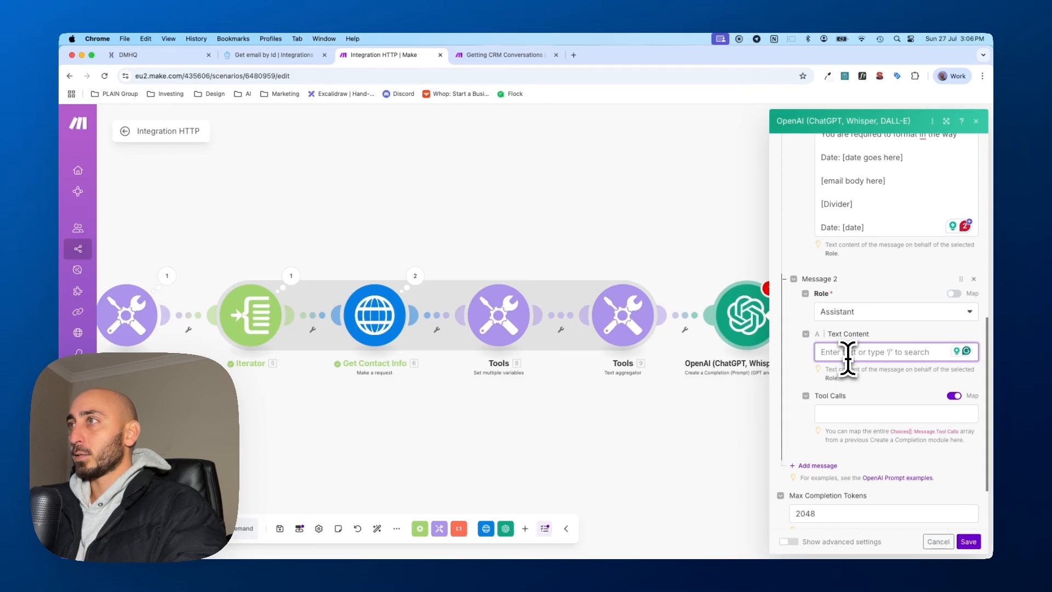
pyautogui.press('super+v')
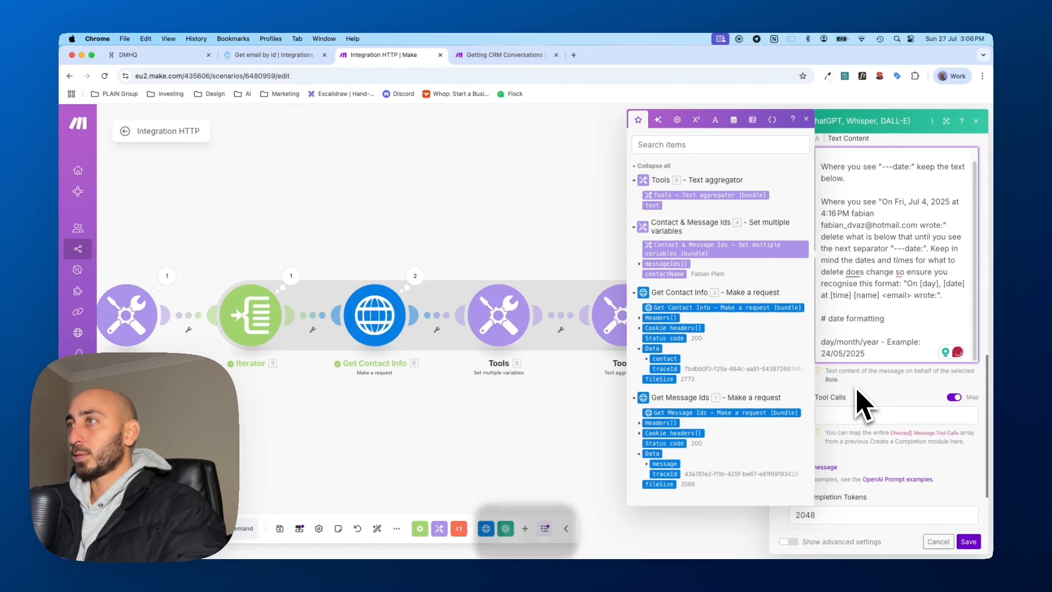
pyautogui.click(875, 400)
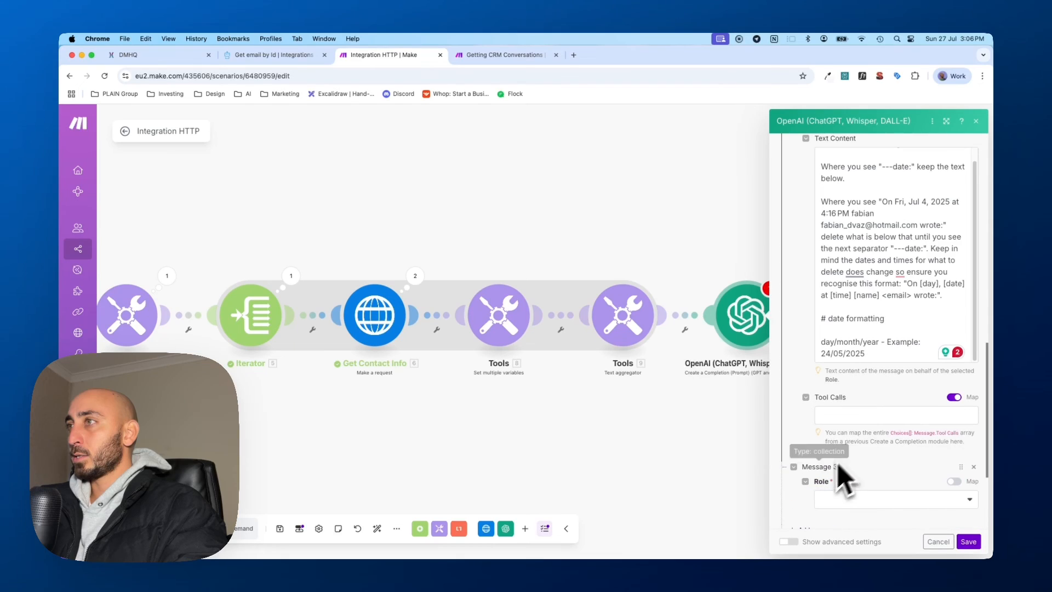
# Add a third message to the OpenAI module with the User role
pyautogui.click(833, 467)
pyautogui.click(865, 479)
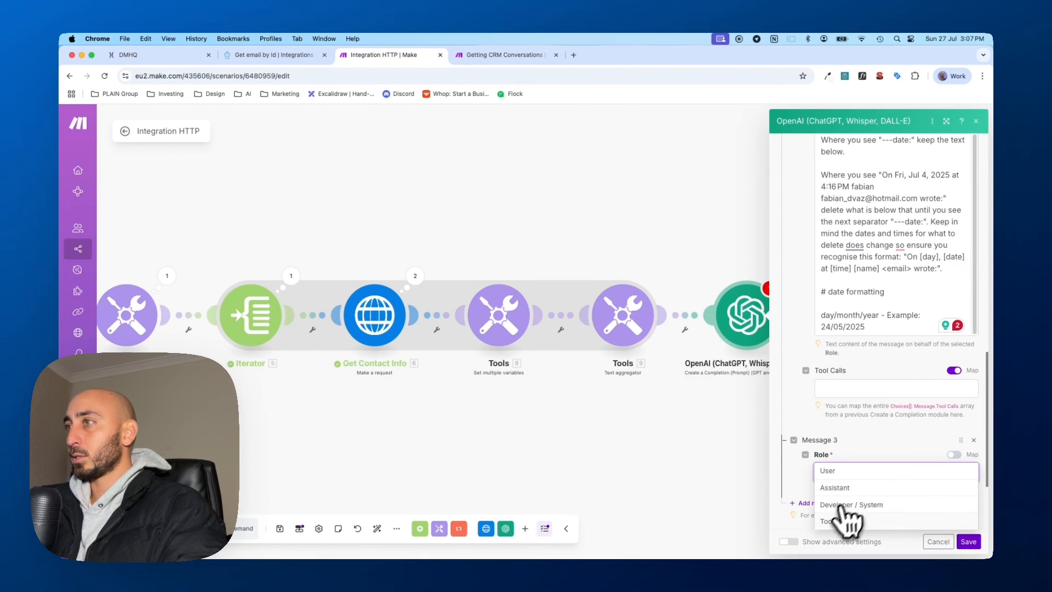
pyautogui.click(849, 472)
pyautogui.scroll(-3, 858, 468)
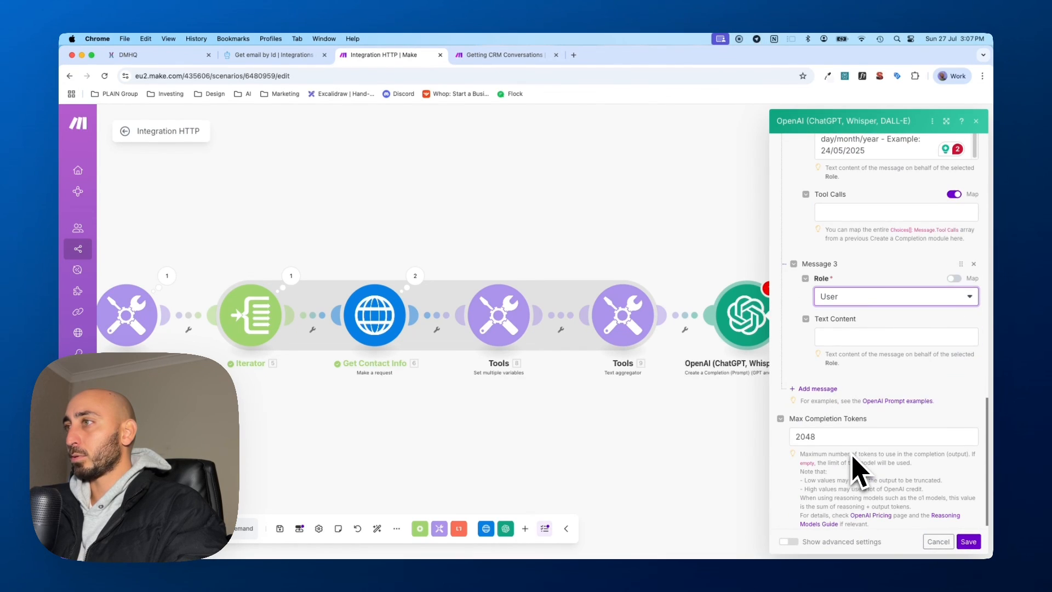
pyautogui.click(843, 338)
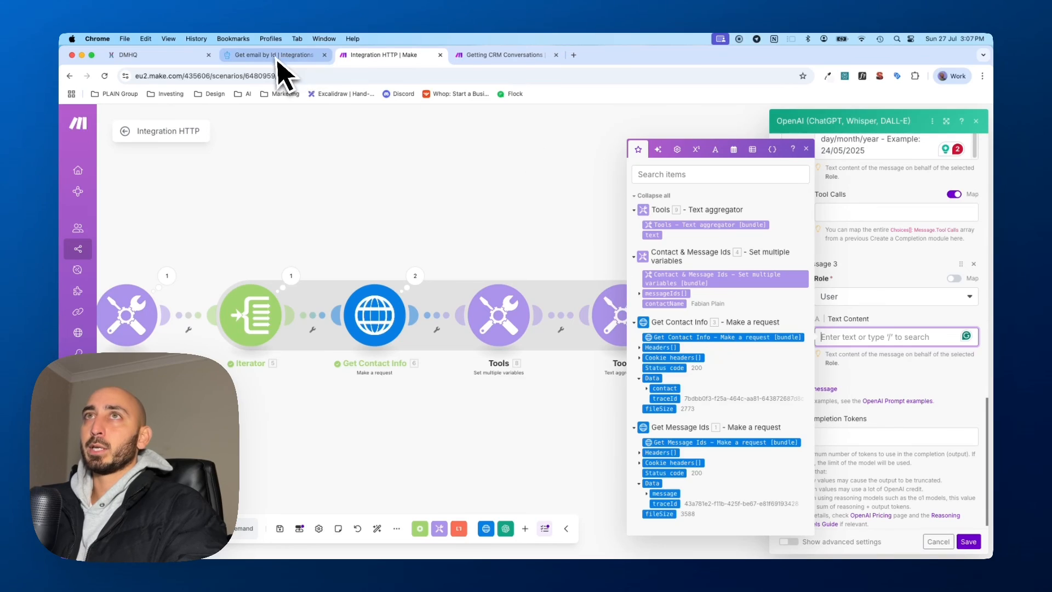
# Check the OpenAI module in the "Getting CRM Conversations" scenario for a user prompt, and return to the Integration HTTP scenario
pyautogui.click(465, 61)
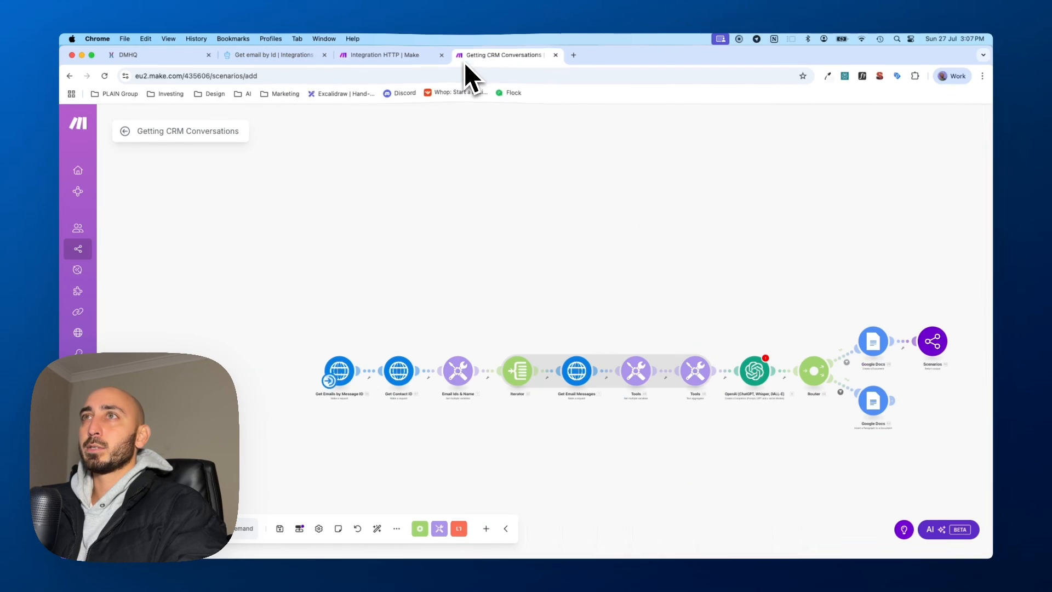
pyautogui.click(770, 378)
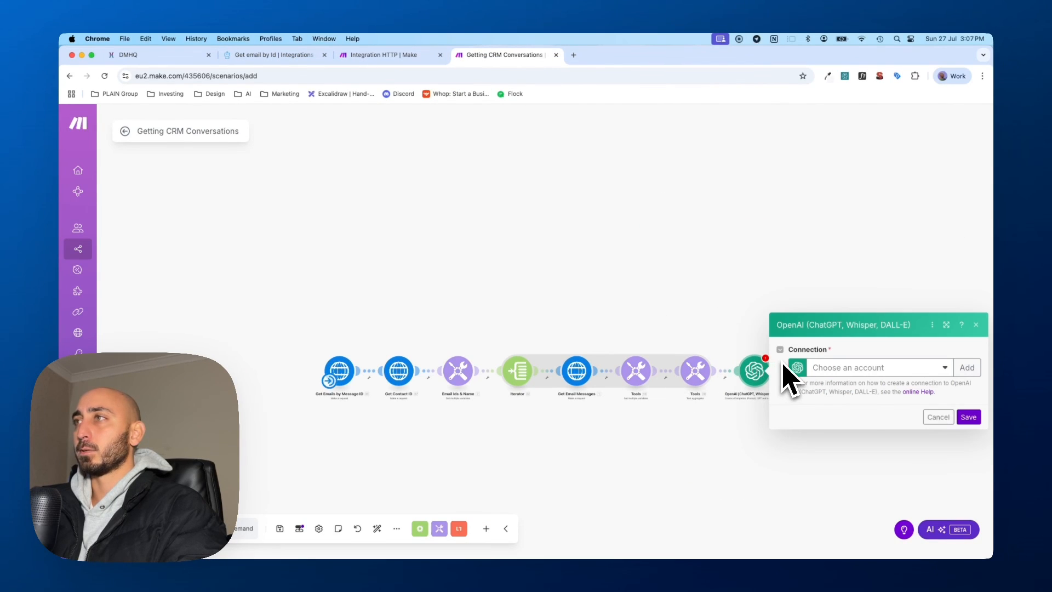
pyautogui.click(657, 266)
pyautogui.click(391, 58)
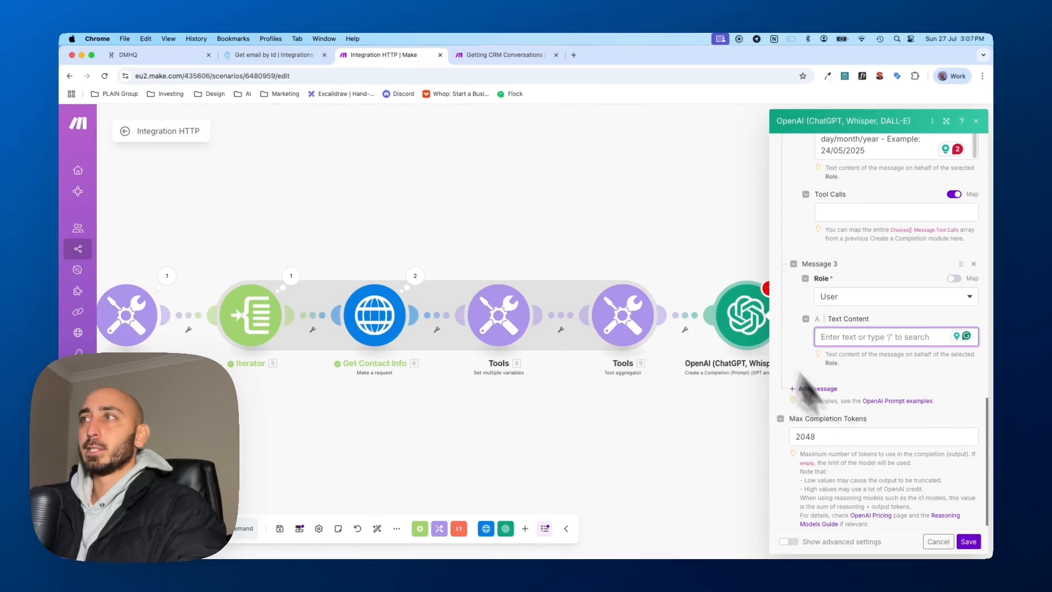
pyautogui.hotkey('ctrl', 'Up')
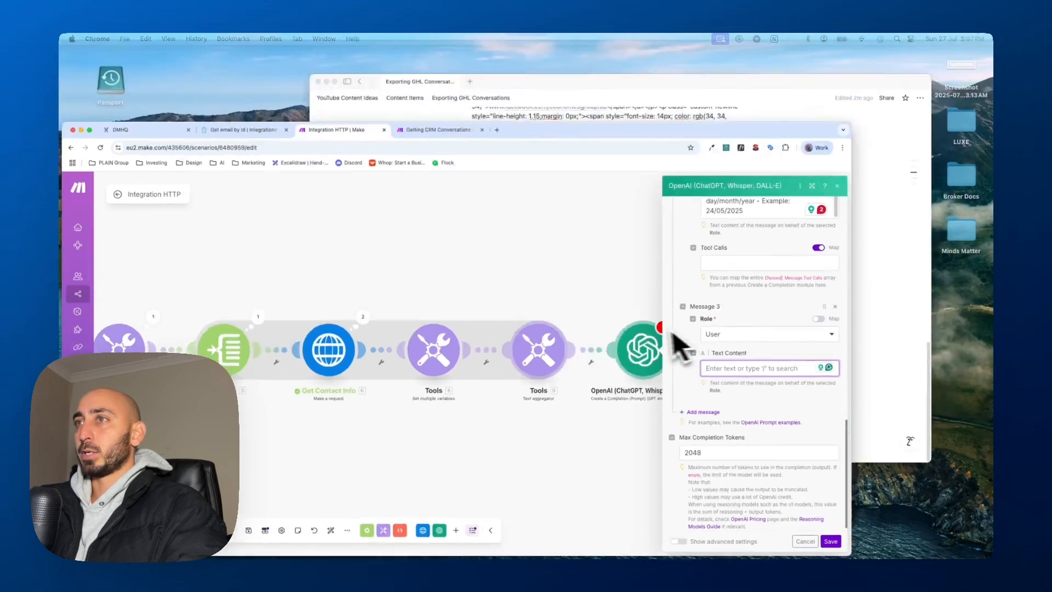
pyautogui.click(751, 285)
pyautogui.click(496, 403)
pyautogui.hotkey('ctrl', 'Up')
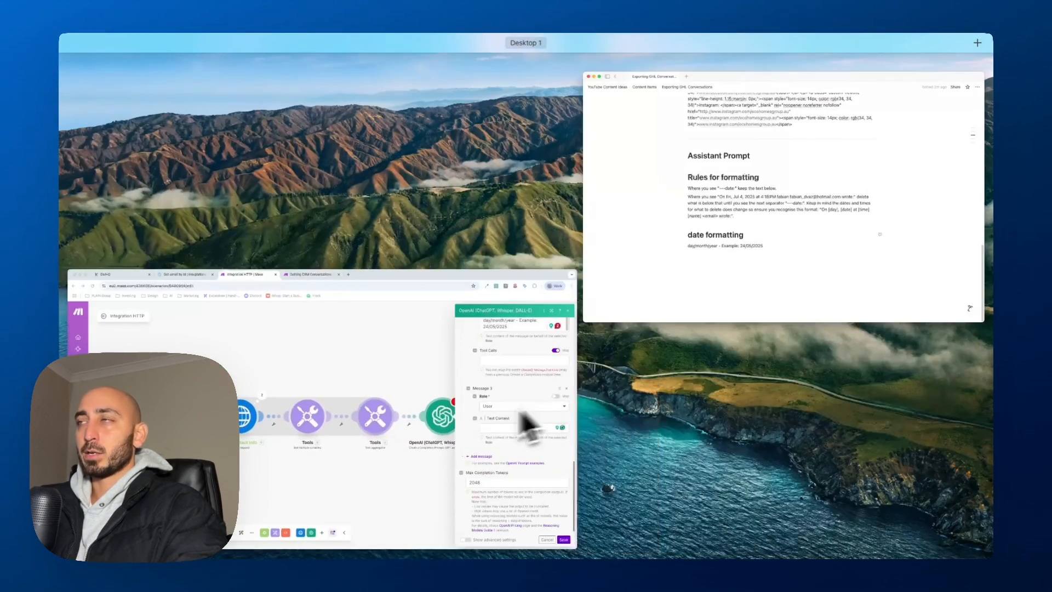
pyautogui.click(528, 422)
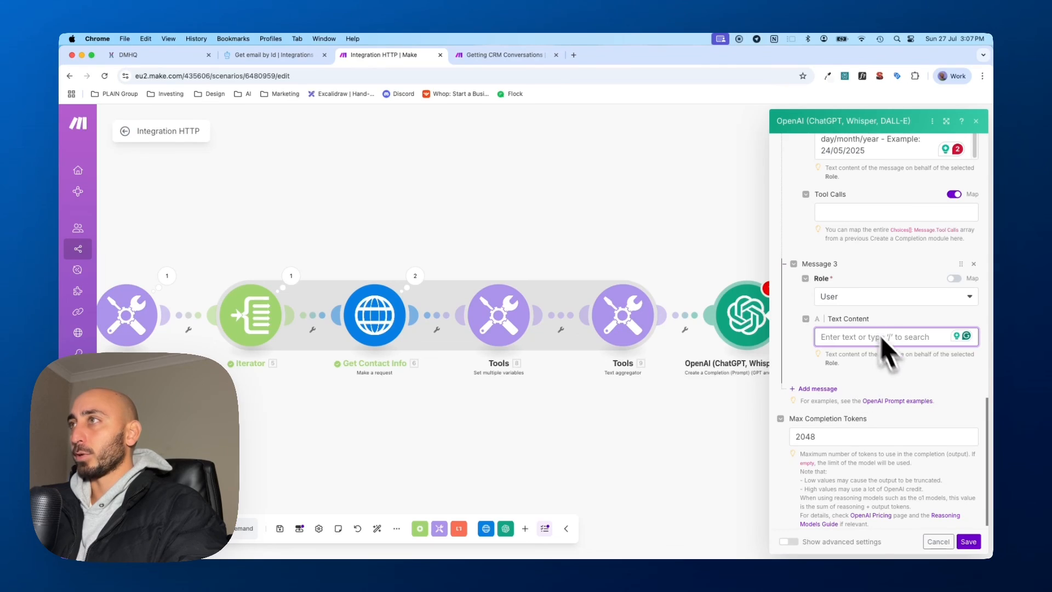
# Enter "Please format this HTML conversation." as the text content of Message 3
pyautogui.click(847, 340)
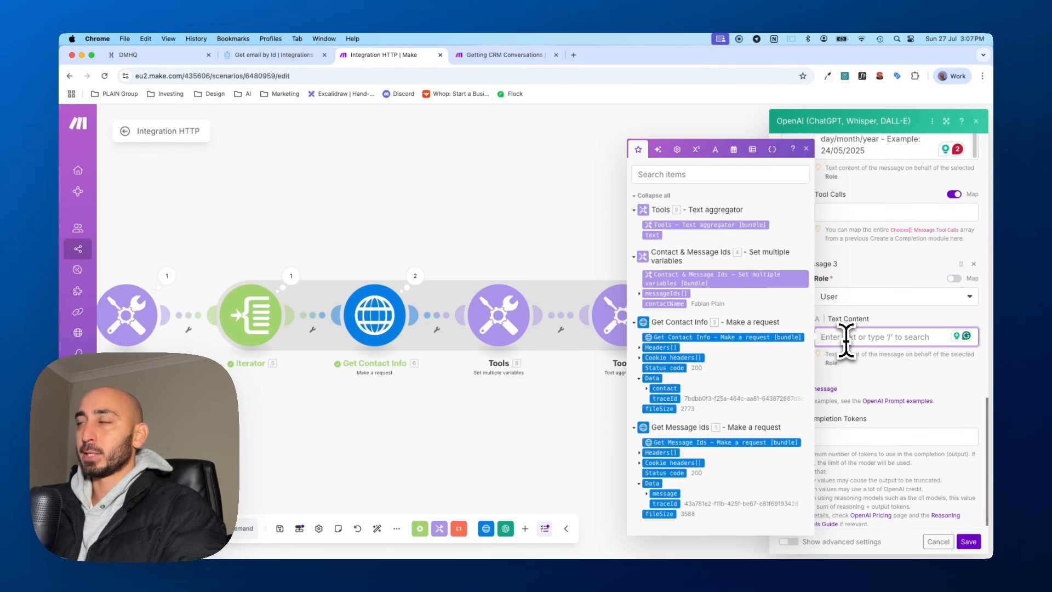
pyautogui.write('Please format')
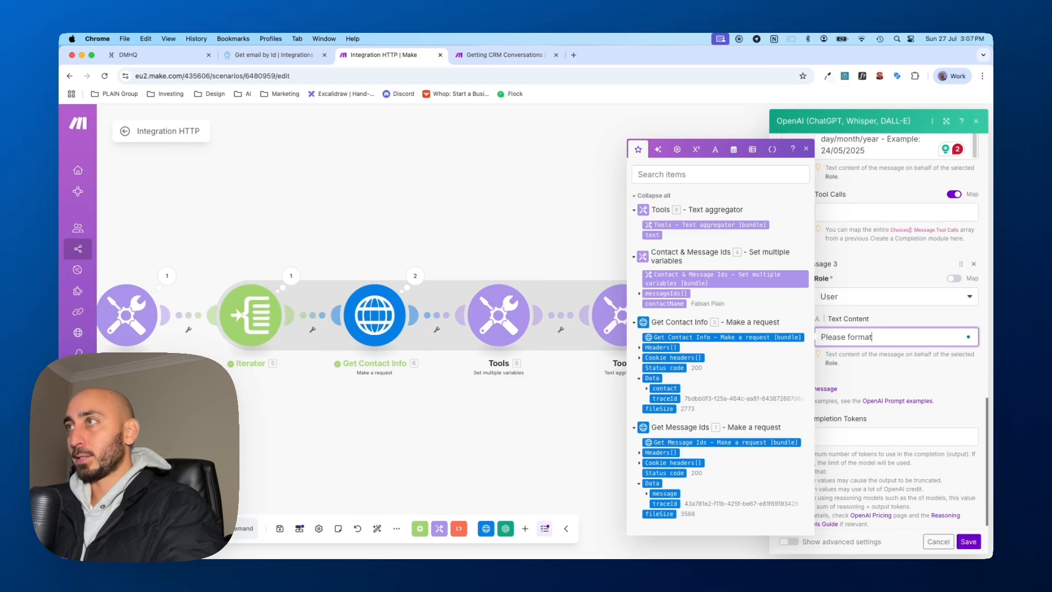
pyautogui.write('s Go')
pyautogui.press('BackSpace')
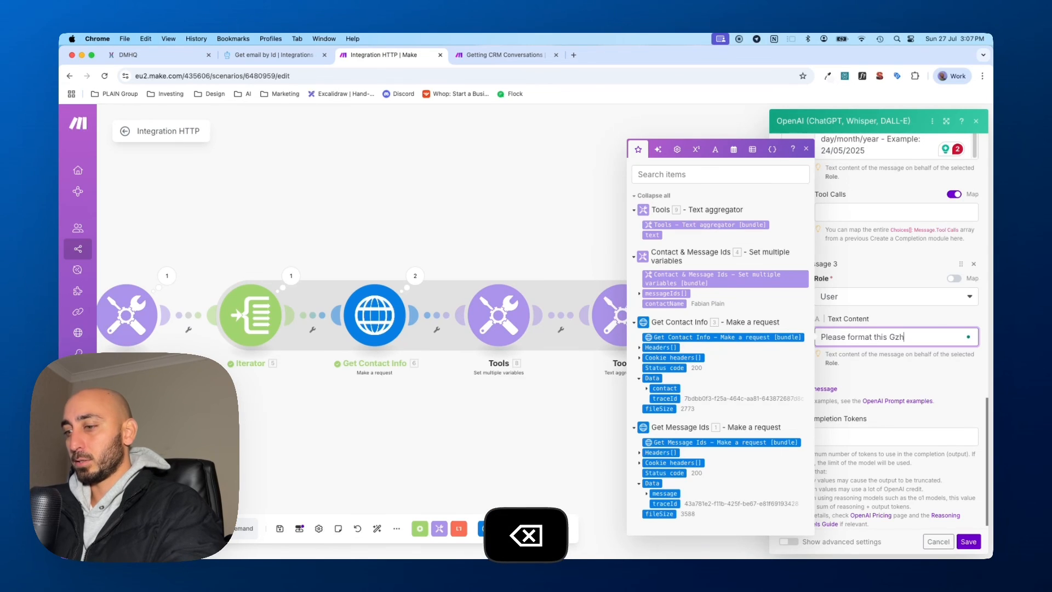
pyautogui.press('BackSpace')
pyautogui.write('HTML')
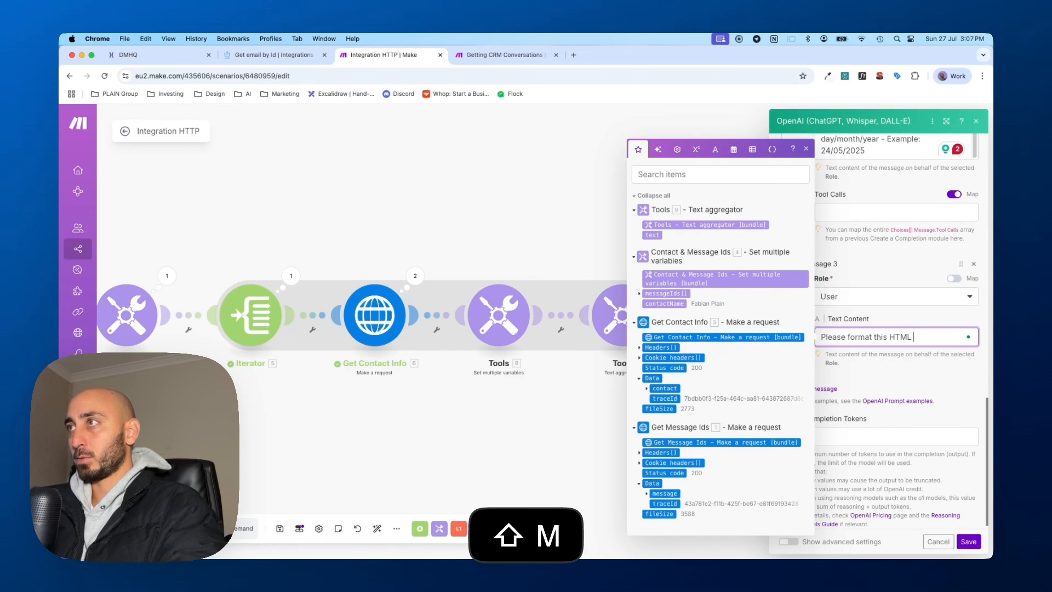
pyautogui.press('BackSpace')
pyautogui.press('BackSpace')
pyautogui.write('nce')
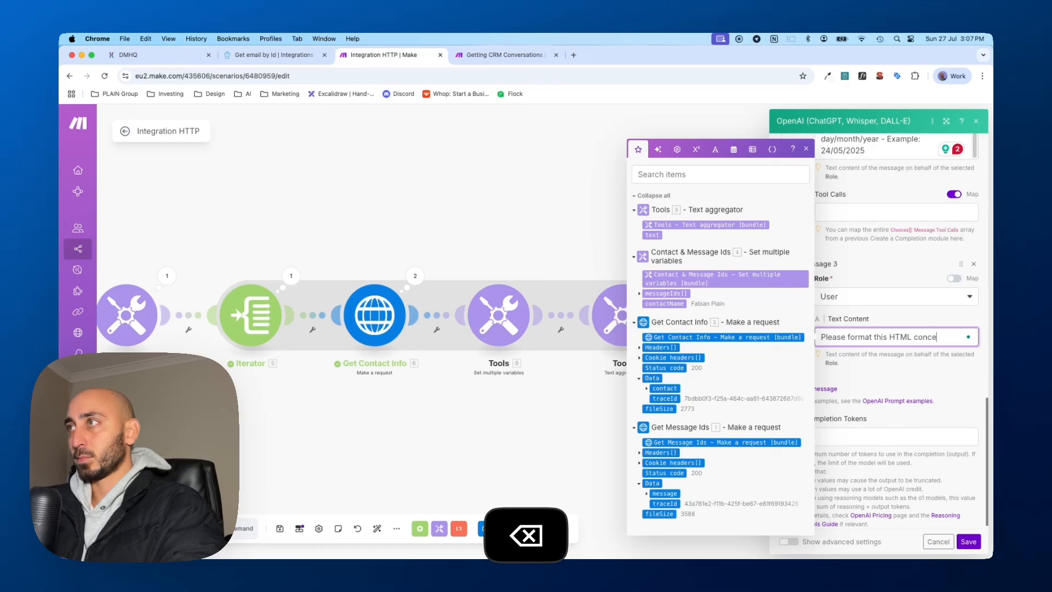
pyautogui.press('BackSpace')
pyautogui.press('BackSpace')
pyautogui.write('versati')
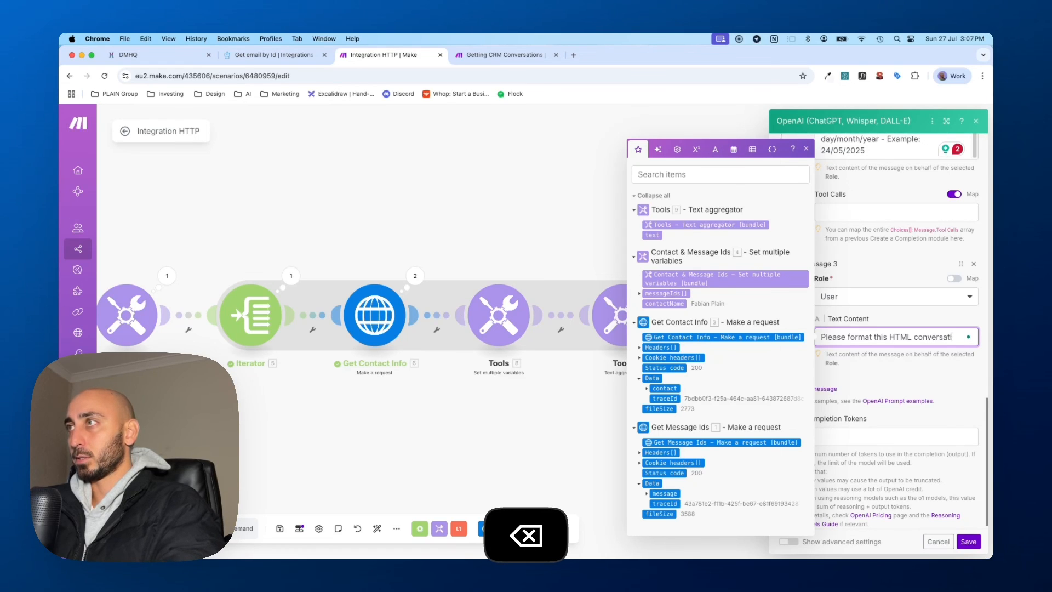
pyautogui.write('on.')
# Map the Text aggregator's text output below the sentence in Message 3, and save the OpenAI module
pyautogui.press('Return')
pyautogui.press('Return')
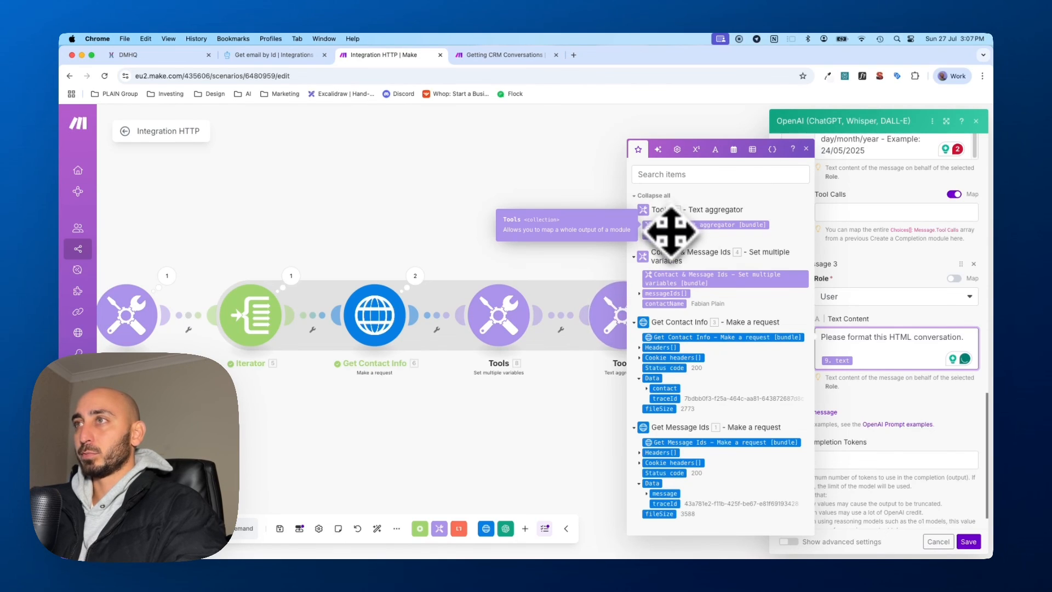
pyautogui.click(849, 351)
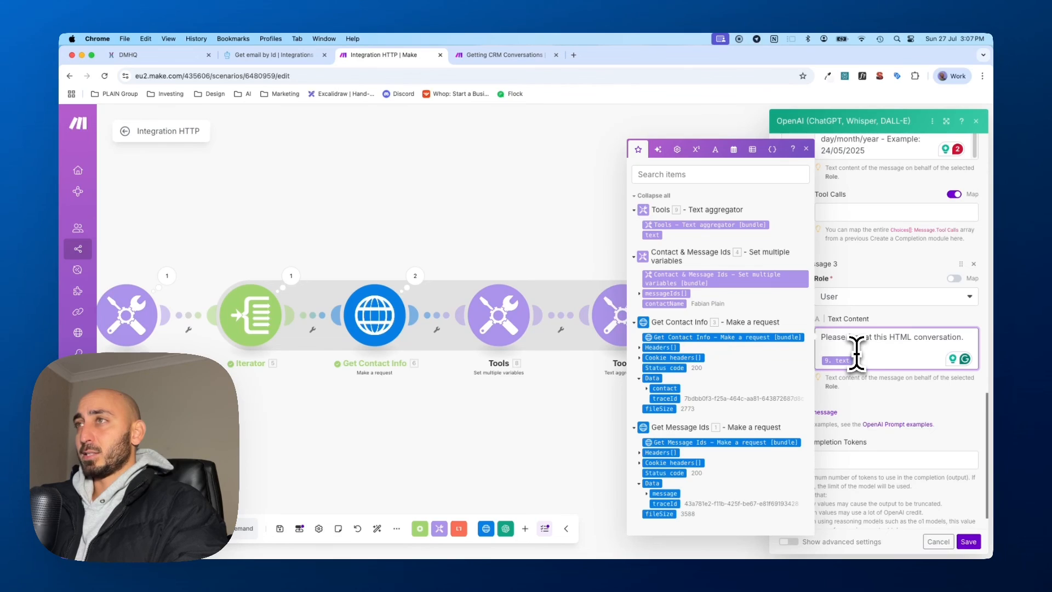
pyautogui.click(952, 422)
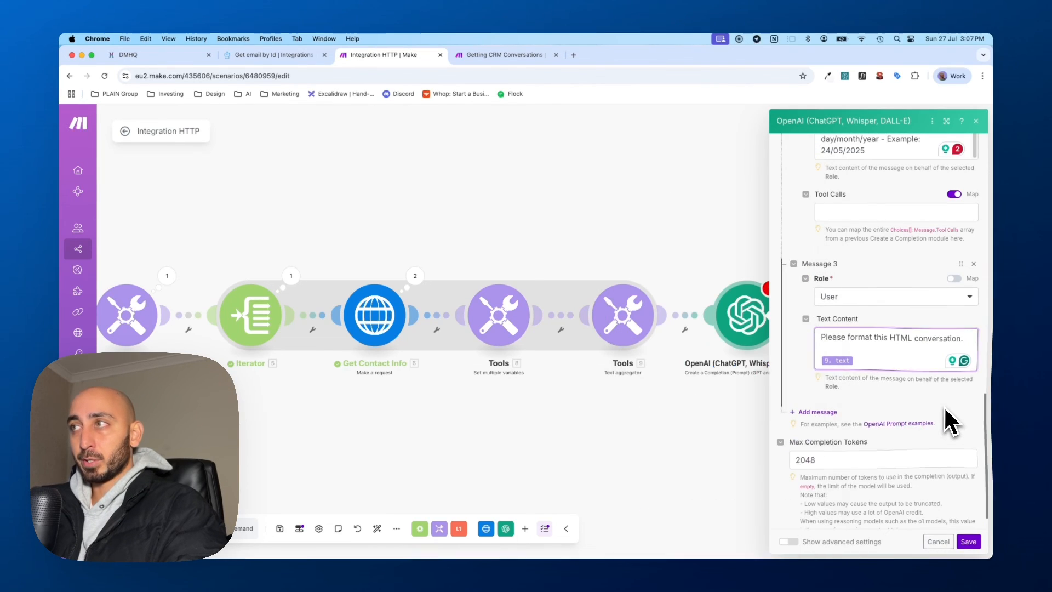
pyautogui.click(968, 542)
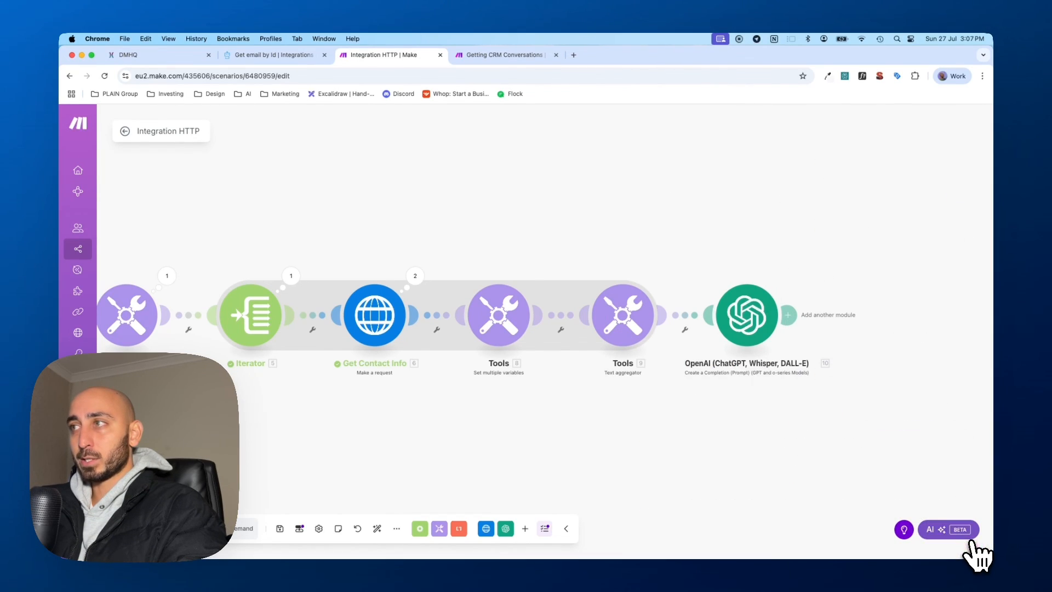
# Add a Google Docs "Create a Document" module after the OpenAI module
pyautogui.click(796, 317)
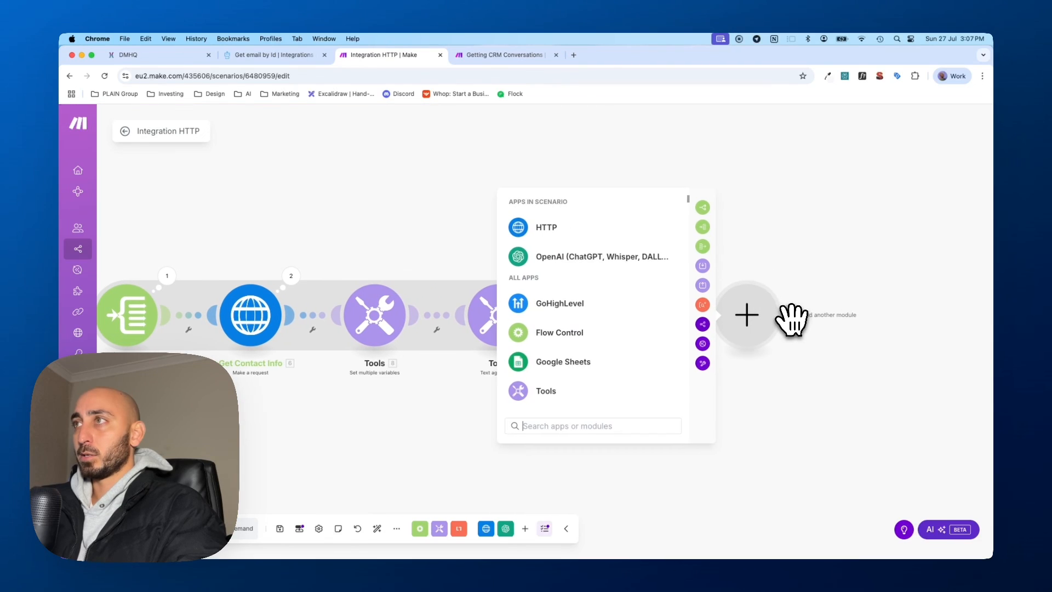
pyautogui.write('doc')
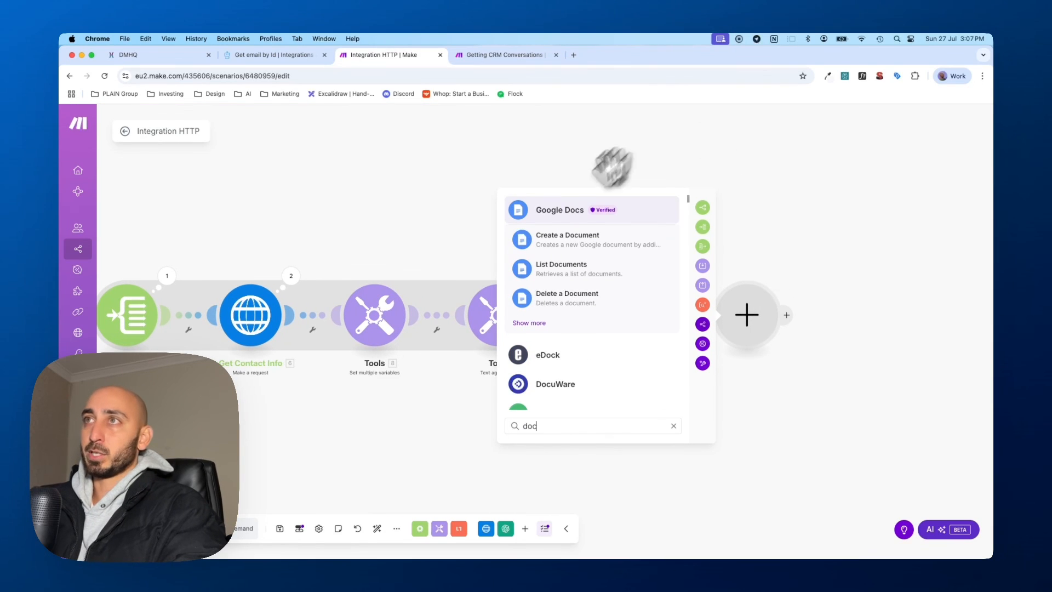
pyautogui.click(568, 239)
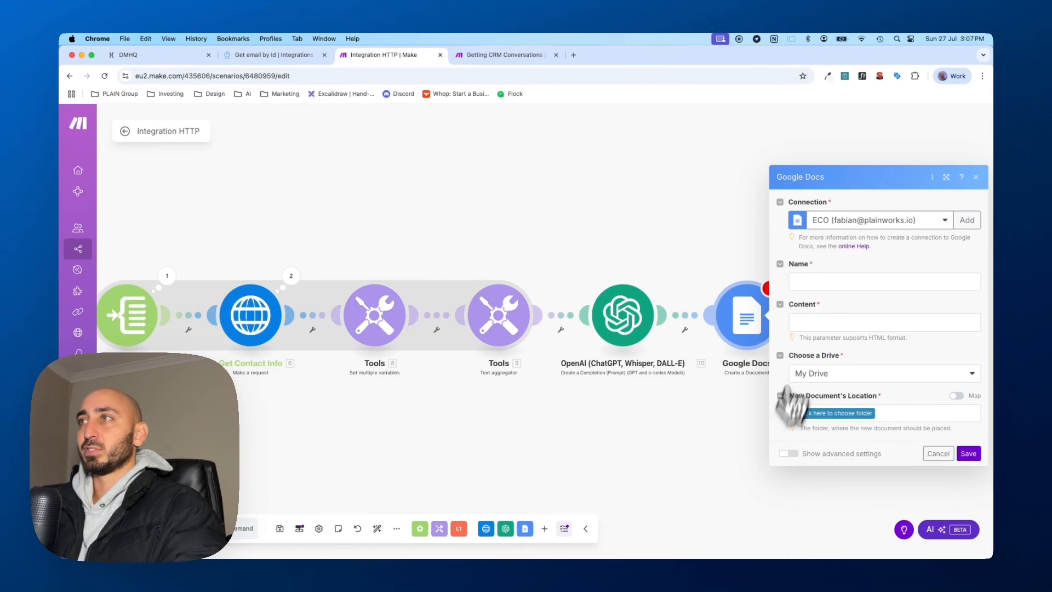
# Name the Google Docs document "Conversation with" followed by the contactName variable, and map the OpenAI Result as its content
pyautogui.click(823, 280)
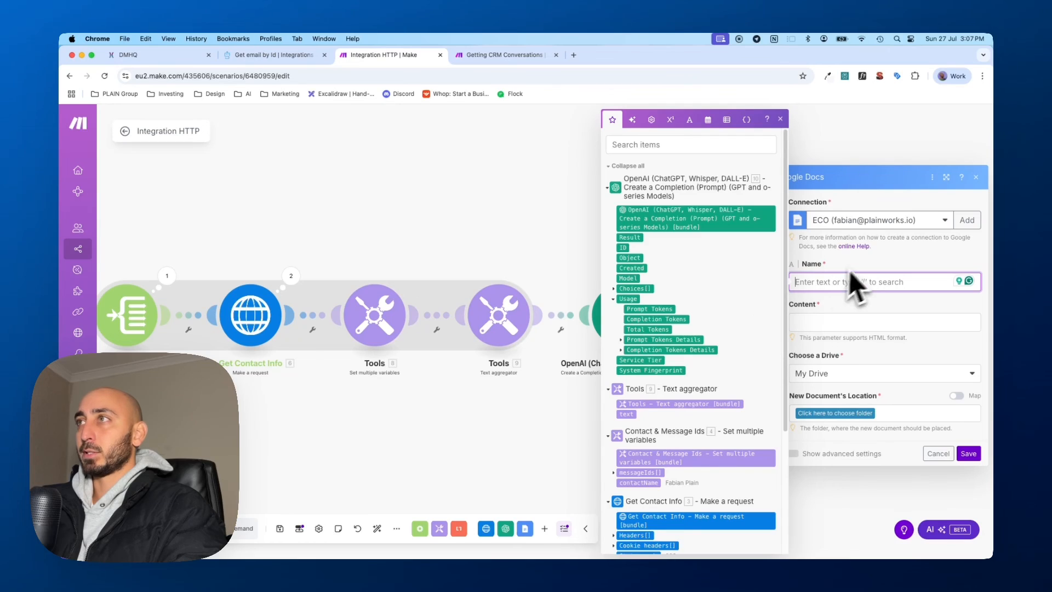
pyautogui.scroll(-3, 724, 376)
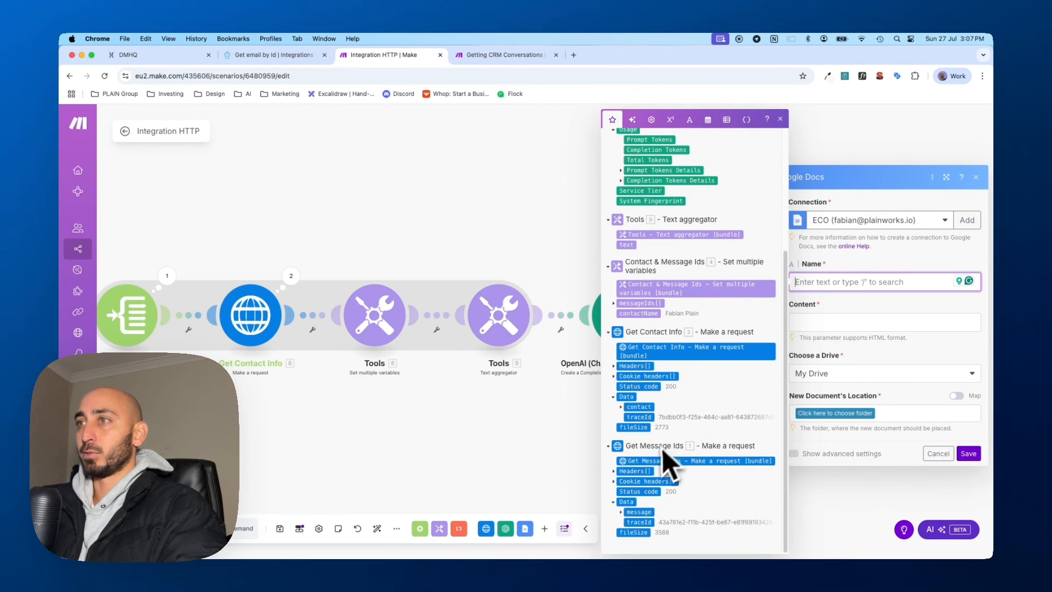
pyautogui.write('Conversation with')
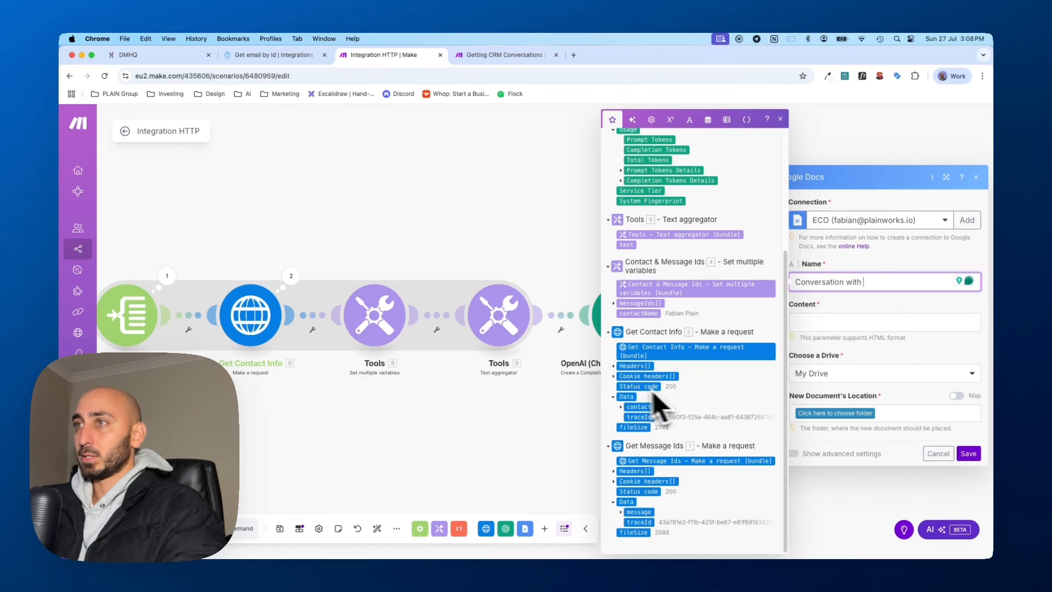
pyautogui.scroll(1, 652, 384)
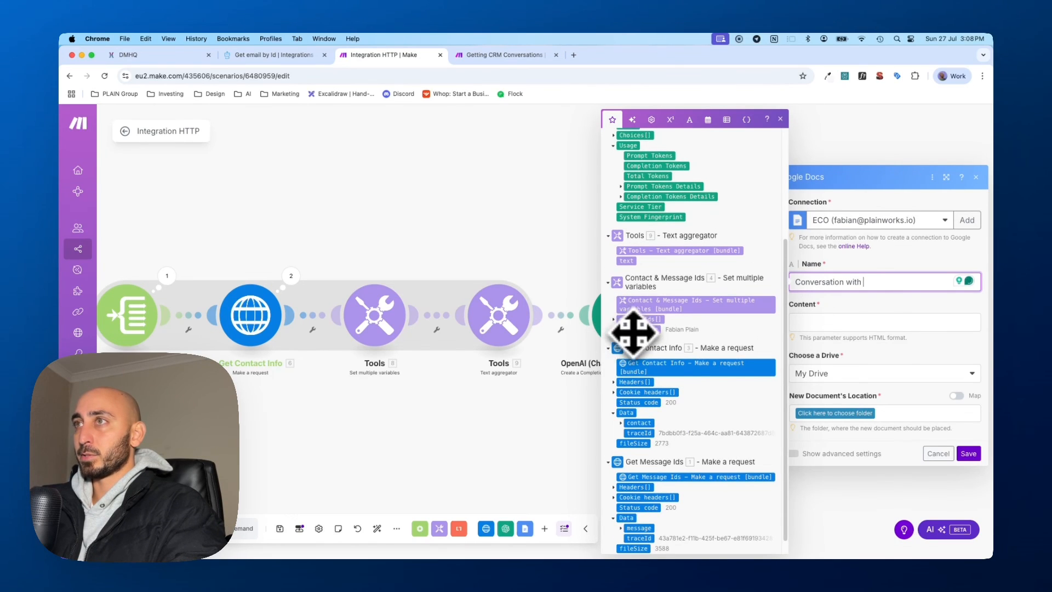
pyautogui.moveTo(634, 331); pyautogui.dragTo(882, 282)
pyautogui.click(830, 327)
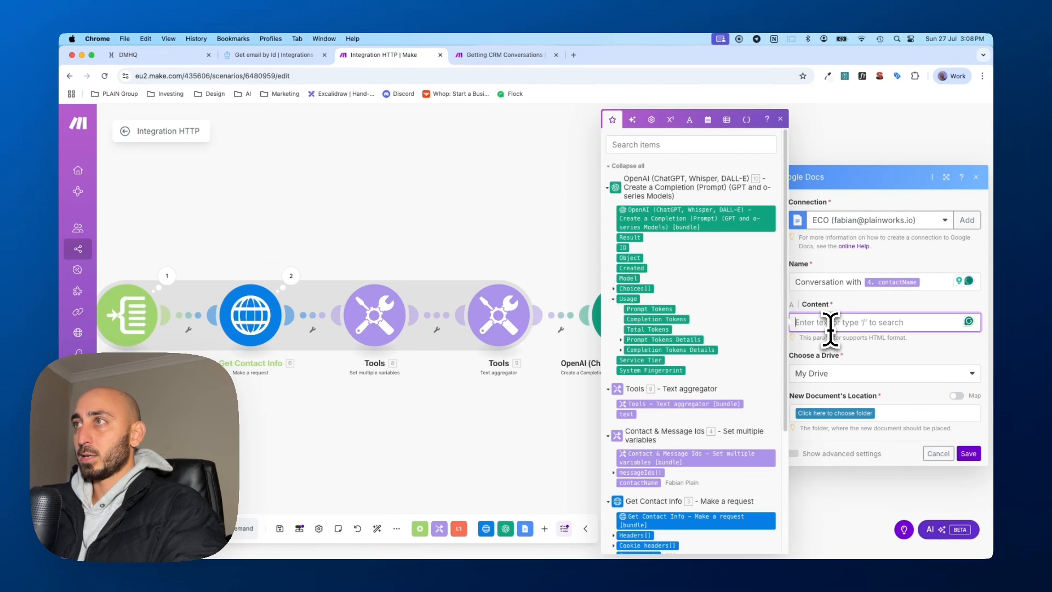
pyautogui.moveTo(634, 239); pyautogui.dragTo(872, 320)
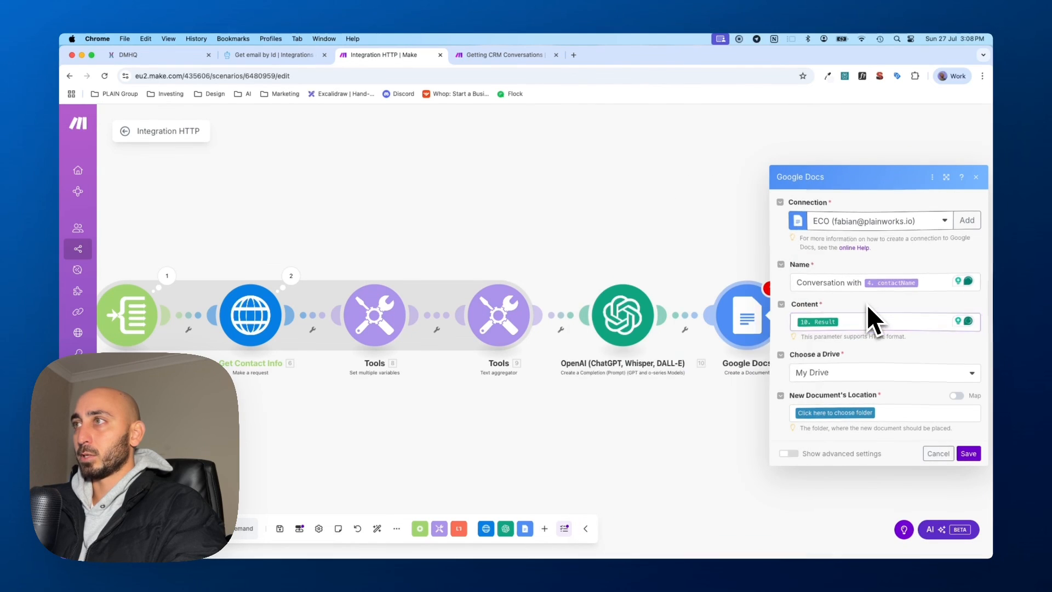
# Keep My Drive as the document's drive, set its location to the root folder "/", and save the Google Docs module
pyautogui.click(863, 374)
pyautogui.click(862, 375)
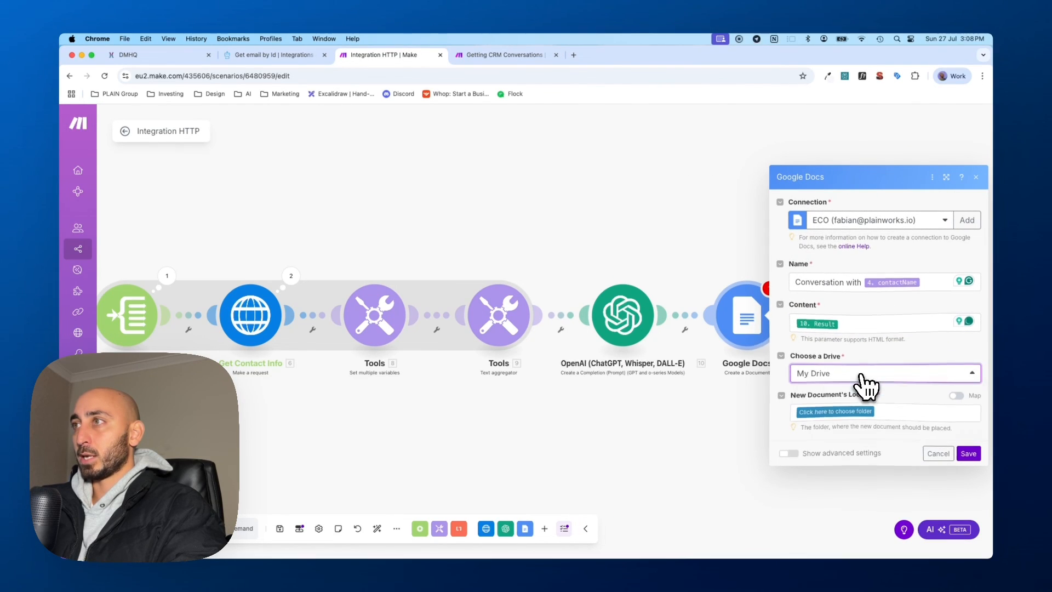
pyautogui.click(850, 414)
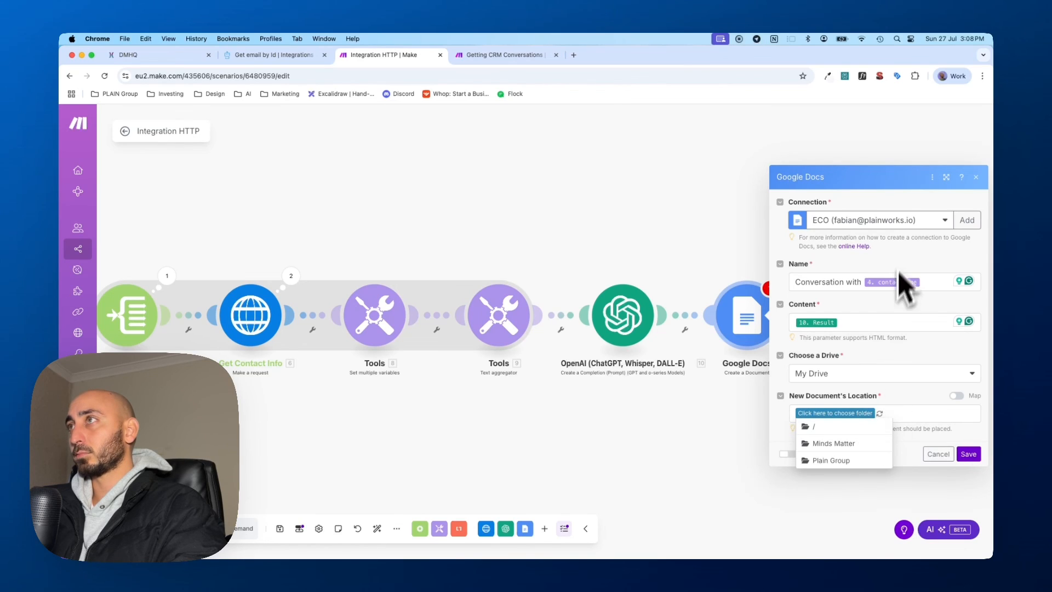
pyautogui.click(838, 430)
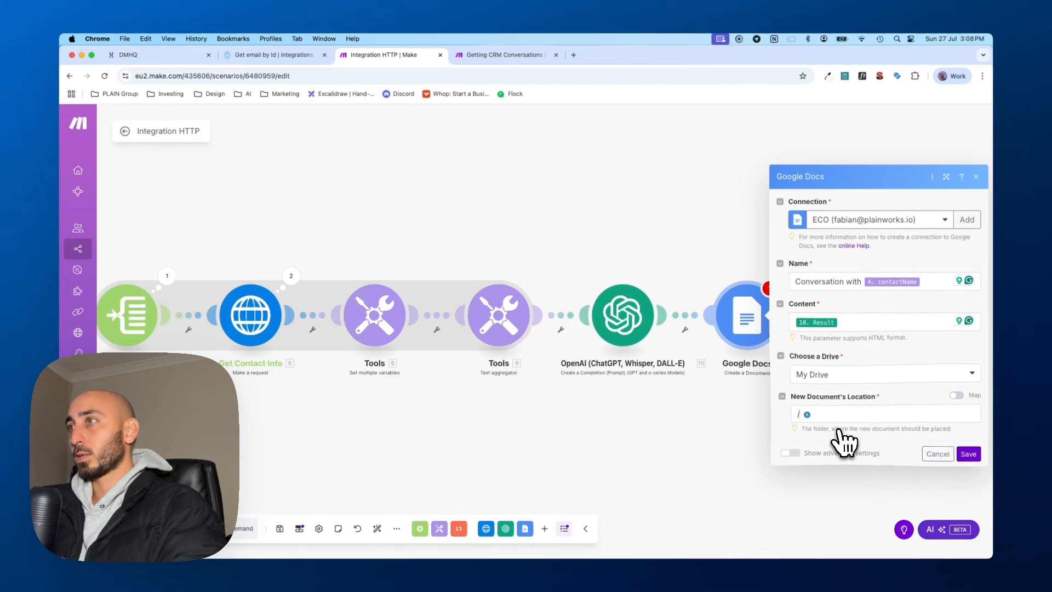
pyautogui.click(965, 455)
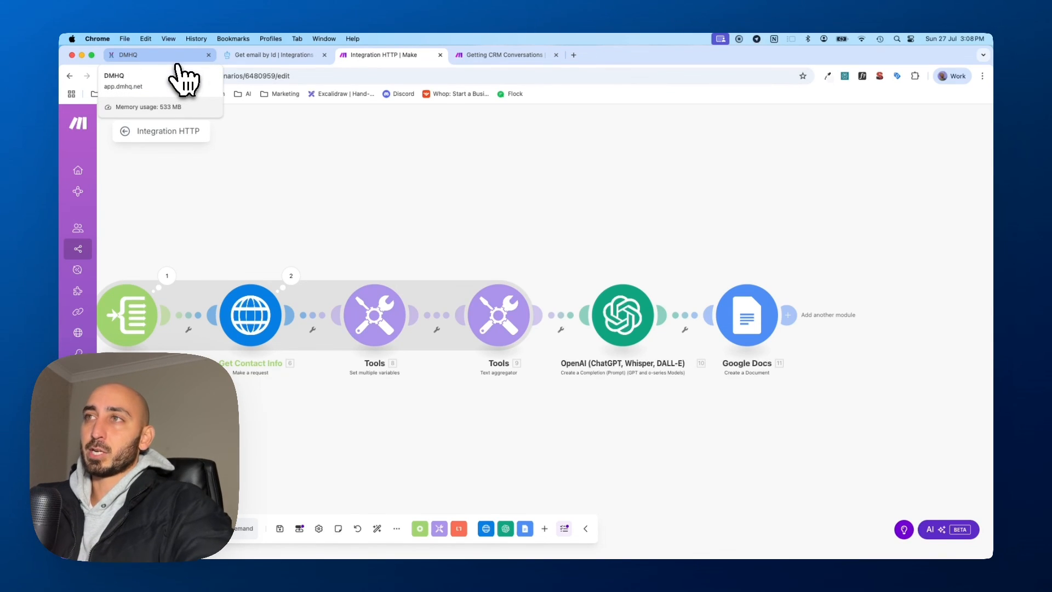
# Run the Integration HTTP scenario once with the prefilled input values
pyautogui.moveTo(246, 430); pyautogui.dragTo(477, 404)
pyautogui.scroll(-1, 479, 406)
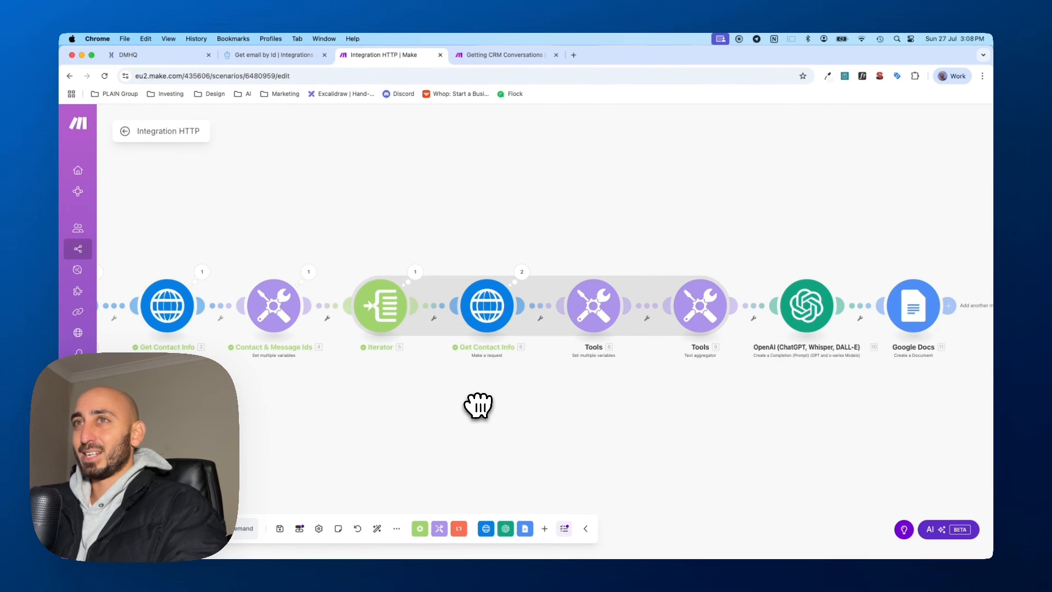
pyautogui.scroll(-2, 479, 406)
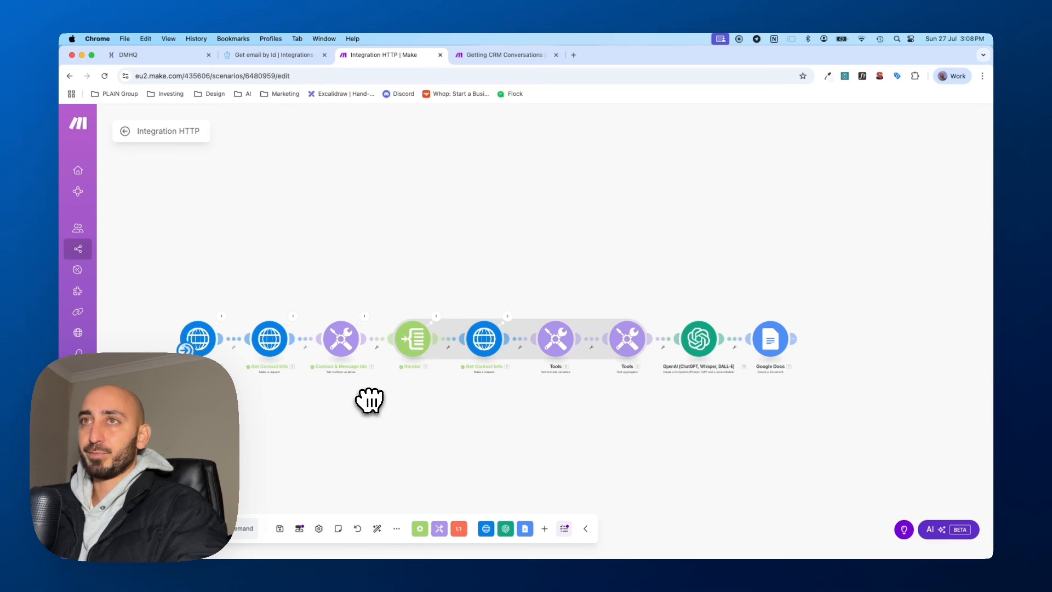
pyautogui.click(148, 528)
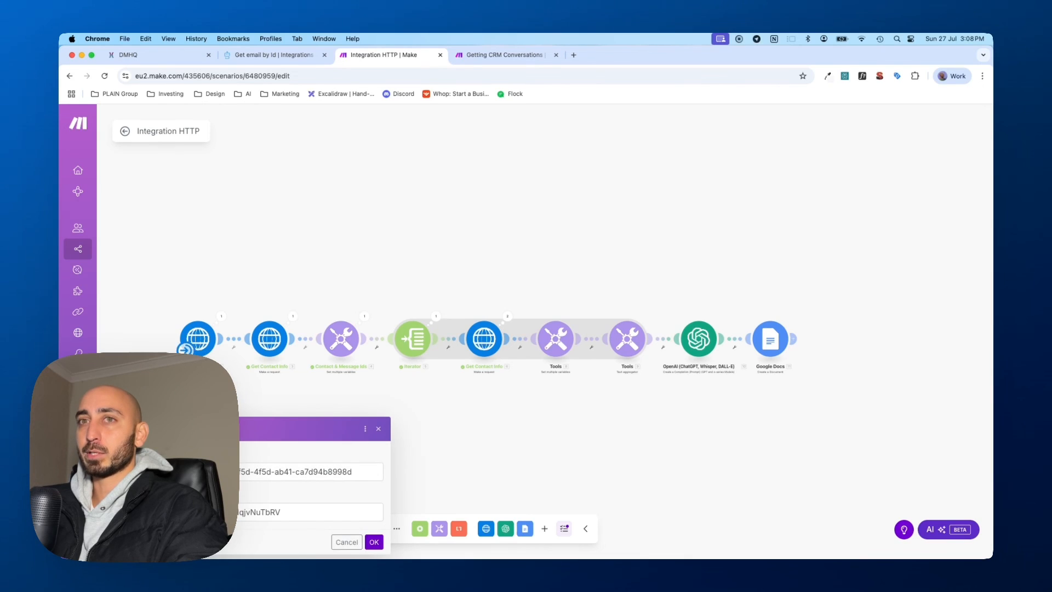
pyautogui.click(374, 542)
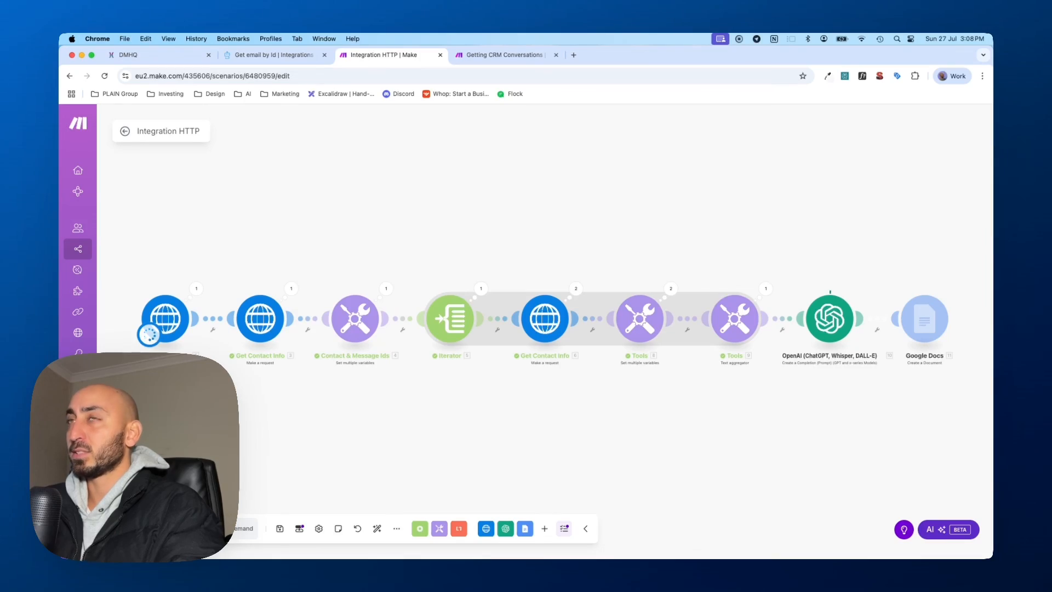
# Open Google Docs in a new browser tab, and return to the Integration HTTP scenario
pyautogui.click(574, 55)
pyautogui.write('doc')
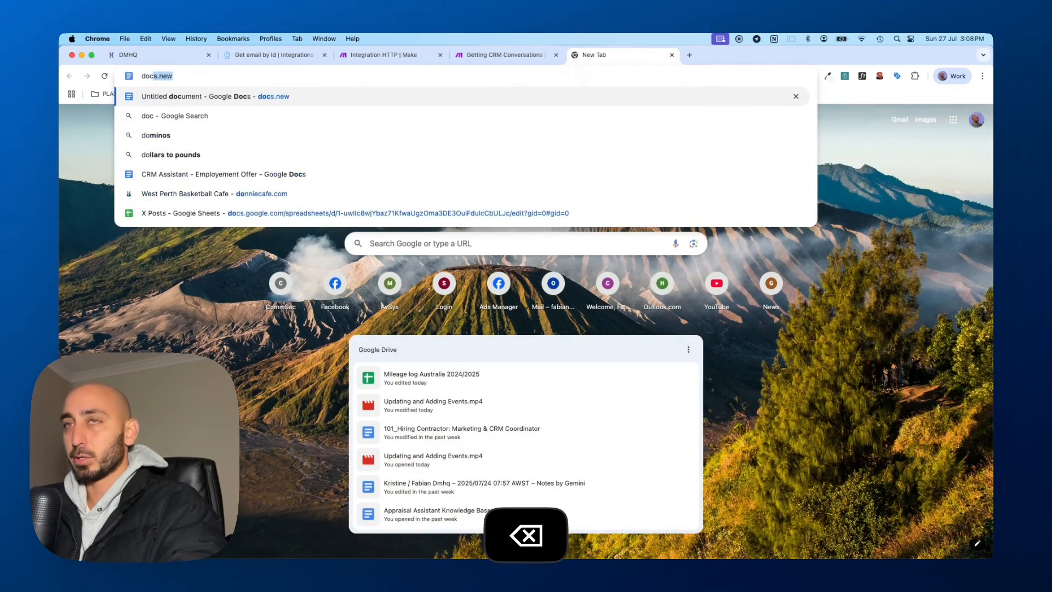
pyautogui.press('Right')
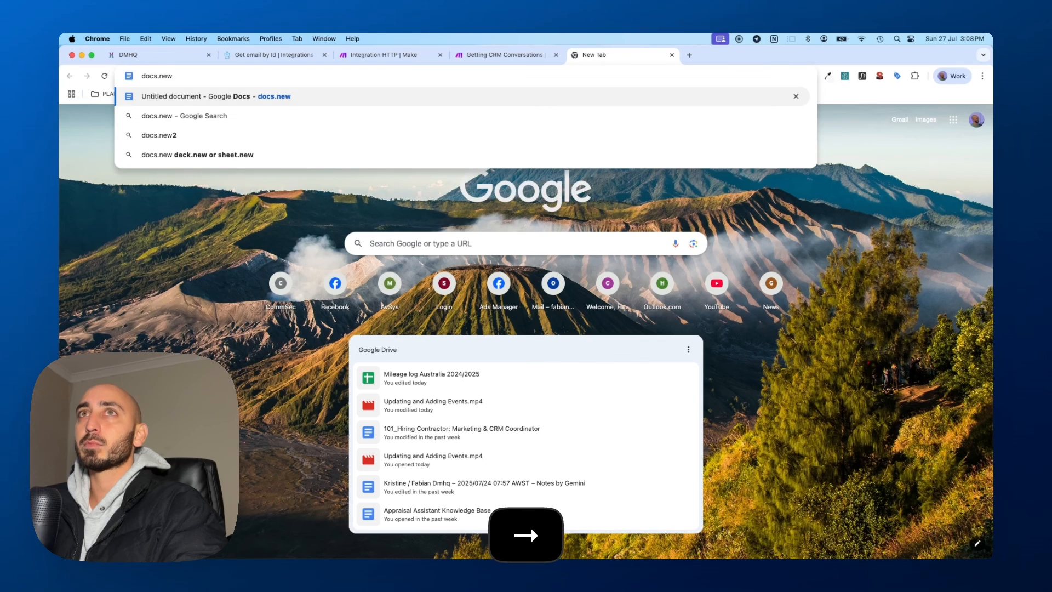
pyautogui.press('Down')
pyautogui.press('Return')
pyautogui.click(954, 120)
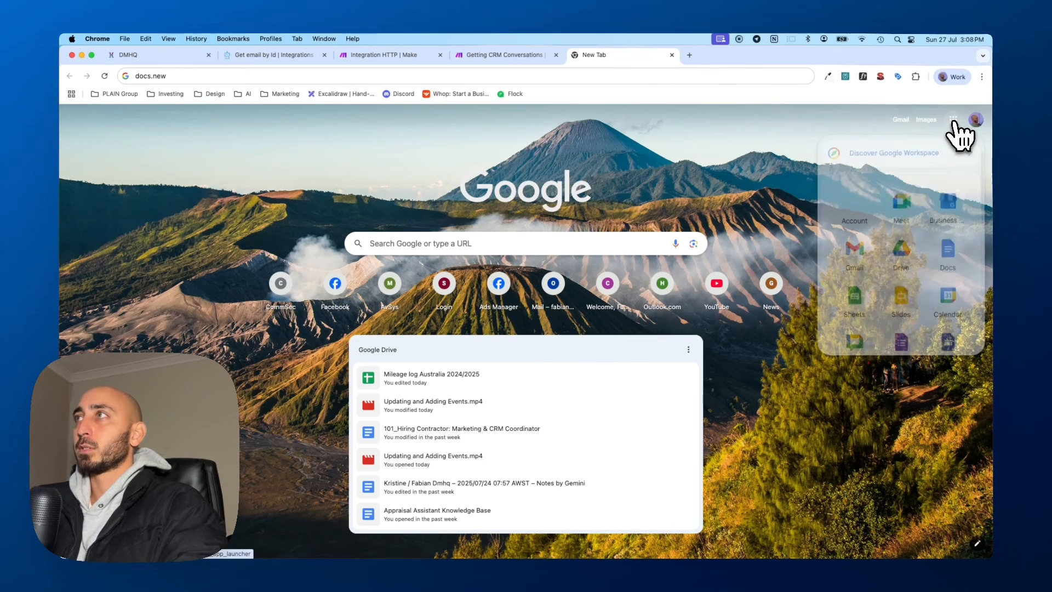
pyautogui.click(520, 55)
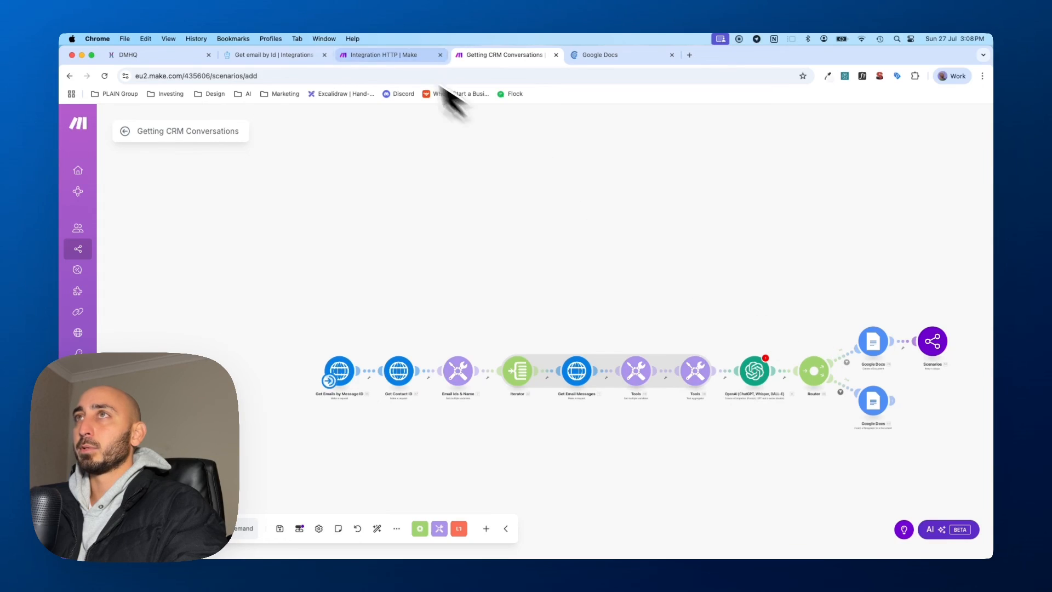
pyautogui.click(386, 54)
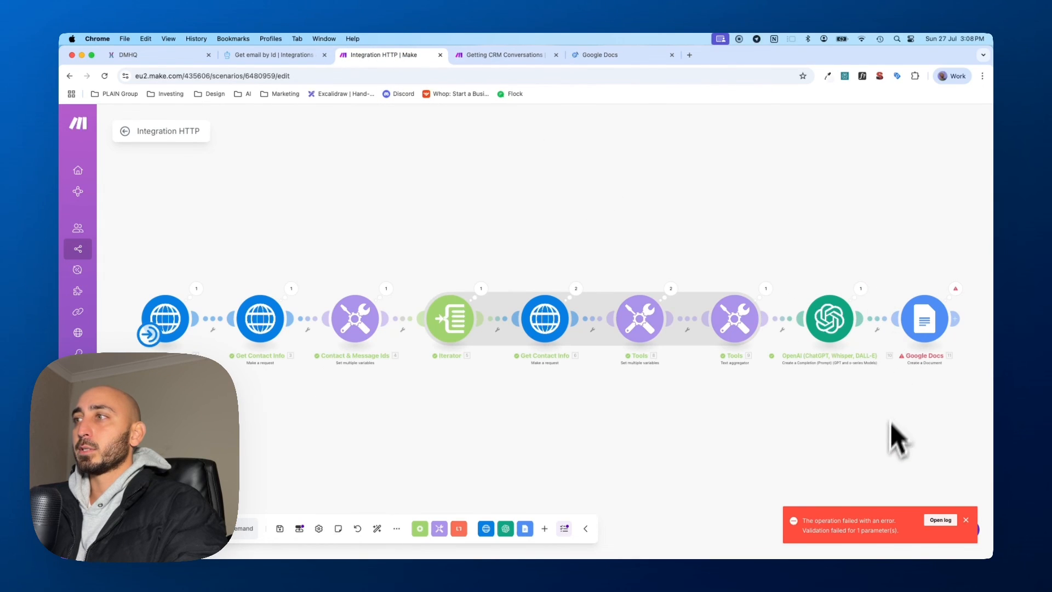
# Inspect the failed Google Docs operation's error, and remove the Result mapping from the module's Content field
pyautogui.click(955, 290)
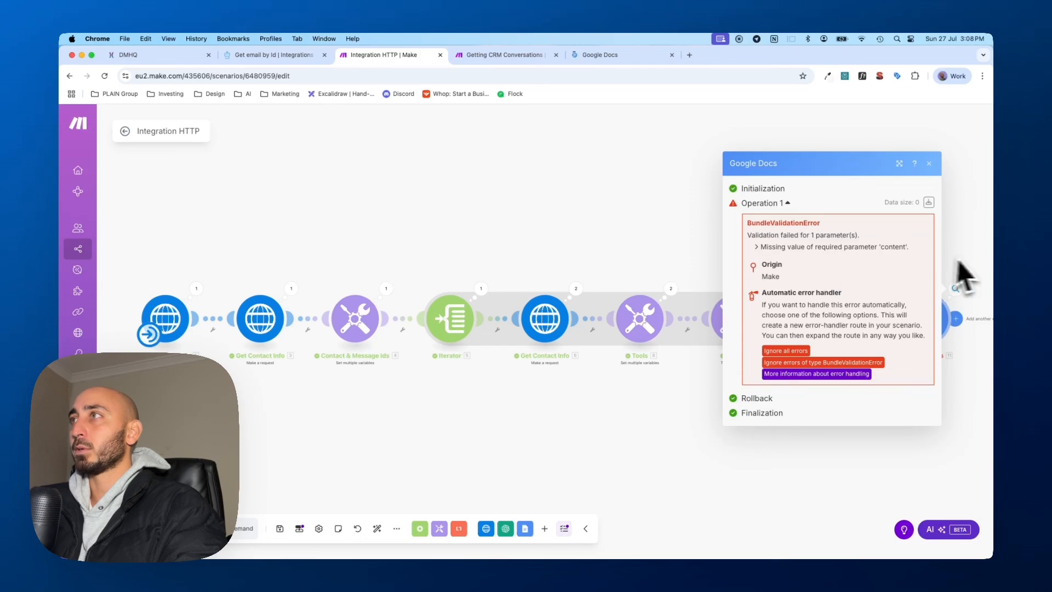
pyautogui.click(958, 296)
pyautogui.click(942, 348)
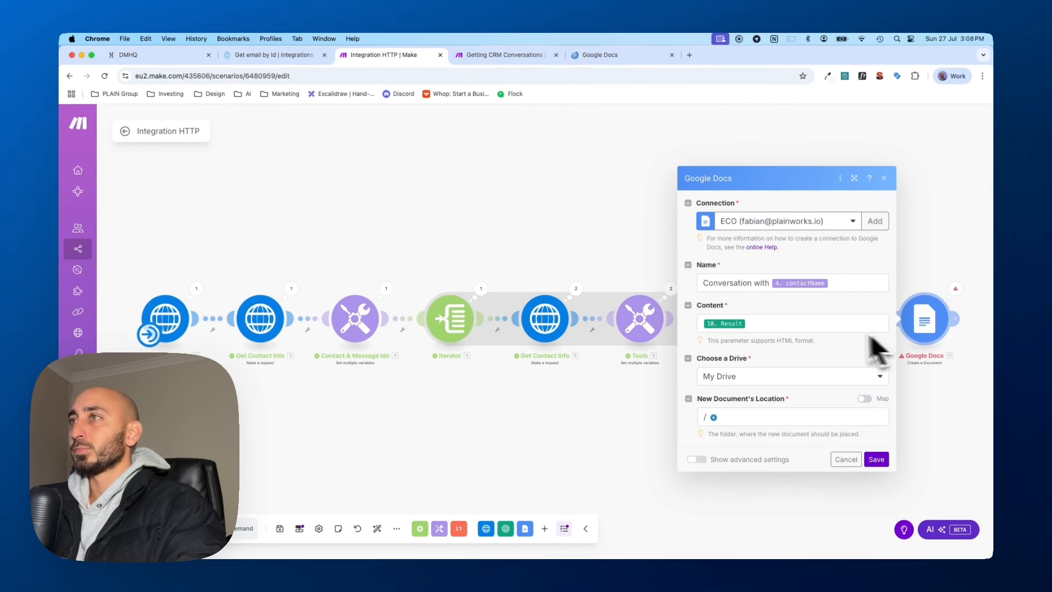
pyautogui.click(762, 323)
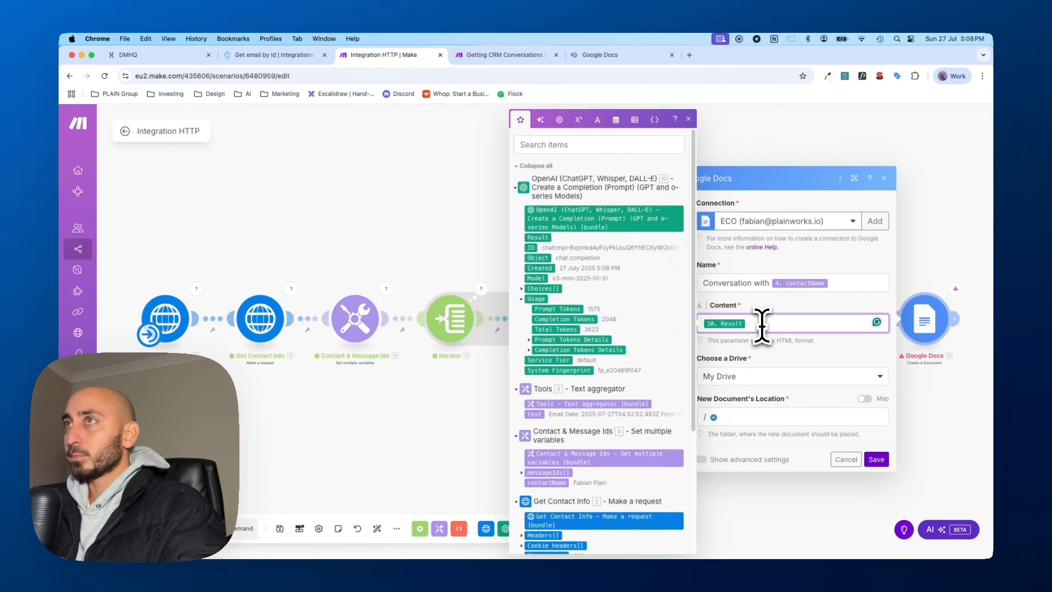
pyautogui.press('BackSpace')
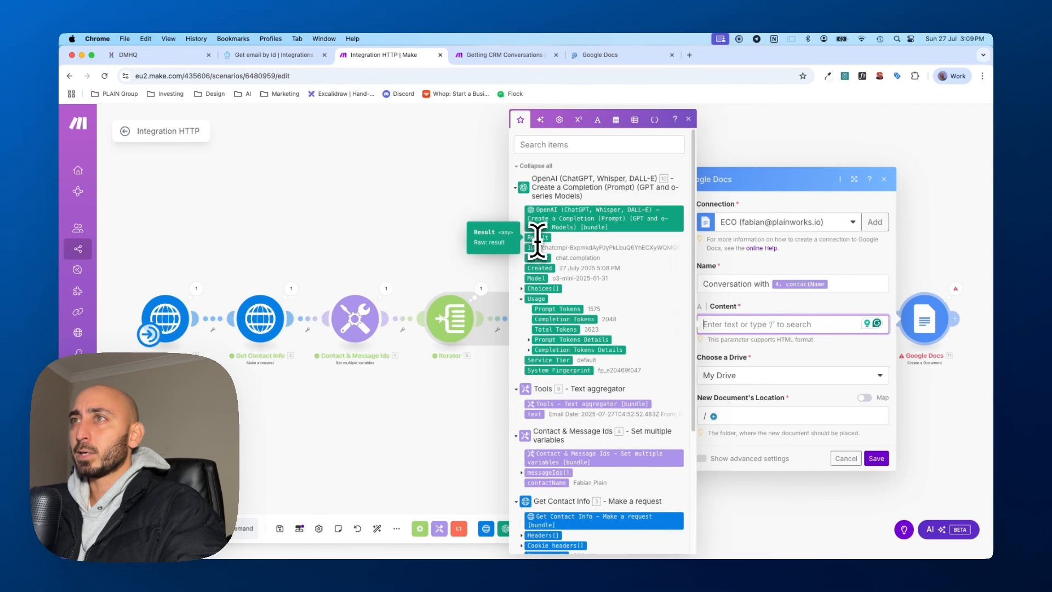
pyautogui.click(825, 324)
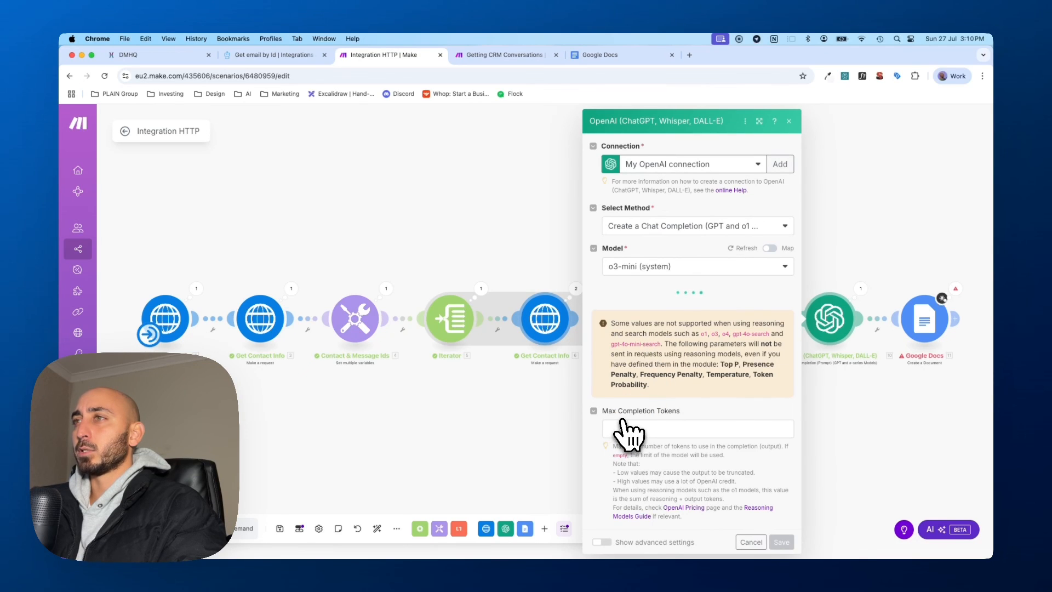
# Review the OpenAI module's completion settings and prompt messages, and save the module
pyautogui.scroll(-3, 690, 416)
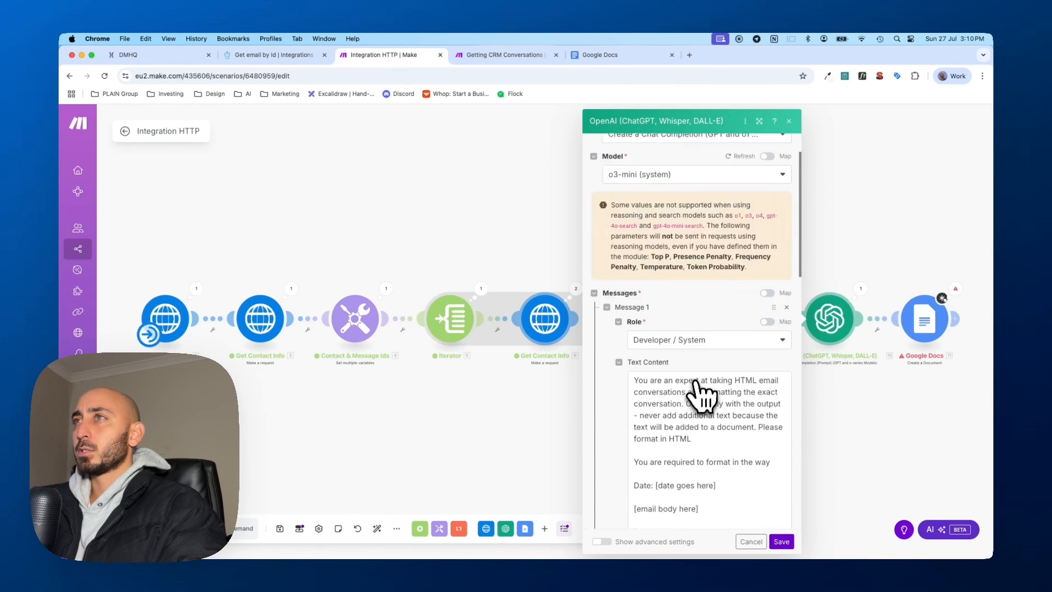
pyautogui.scroll(-10, 702, 383)
pyautogui.click(781, 542)
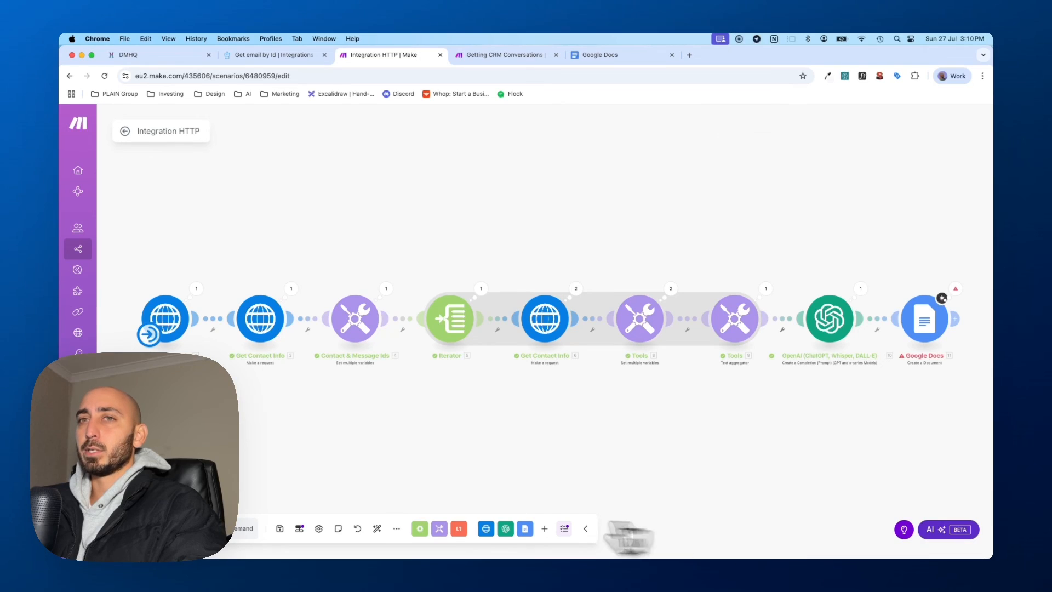
# Map the OpenAI Result to the Content field of the unsaved Google Docs module, and save the module
pyautogui.click(146, 529)
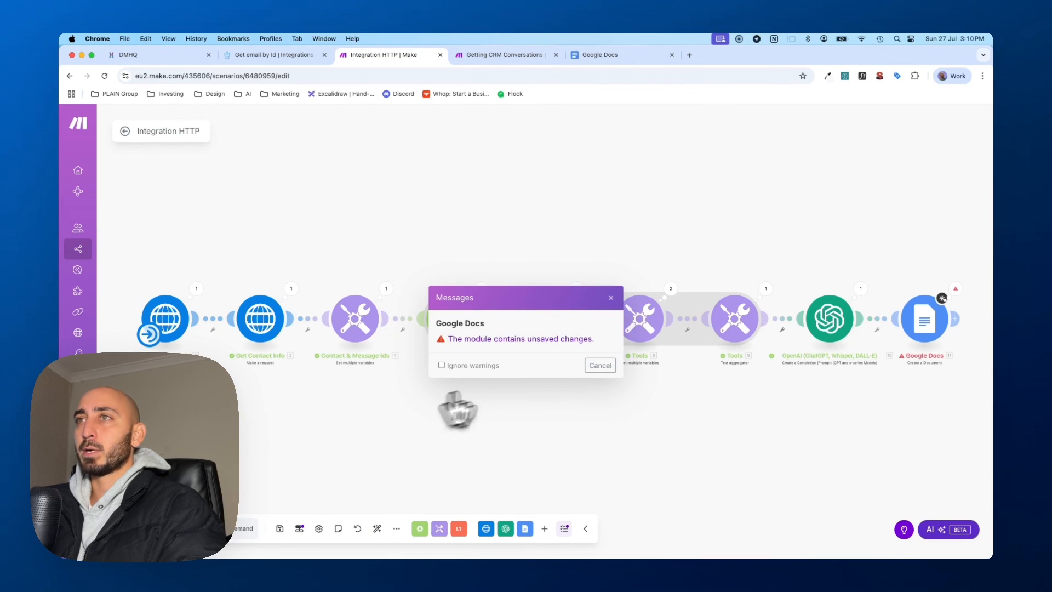
pyautogui.click(601, 365)
pyautogui.click(929, 321)
pyautogui.click(828, 316)
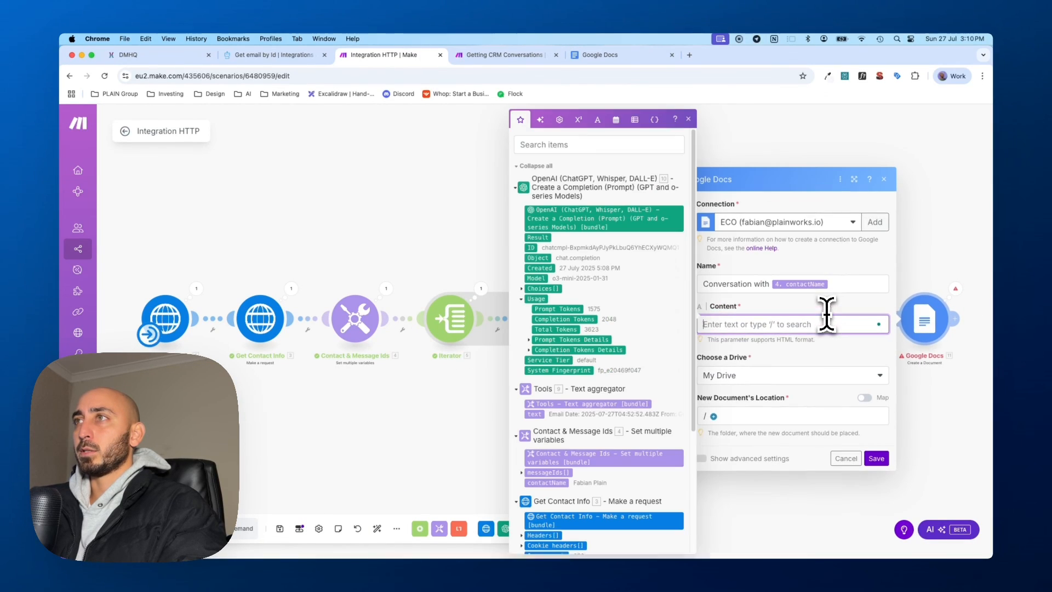
pyautogui.click(536, 238)
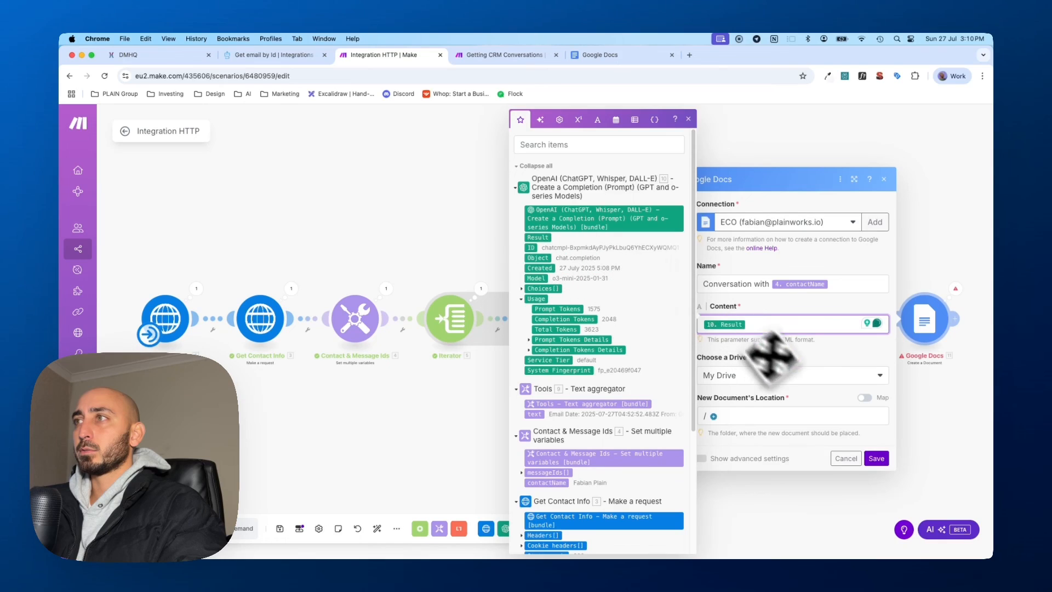
pyautogui.click(876, 459)
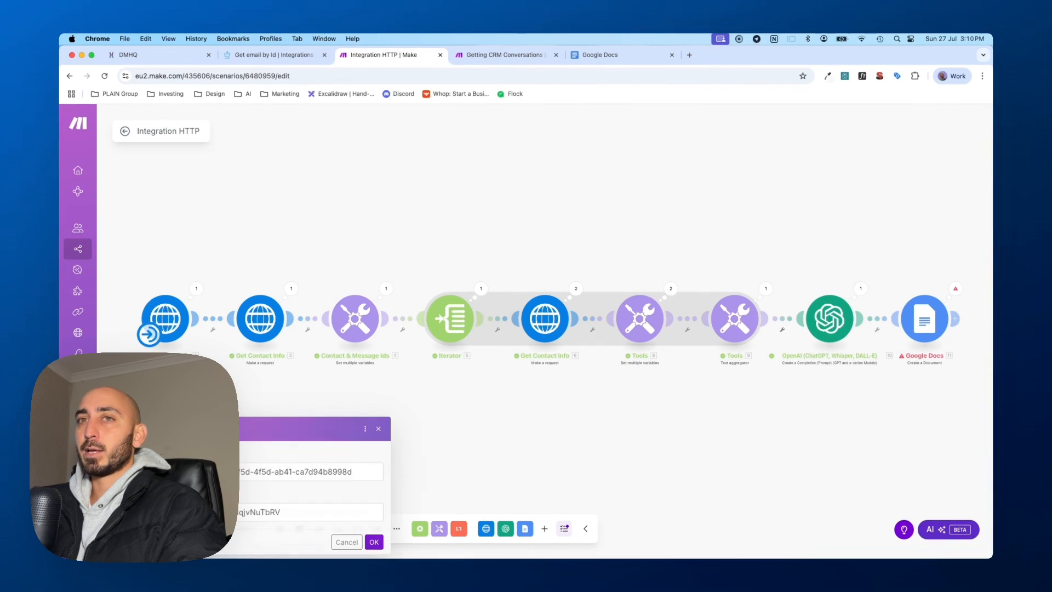
# Run the scenario again with the same input values, and examine the email text in the Text aggregator's first input bundle
pyautogui.click(369, 540)
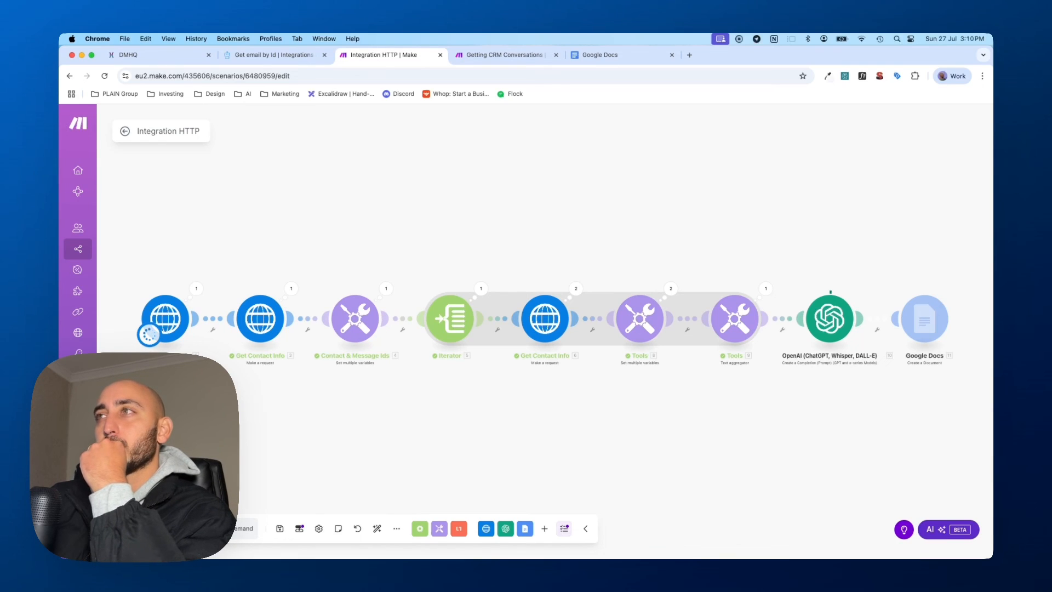
pyautogui.click(767, 289)
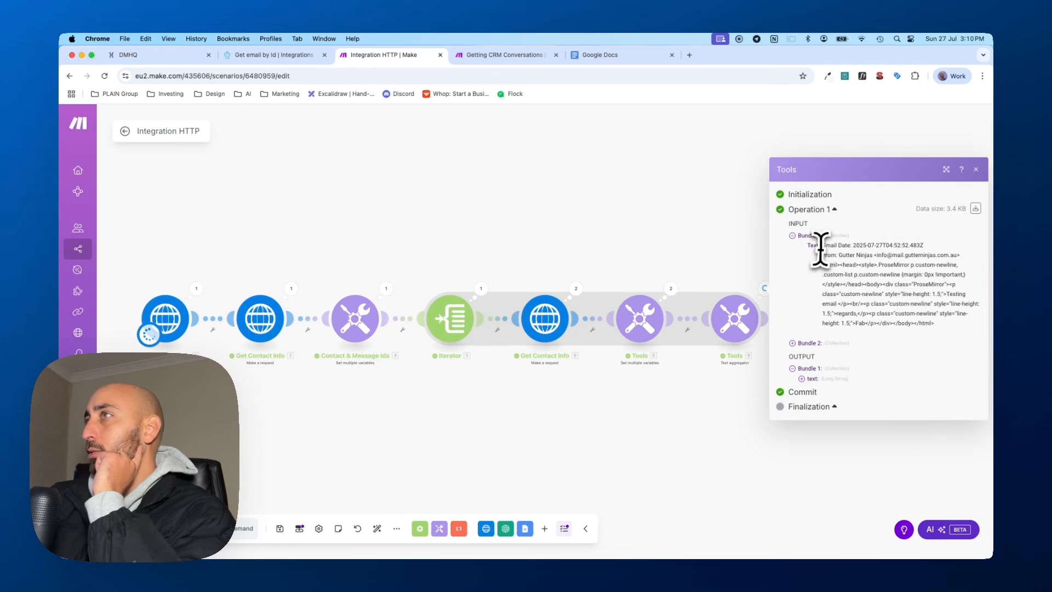
pyautogui.moveTo(907, 265); pyautogui.dragTo(936, 324)
pyautogui.click(947, 329)
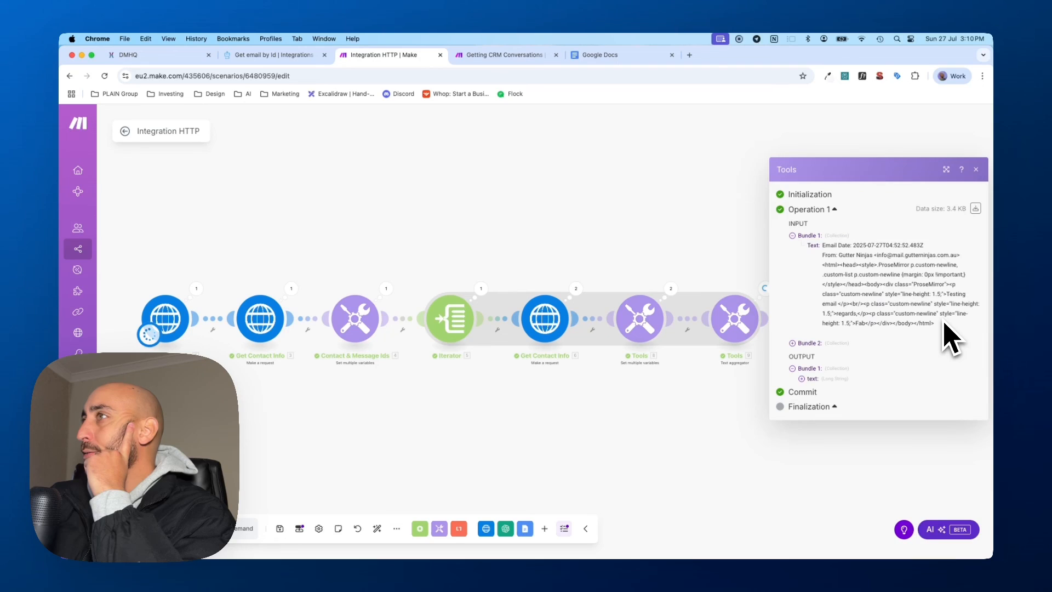
# Open Google Docs in the other Chrome window, close the inbox there, and open today's generated conversation document
pyautogui.click(645, 483)
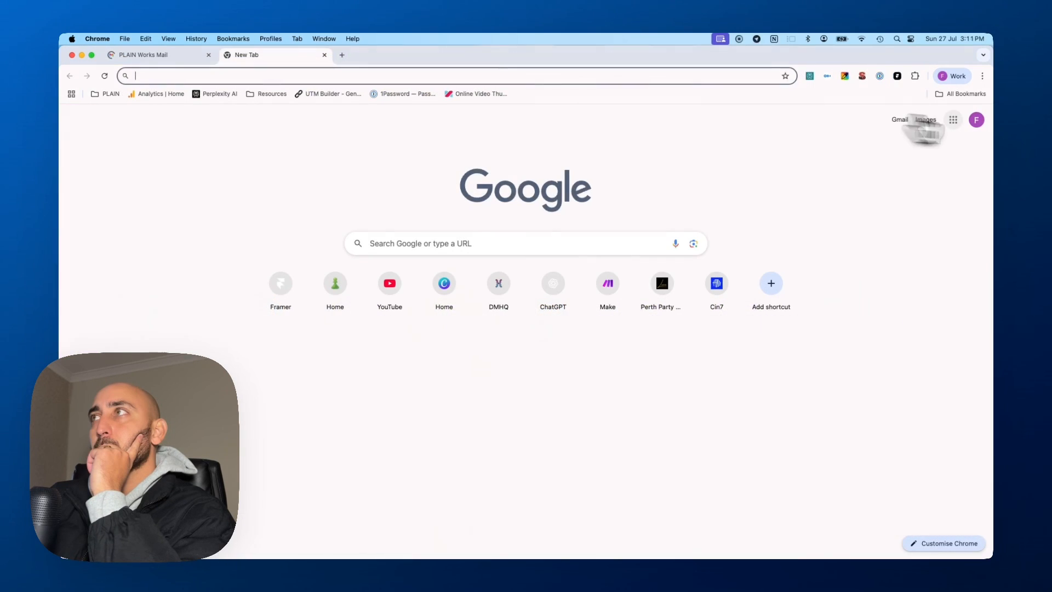
pyautogui.click(954, 120)
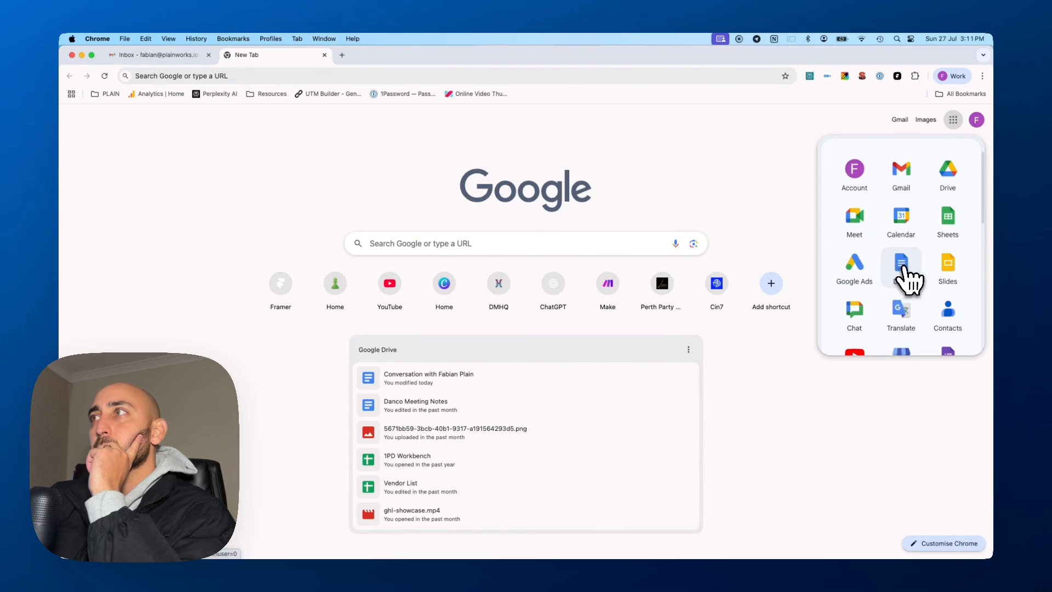
pyautogui.click(902, 267)
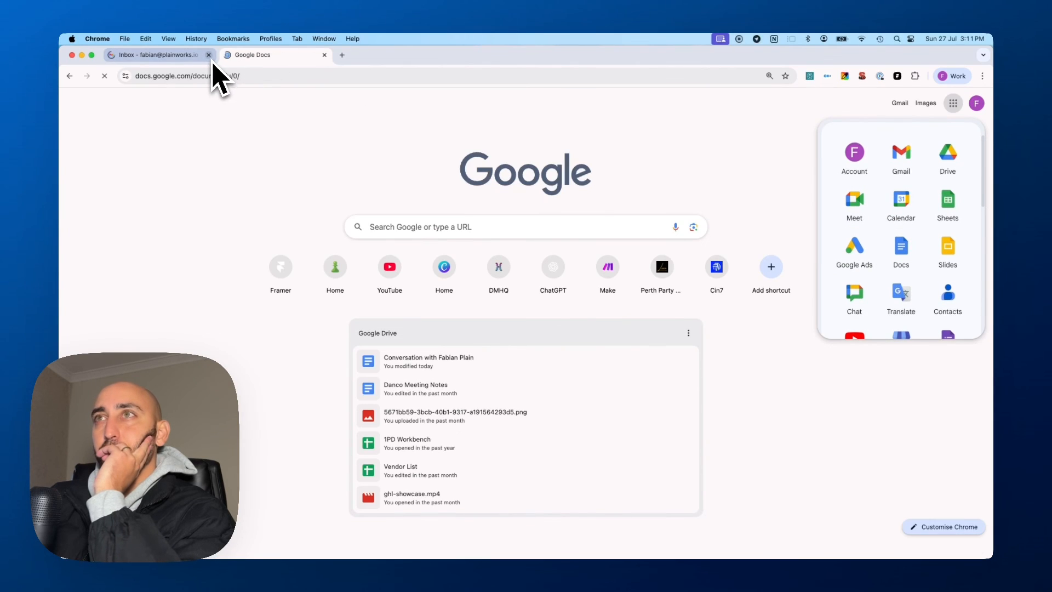
pyautogui.click(209, 56)
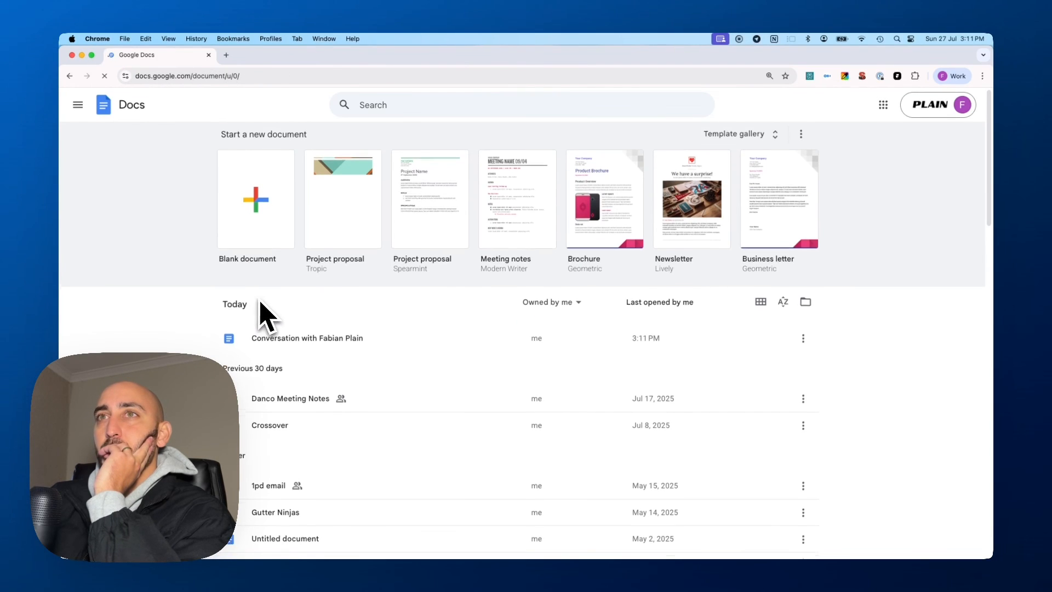
pyautogui.scroll(-1, 260, 324)
pyautogui.click(348, 334)
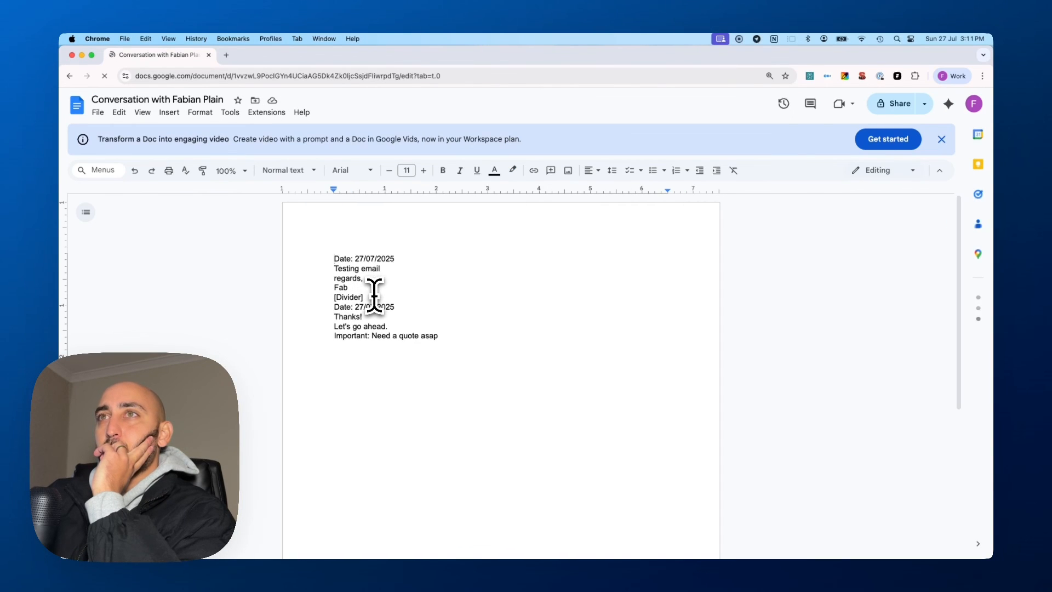
# Delete the "[Divider]" text between the two email entries, leaving a blank line
pyautogui.moveTo(369, 298); pyautogui.dragTo(330, 299)
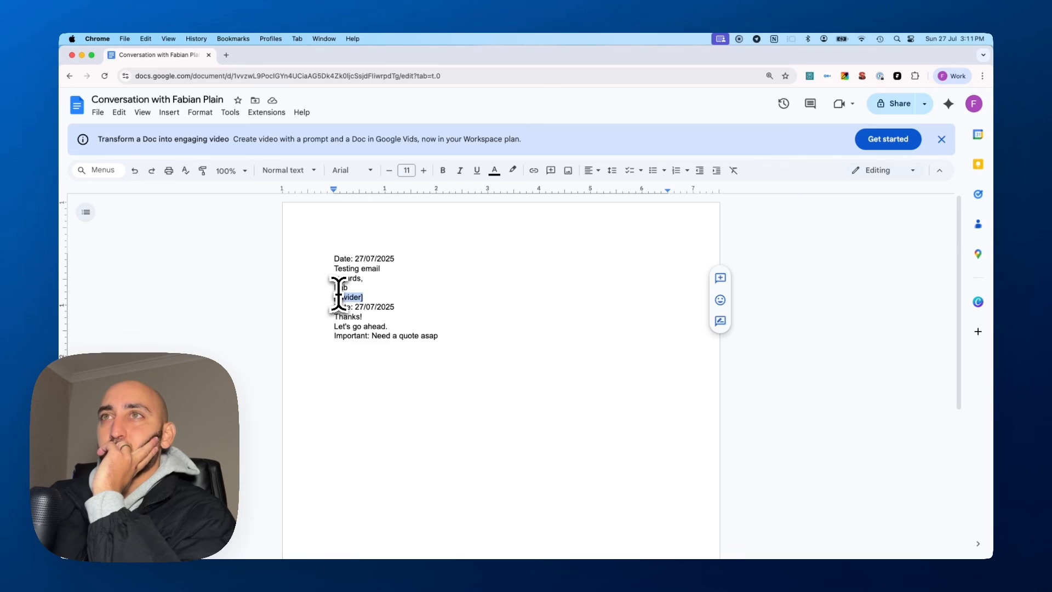
pyautogui.press('BackSpace')
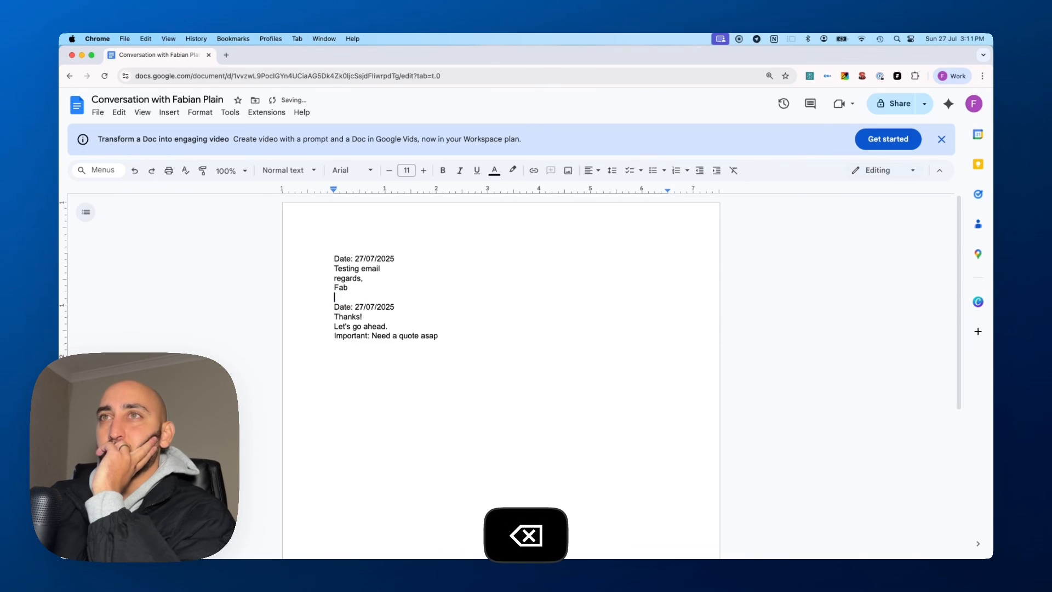
pyautogui.press('Down')
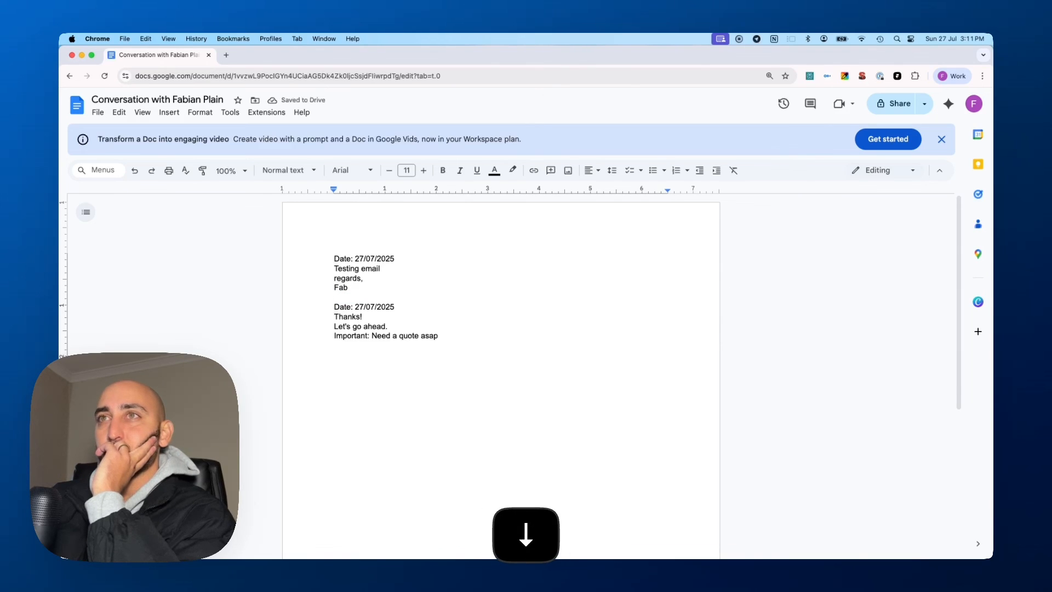
pyautogui.press('Up')
pyautogui.press('Up')
pyautogui.press('Up')
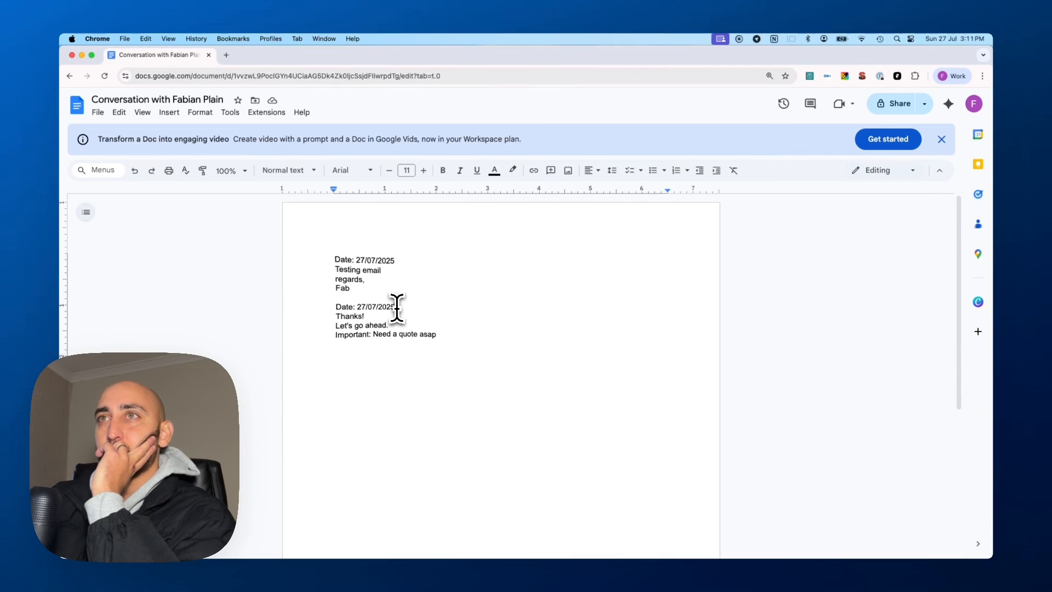
# Review the document's second email entry, move its window aside, and expand the latest email in the DMHQ conversation
pyautogui.moveTo(399, 306); pyautogui.dragTo(446, 336)
pyautogui.moveTo(266, 59); pyautogui.dragTo(352, 261)
pyautogui.click(177, 54)
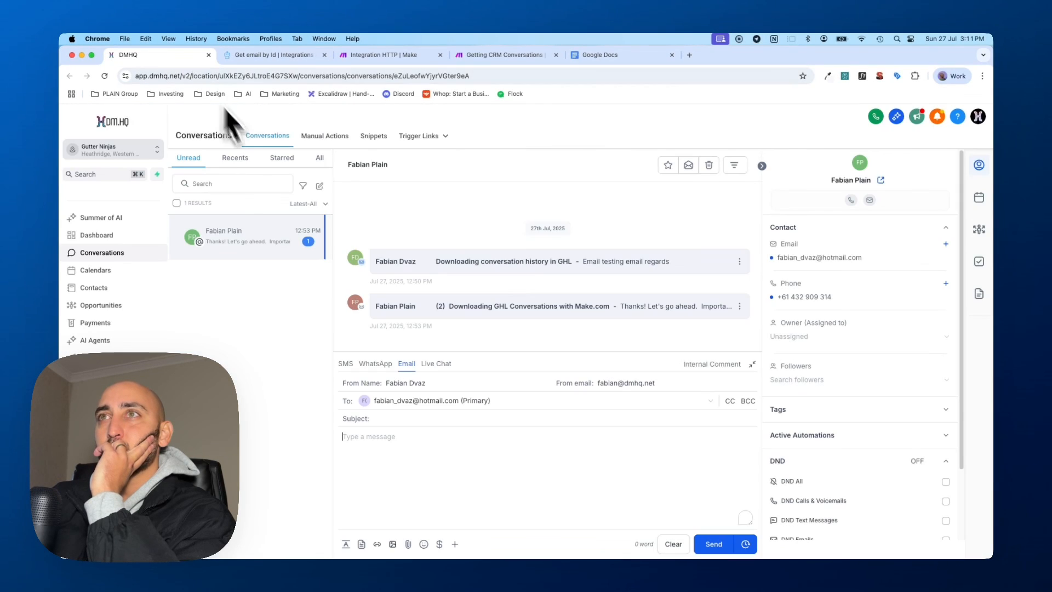
pyautogui.click(500, 311)
pyautogui.click(511, 316)
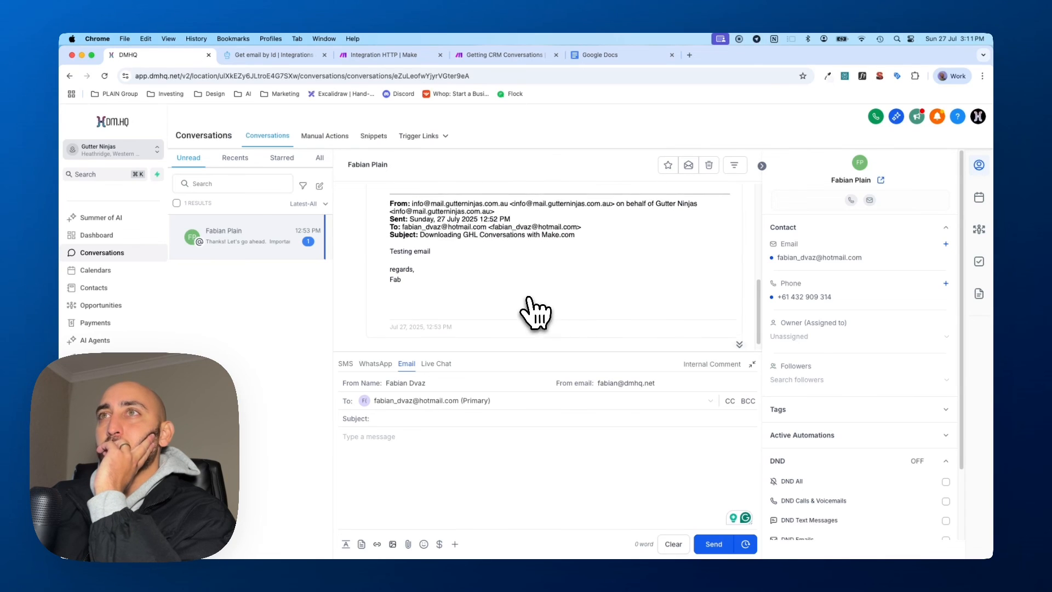
# Compare the email entries in the generated document with the expanded email in the DMHQ conversation
pyautogui.click(625, 55)
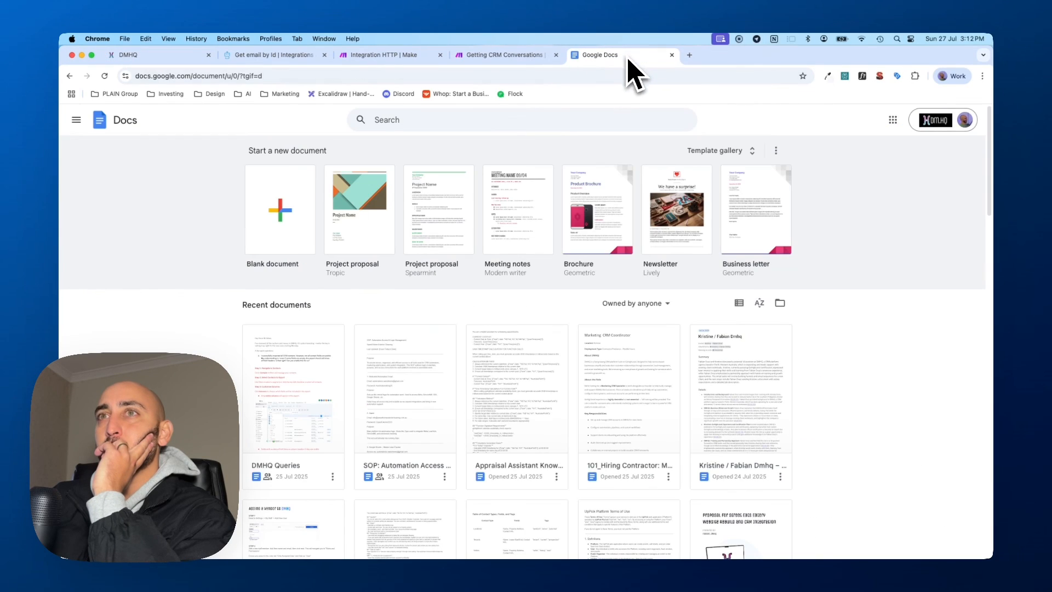
pyautogui.hotkey('ctrl', 'Up')
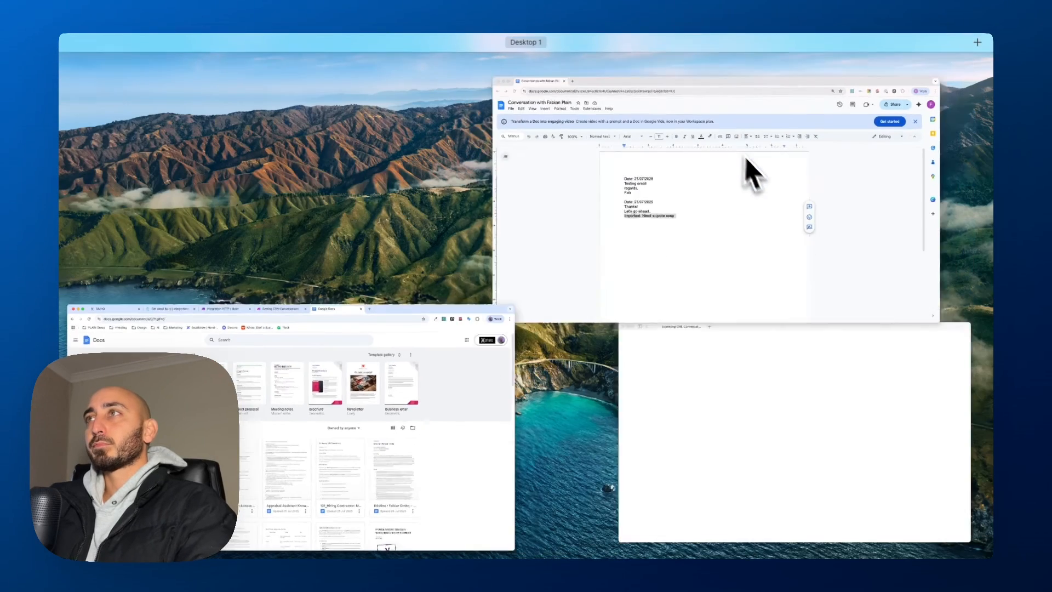
pyautogui.click(751, 171)
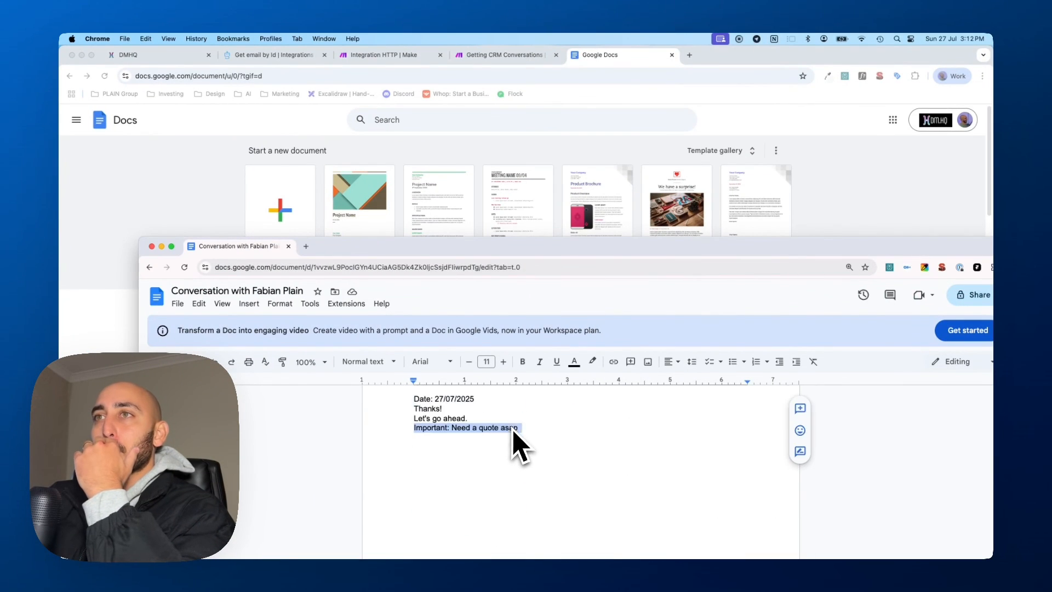
pyautogui.scroll(1, 510, 441)
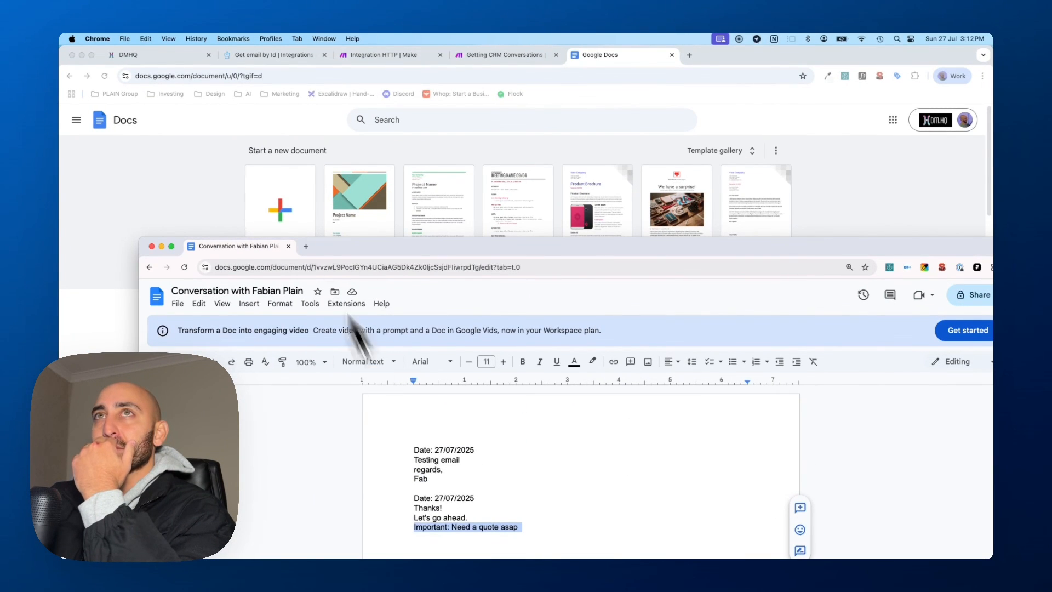
pyautogui.click(168, 60)
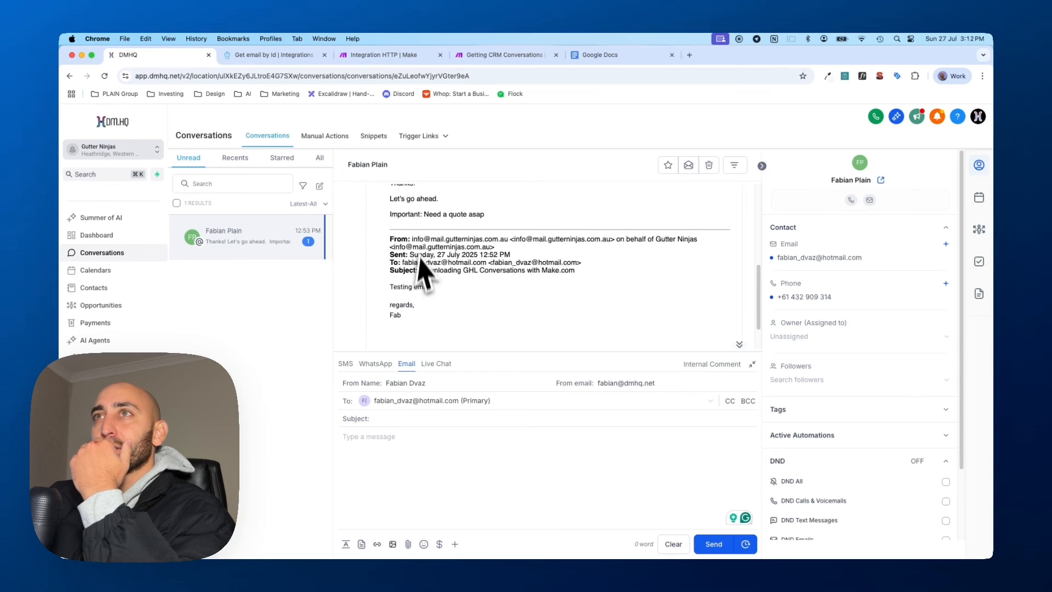
pyautogui.scroll(2, 419, 268)
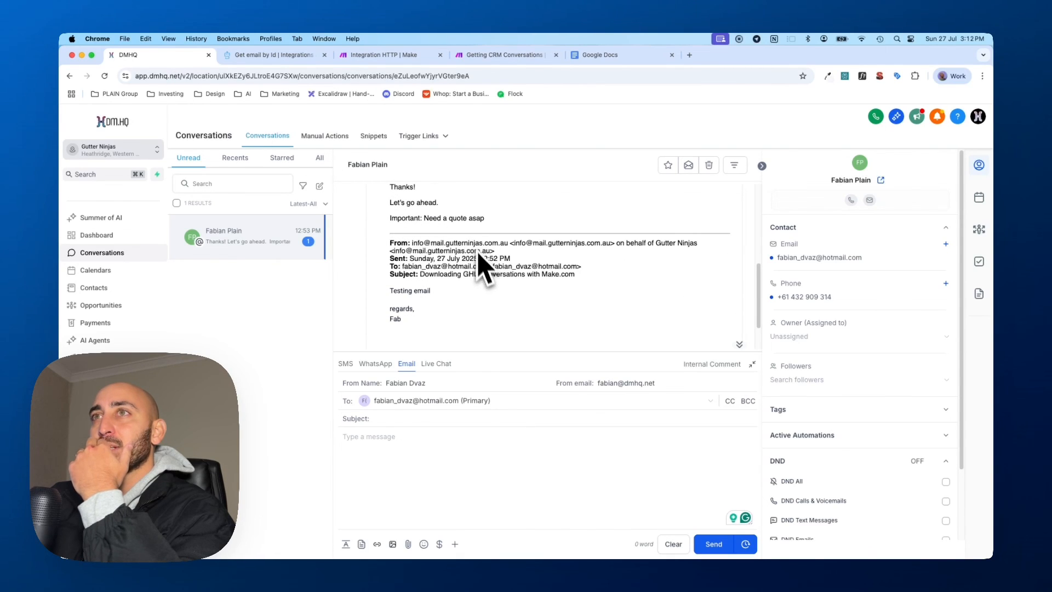
# Bring the generated document to the front, move its window up into full view, and clear the text selection
pyautogui.hotkey('ctrl', 'Up')
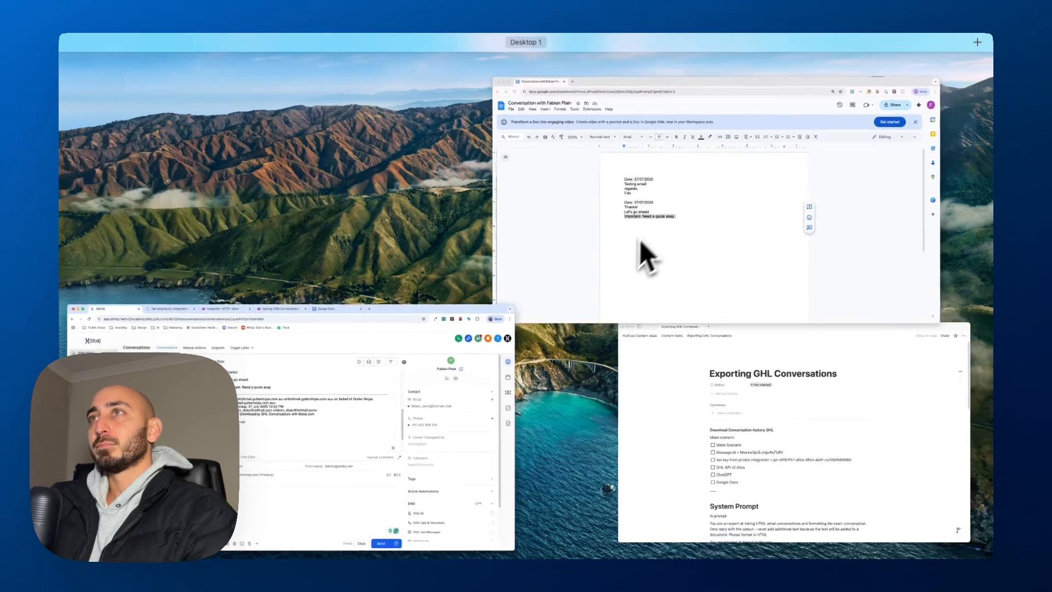
pyautogui.click(656, 233)
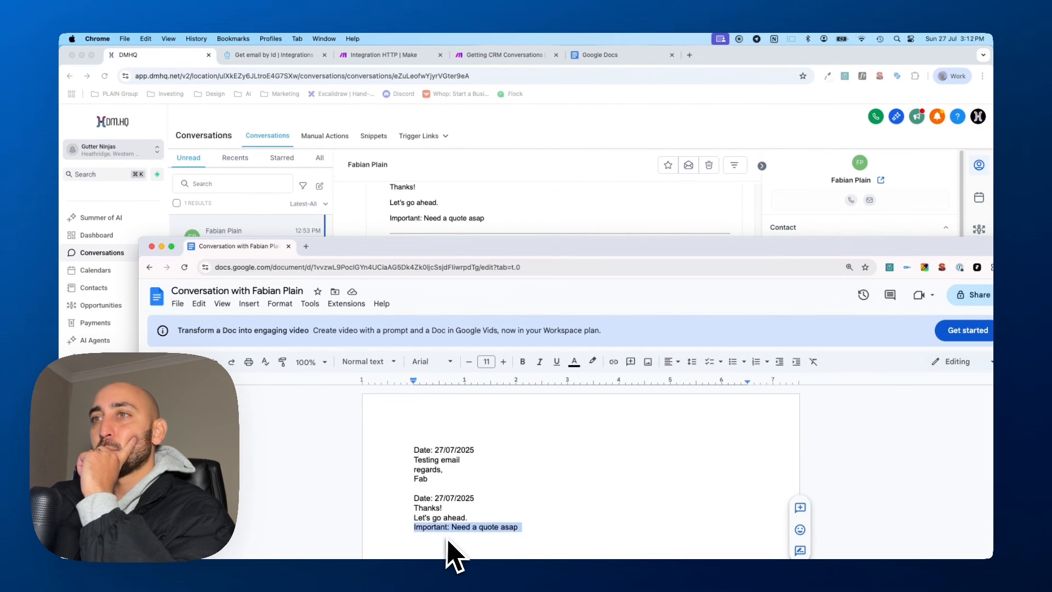
pyautogui.moveTo(577, 251); pyautogui.dragTo(568, 85)
pyautogui.click(560, 349)
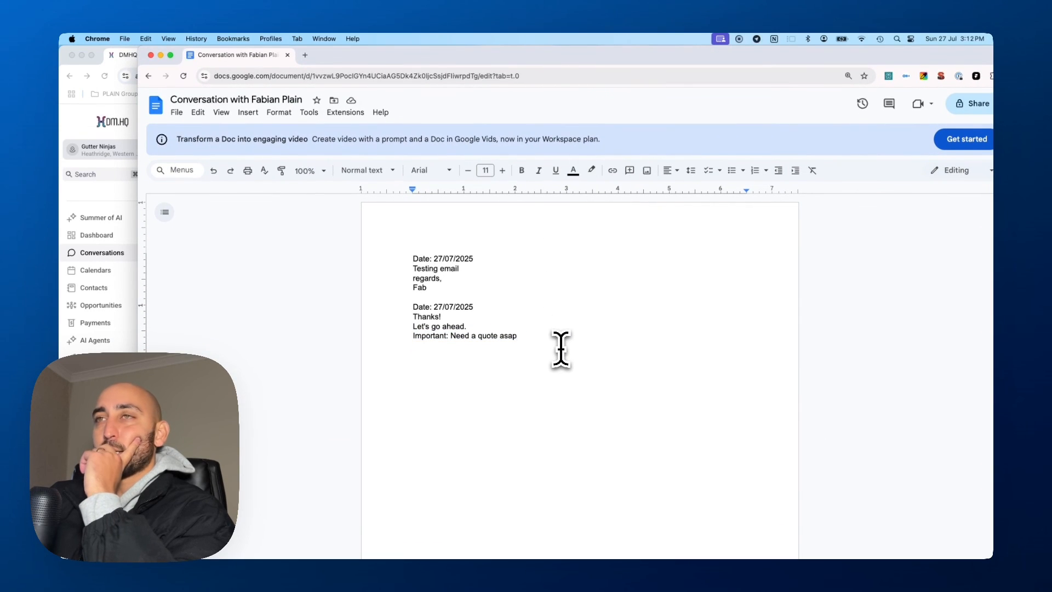